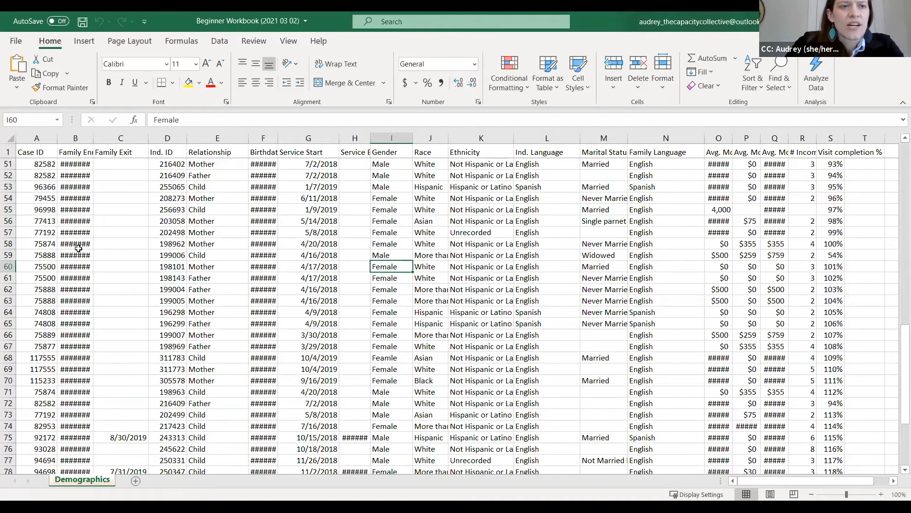
Examine the Demographics records from the first row, checking sample individual ID, relationship, service start and gender entries
scroll(78, 248, "up", 16)
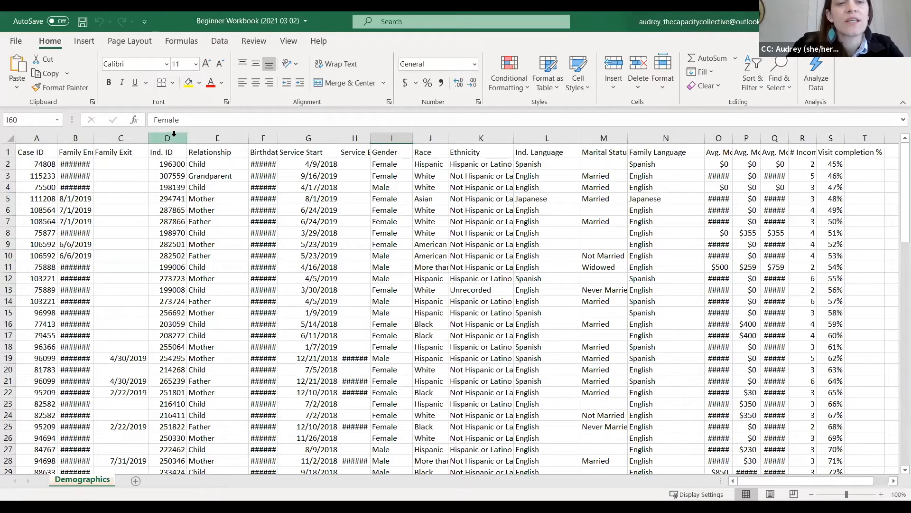
left_click(177, 221)
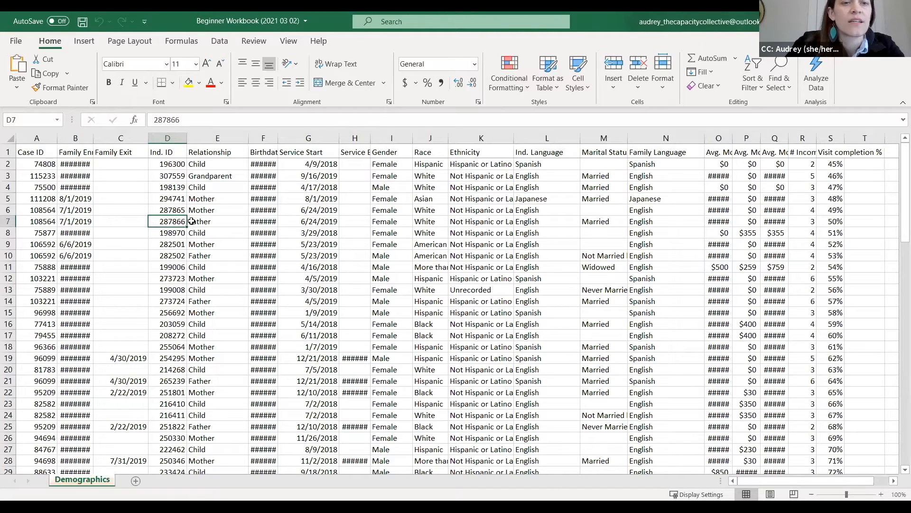
left_click(308, 242)
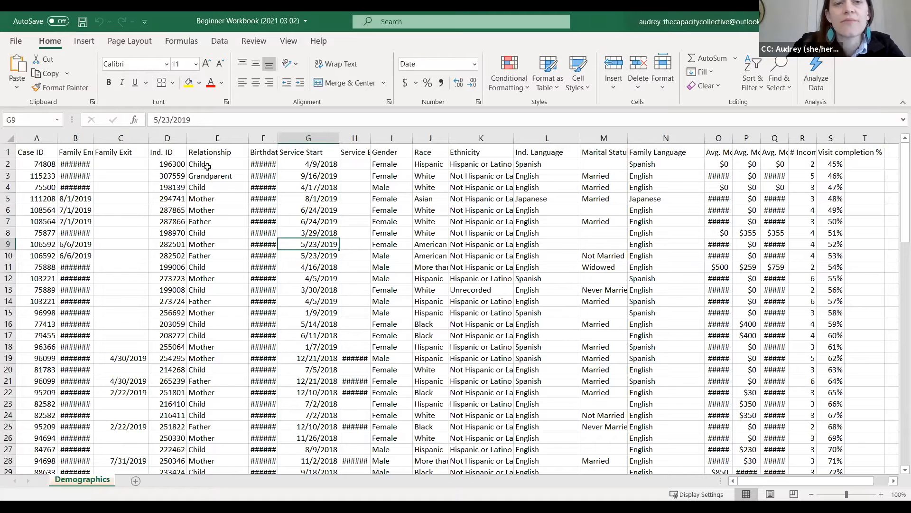
left_click(207, 280)
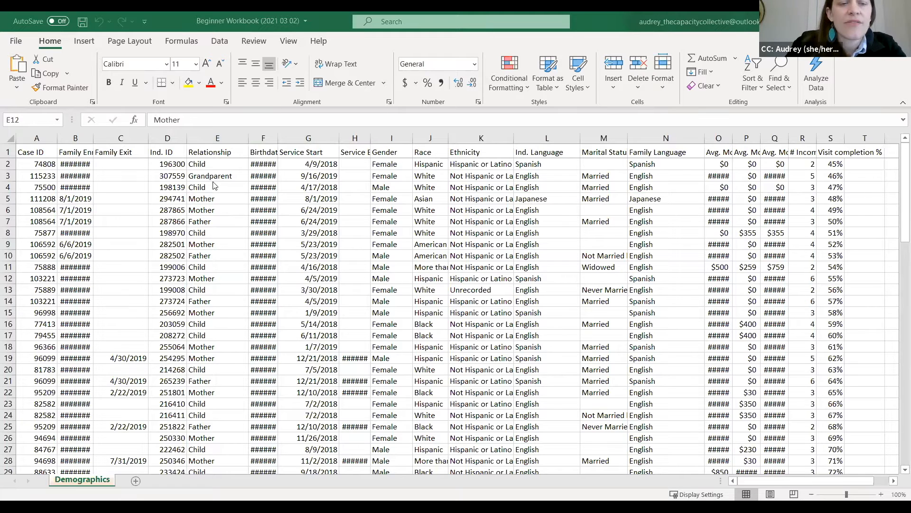
left_click(214, 210)
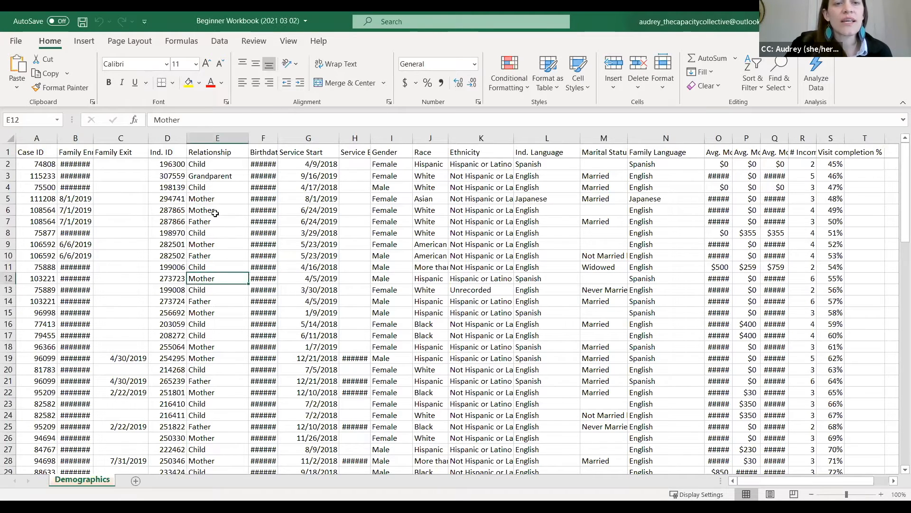
left_click(306, 233)
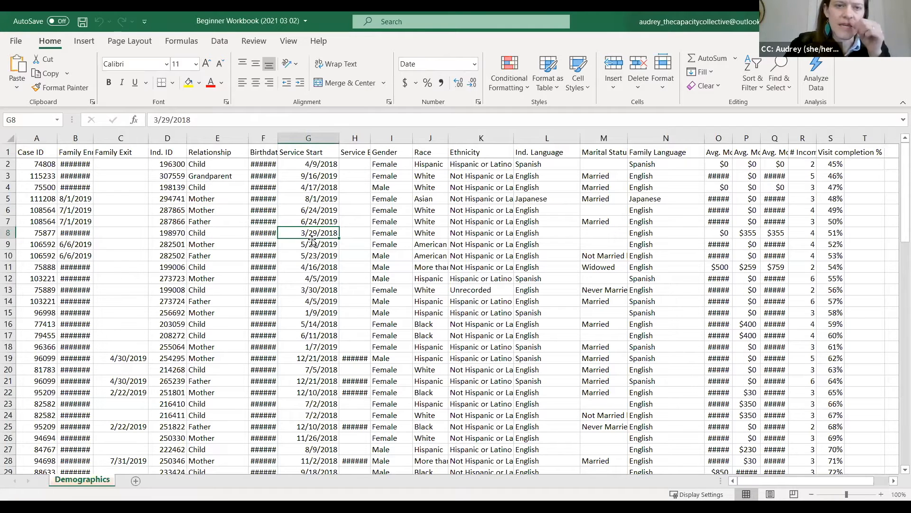
left_click(378, 247)
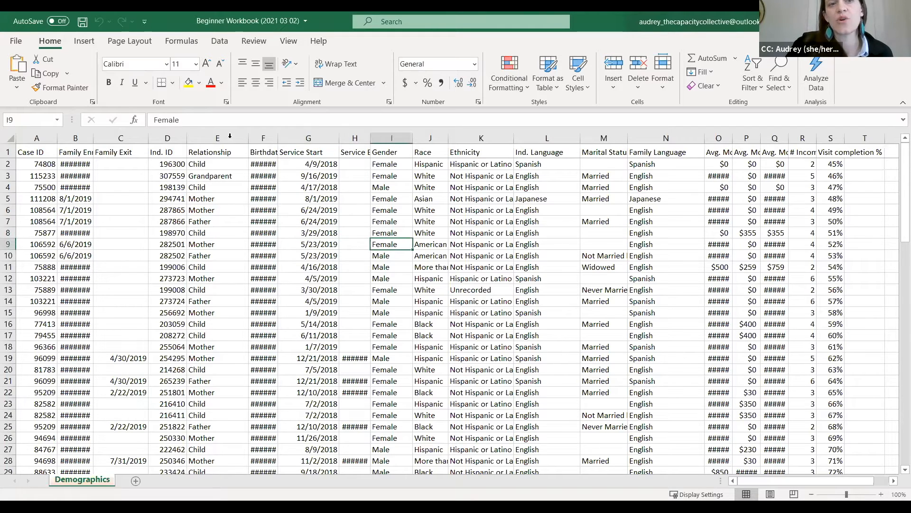
left_click(148, 119)
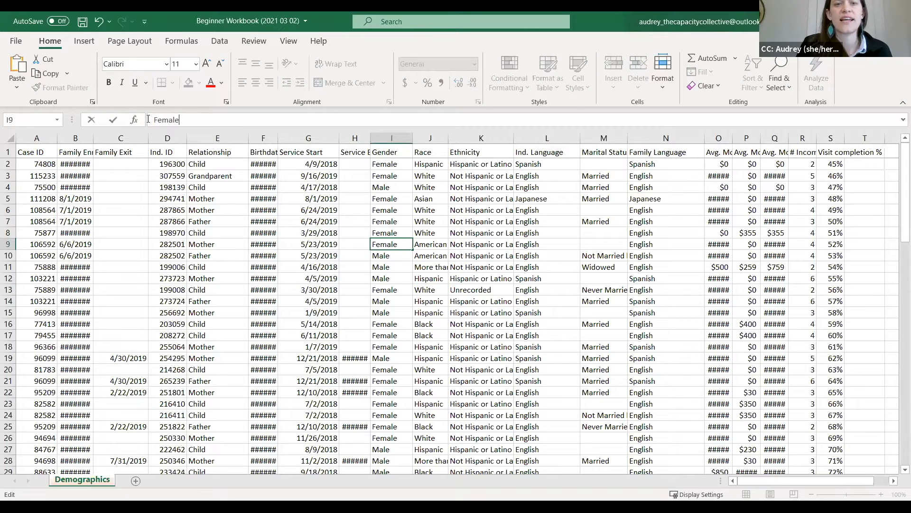
key("Return")
key("Up")
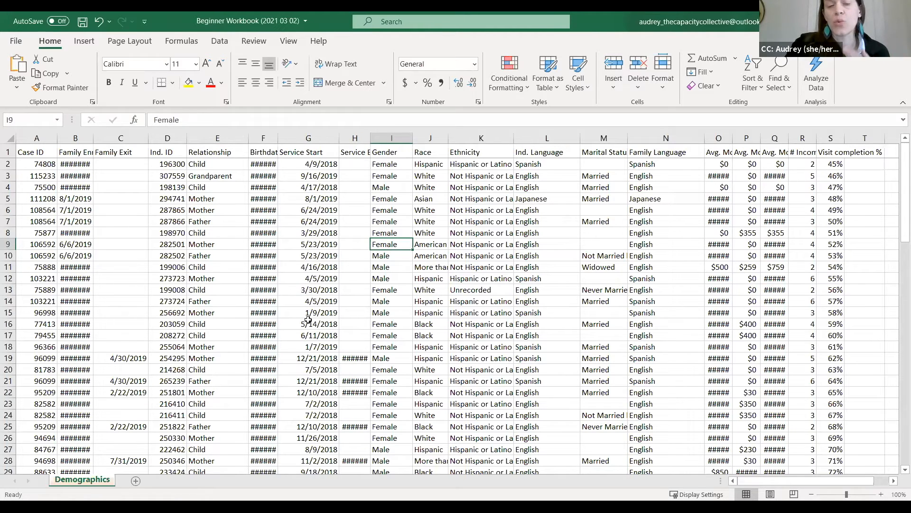
Add a new worksheet after Demographics and name it Home Visit Notes
left_click(137, 481)
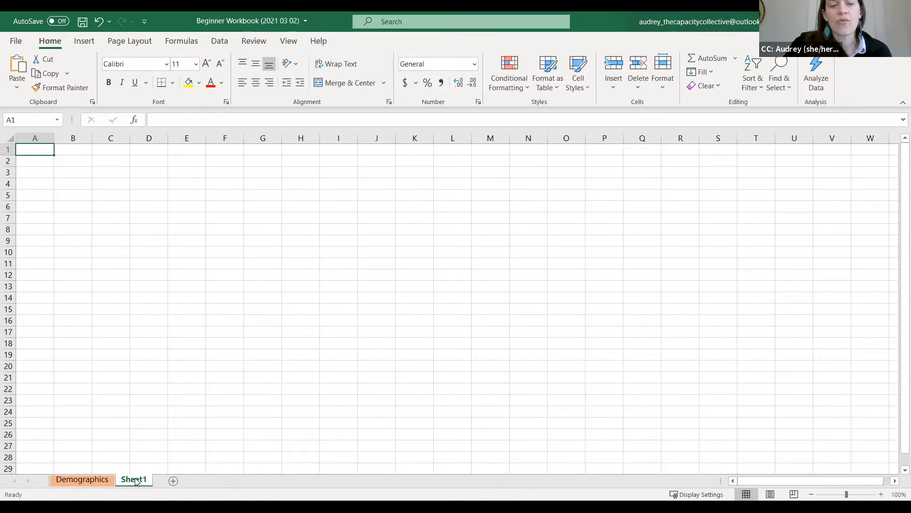
right_click(136, 481)
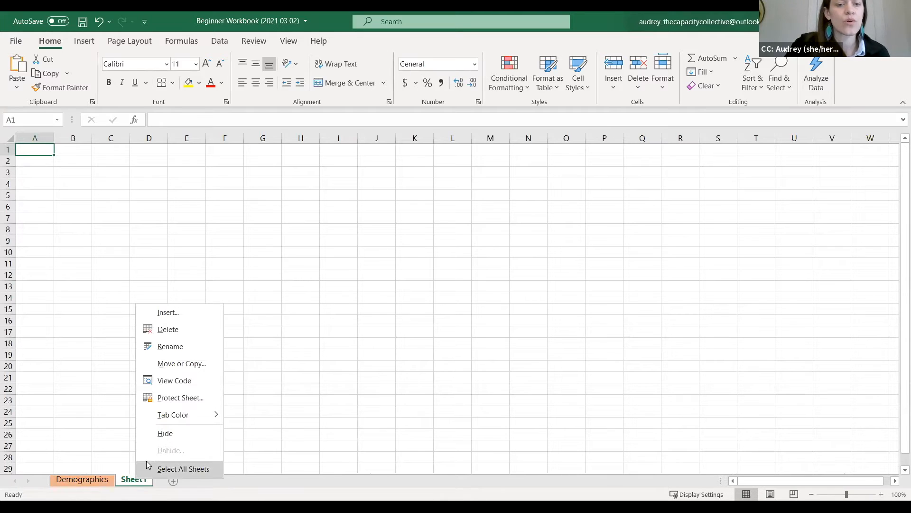
left_click(163, 348)
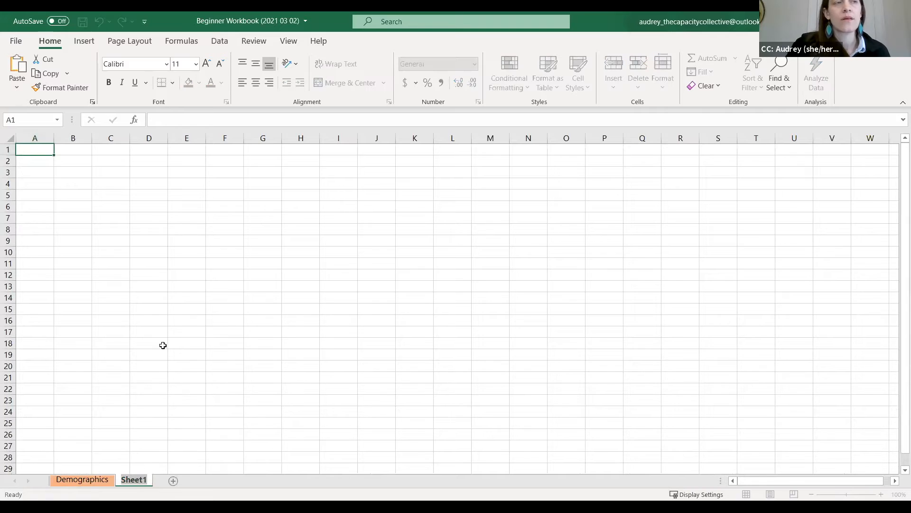
type("Home Visit Notes")
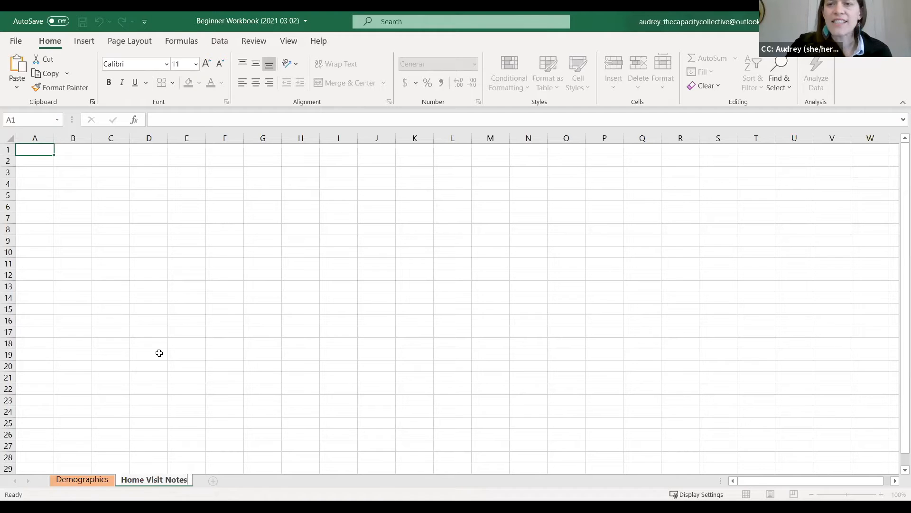
left_click(158, 454)
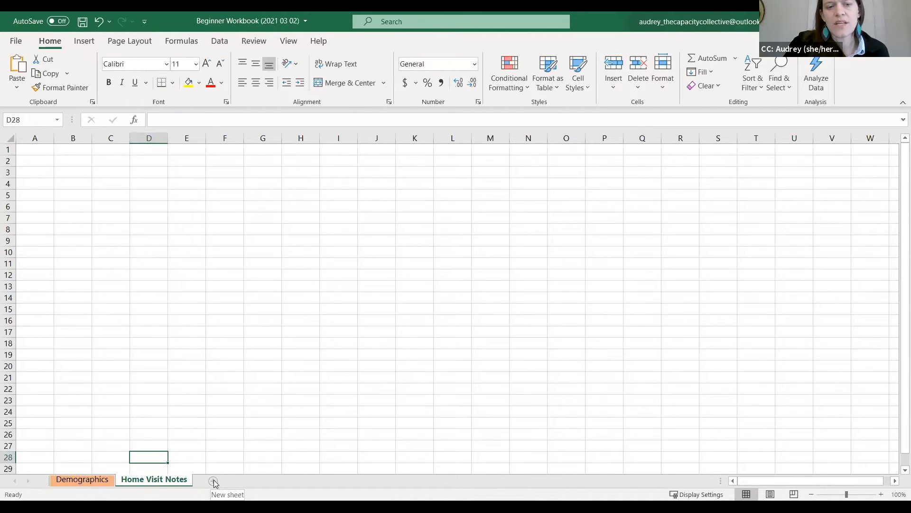
right_click(159, 483)
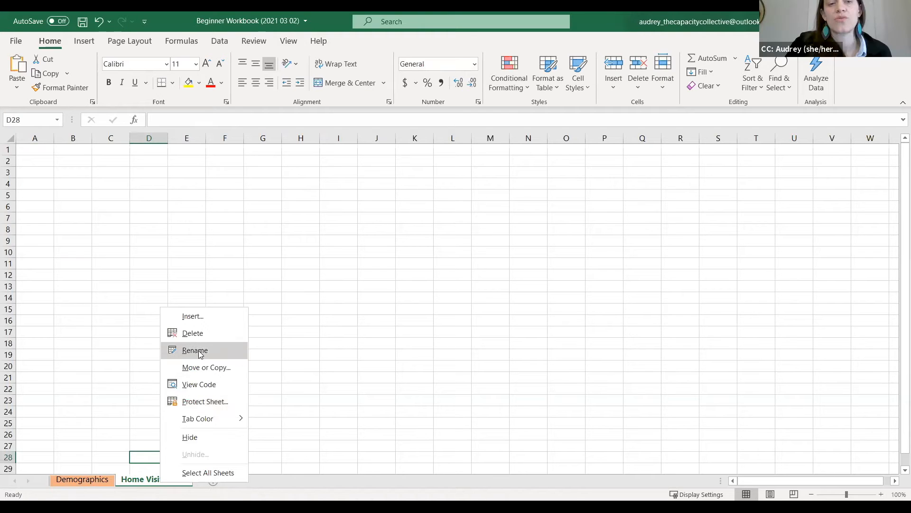
left_click(198, 350)
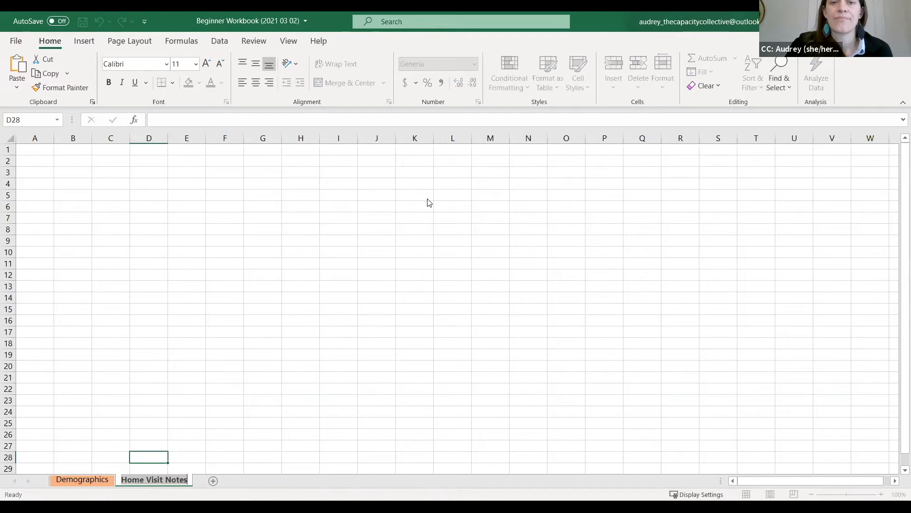
key("Return")
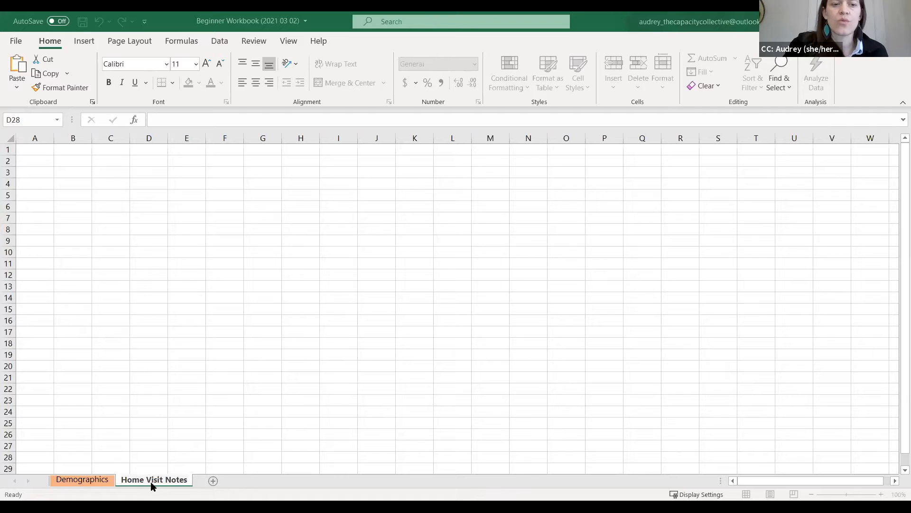
Look through the Demographics sheet down to the empty rows below the last record, and return to its first row
left_click(91, 479)
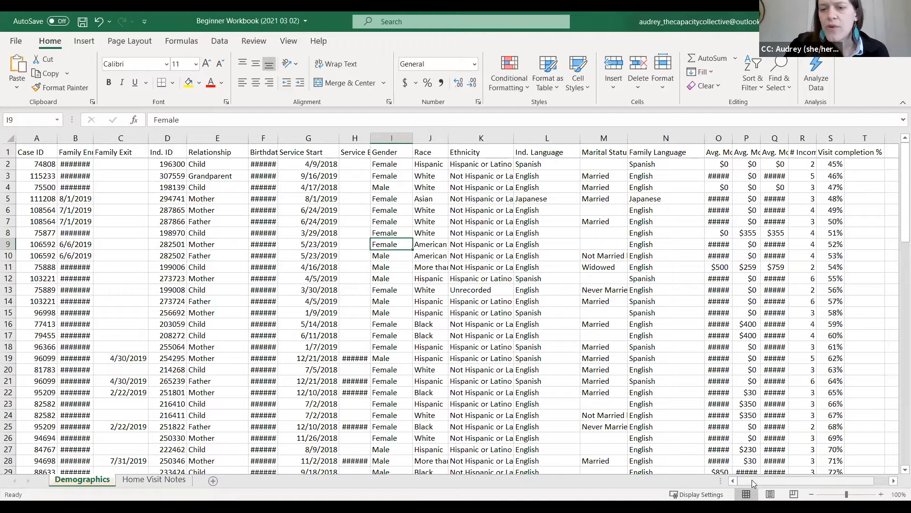
left_click_drag(773, 481, 733, 483)
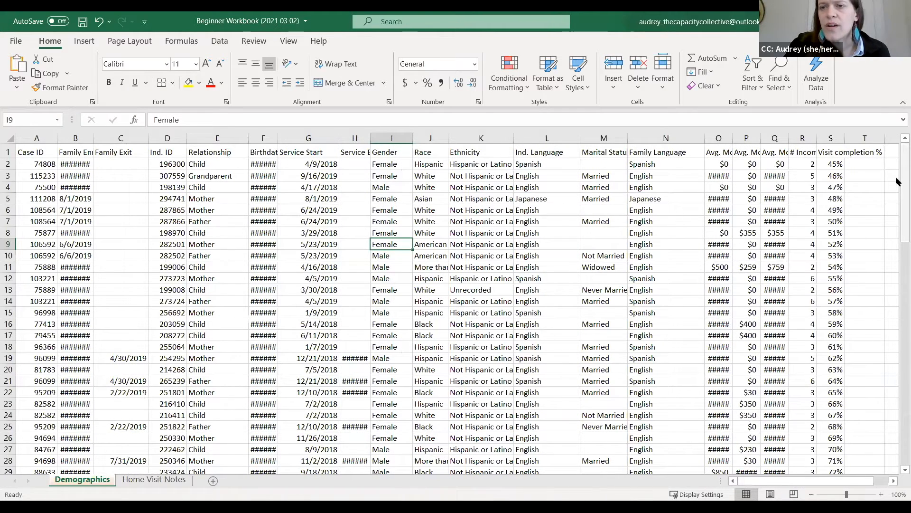
left_click_drag(898, 182, 897, 414)
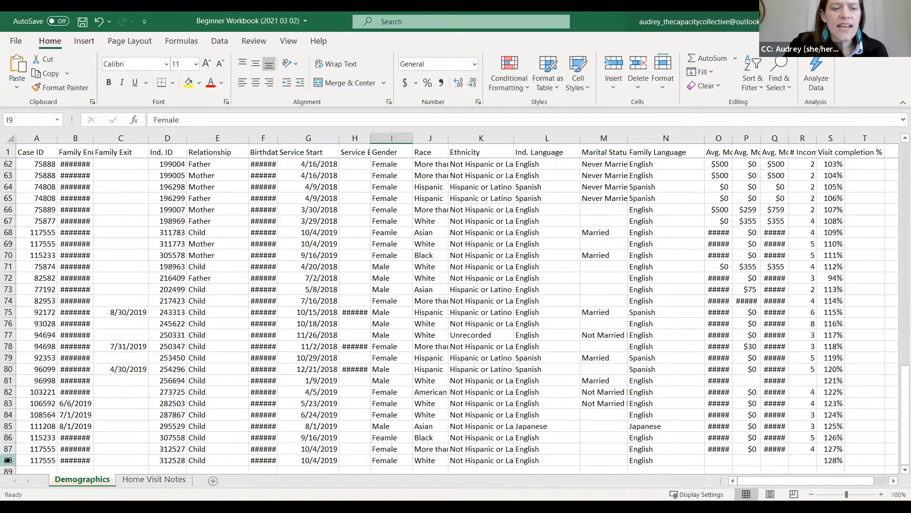
left_click(75, 469)
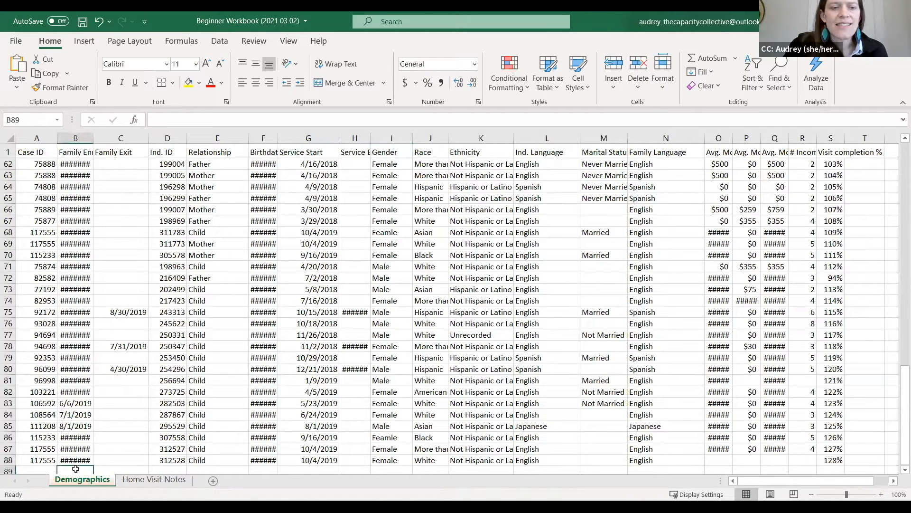
key("Down")
key("Down")
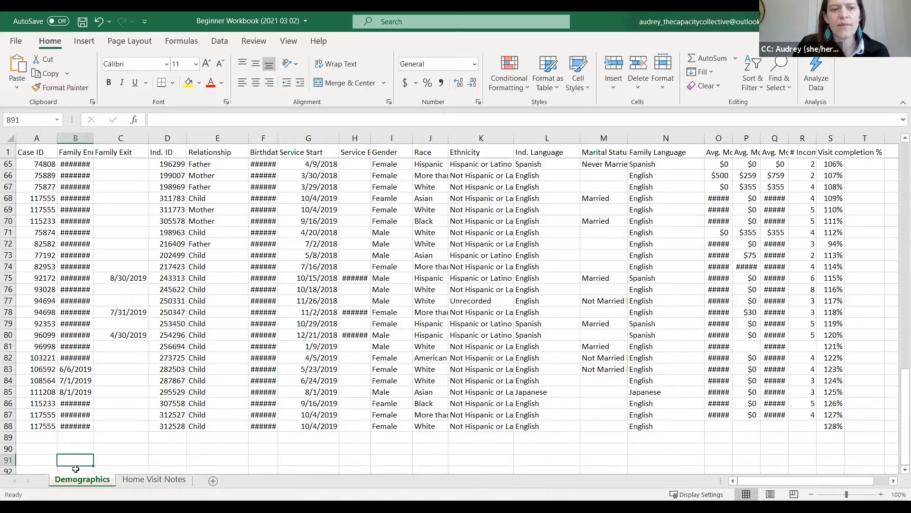
scroll(110, 458, "down", 2)
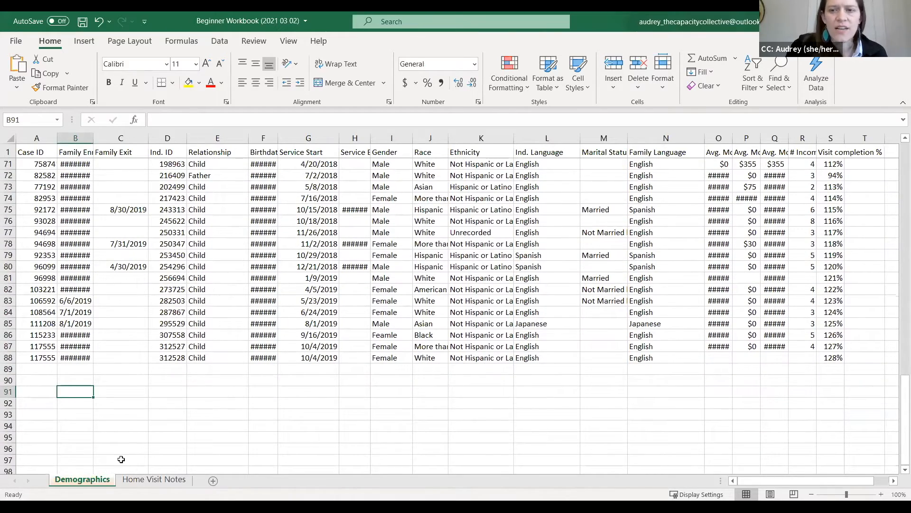
left_click_drag(897, 408, 897, 159)
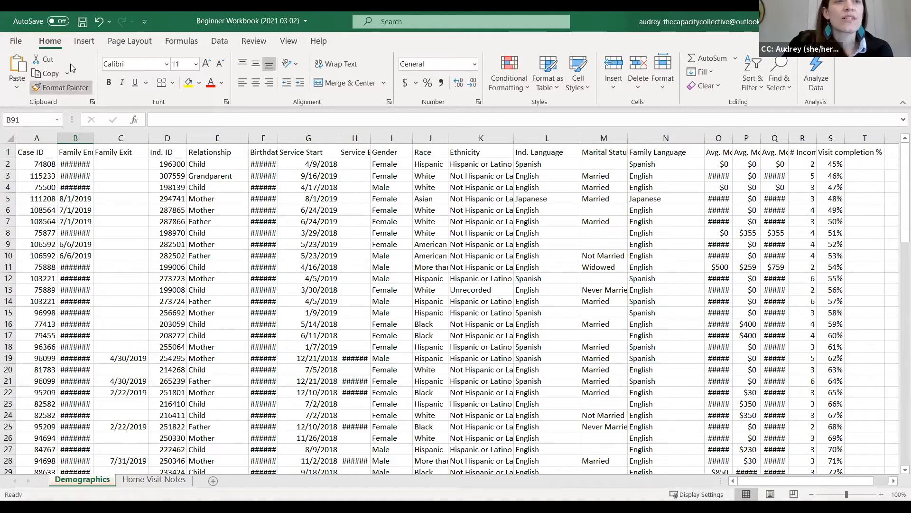
Review the file options and the commands available for home formatting, inserting, page layout, formulas, data, review and view
left_click(15, 41)
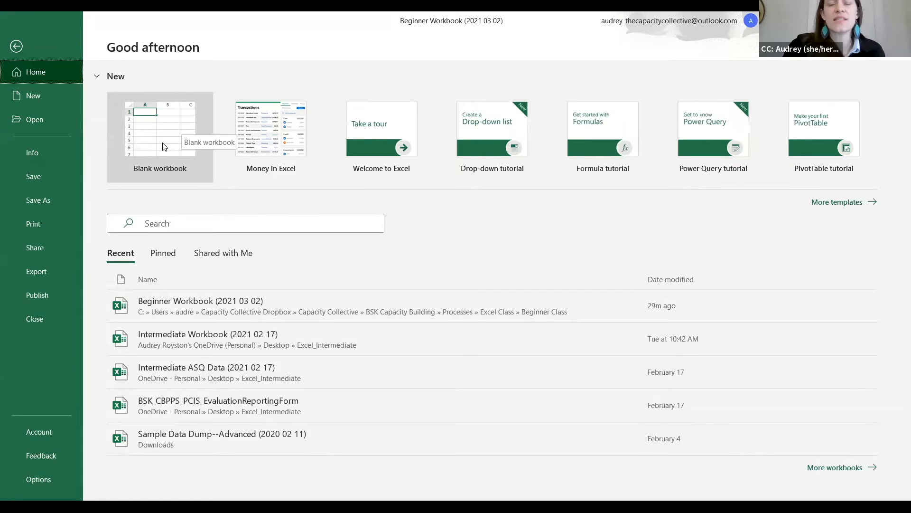
left_click(16, 47)
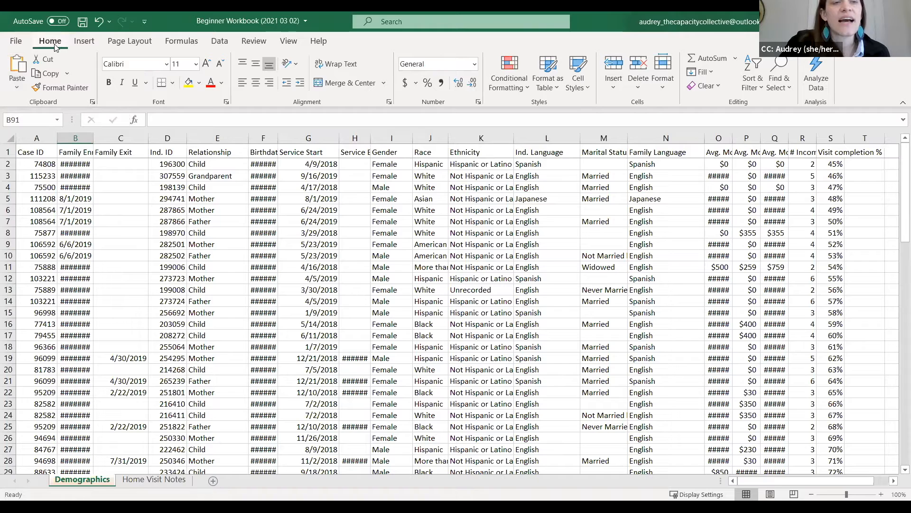
left_click(61, 87)
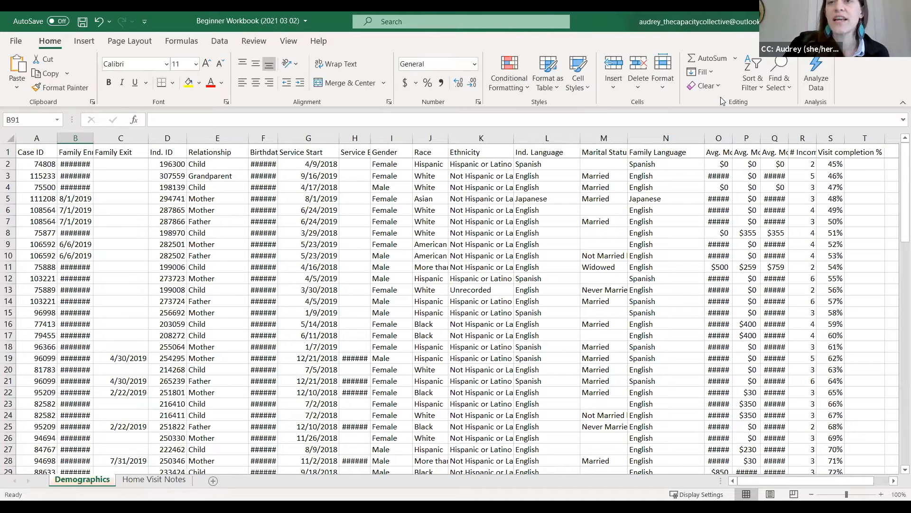
left_click(82, 42)
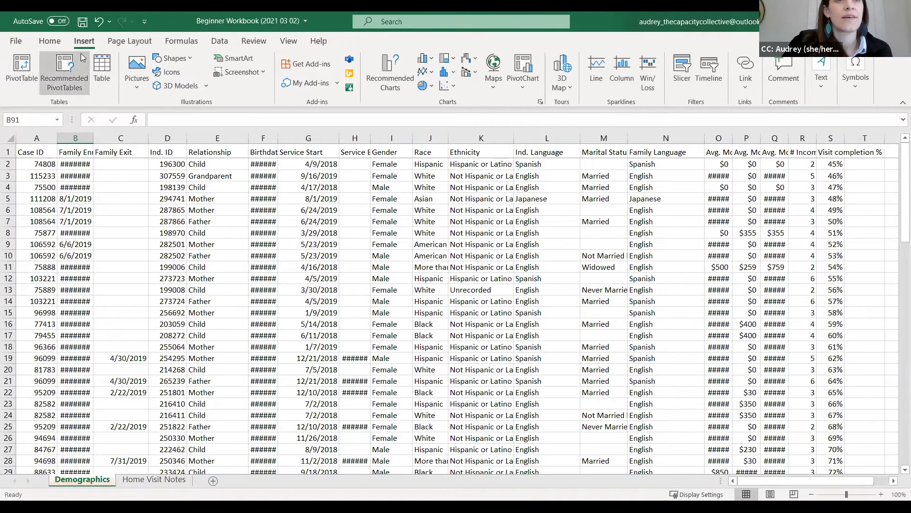
left_click(126, 43)
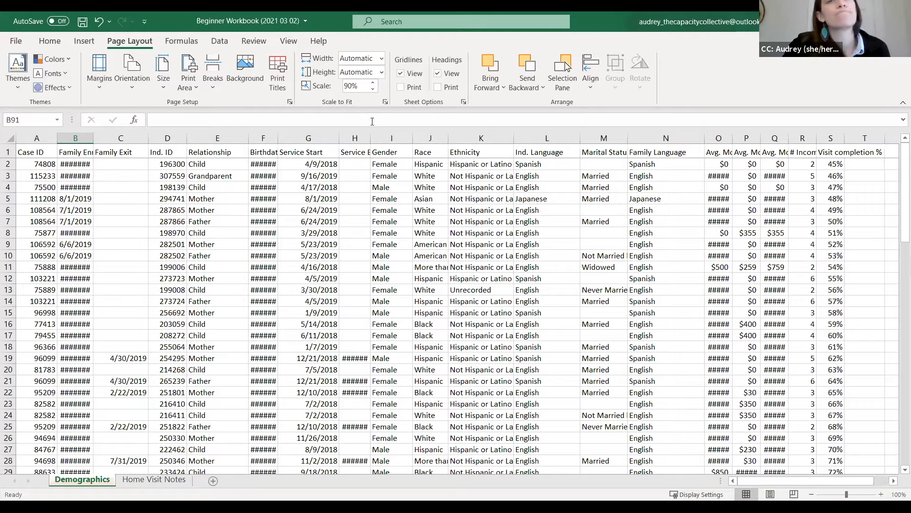
left_click(180, 41)
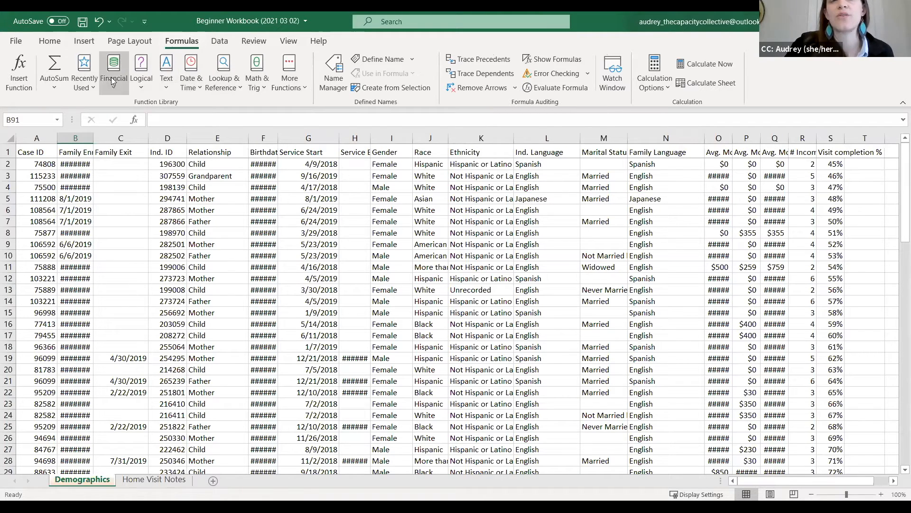
left_click(220, 42)
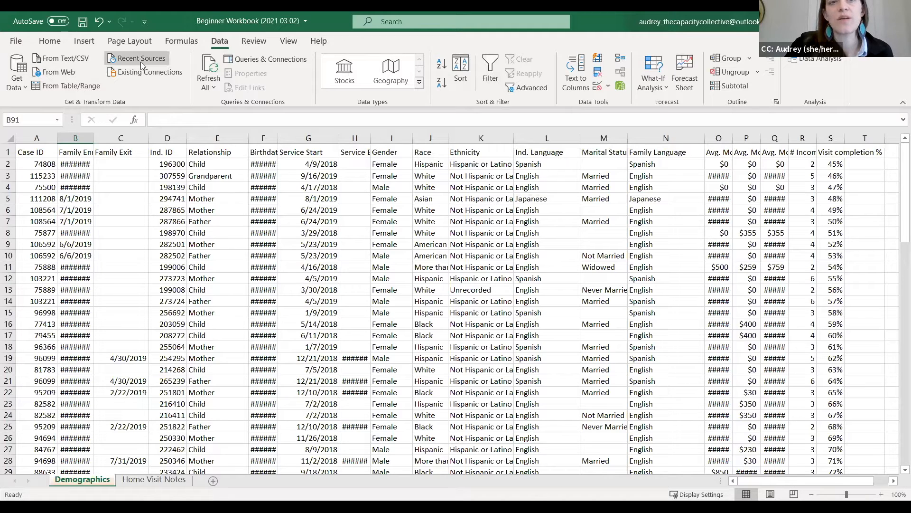
left_click(251, 44)
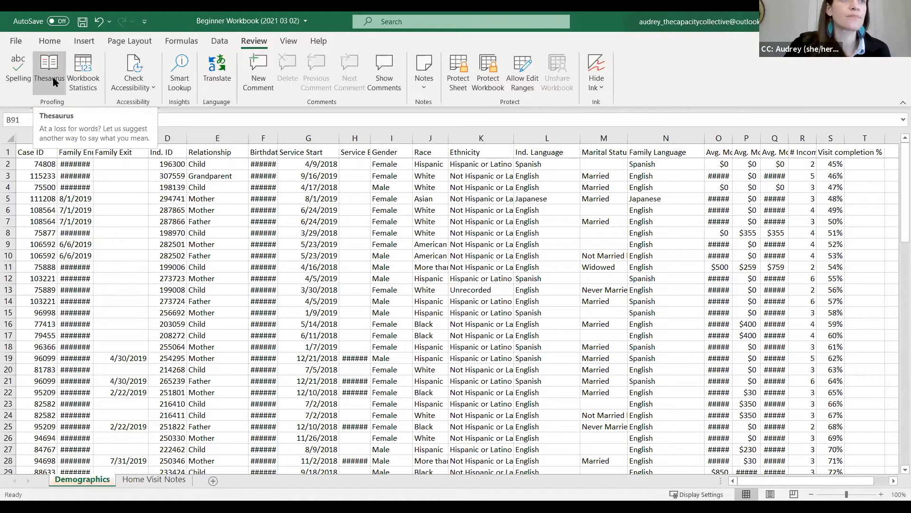
left_click(289, 42)
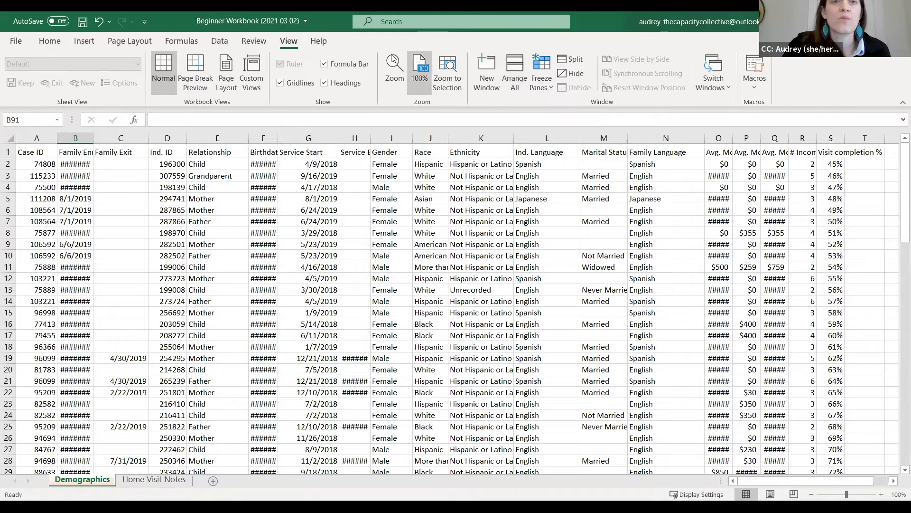
Open the built-in help to browse its topics and function guides
left_click(320, 42)
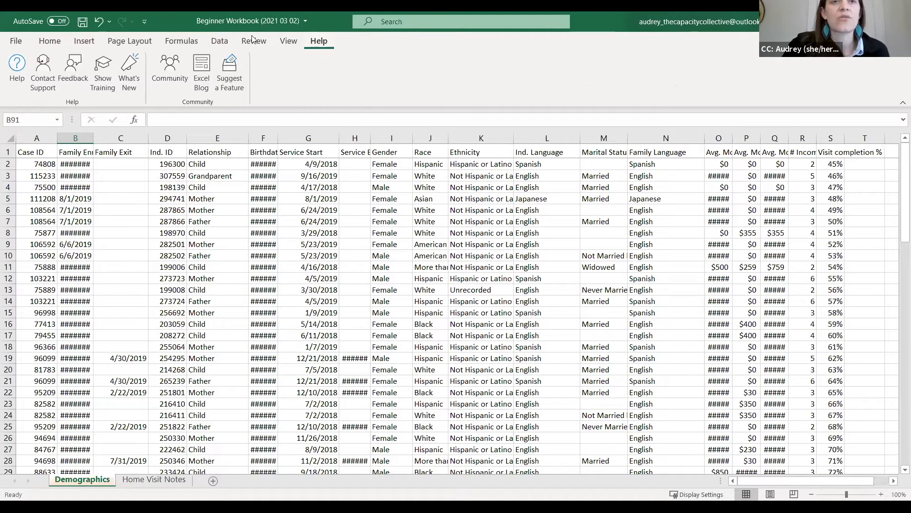
left_click(17, 64)
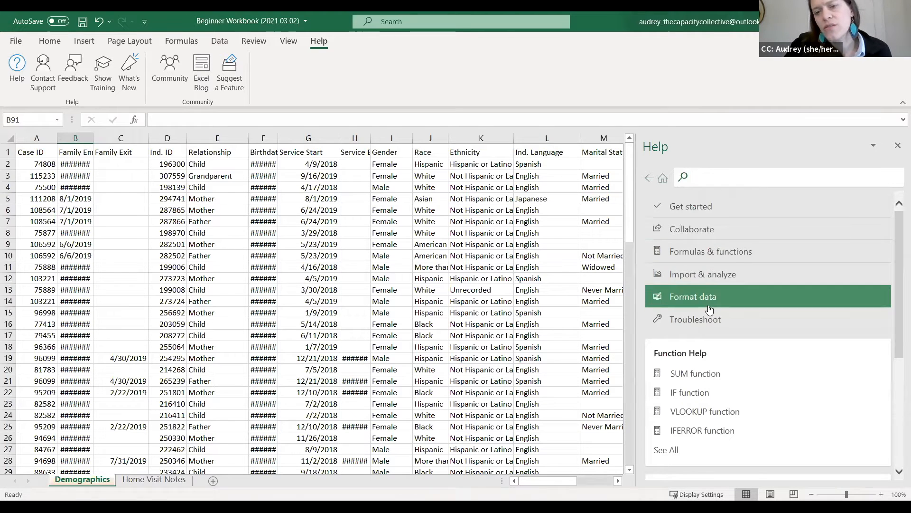
Look over the Formulas & functions help topics and close the help
left_click(689, 253)
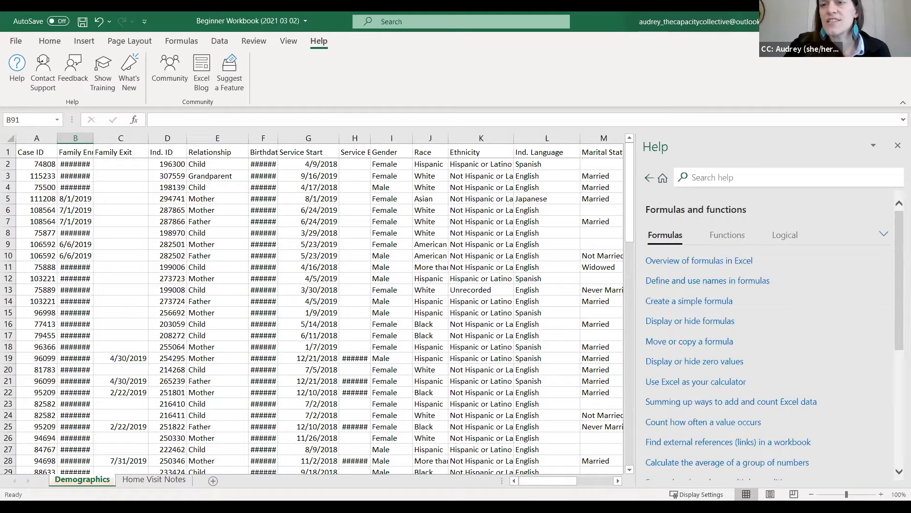
left_click(897, 146)
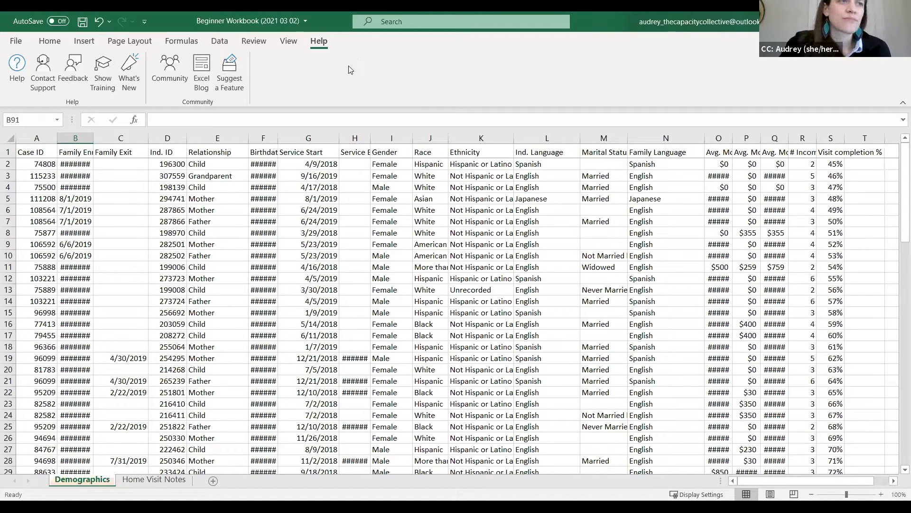
Collapse the ribbon, show the Data and Home commands temporarily, and pin the ribbon open again
left_click(50, 41)
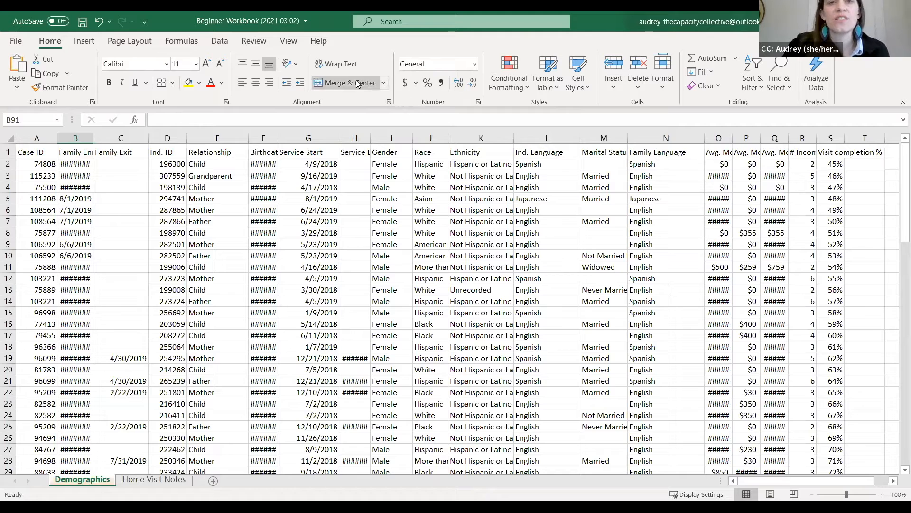
left_click(897, 102)
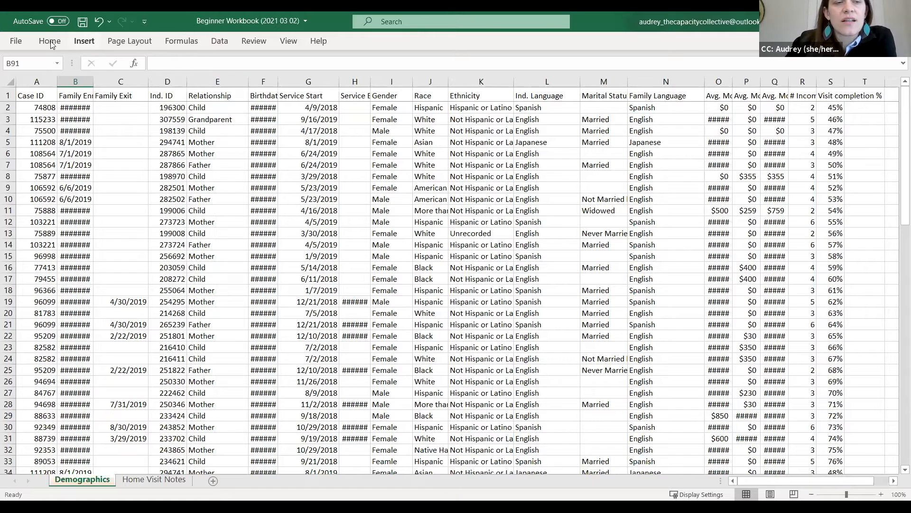
left_click(216, 42)
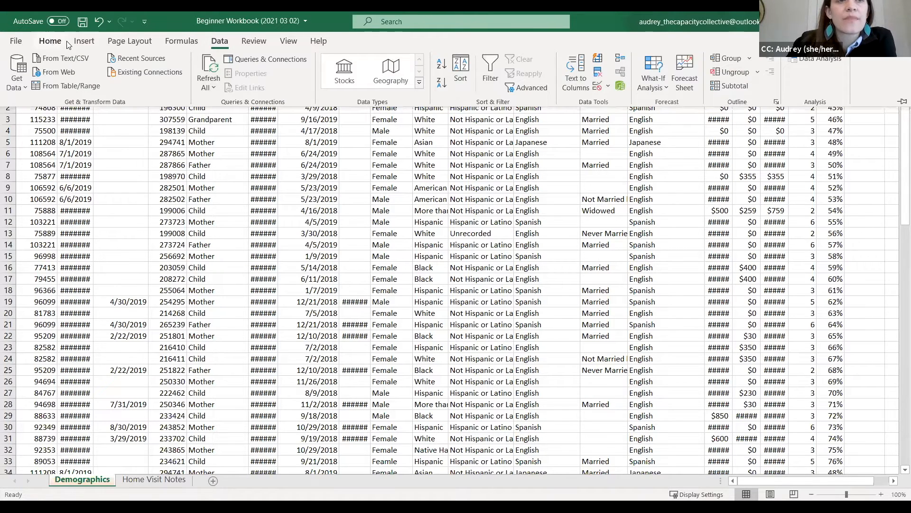
left_click(53, 41)
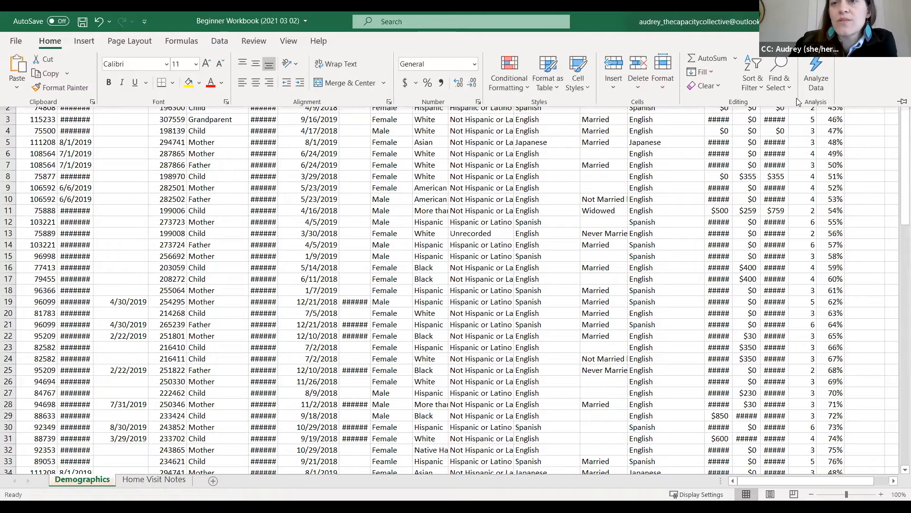
left_click(898, 103)
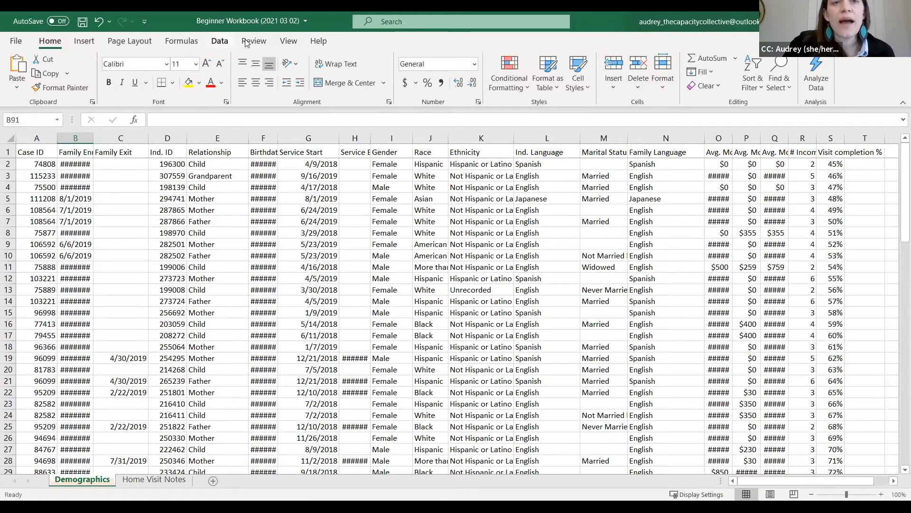
Magnify the Demographics sheet stepwise up to 140% and reduce it back to 120%
left_click(289, 41)
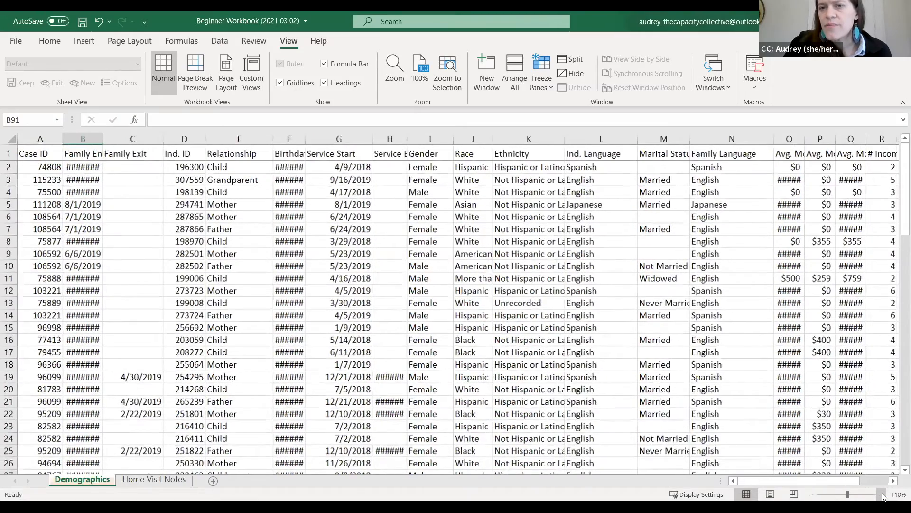
left_click(881, 495)
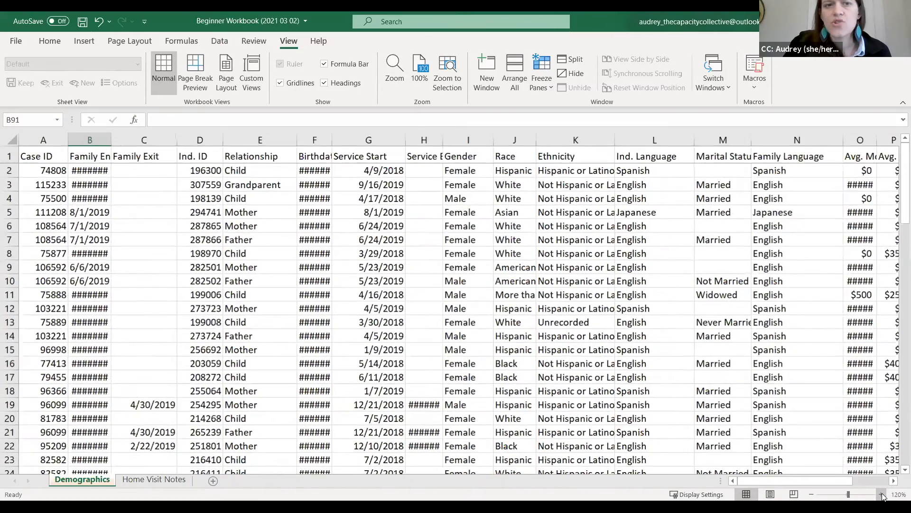
left_click(882, 495)
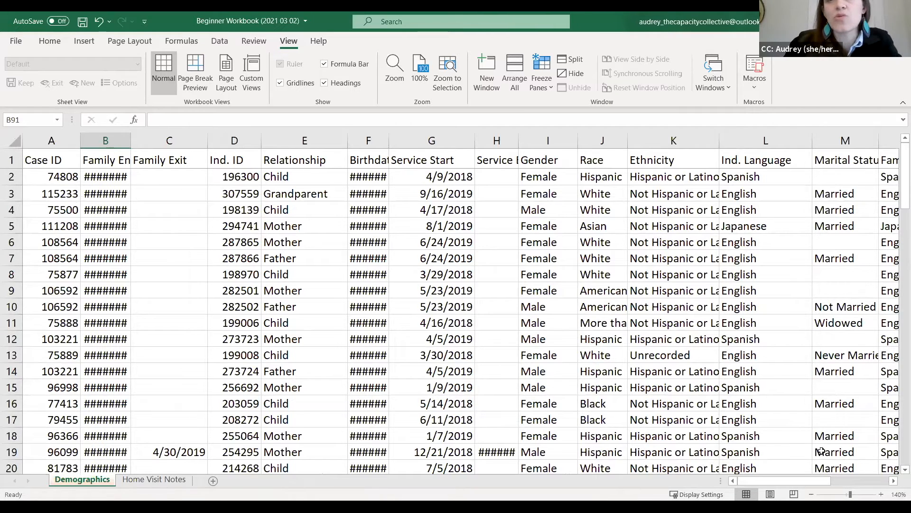
left_click(811, 494)
left_click(810, 494)
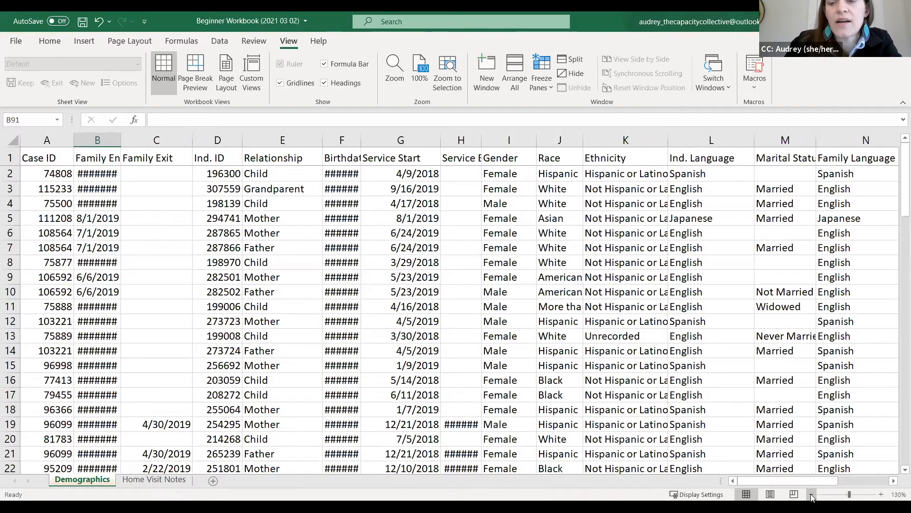
left_click(811, 494)
left_click(810, 494)
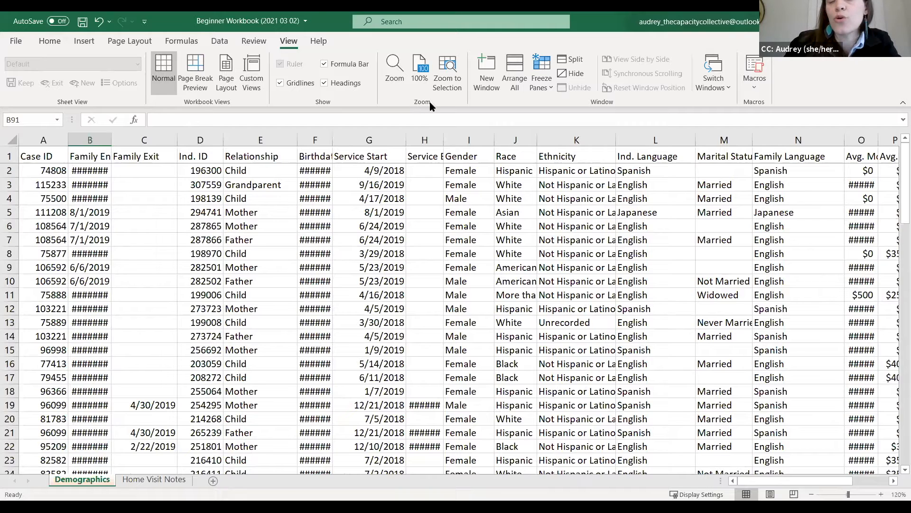
Set the sheet's magnification to 75%, reset it to 100%, and return to the first records
left_click(394, 71)
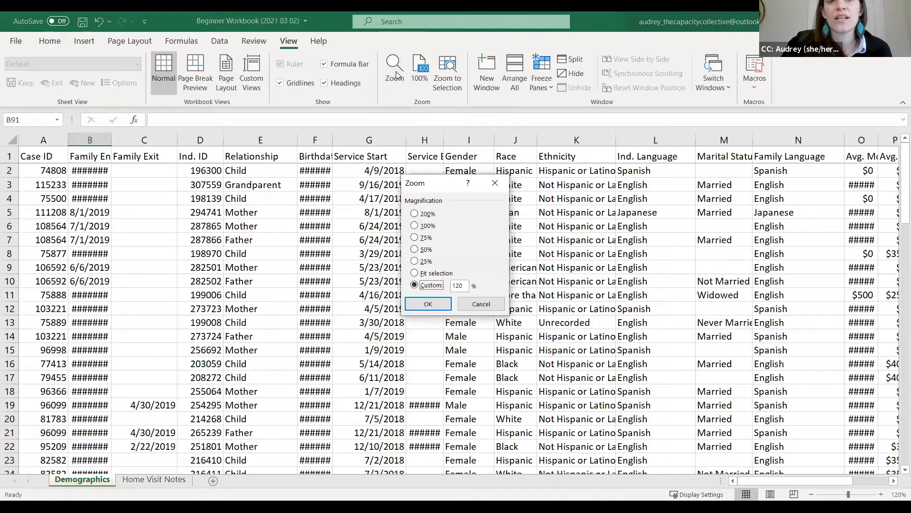
left_click(414, 238)
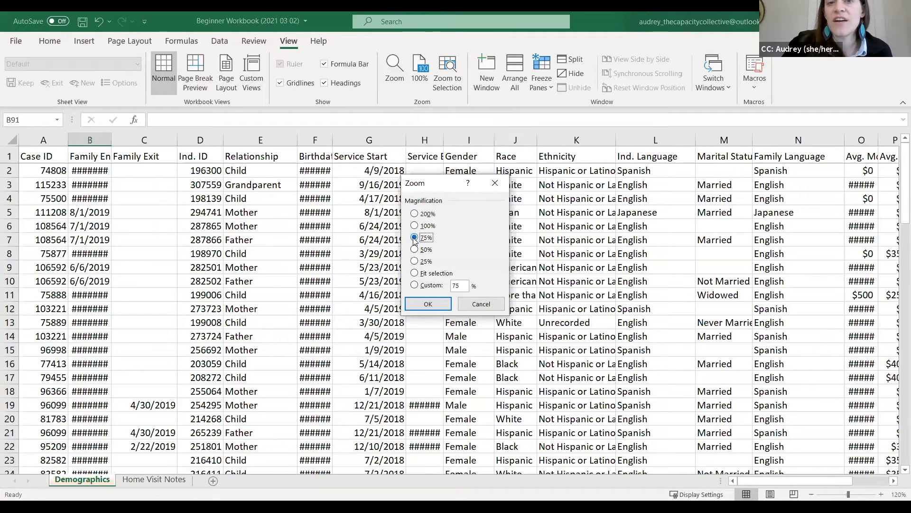
left_click(430, 303)
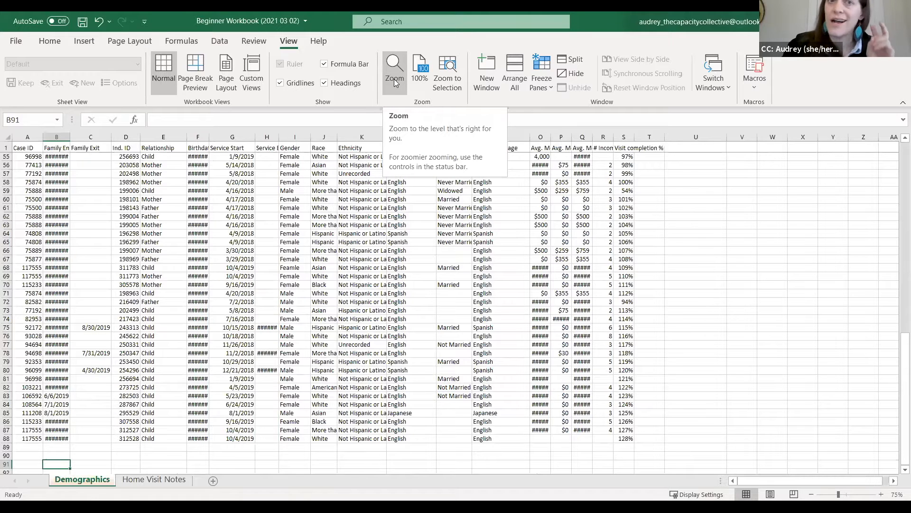
left_click(423, 75)
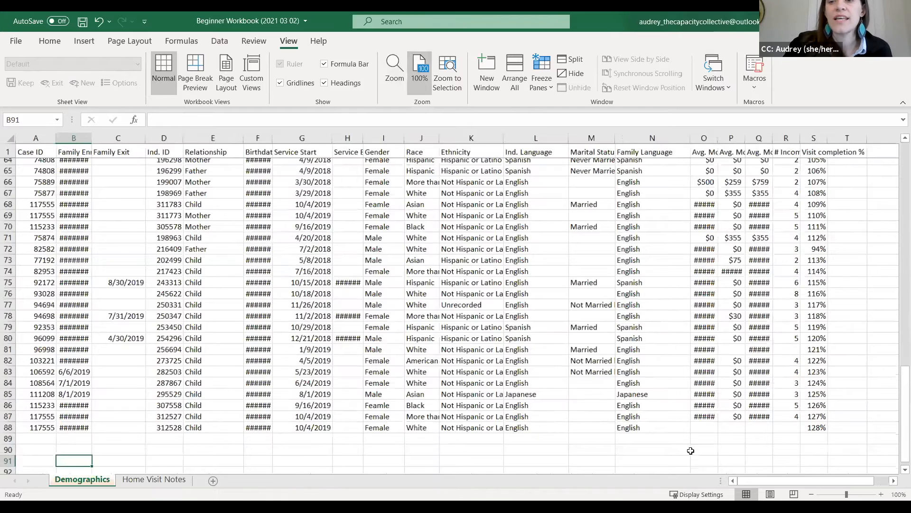
scroll(620, 416, "up", 3)
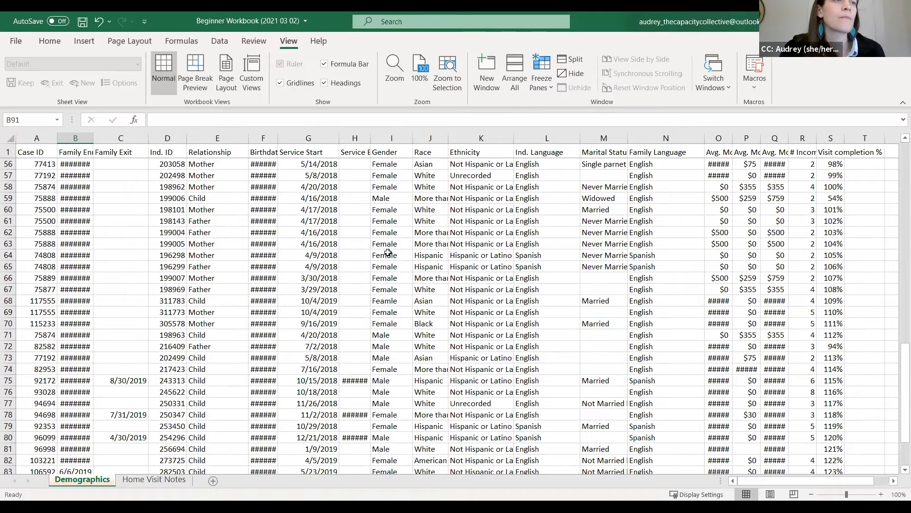
scroll(349, 217, "up", 1)
scroll(348, 218, "up", 18)
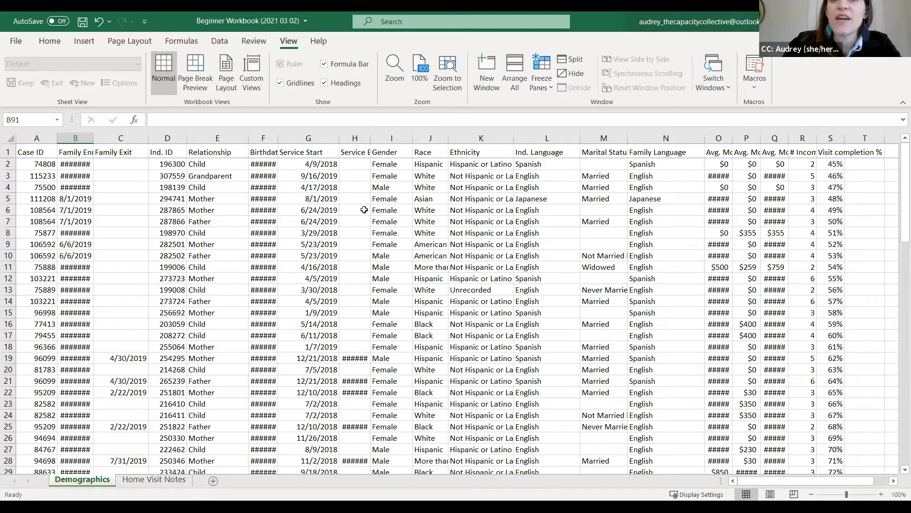
Select single cells around the Demographics data one after another: I6, L6, O12 and M17
left_click(392, 206)
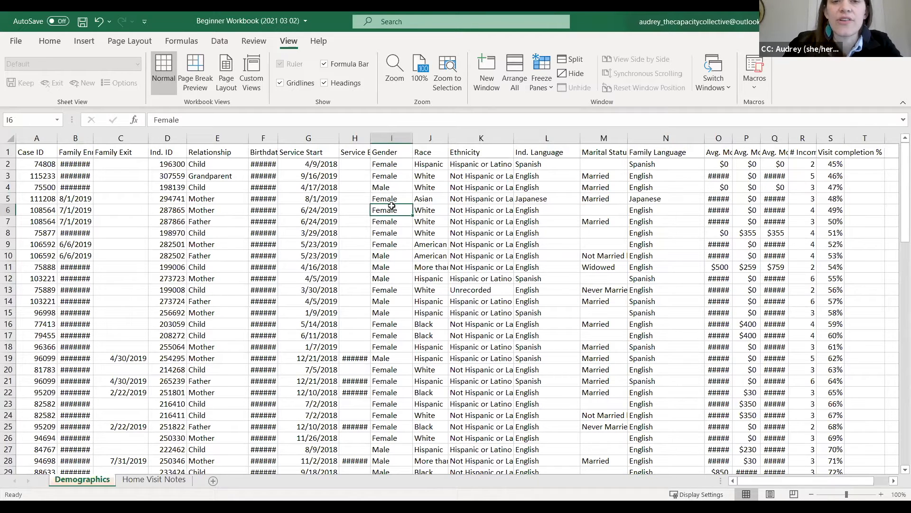
left_click(521, 209)
left_click(708, 283)
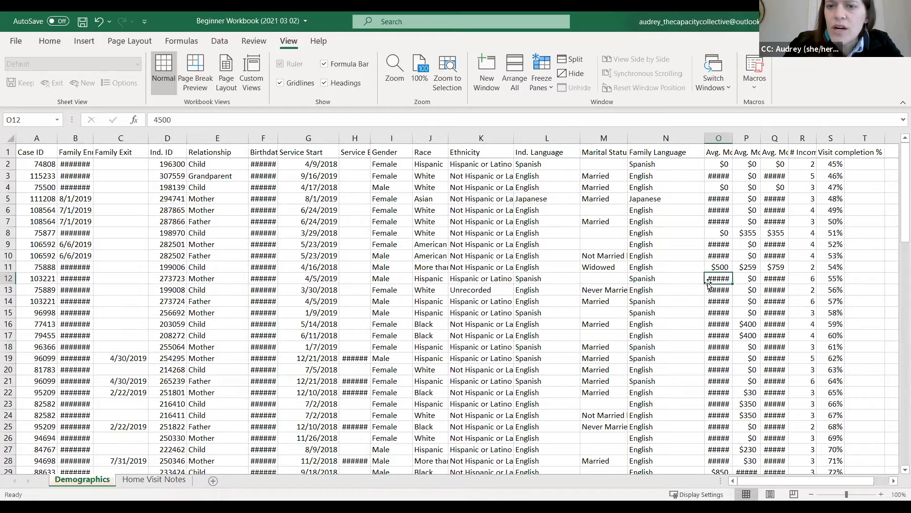
left_click(609, 337)
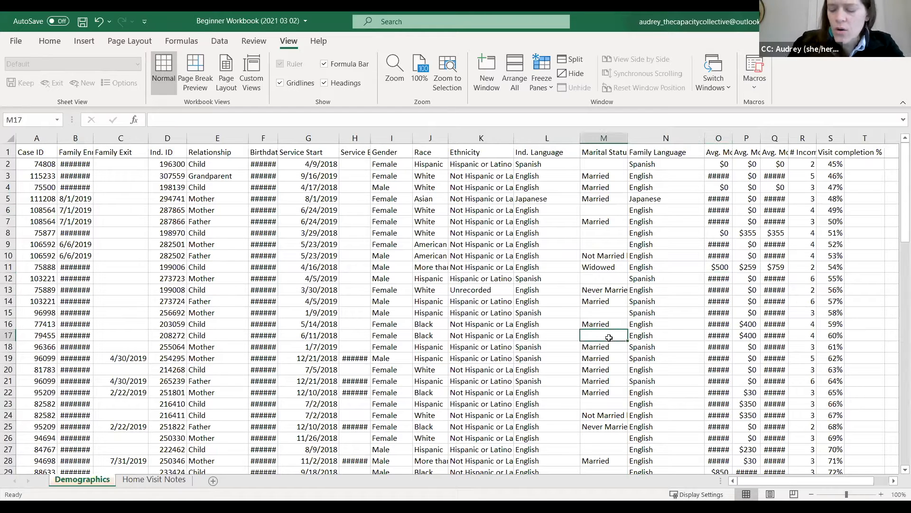
Move the active cell one cell at a time from M17 through J15 and H11 to J9 in the Race column
key("Left")
key("Left")
key("Left")
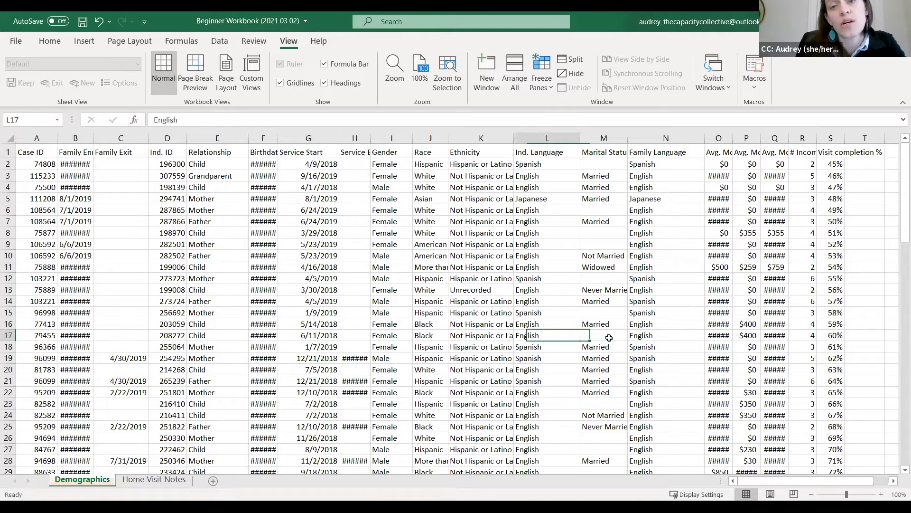
key("Up")
key("Up")
key("Up")
key("Up")
key("Up")
key("Up")
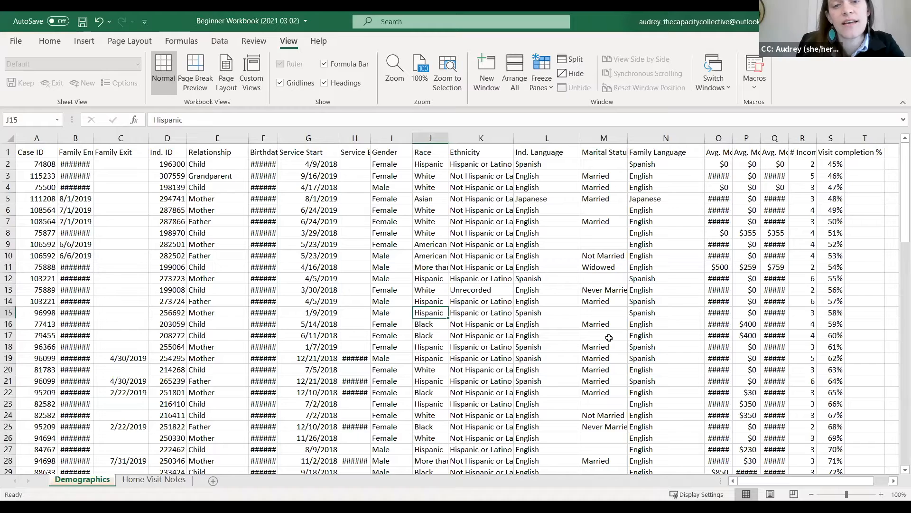
key("Left")
key("Left")
key("Left")
key("Left")
key("Left")
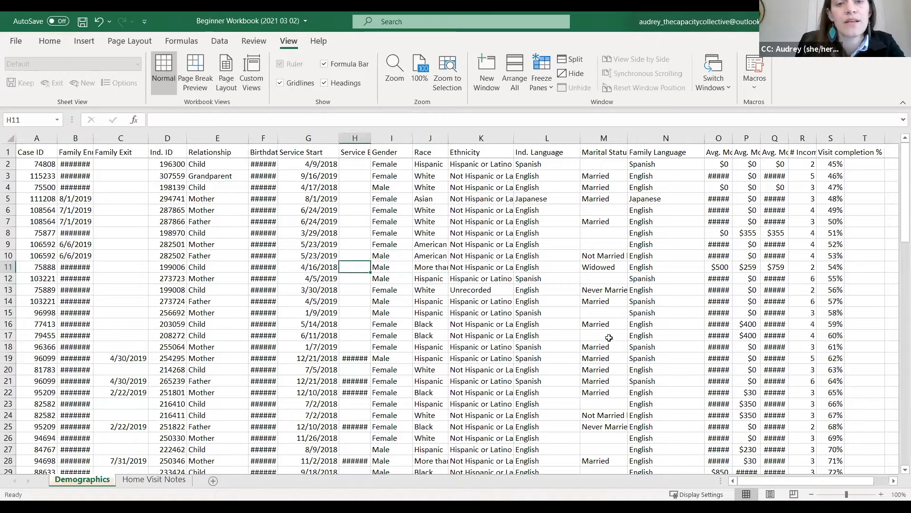
key("Up")
key("Left")
key("Up")
key("Right")
key("Right")
key("Right")
key("Right")
key("Right")
key("Right")
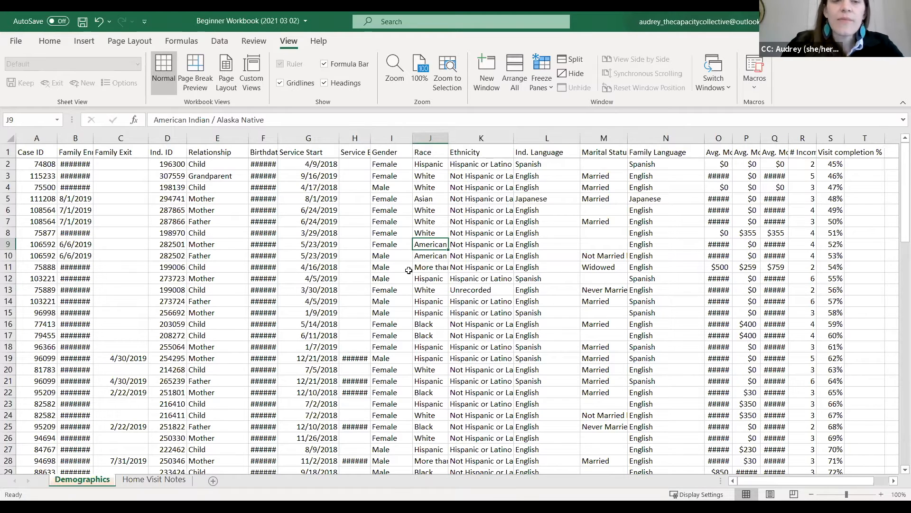
Select the Service Start cells G9 to G18, and widen the selection to the block G9:N22
left_click(315, 243)
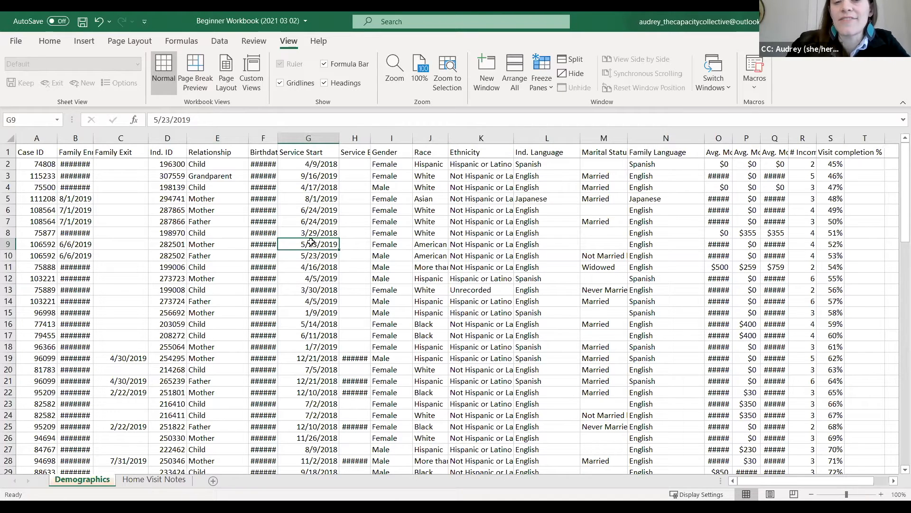
left_click_drag(312, 242, 311, 344)
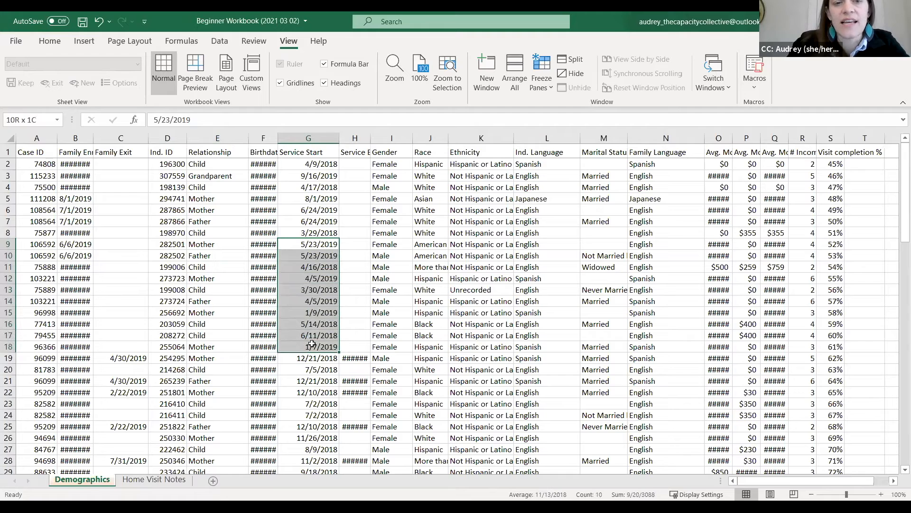
left_click_drag(312, 343, 695, 389)
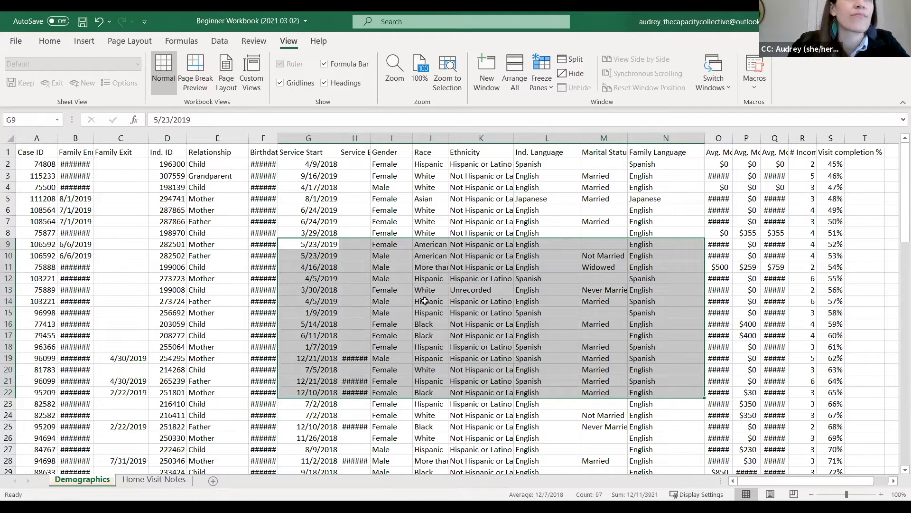
Reselect only G9 and extend the selection cell by cell, down and across, to cover G9:M19
left_click(317, 244)
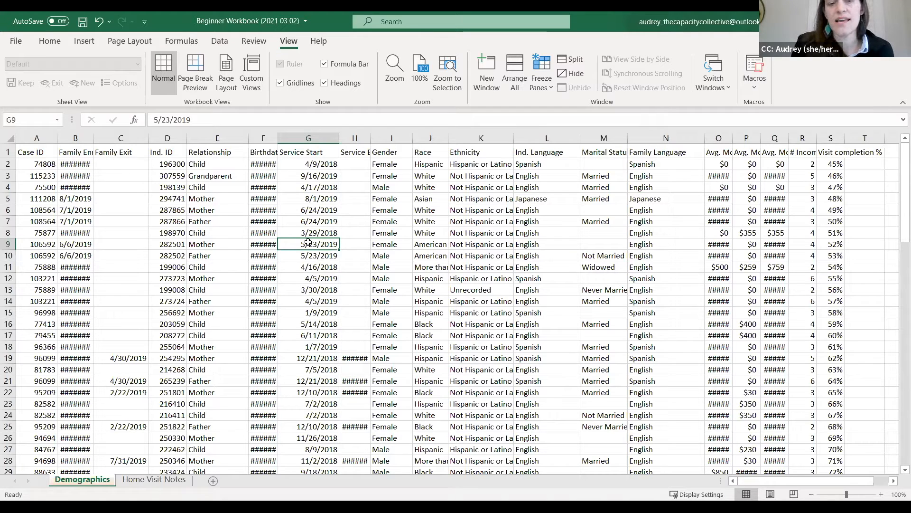
key("shift+Down")
key("shift+Down")
key("shift+Down")
key("shift+Down")
key("shift+Down")
key("shift+Down")
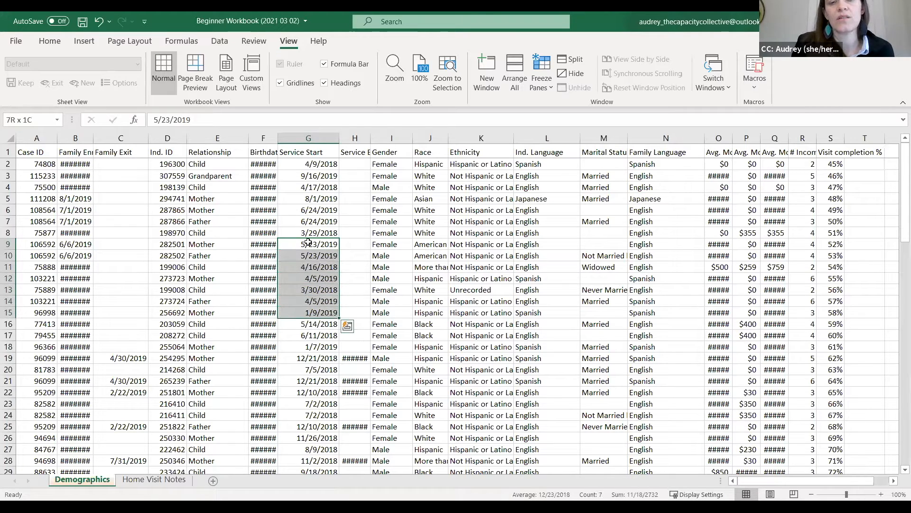
key("shift+Right")
key("shift+Right")
key("shift+Right")
key("shift+Right")
key("shift+Right")
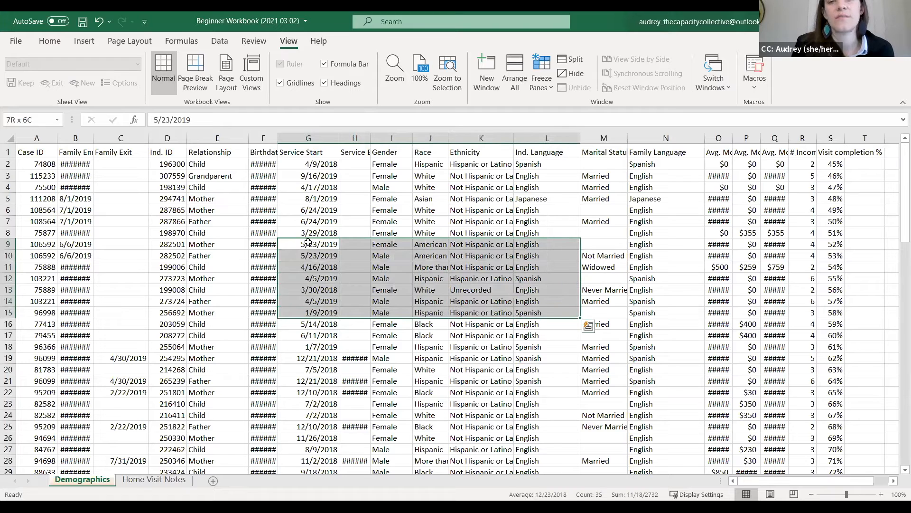
key("shift+Down")
key("shift+Down")
key("shift+Down")
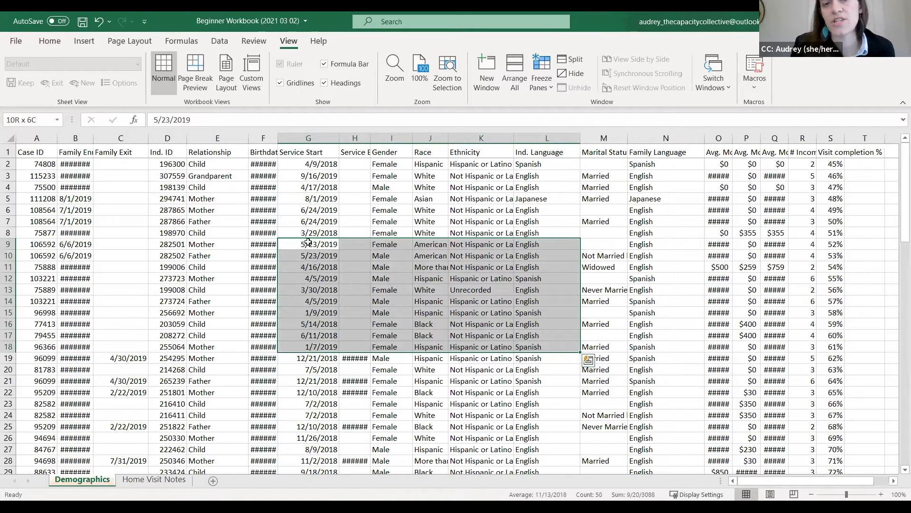
key("shift+Down")
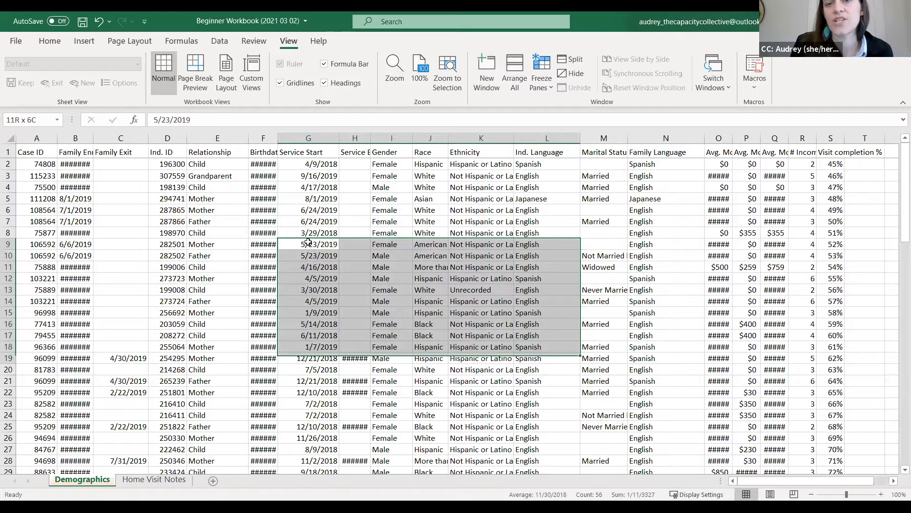
key("shift+Right")
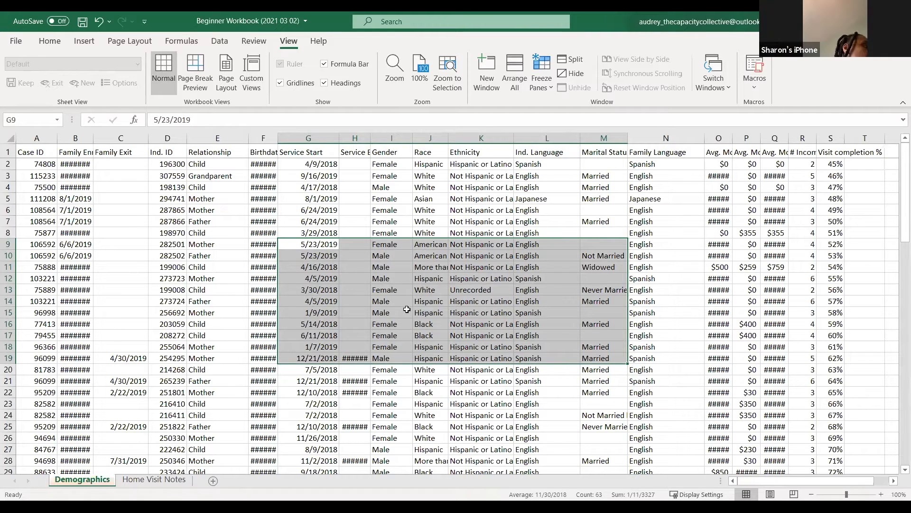
Select the single date cell B5 in the Demographics sheet
left_click(77, 200)
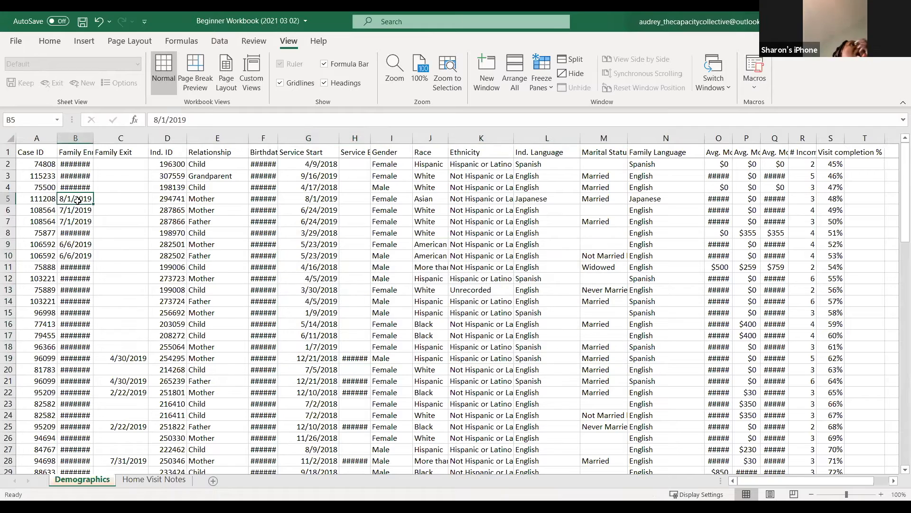
Select the entire Demographics sheet, look through its rows, and clear the selection by selecting only cell E11
left_click(10, 138)
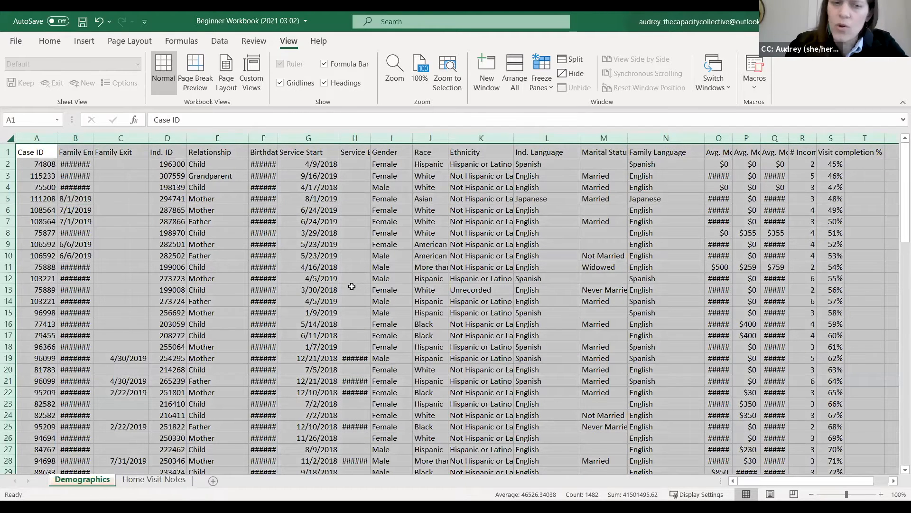
scroll(339, 278, "down", 7)
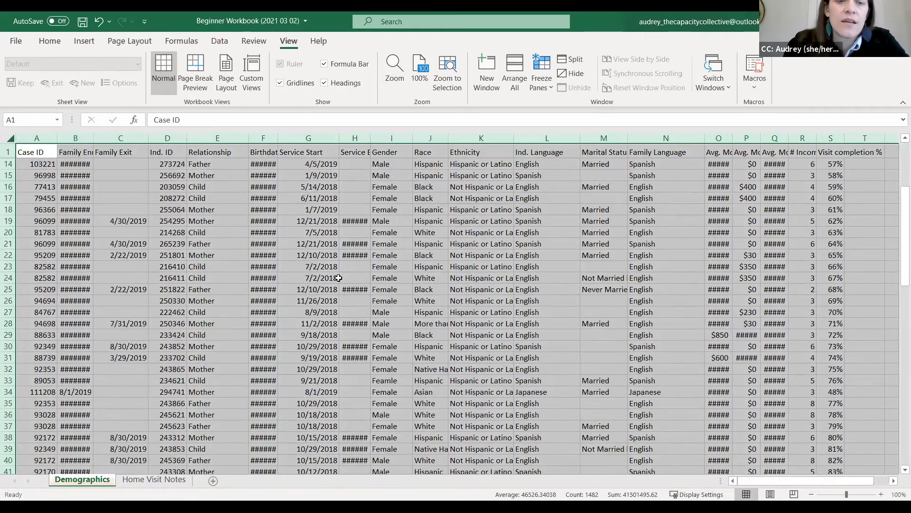
scroll(338, 278, "up", 6)
scroll(339, 278, "up", 1)
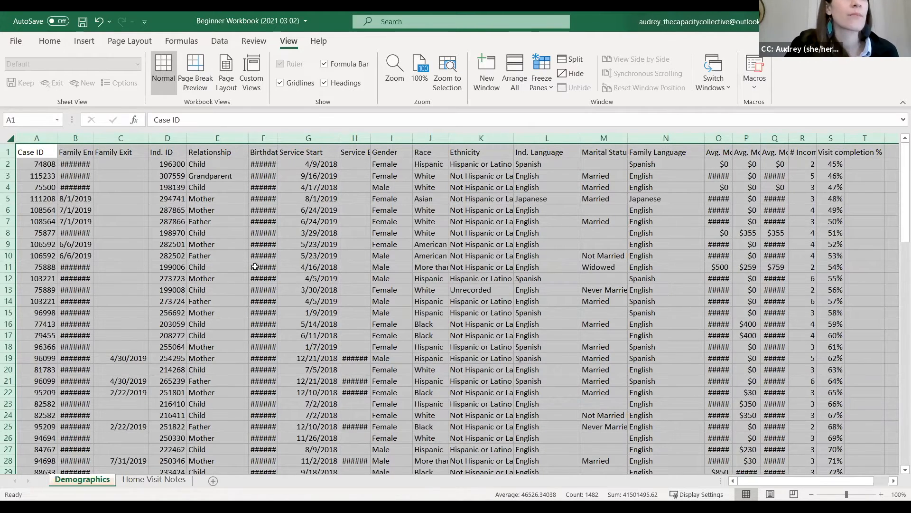
left_click(227, 272)
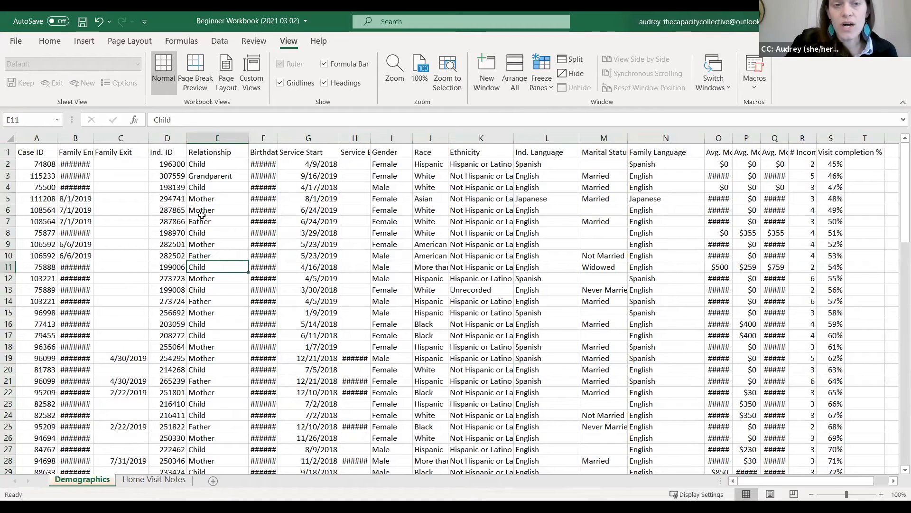
Select the whole columns E, H, J and D one at a time, and extend the selection from column D through J
left_click(222, 137)
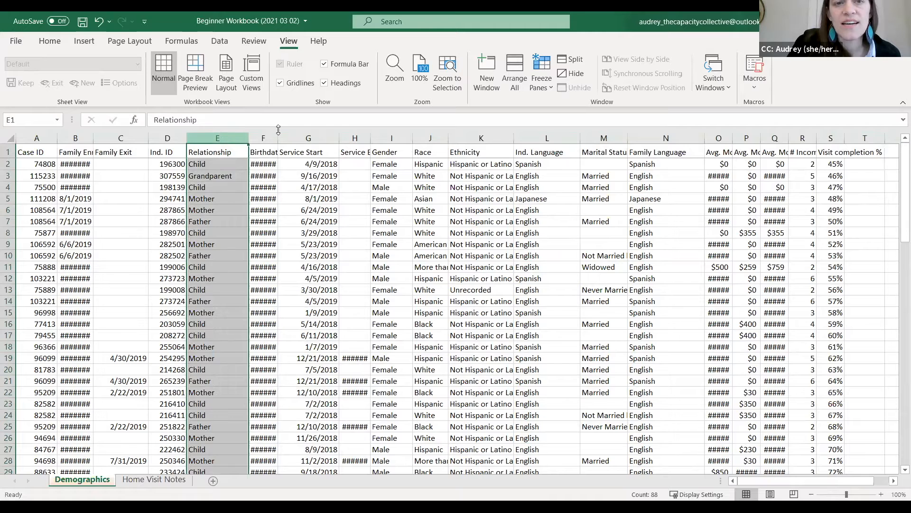
left_click(355, 137)
left_click(425, 137)
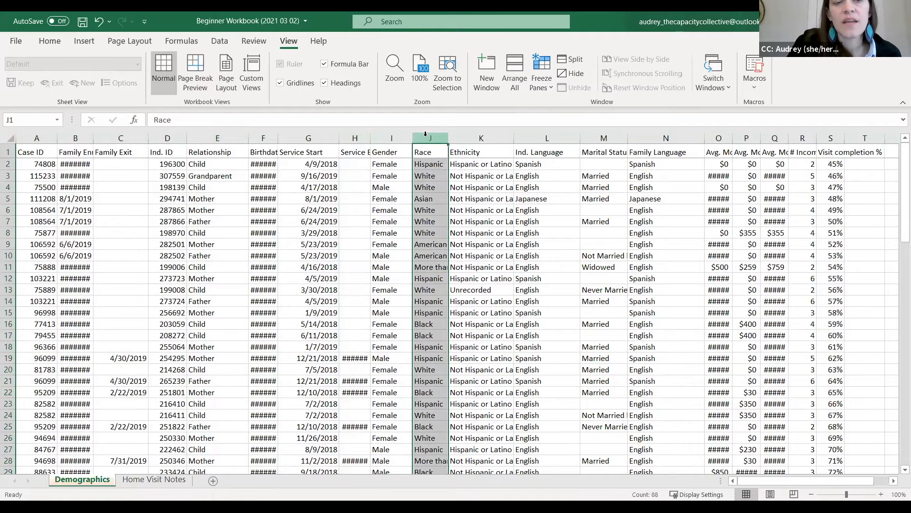
left_click(171, 137)
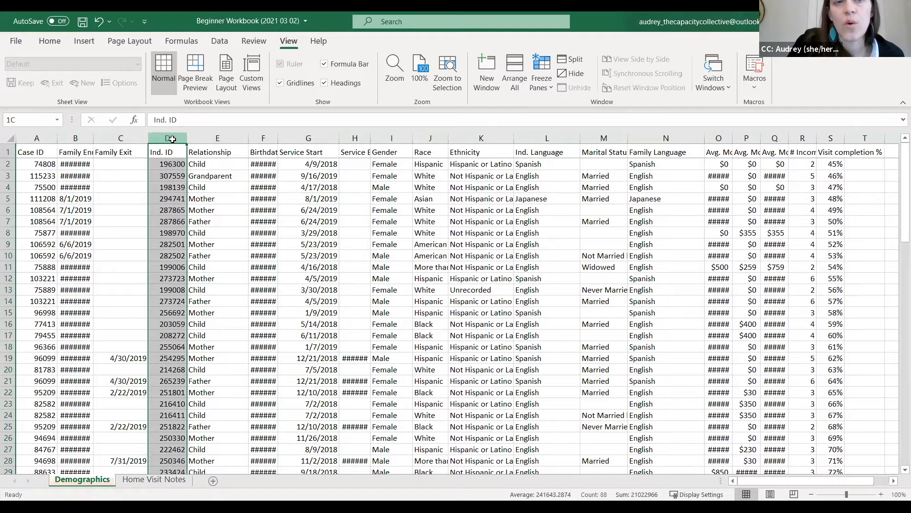
left_click_drag(172, 139, 427, 136)
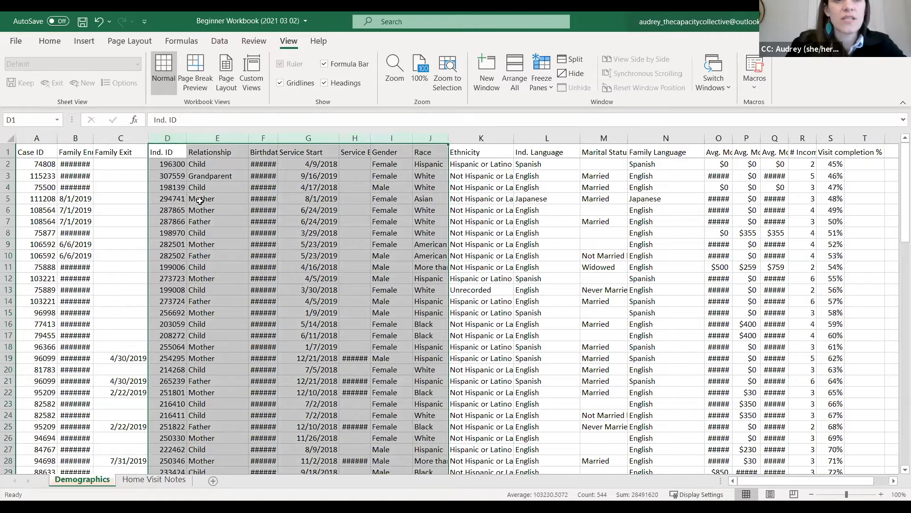
Select entire row 3, extend the selection through row 16, and clear it by selecting only cell C6
left_click(9, 176)
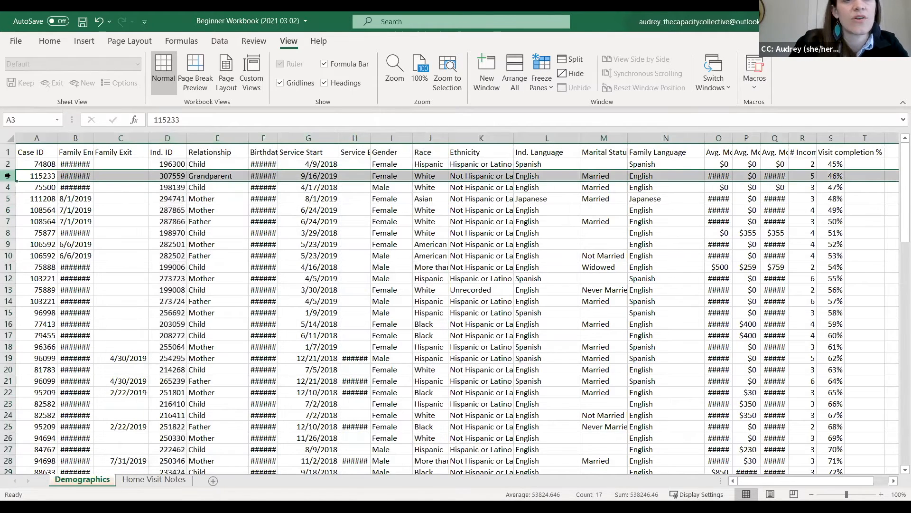
left_click_drag(7, 175, 8, 175)
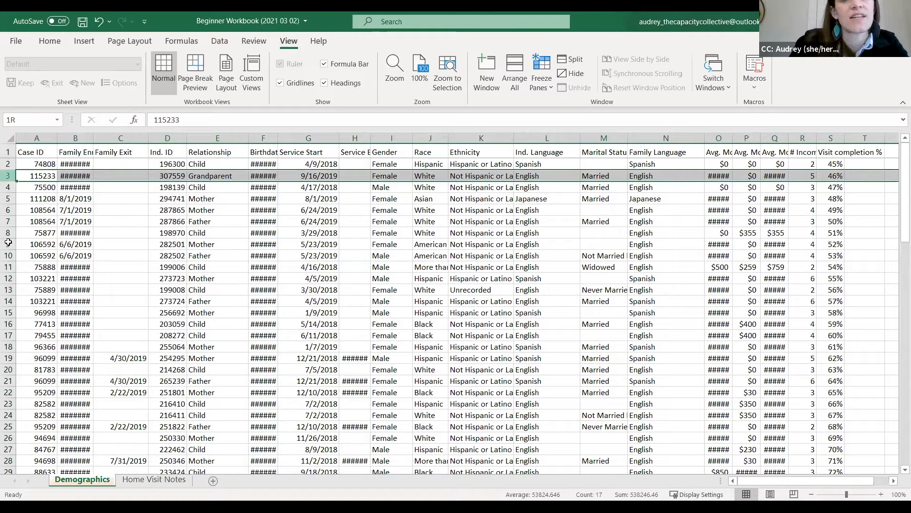
left_click_drag(8, 305, 7, 323)
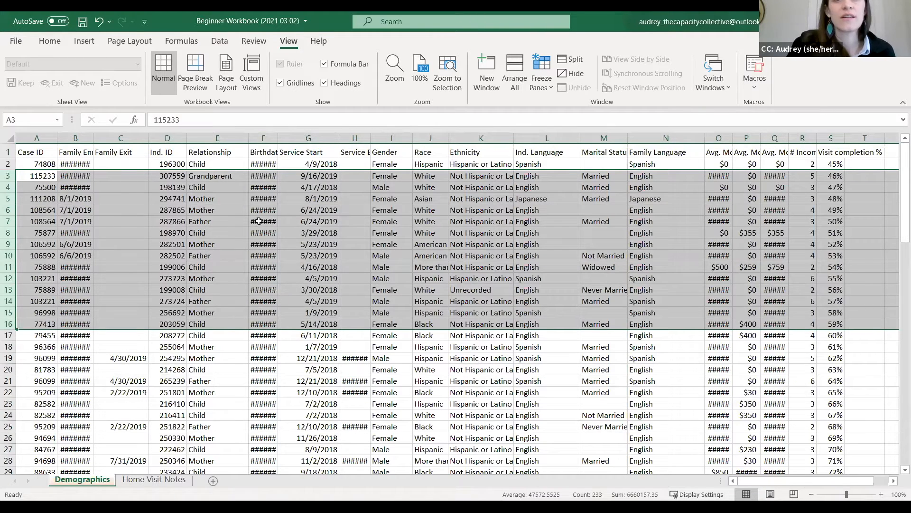
left_click(110, 208)
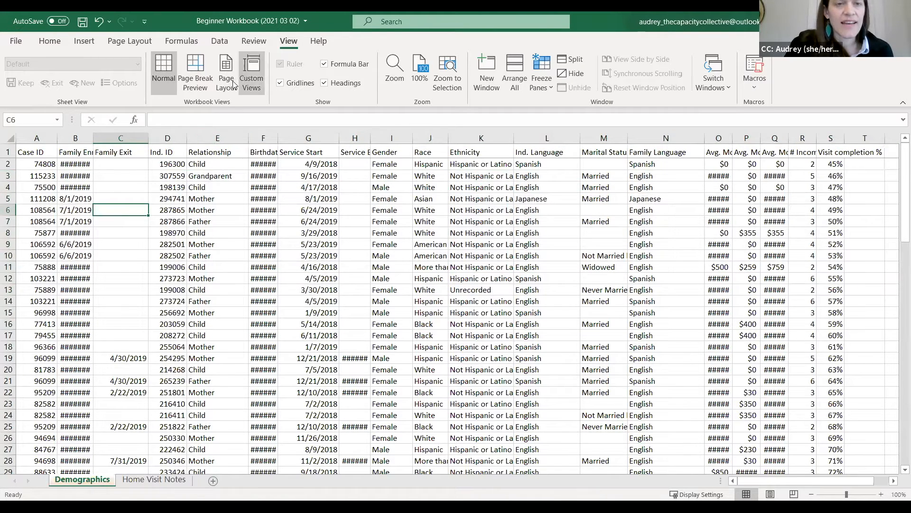
Select the non-adjacent Relationship, Gender and Ethnicity columns E, I and K together
left_click(216, 138)
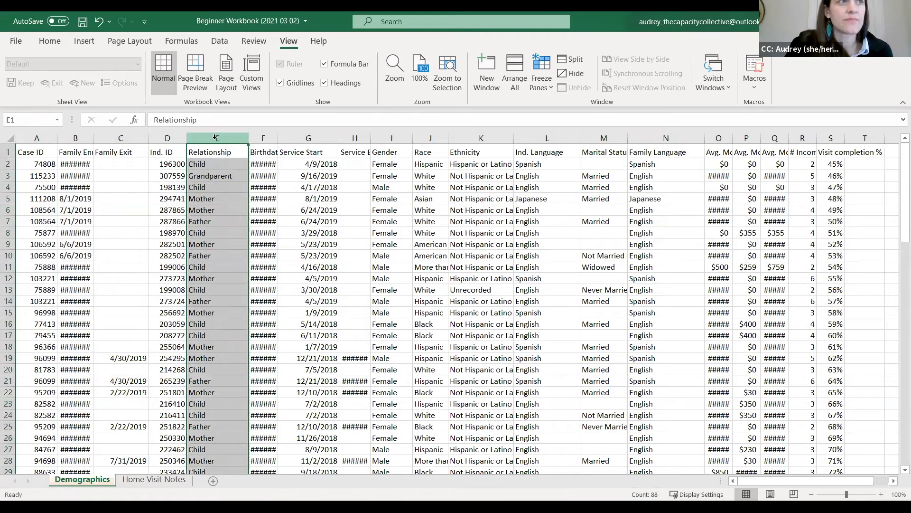
left_click(385, 138, "ctrl")
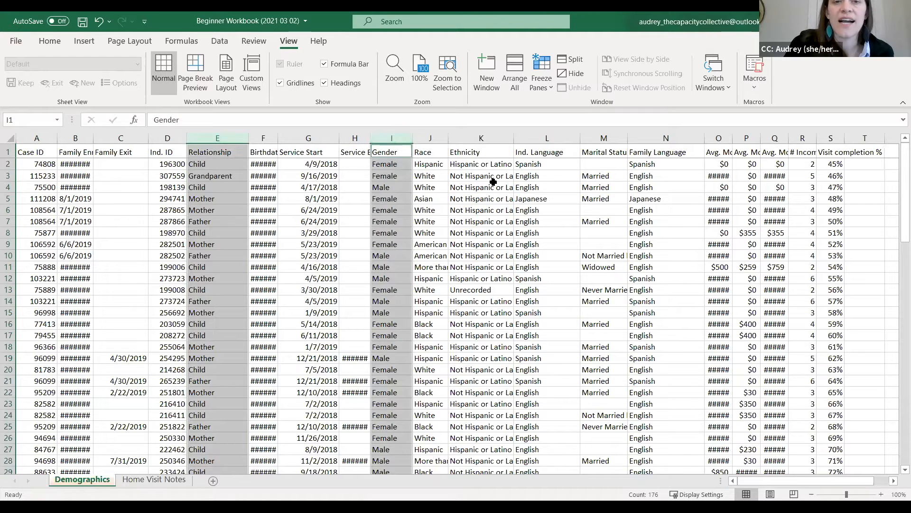
left_click(482, 138, "ctrl")
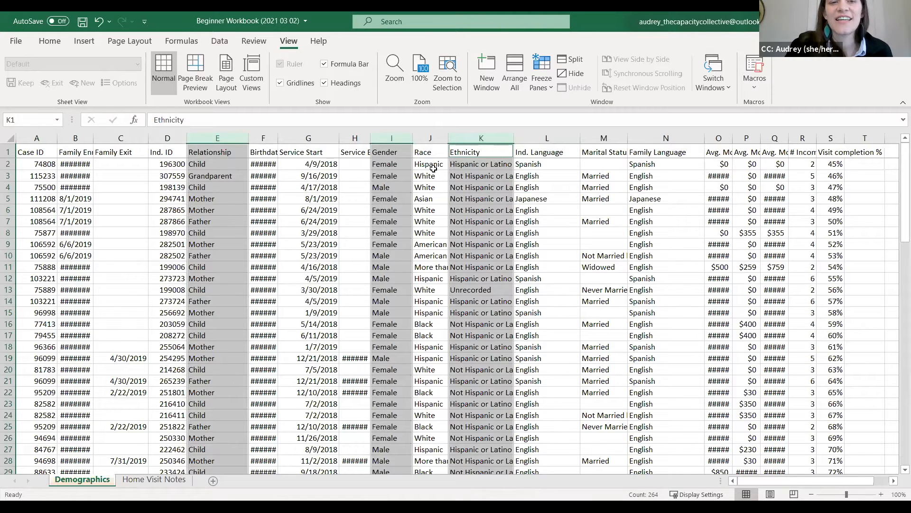
Select the scattered cells G4, K6, J12, G13, K18 and N16 together as one non-adjacent selection
left_click(321, 188)
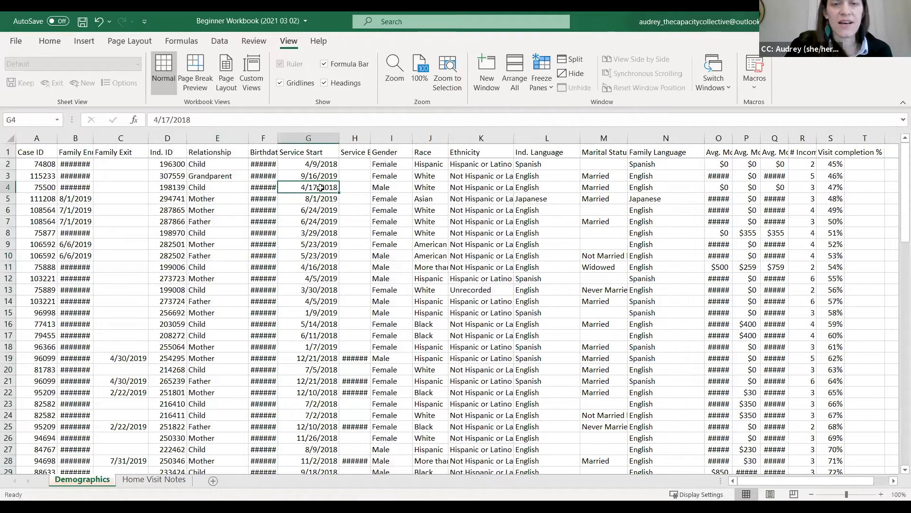
left_click(472, 210, "ctrl")
left_click(416, 279, "ctrl")
left_click(335, 290, "ctrl")
left_click(451, 349, "ctrl")
left_click(665, 328, "ctrl")
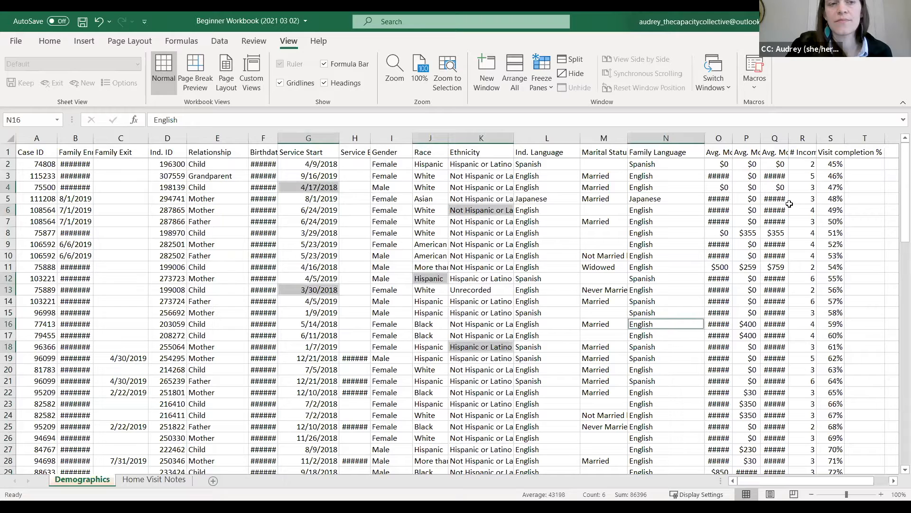
Build a mixed selection of cell C7, rows 3, 5 and 9, cell H14 and column H, and clear it by selecting only F7
left_click(129, 222)
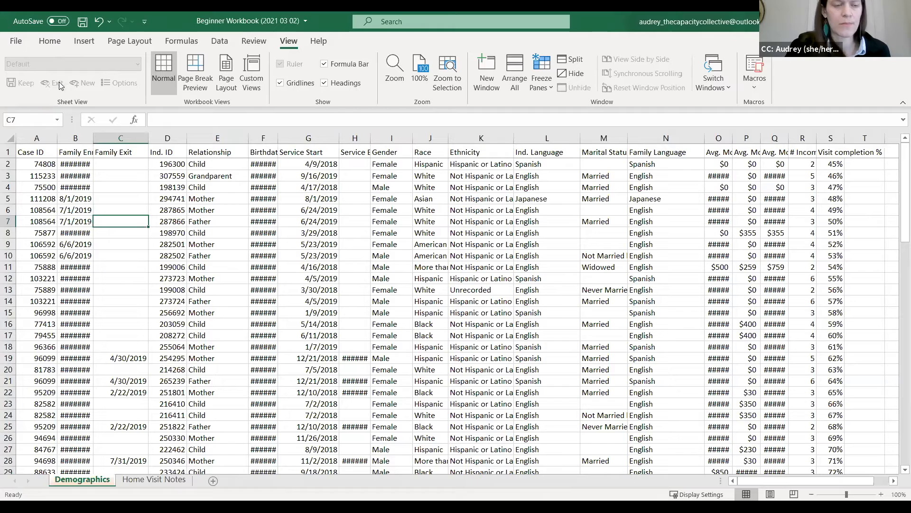
left_click(8, 176, "ctrl")
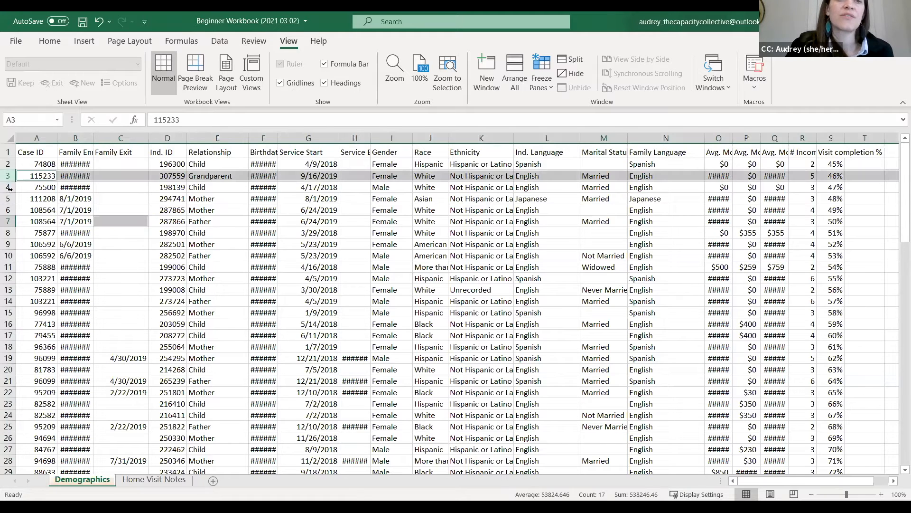
left_click(8, 199, "ctrl")
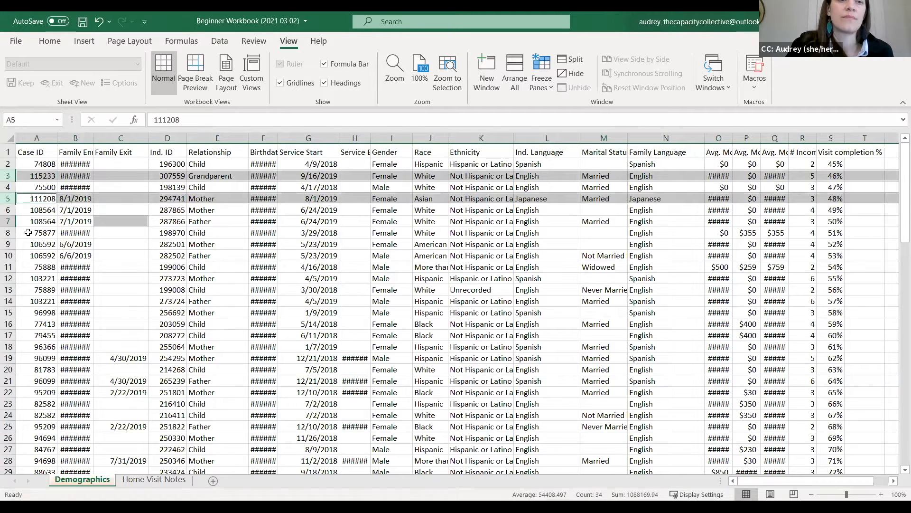
left_click(7, 244, "ctrl")
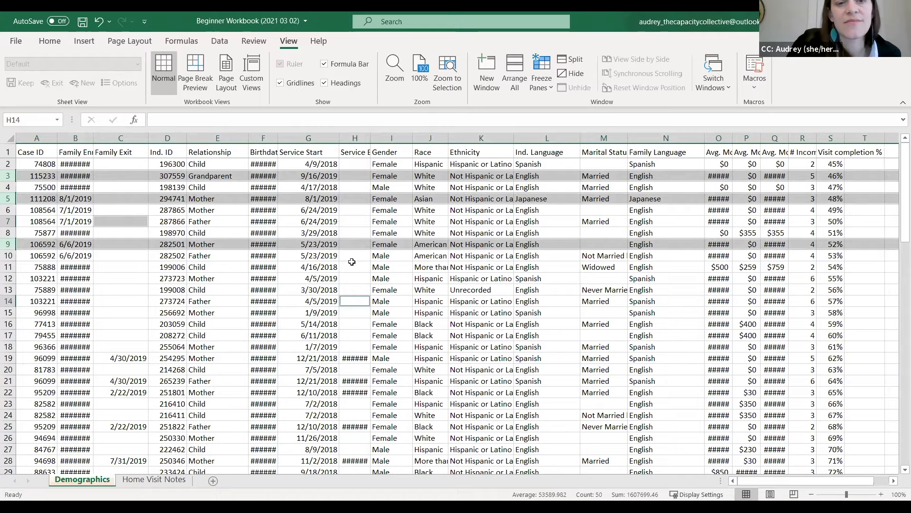
left_click(354, 138, "ctrl")
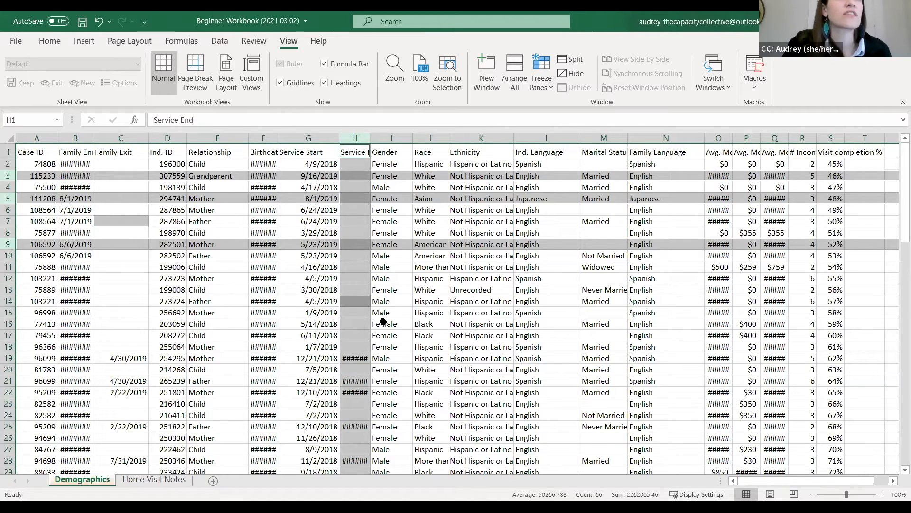
left_click(271, 221)
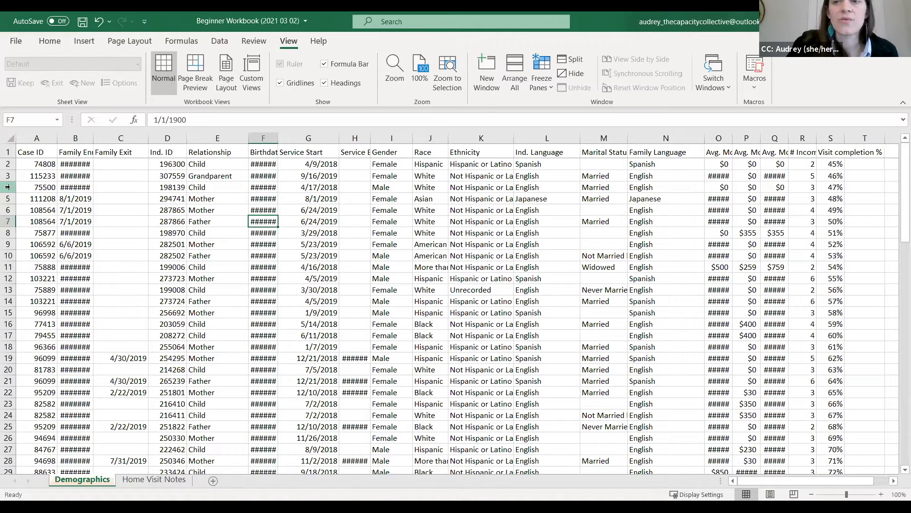
Highlight the non-adjacent rows 4 and 10 with a light gold fill, and deselect them by selecting cell K6
left_click(7, 187)
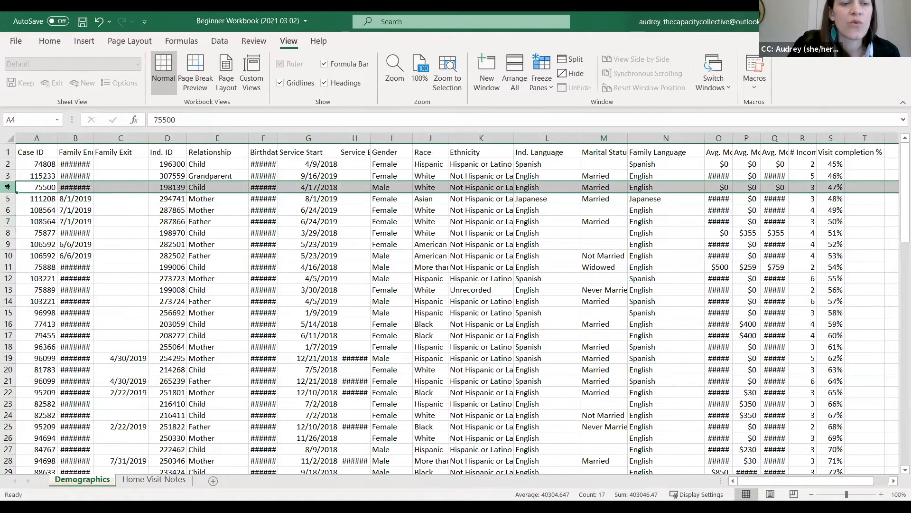
left_click(8, 255, "ctrl")
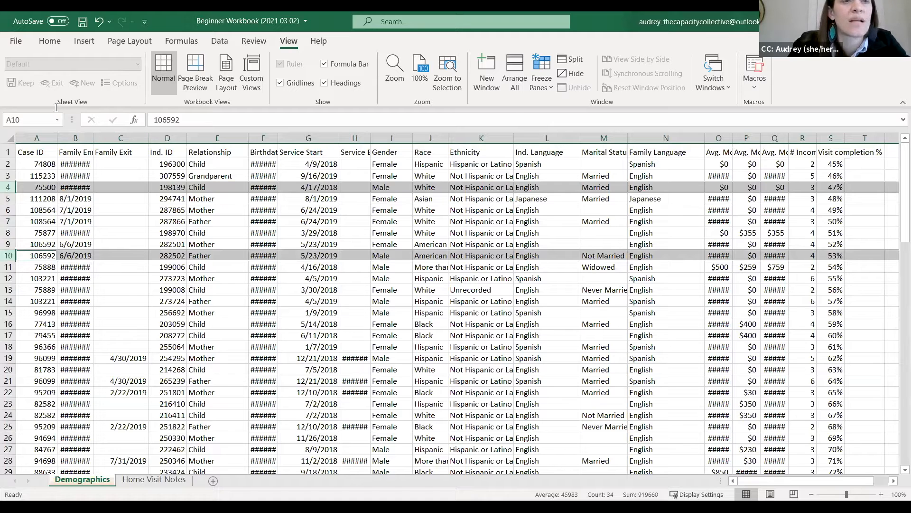
left_click(51, 43)
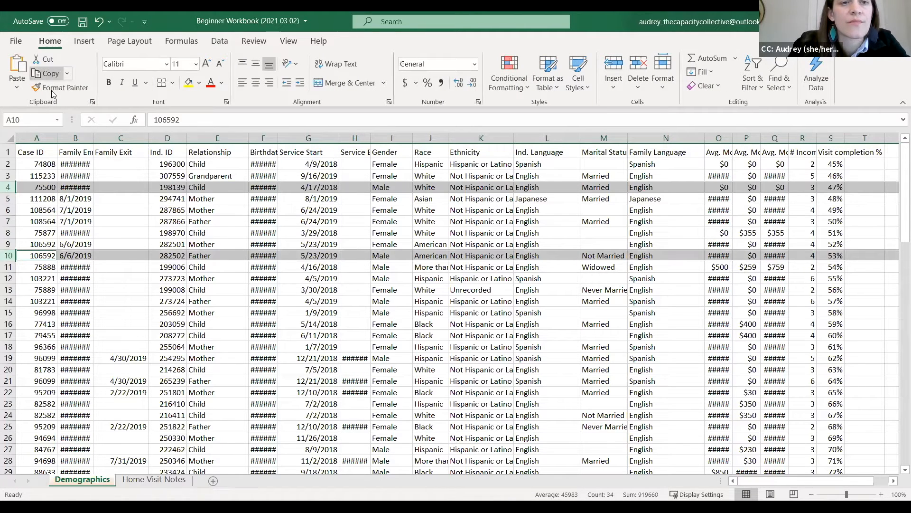
left_click(200, 83)
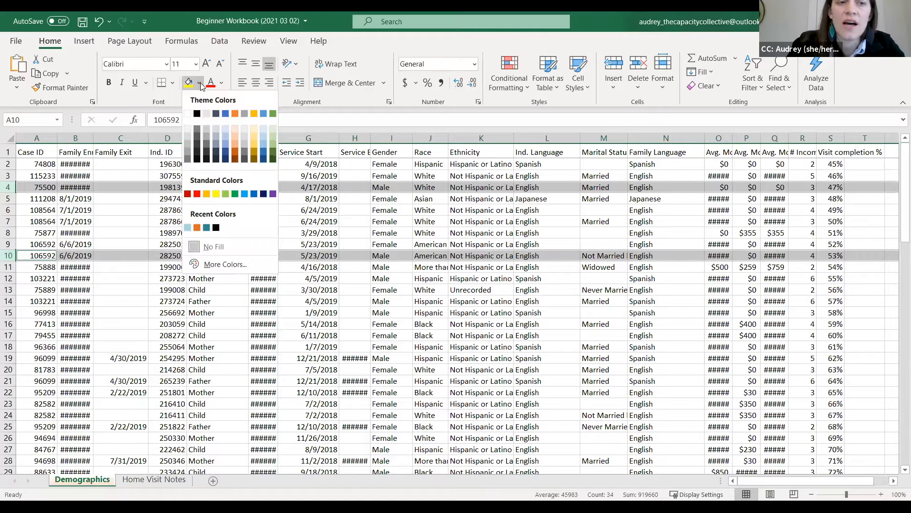
left_click(253, 129)
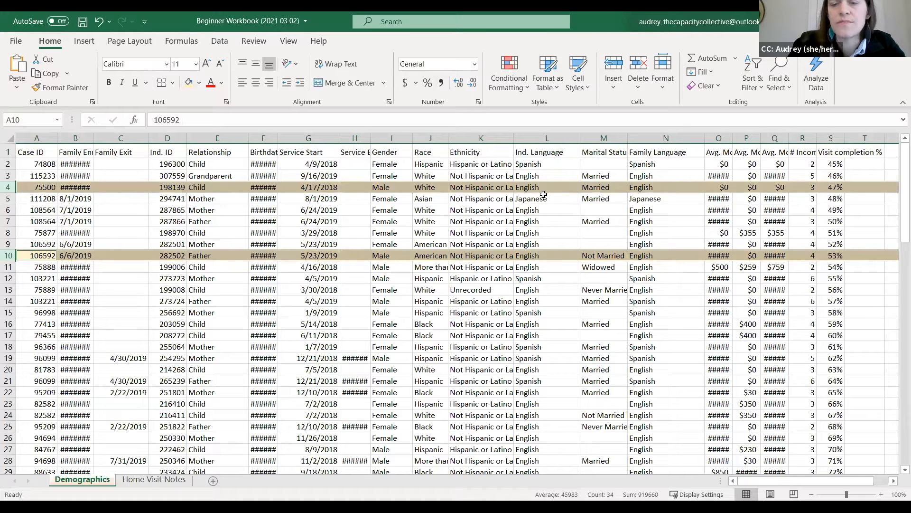
left_click(475, 210)
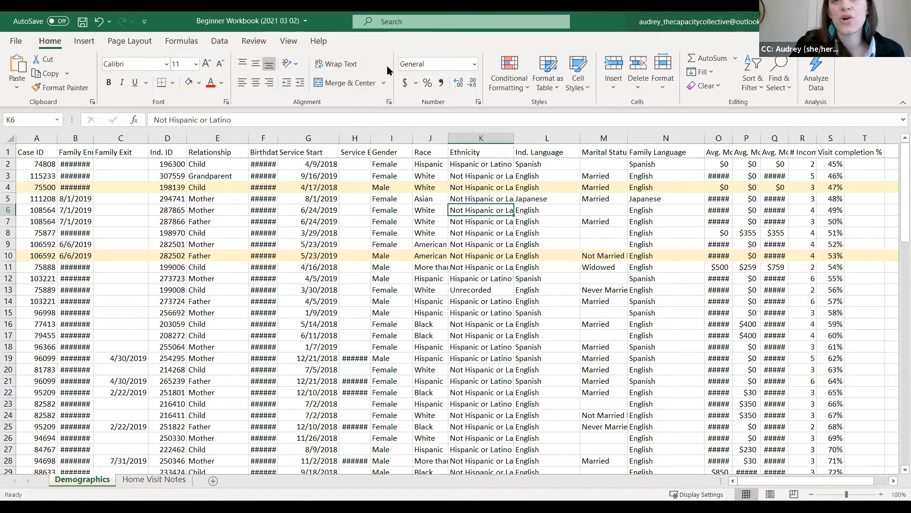
Collapse the ribbon, reveal the Home commands temporarily, and hide them again by returning to the sheet at cell E14
left_click(898, 104)
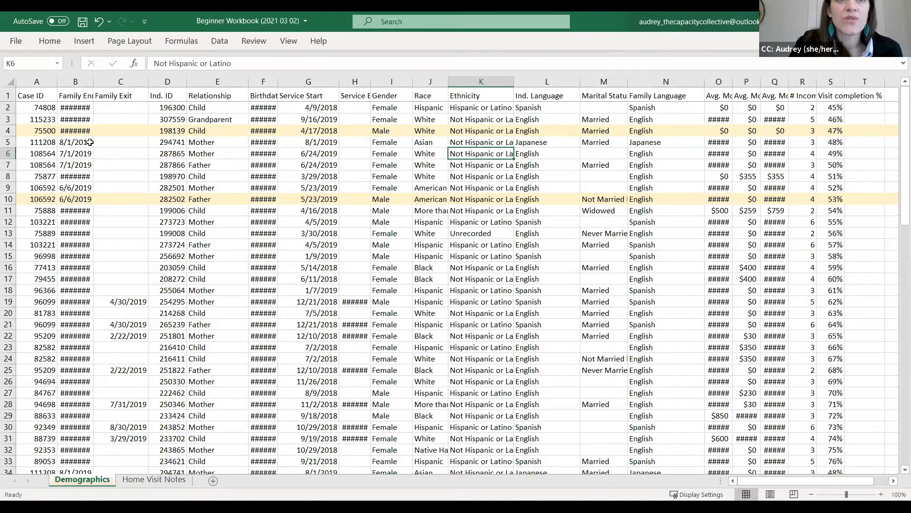
left_click(50, 42)
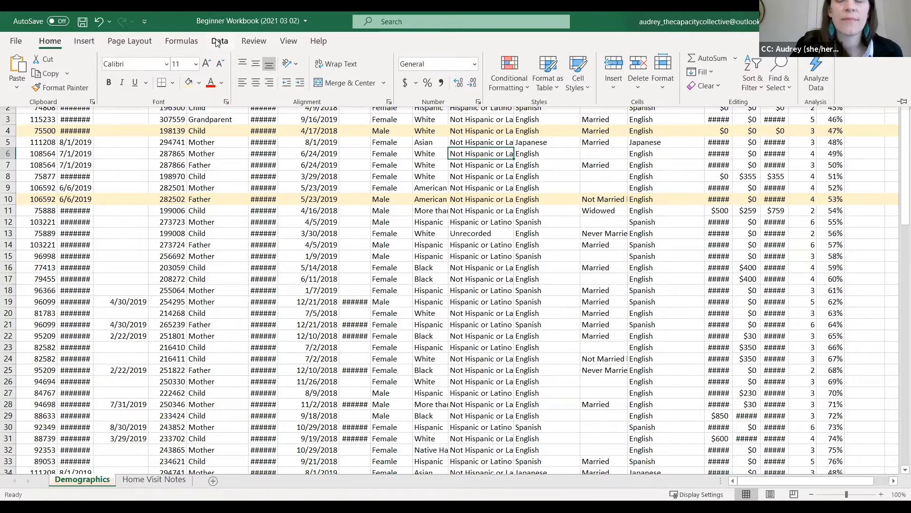
left_click(489, 206)
left_click(223, 245)
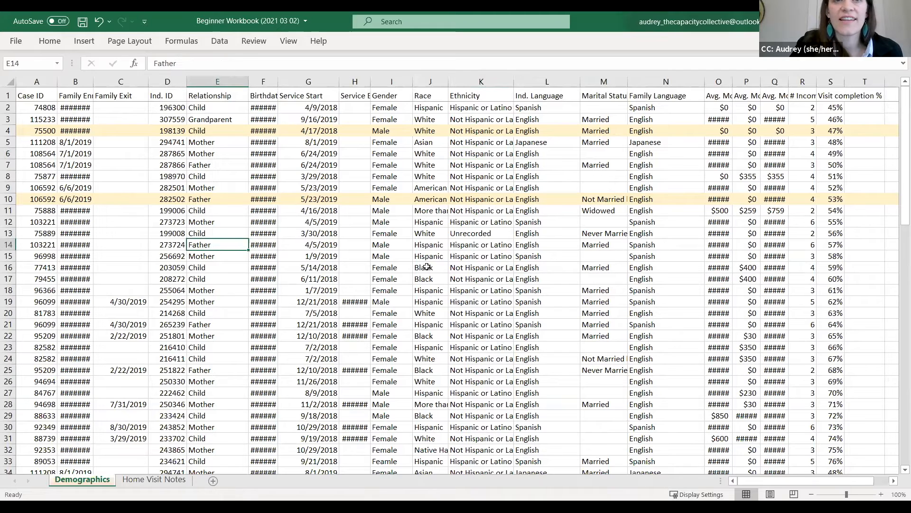
Reveal the Home commands again and pin the ribbon so it stays expanded
left_click(49, 43)
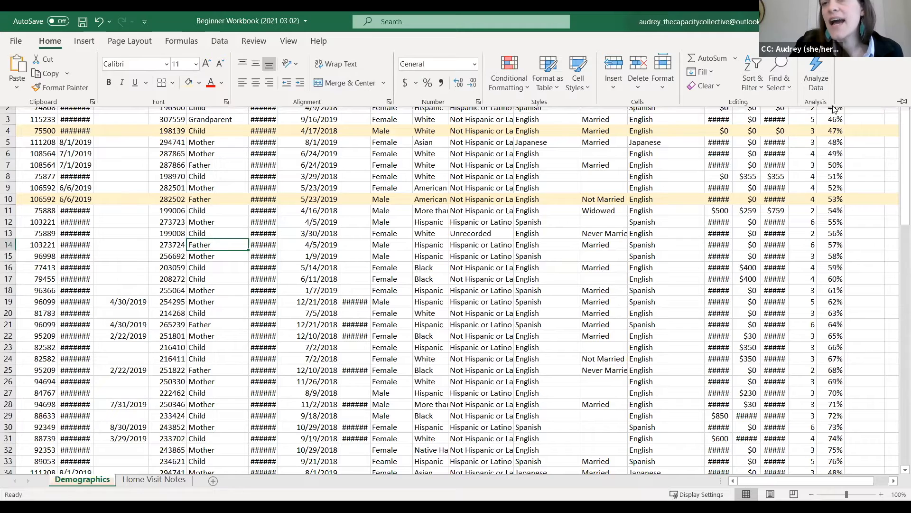
left_click(898, 102)
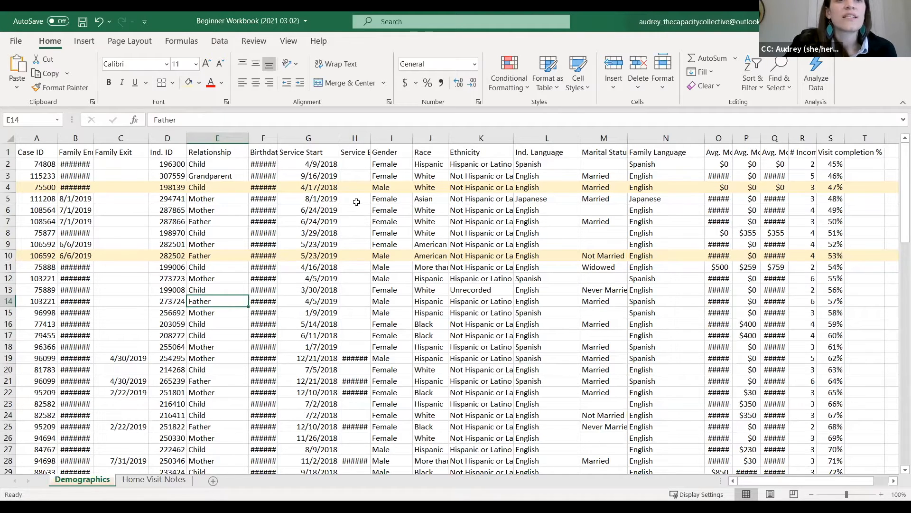
Select the Family Enrollment header cell B1
left_click(77, 151)
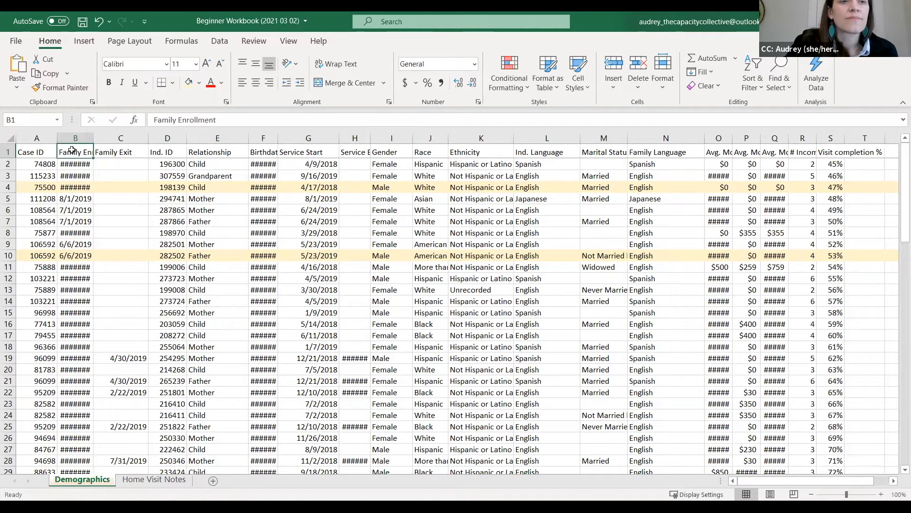
Widen the Family Enrollment column B so its header and dates fit, and check the dates further down the sheet
left_click(74, 175)
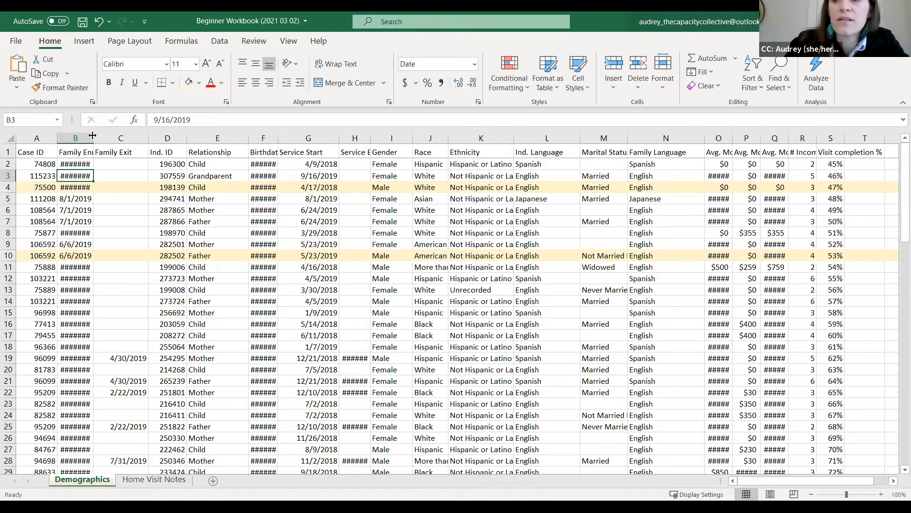
left_click_drag(92, 136, 124, 136)
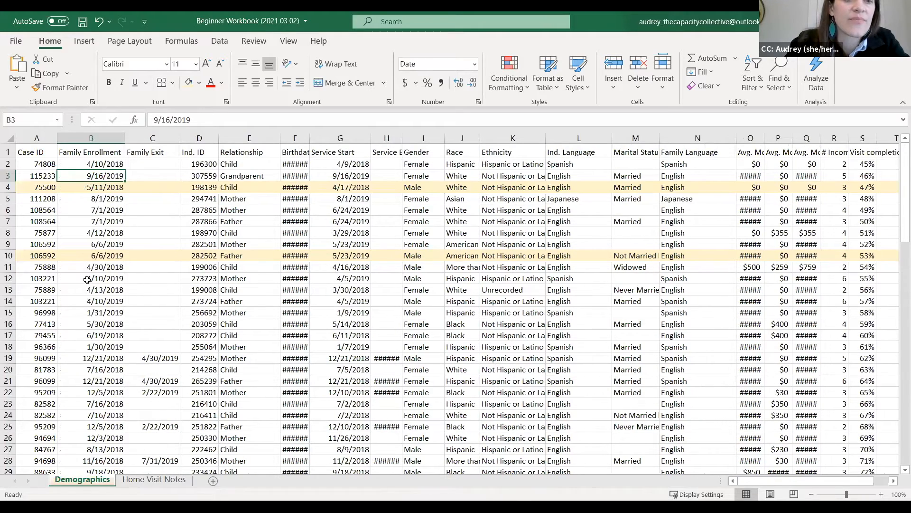
scroll(91, 291, "down", 20)
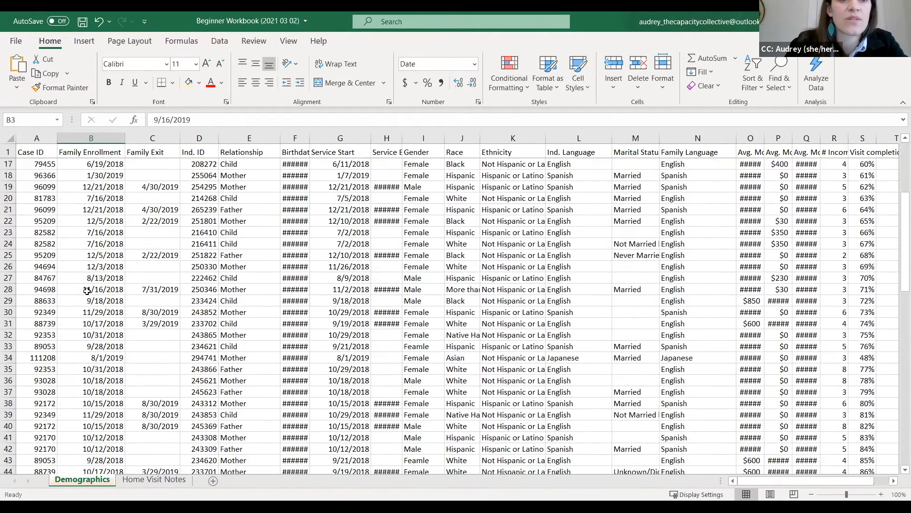
scroll(87, 291, "up", 20)
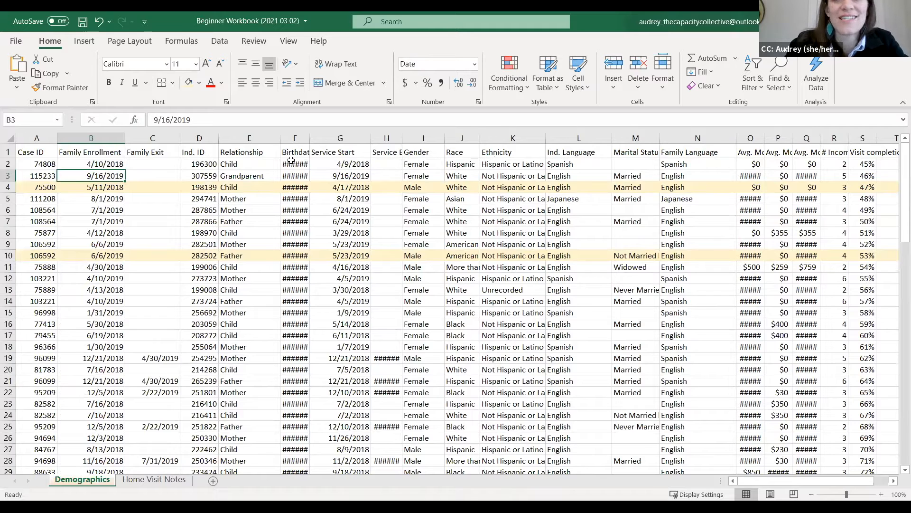
AutoFit the Birthdate column F to its contents and check the dates further down
double_click(309, 138)
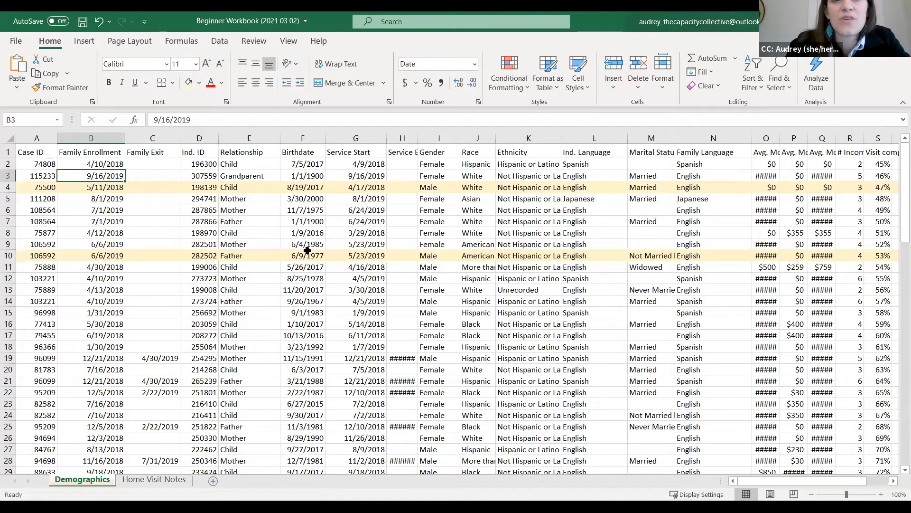
scroll(308, 245, "down", 1)
scroll(308, 245, "down", 2)
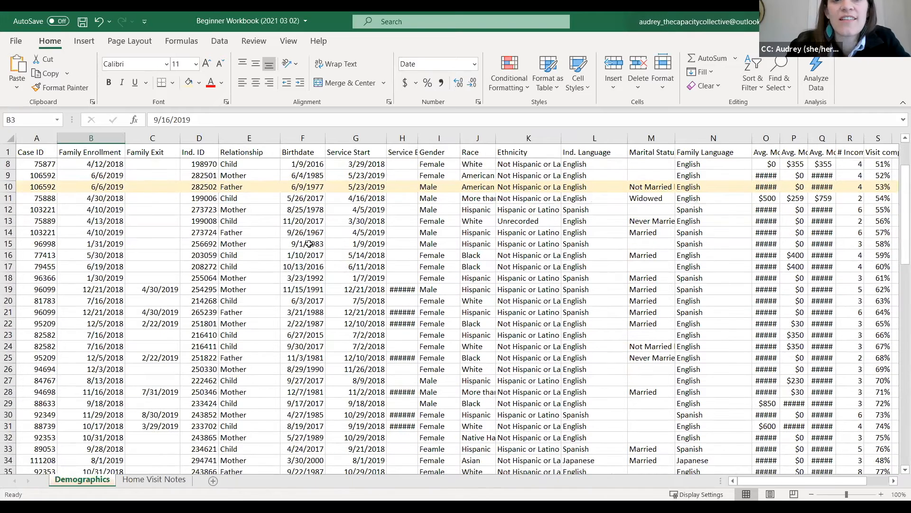
scroll(309, 243, "up", 2)
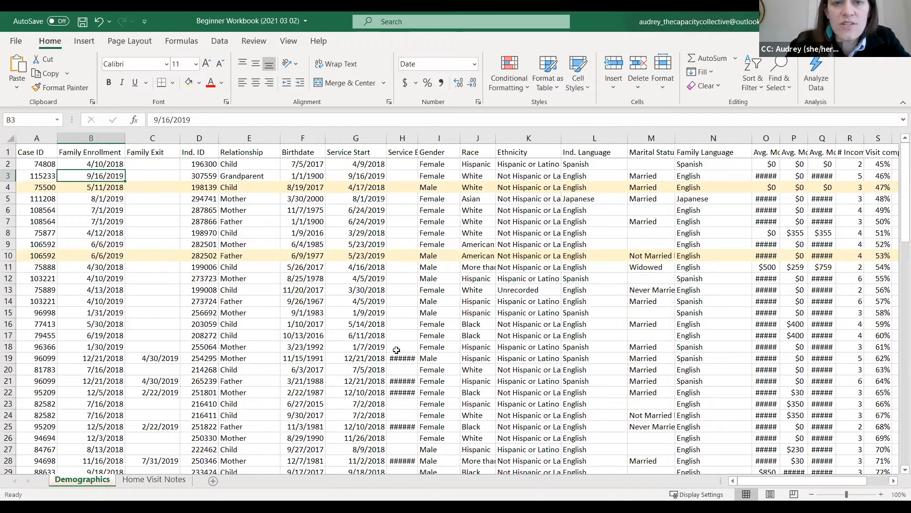
Set the column width of the Service End column H to 9
right_click(402, 140)
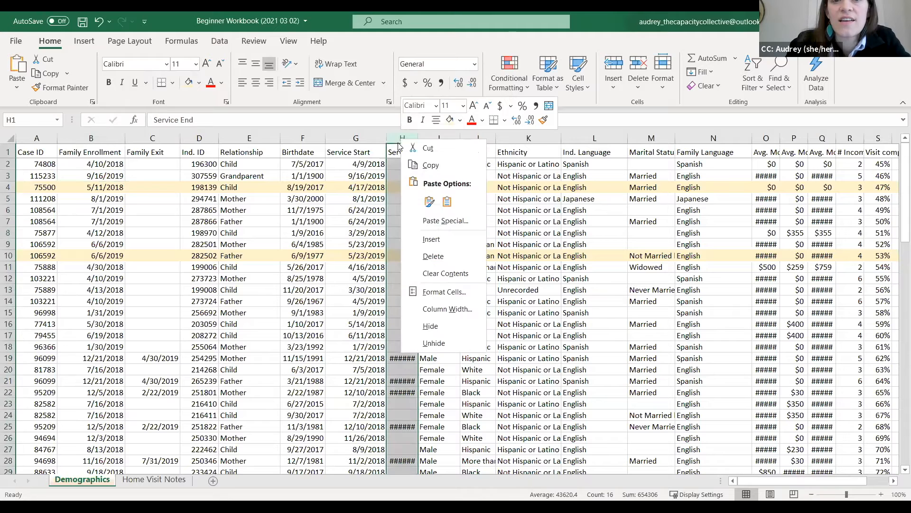
left_click(434, 309)
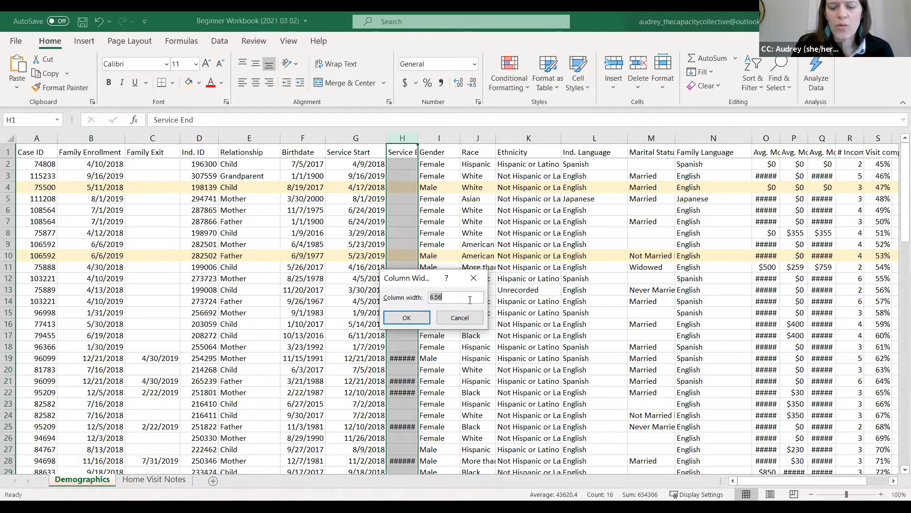
type("9")
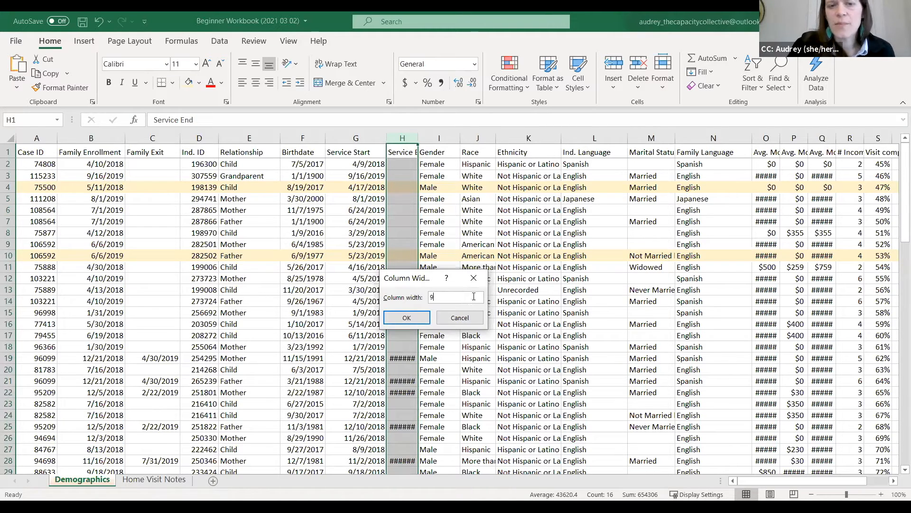
left_click(413, 319)
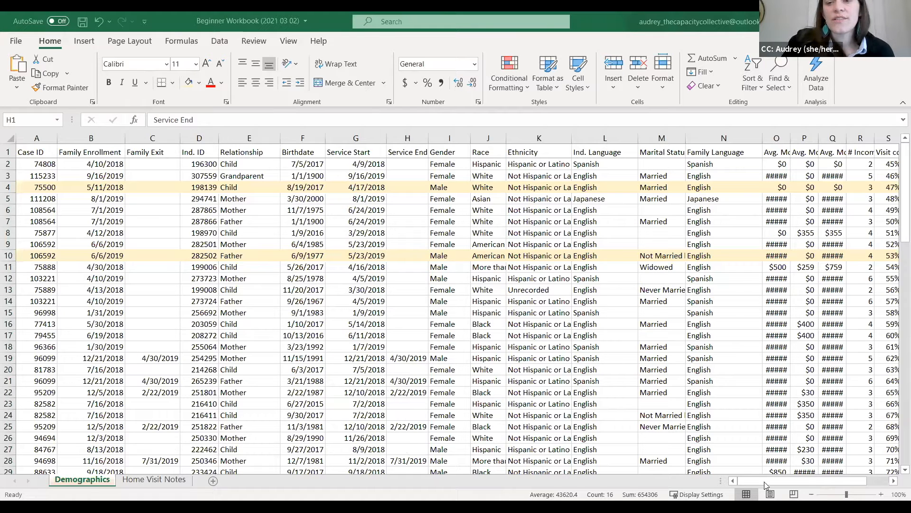
Select the three average monthly income columns O through Q and AutoFit them together
left_click_drag(790, 483, 816, 481)
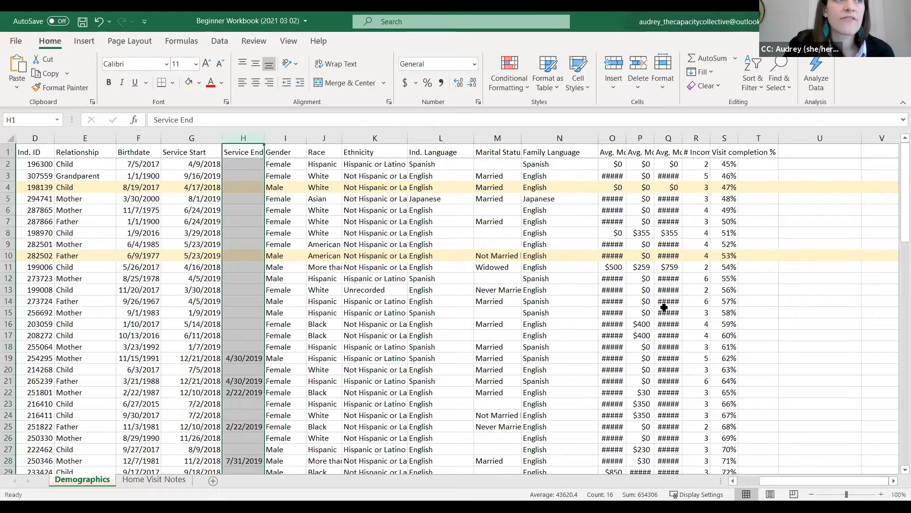
left_click(607, 137)
left_click_drag(607, 137, 667, 137)
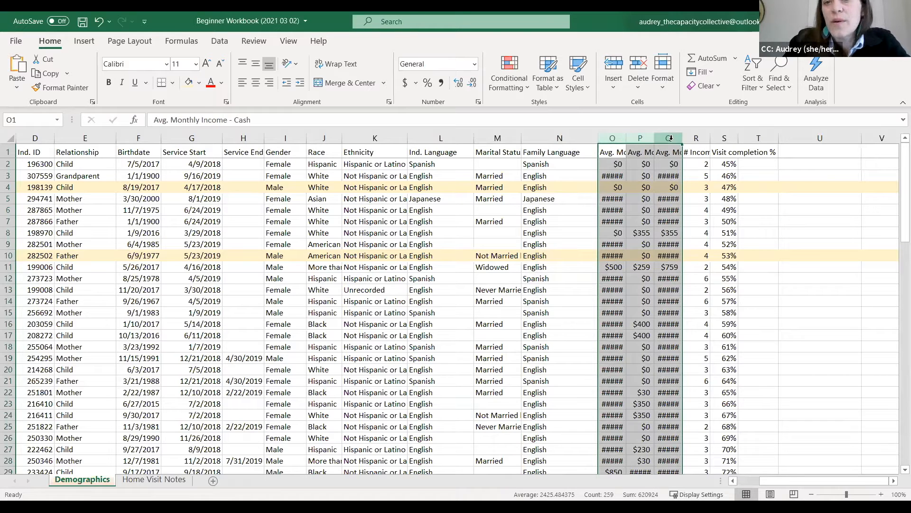
double_click(626, 139)
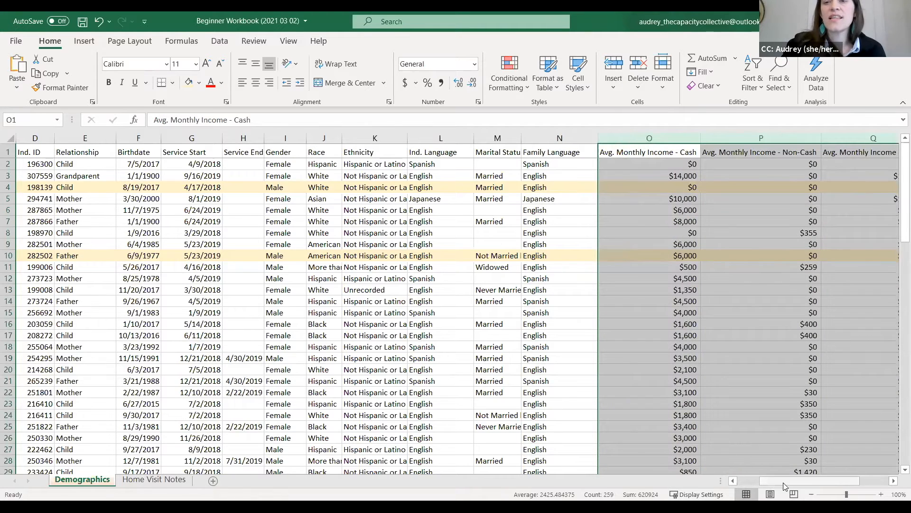
left_click_drag(783, 482, 814, 481)
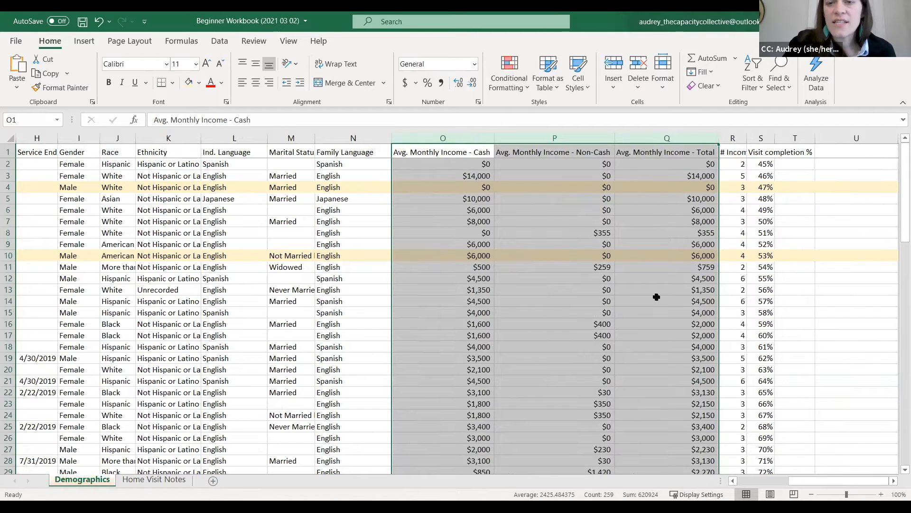
Select the average monthly income header cells O1, P1 and Q1 in turn to examine their titles
left_click(456, 152)
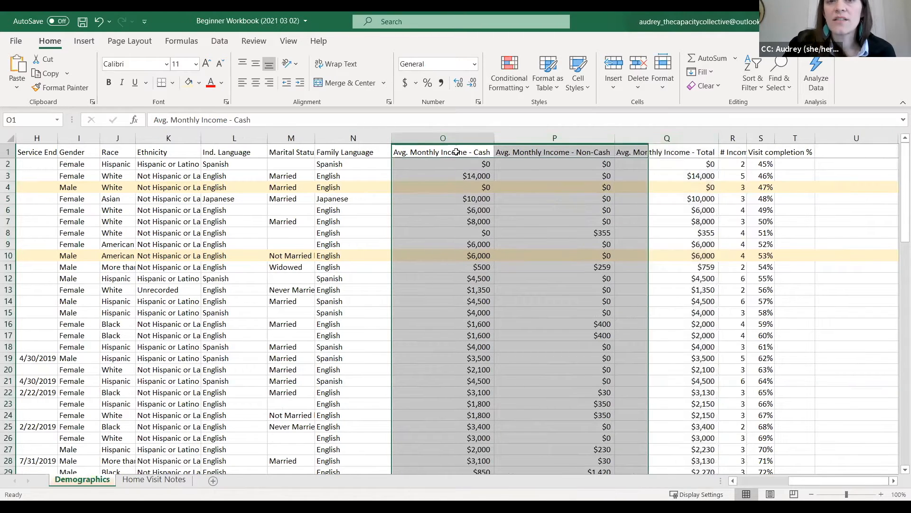
left_click(498, 152)
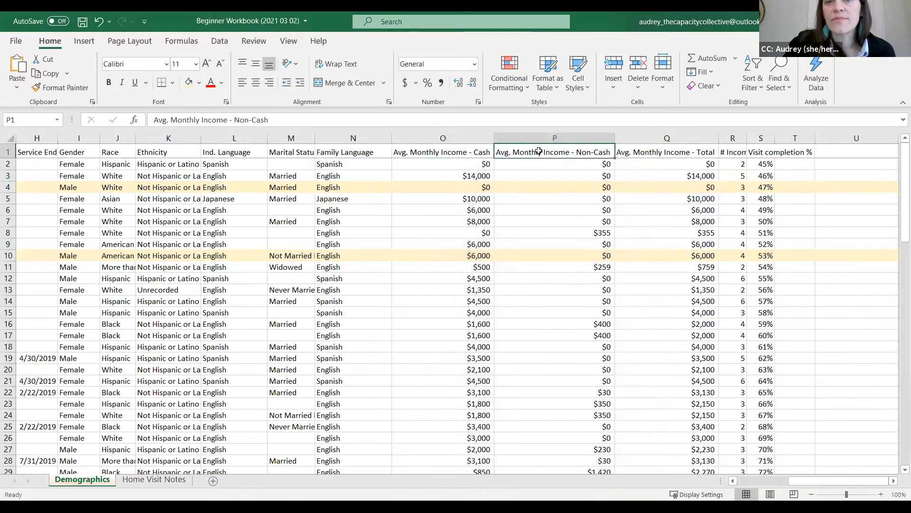
left_click(635, 151)
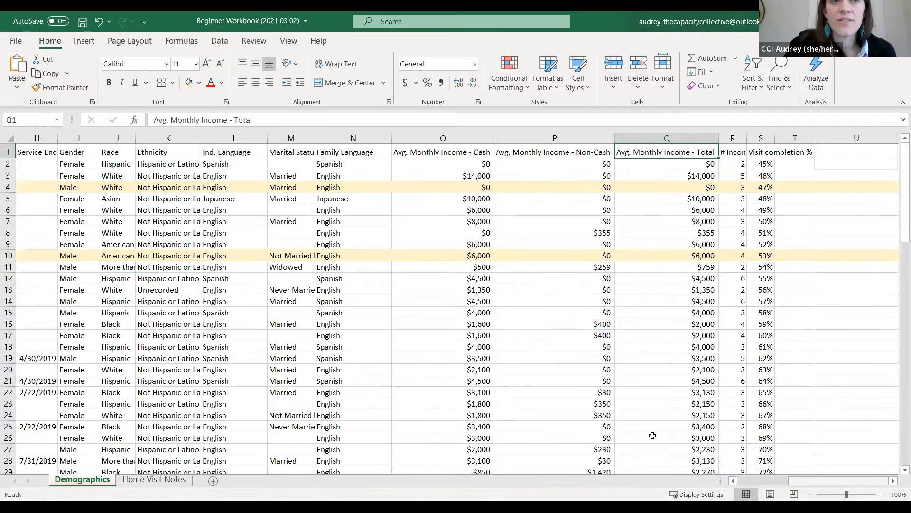
Apply Wrap Text to the entire header row 1
scroll(494, 384, "left", 3)
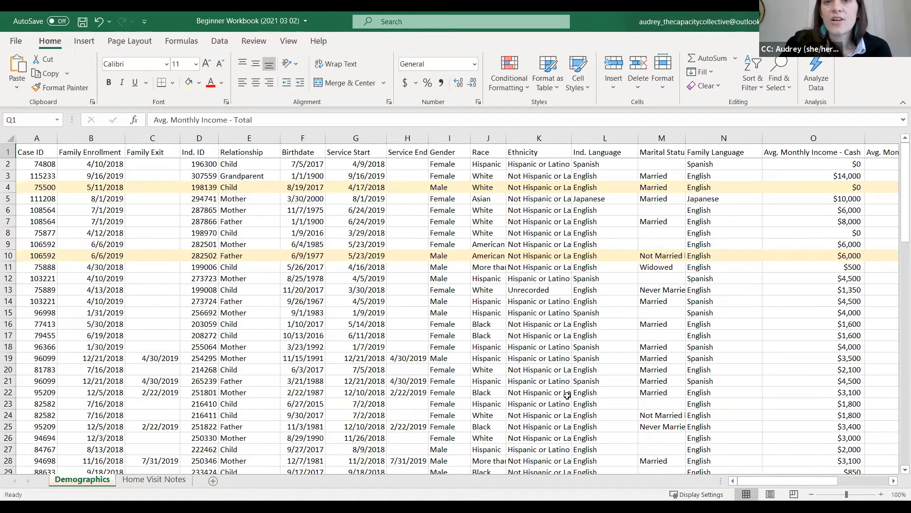
left_click_drag(794, 481, 836, 482)
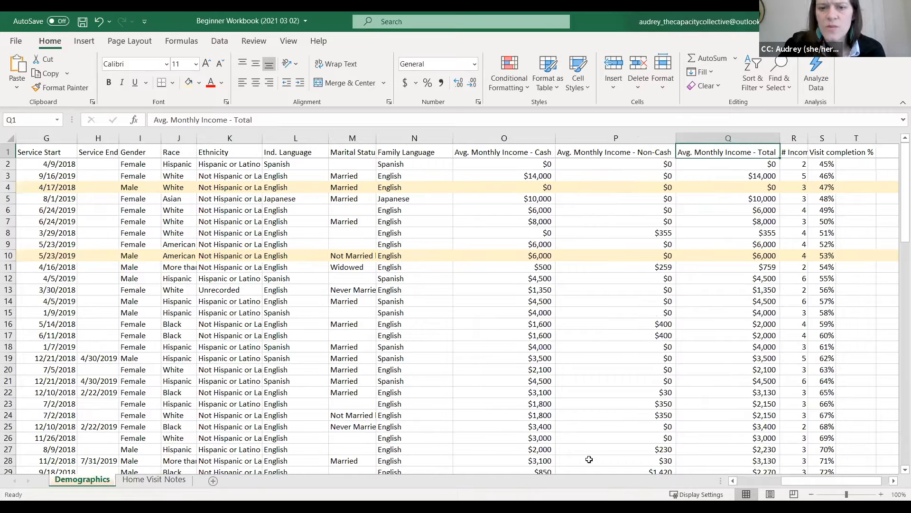
left_click_drag(834, 480, 854, 491)
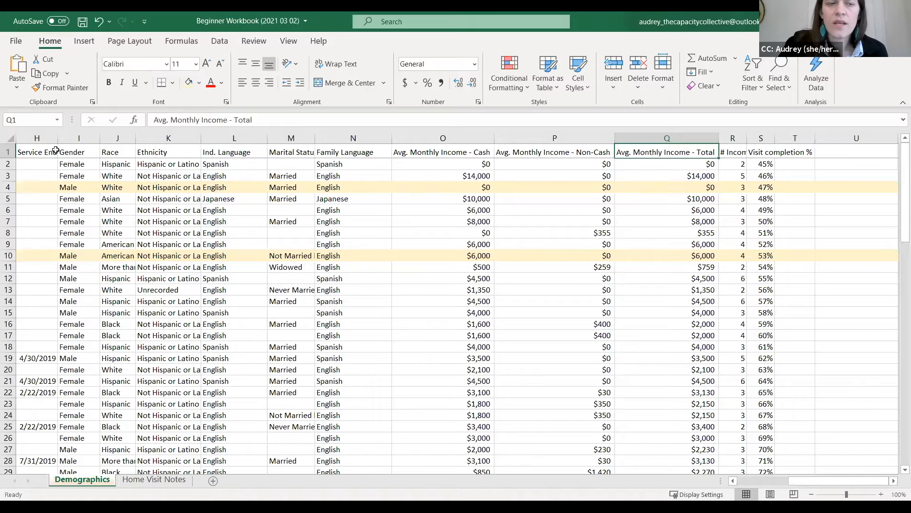
left_click(7, 151)
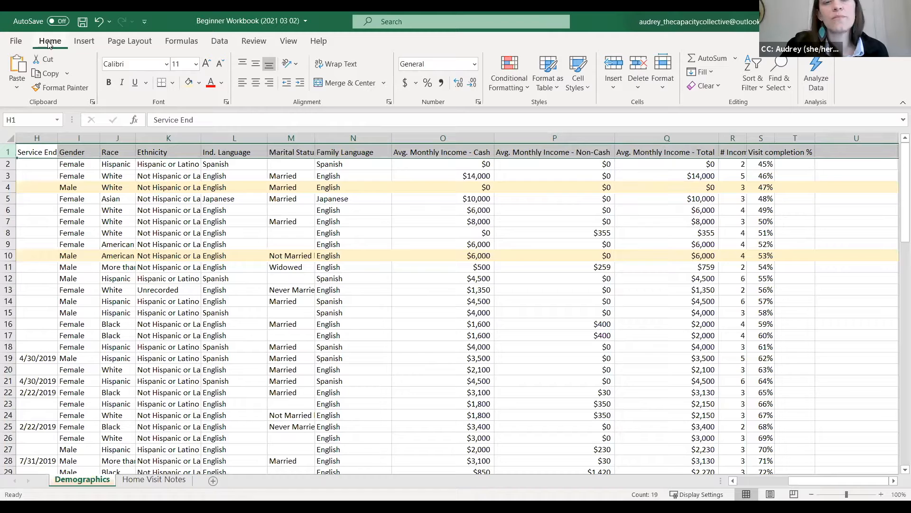
left_click(335, 65)
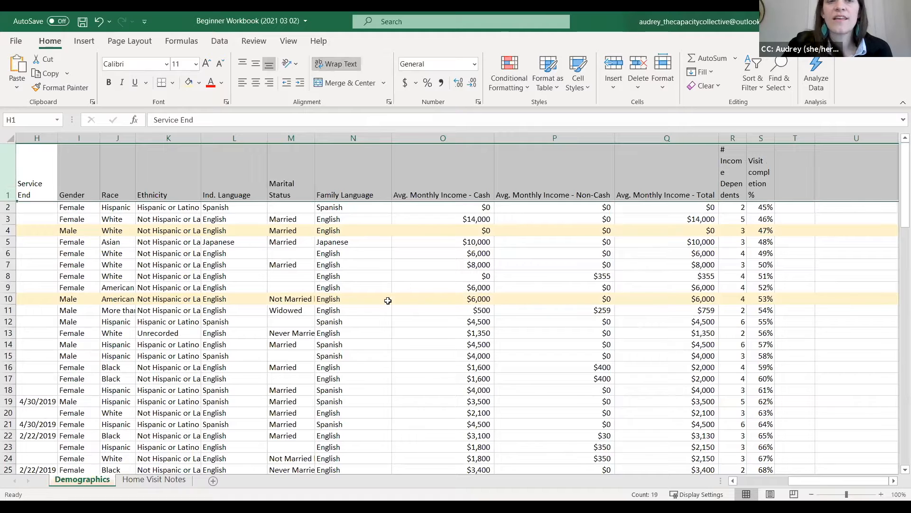
Widen the # Income Dependents and Visit completion % columns, and narrow the monthly income columns O through Q together to an equal width
left_click(736, 187)
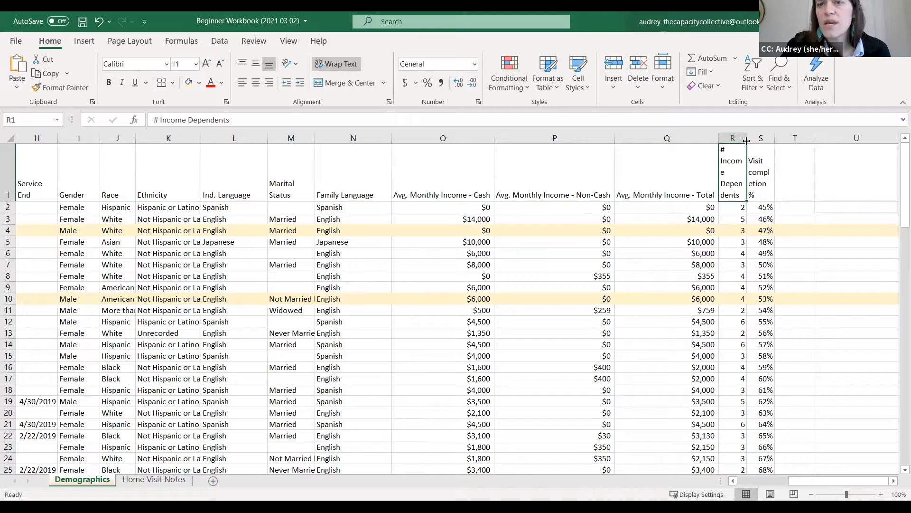
left_click_drag(747, 140, 819, 139)
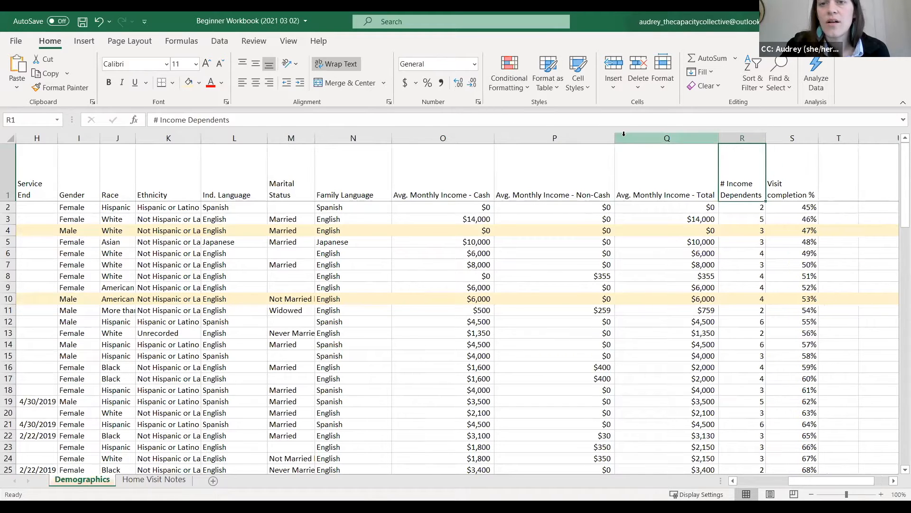
left_click_drag(628, 138, 456, 139)
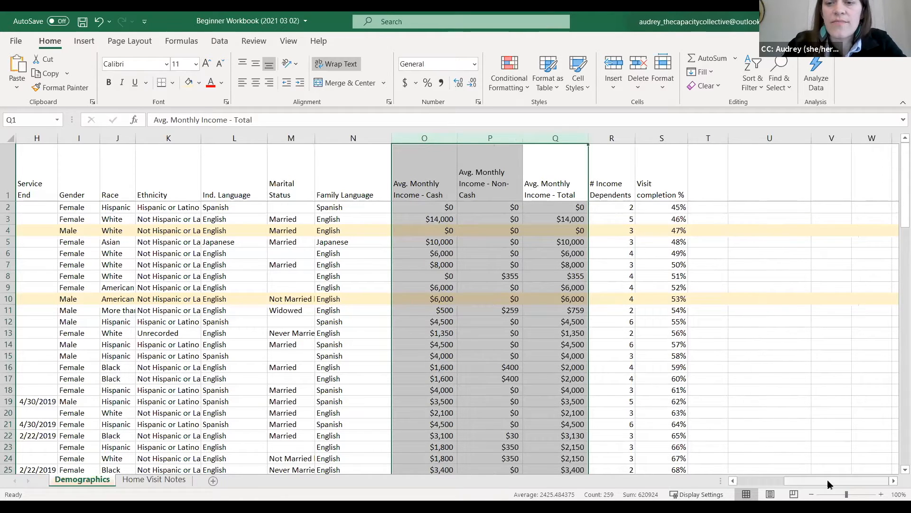
Narrow the Service Start column G and the Relationship column E
left_click_drag(816, 481, 775, 485)
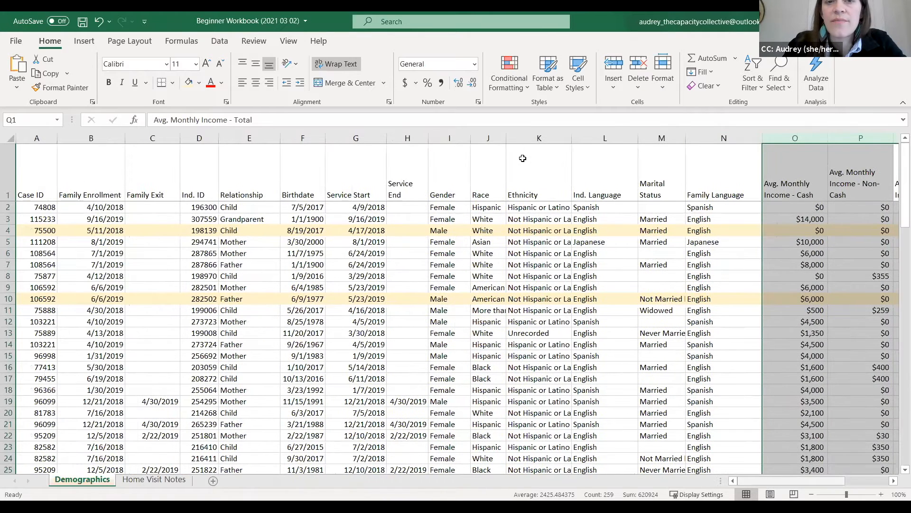
left_click_drag(387, 137, 369, 137)
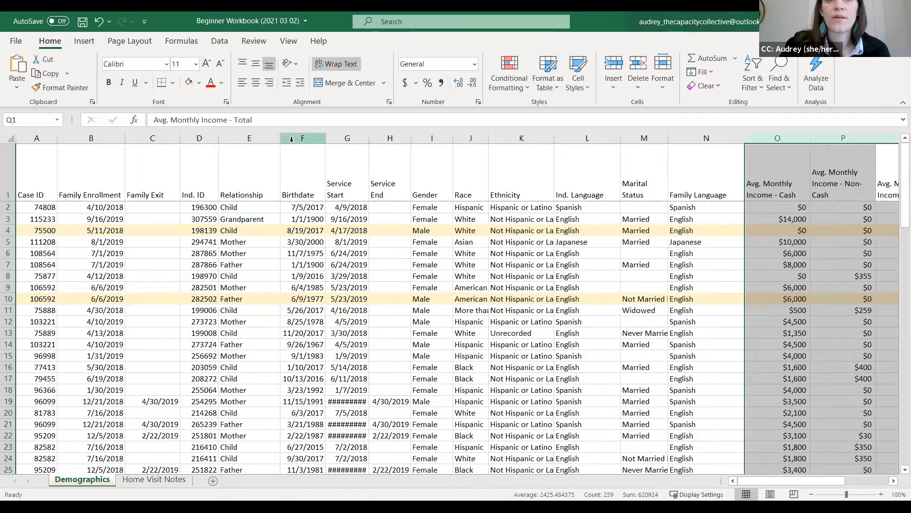
left_click_drag(281, 138, 273, 139)
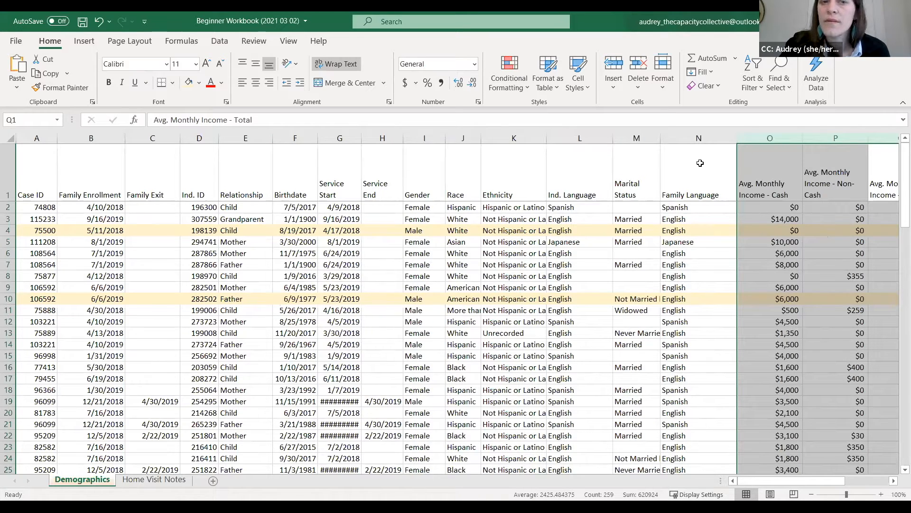
AutoFit the Ethnicity column K and reduce the height of header row 1, then deselect the columns by selecting cell M15
double_click(546, 138)
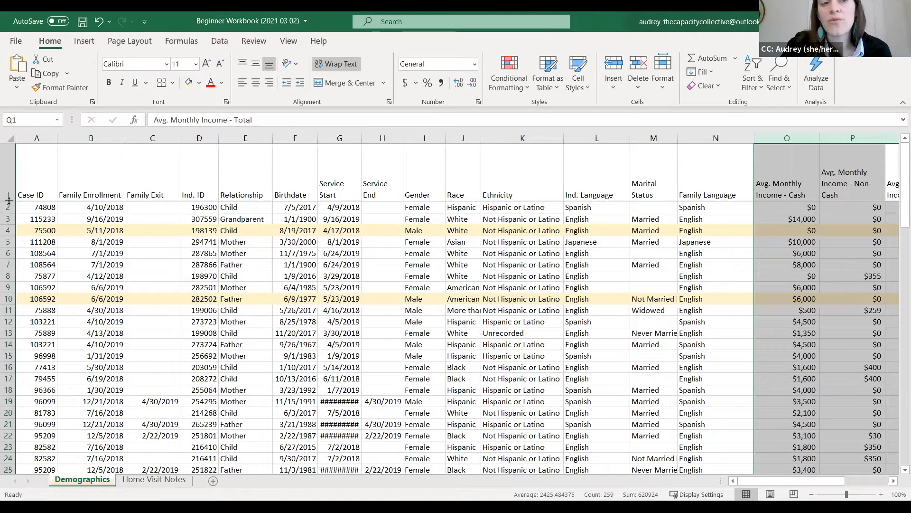
left_click_drag(9, 201, 13, 182)
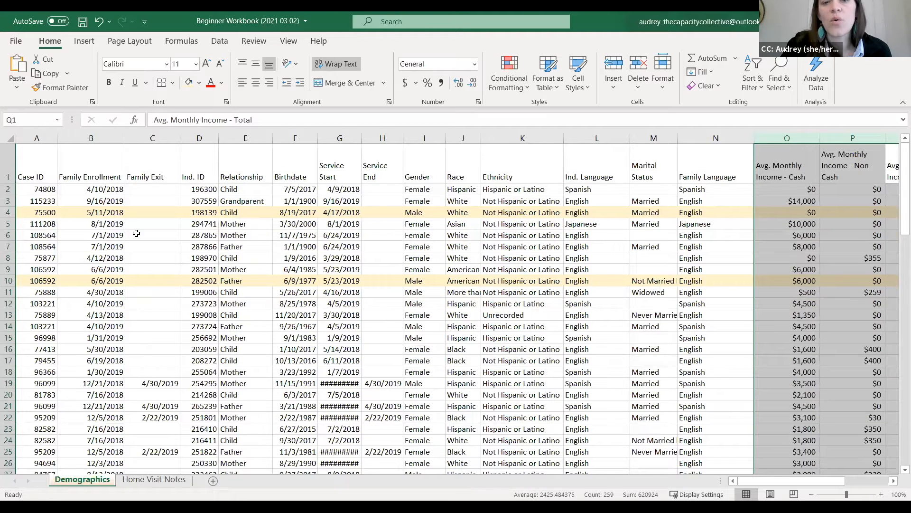
left_click(641, 332)
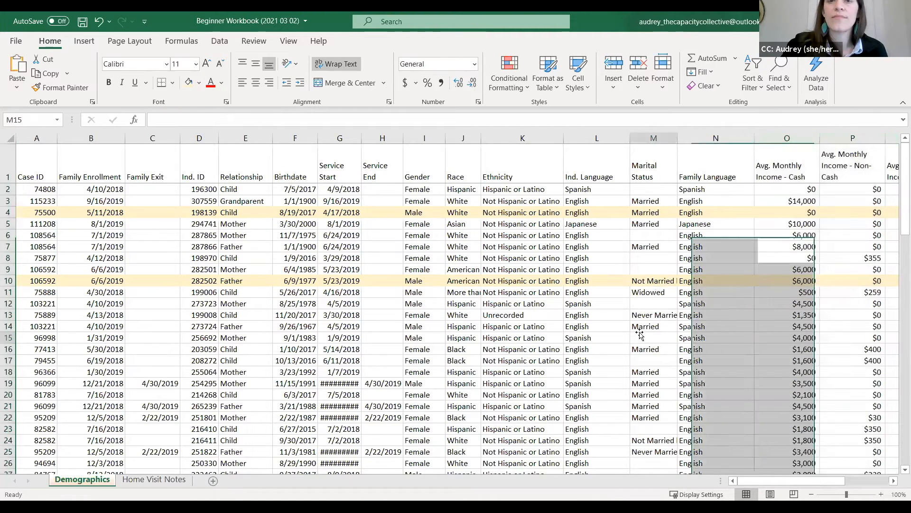
left_click_drag(798, 482, 780, 484)
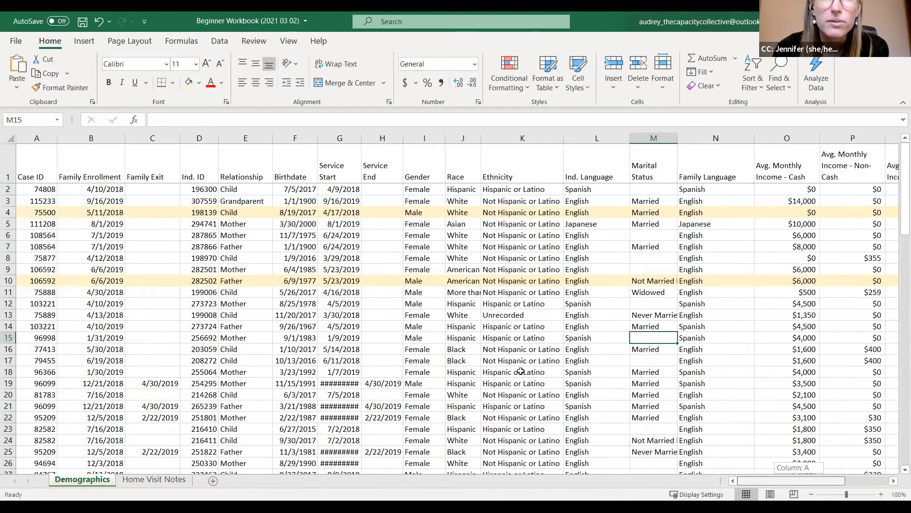
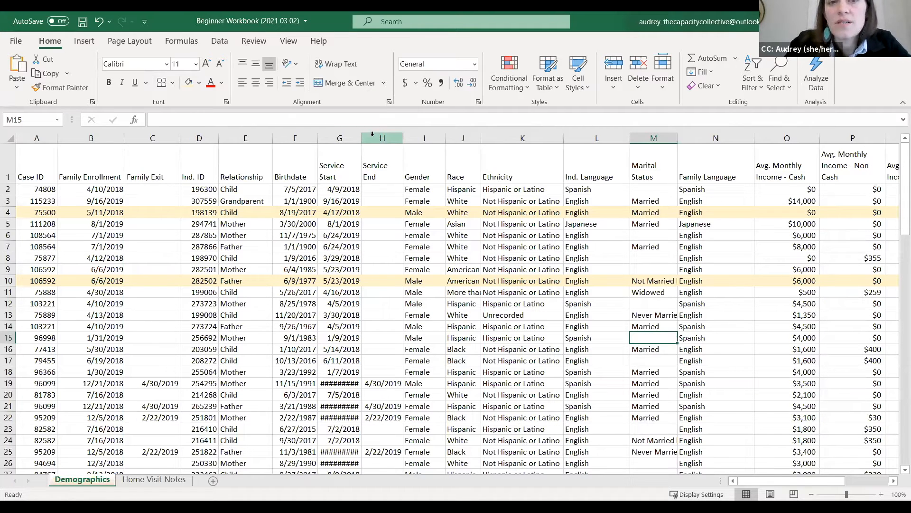
Set the width of the Service End column H to 20
left_click(375, 137)
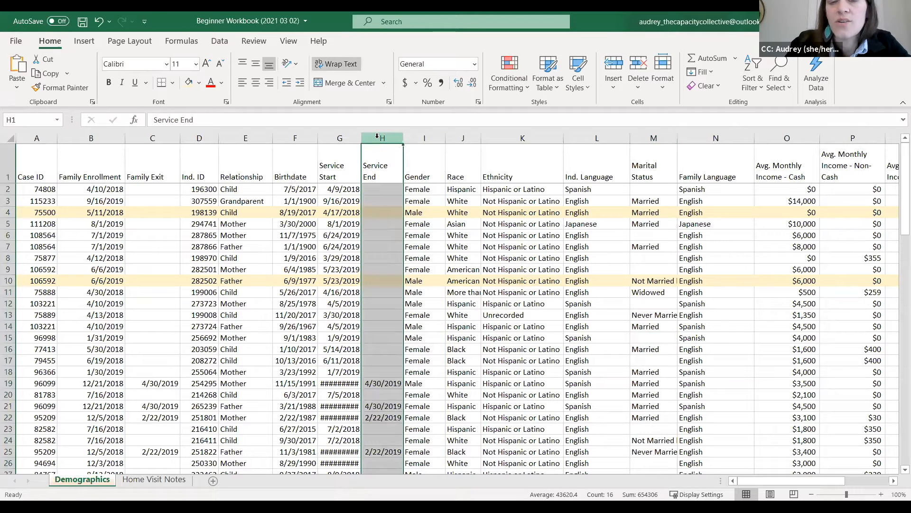
right_click(379, 142)
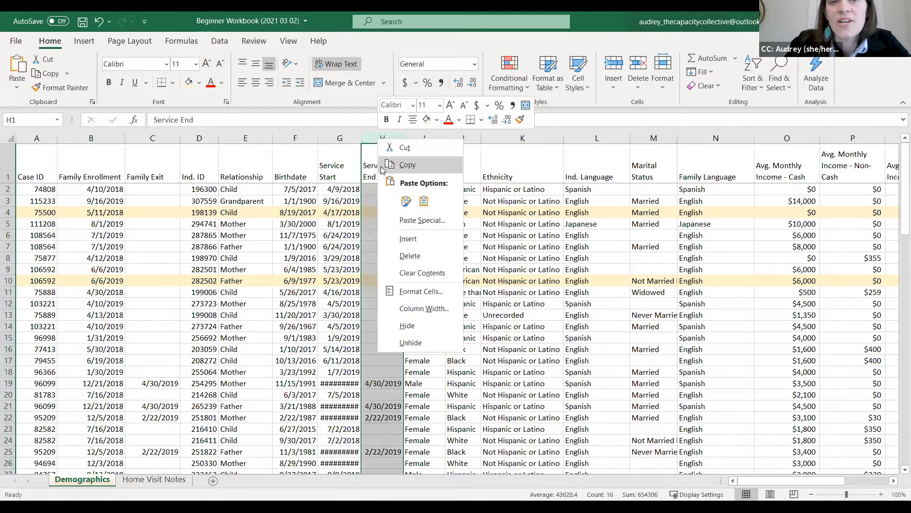
left_click(402, 309)
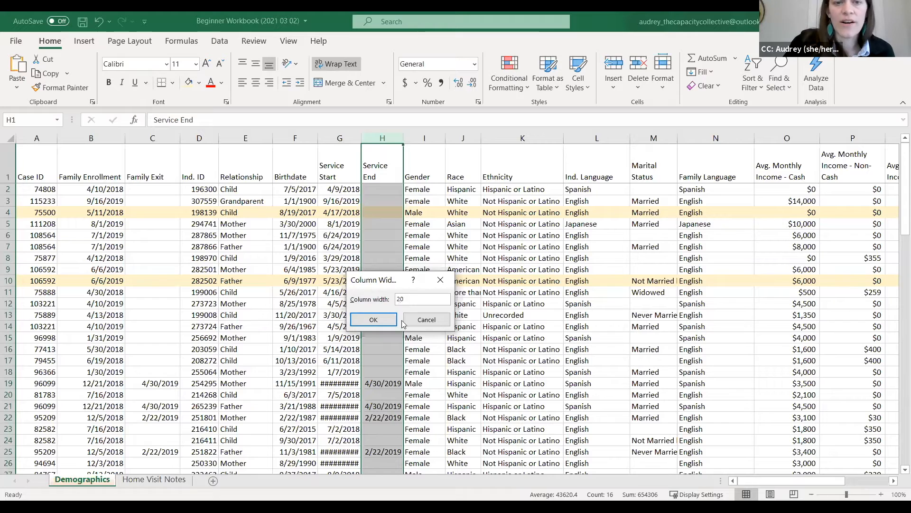
left_click(375, 319)
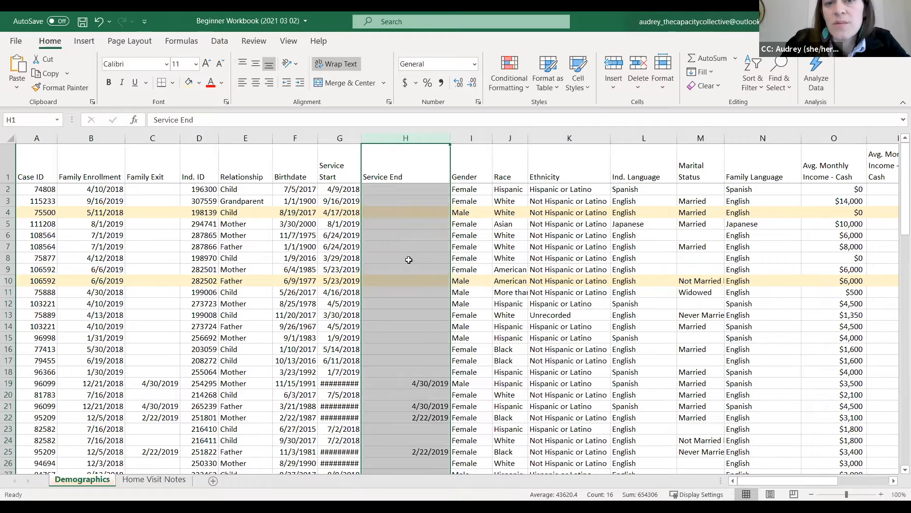
Set the width of columns F through J, Birthdate to Race, to 15
left_click_drag(293, 135, 508, 134)
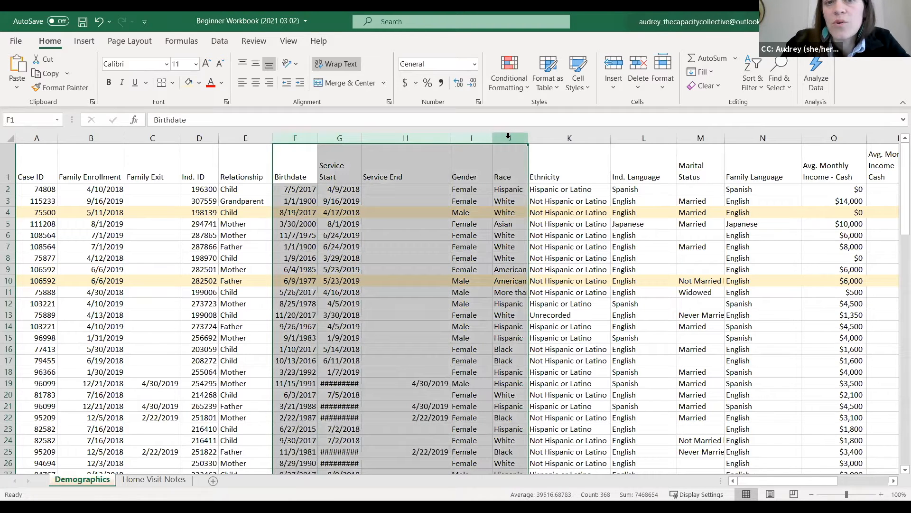
right_click(510, 139)
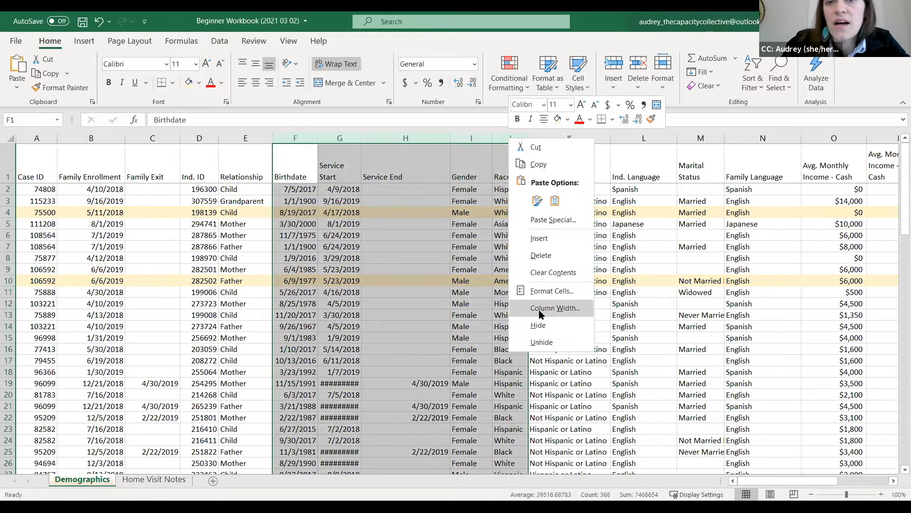
left_click(539, 308)
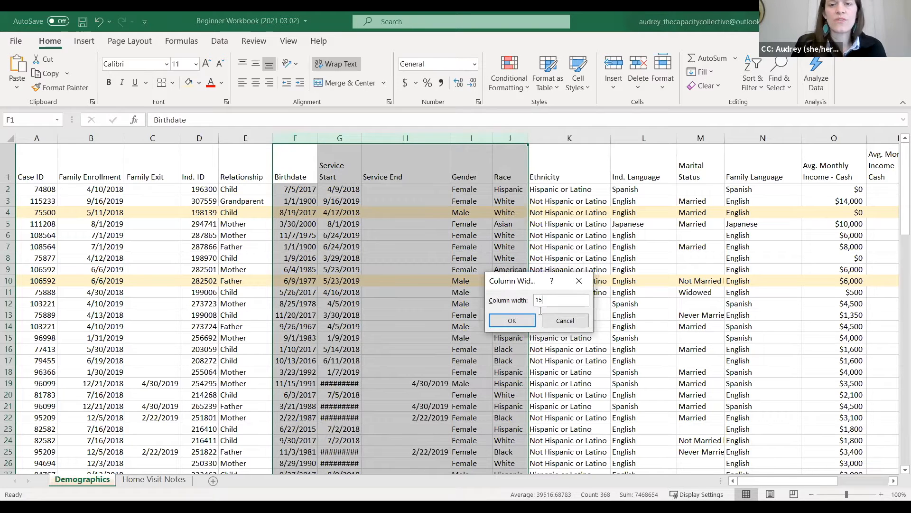
key("Return")
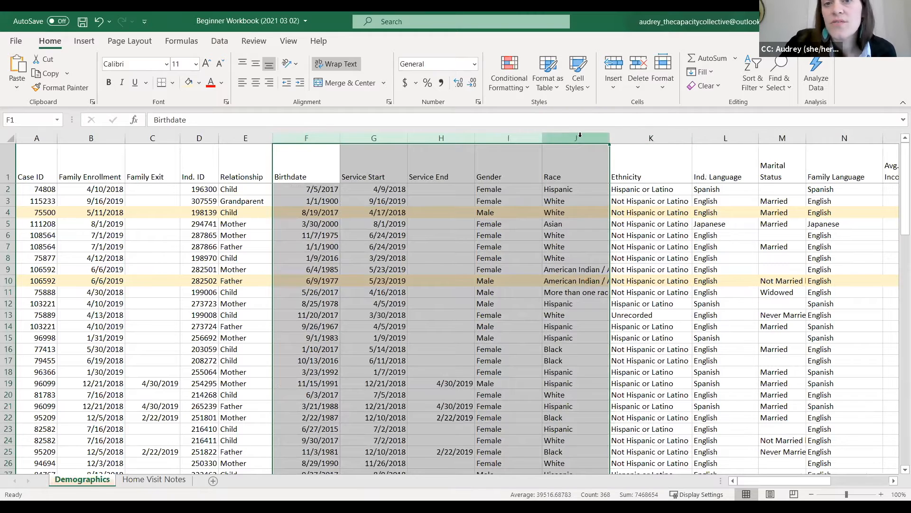
Narrow columns F through J together to a width of about 9, undo the resize and deselect the columns
left_click_drag(544, 138, 519, 137)
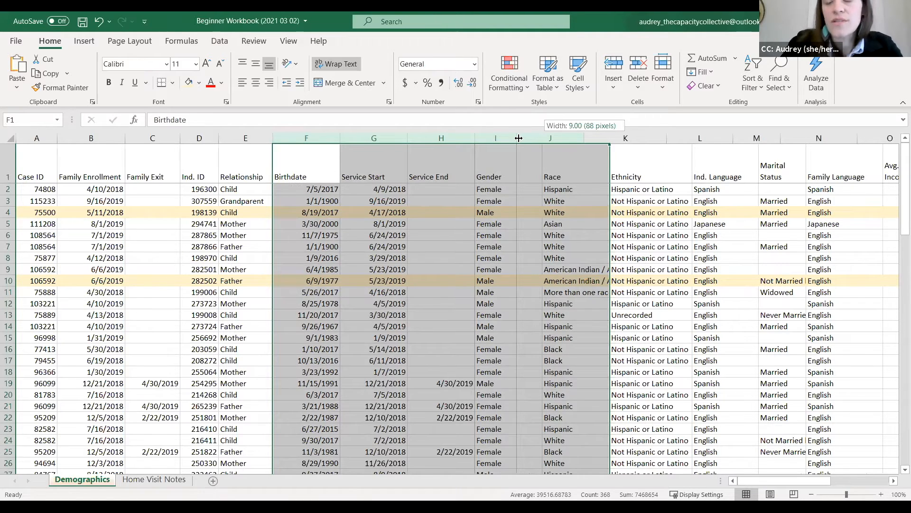
left_click_drag(518, 138, 519, 138)
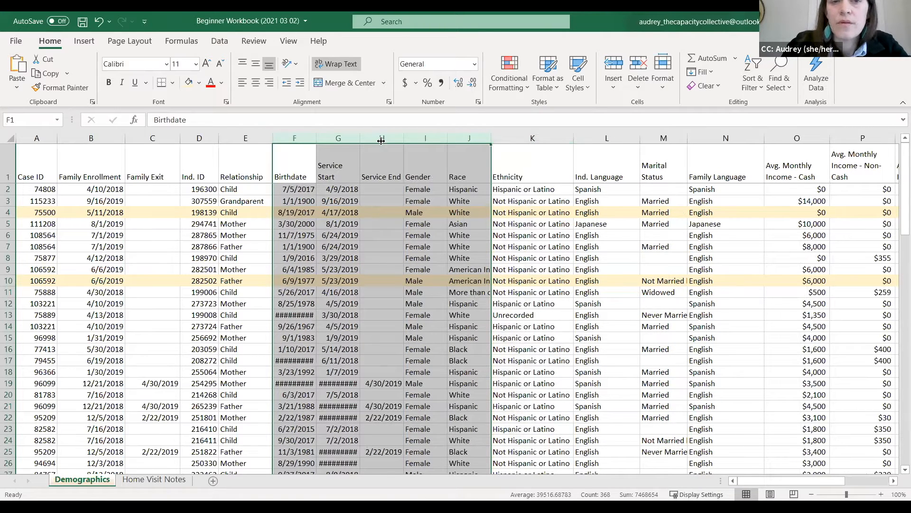
key("ctrl+z")
left_click(234, 296)
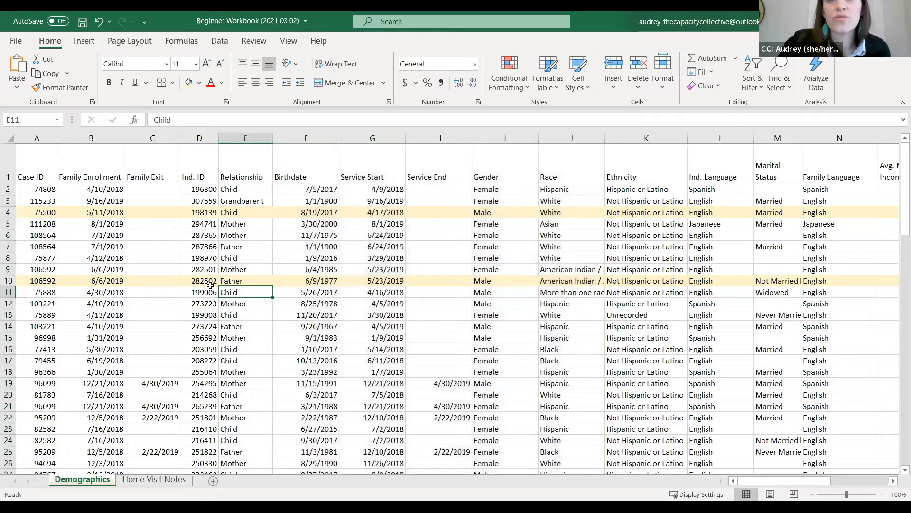
Open the Row Height setting for row 5 and close it without entering a new height
right_click(8, 225)
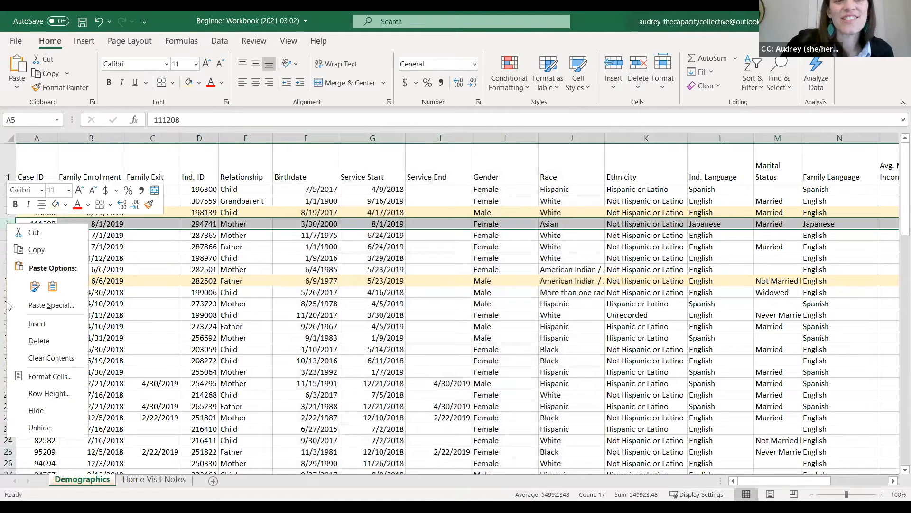
left_click(49, 393)
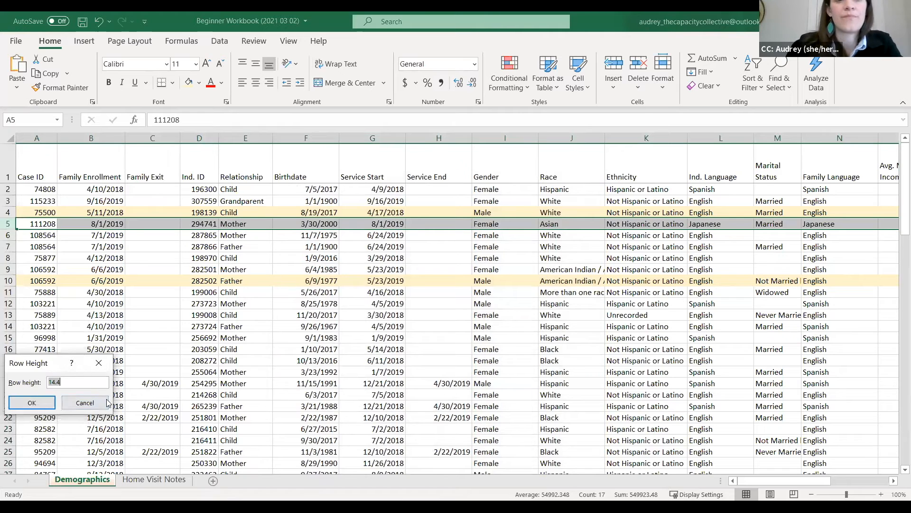
left_click(103, 365)
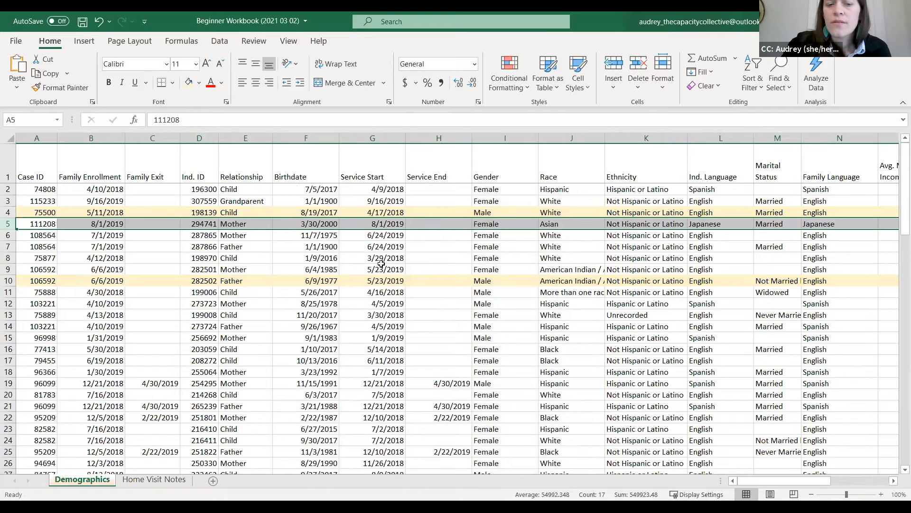
scroll(381, 264, "down", 2)
scroll(381, 263, "up", 2)
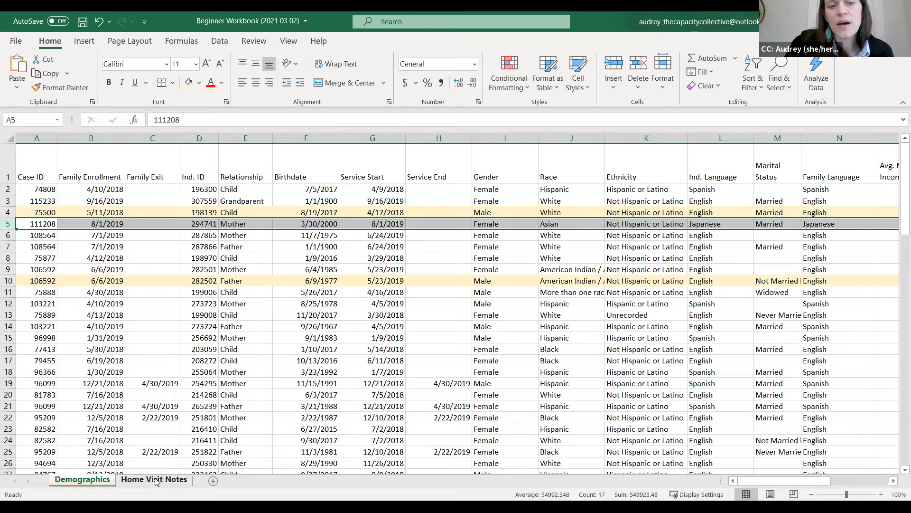
Add a new blank worksheet after Demographics, delete it, and return to the Demographics sheet
left_click(212, 480)
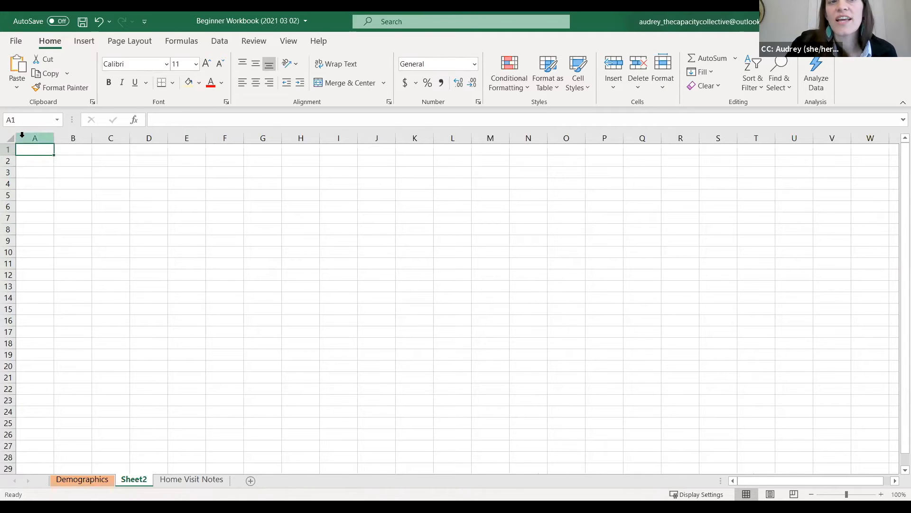
left_click(174, 176)
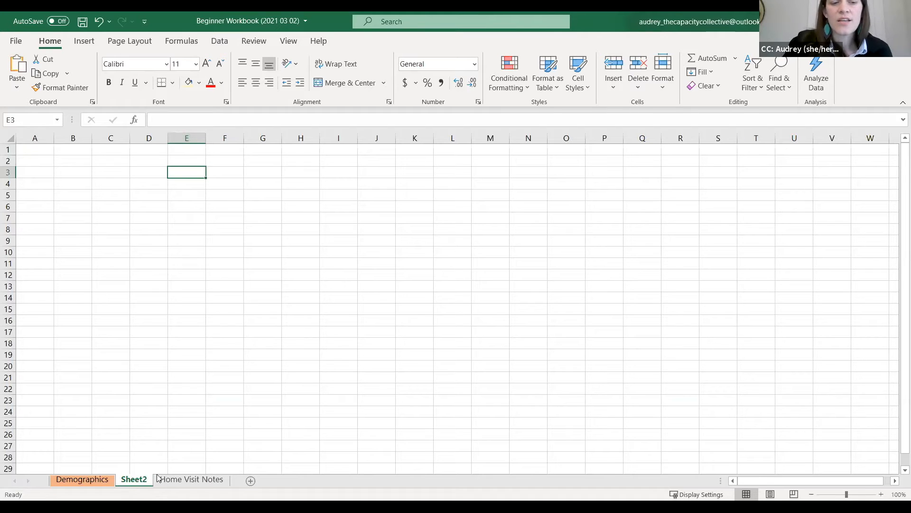
right_click(134, 482)
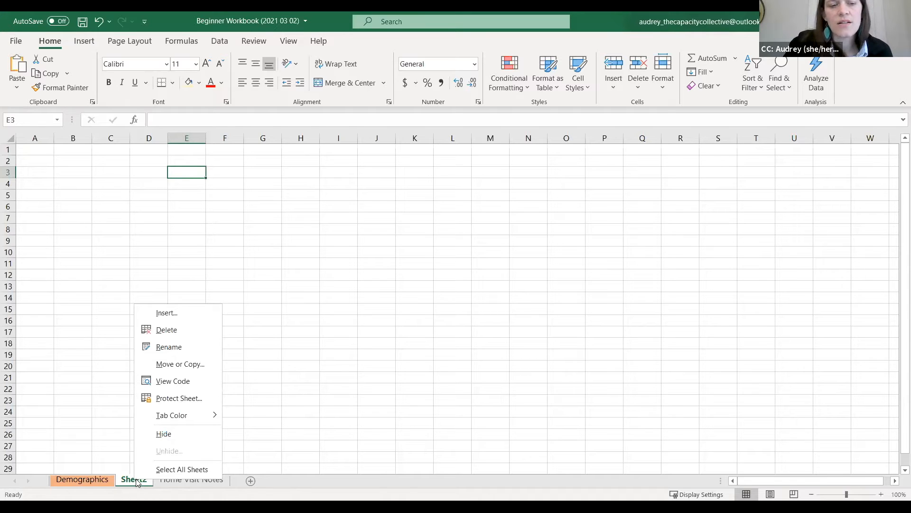
left_click(167, 331)
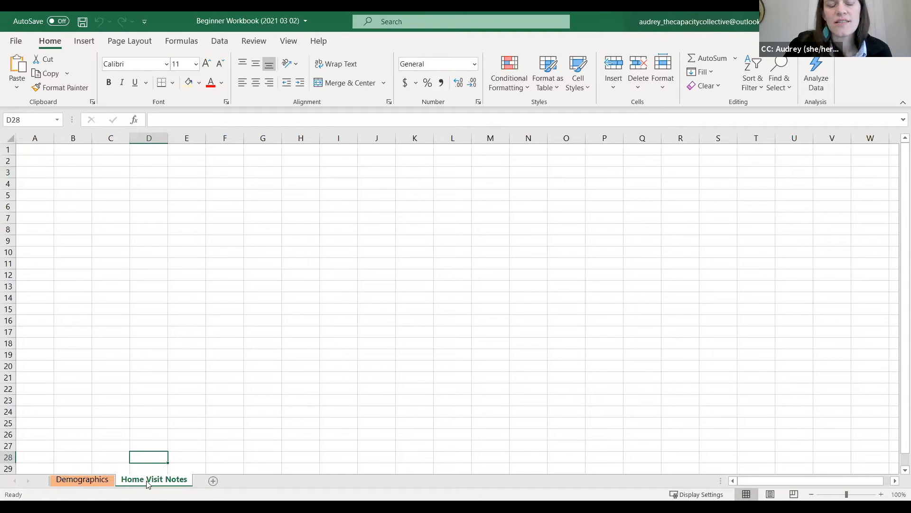
left_click(82, 479)
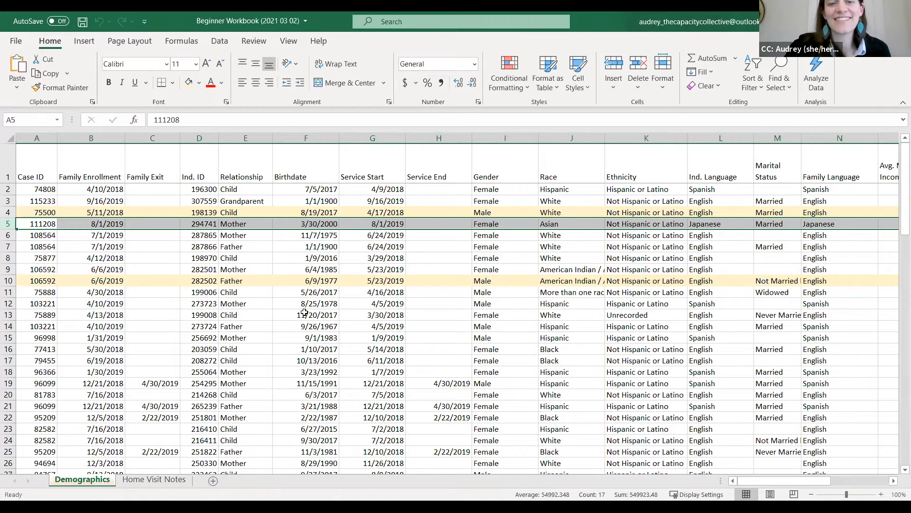
left_click(236, 363)
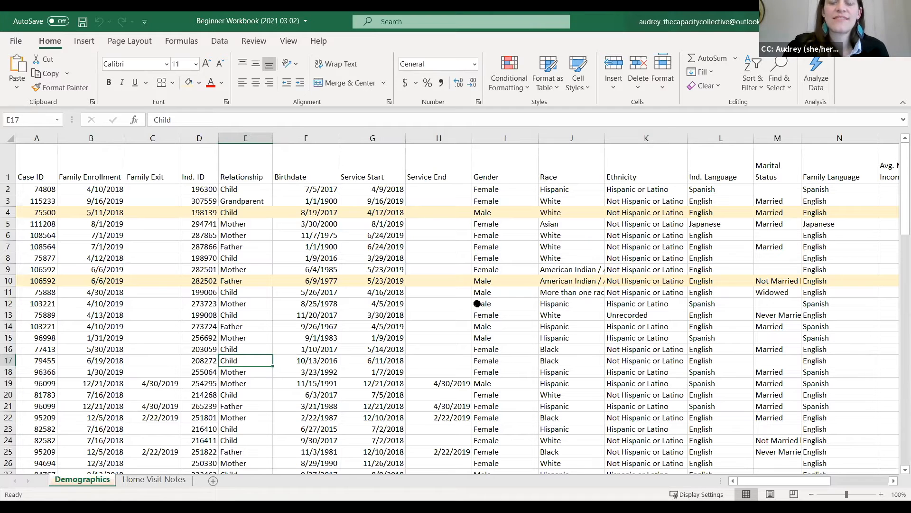
scroll(477, 303, "down", 1)
scroll(477, 304, "up", 1)
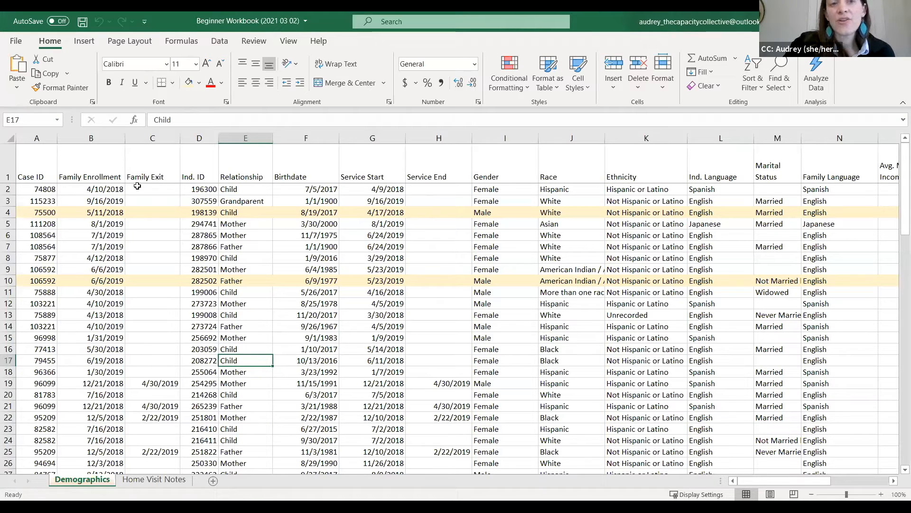
Insert two blank columns between Family Enrollment and Family Exit
left_click(153, 137)
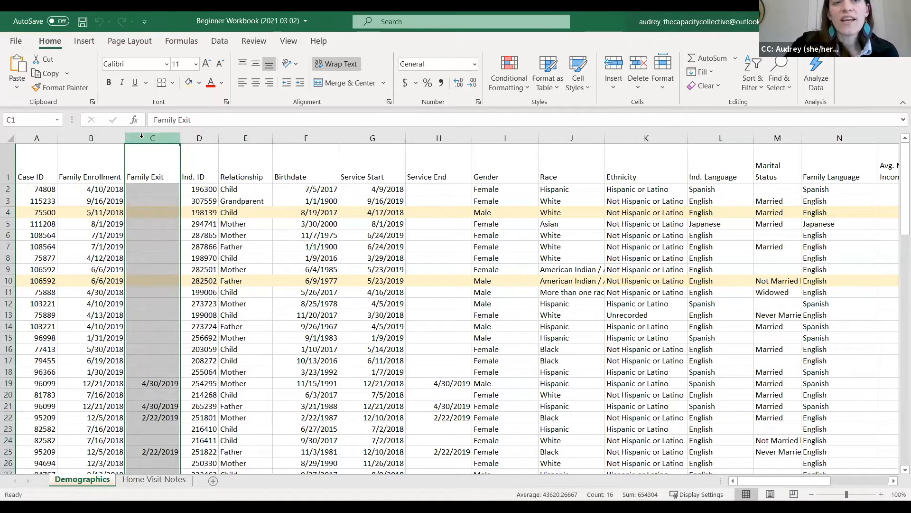
right_click(143, 138)
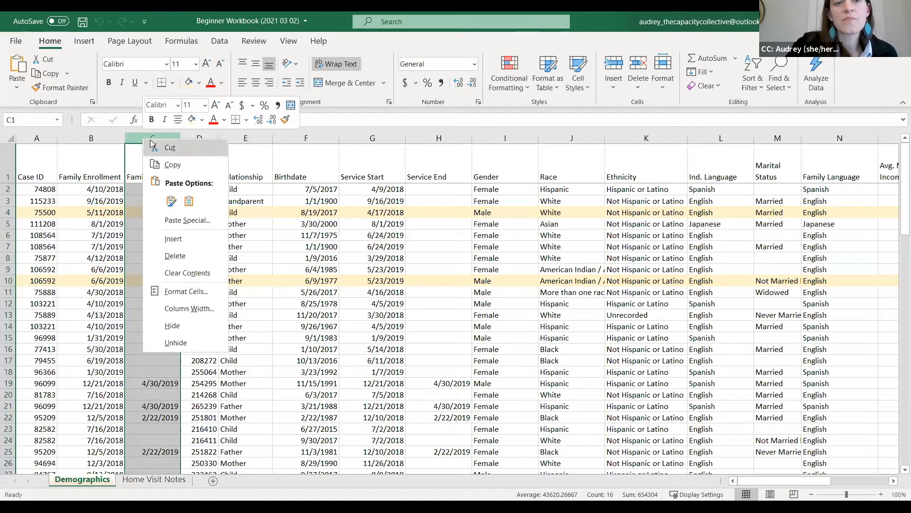
left_click(173, 239)
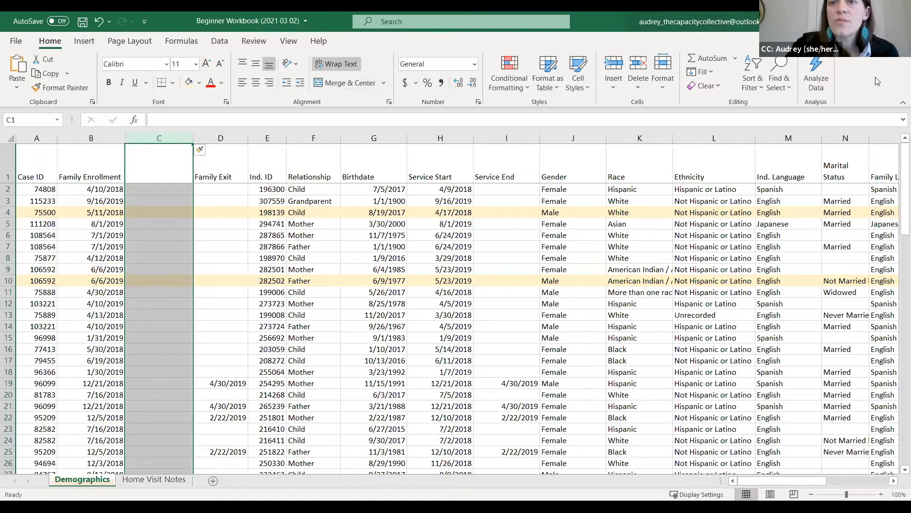
left_click(614, 81)
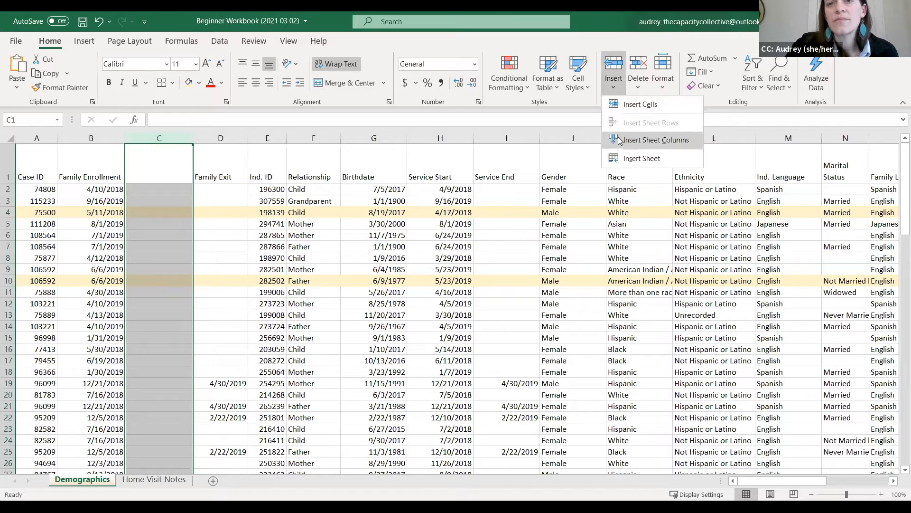
left_click(655, 139)
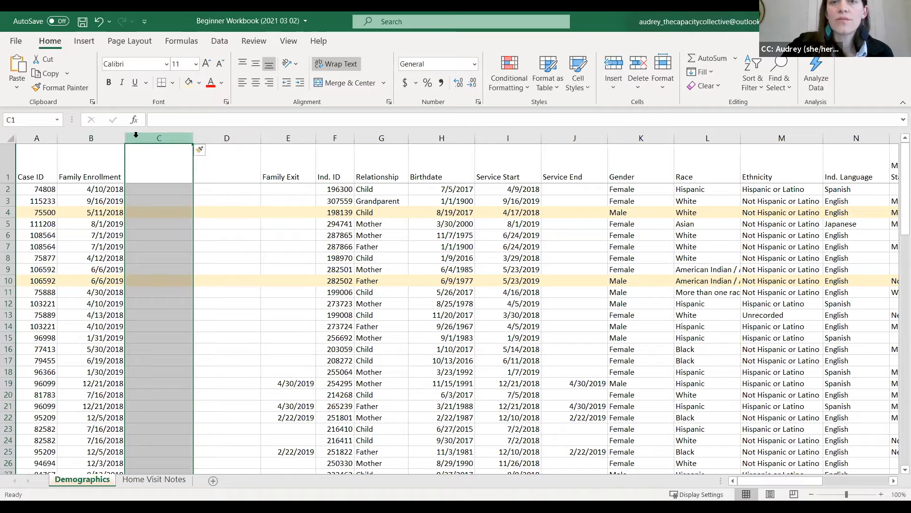
Insert a blank column between Birthdate and Service Start
left_click(496, 133)
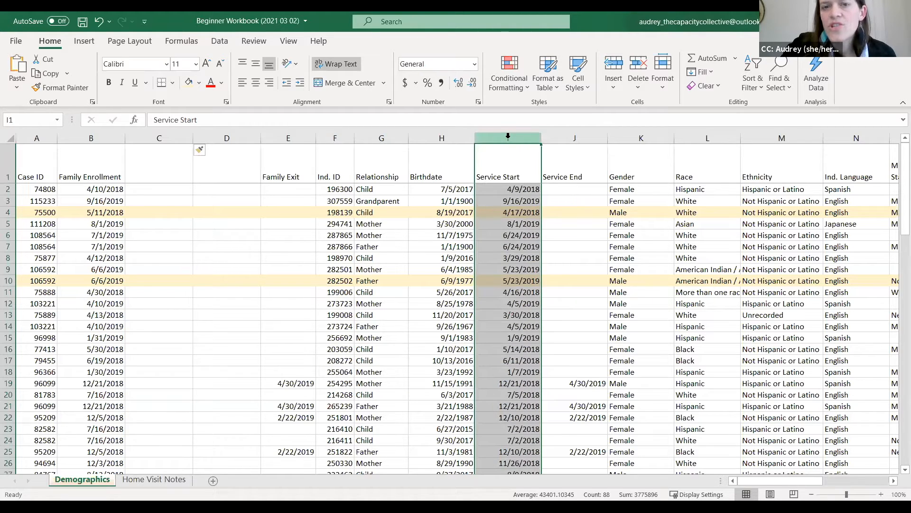
left_click(508, 137)
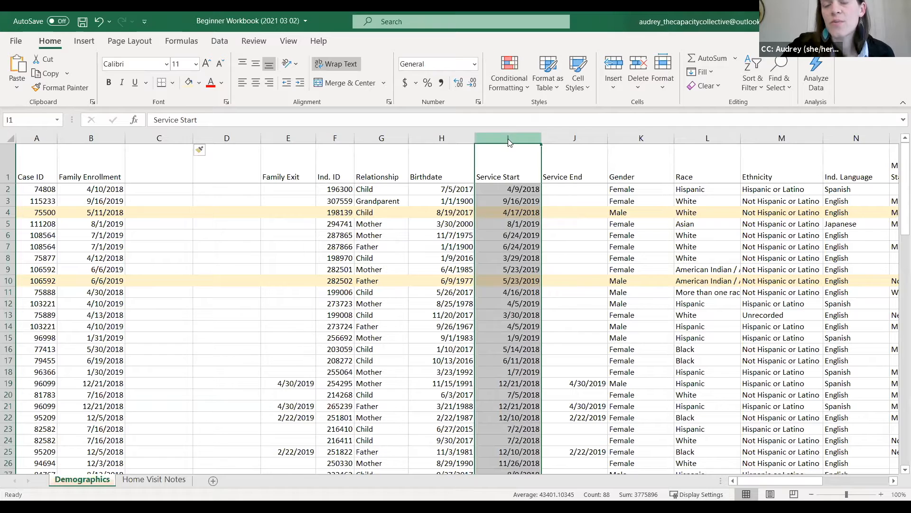
right_click(508, 142)
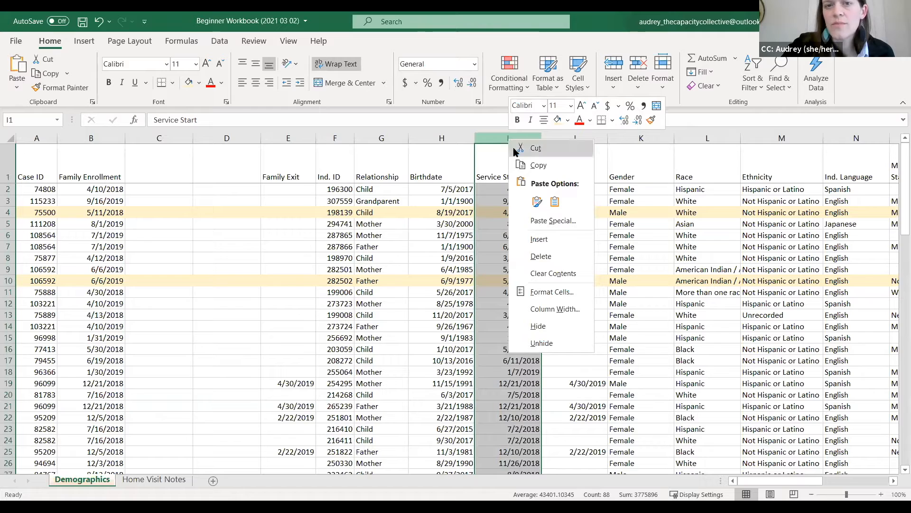
left_click(525, 241)
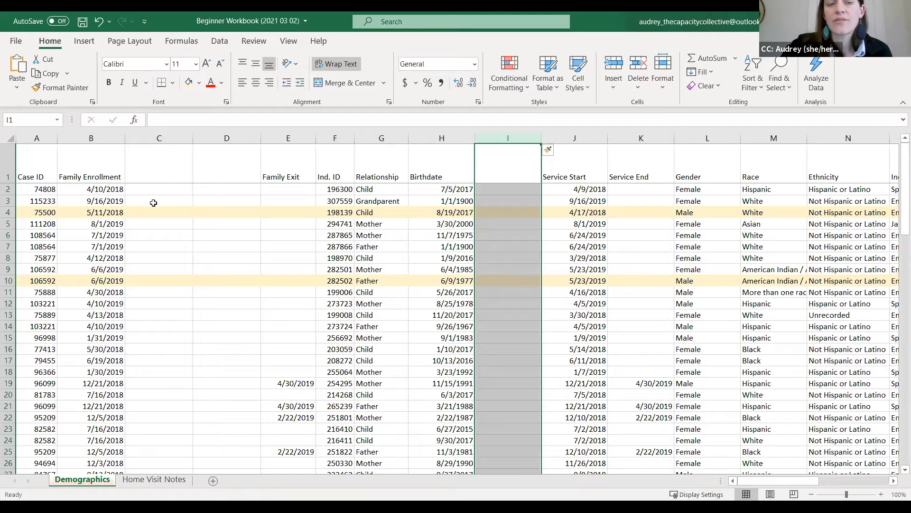
Look through the Demographics records down to the end of the data
scroll(140, 212, "down", 11)
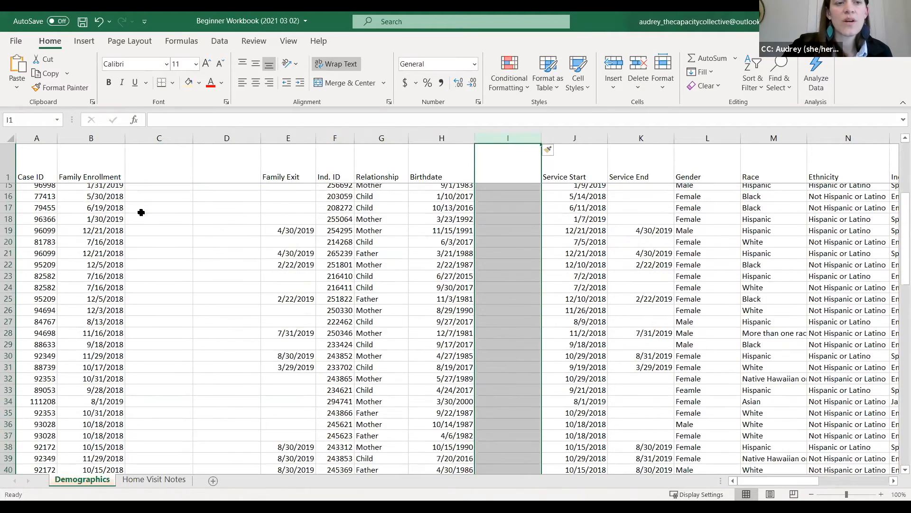
scroll(140, 213, "down", 5)
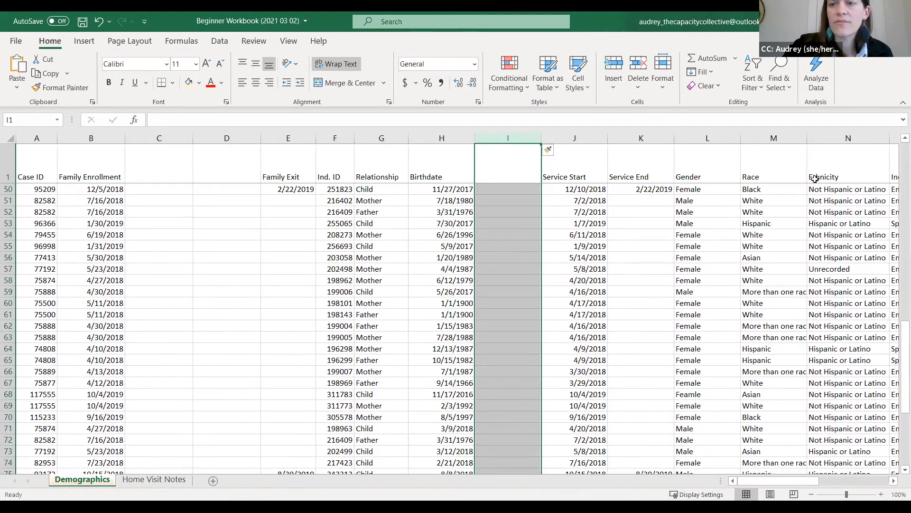
scroll(897, 338, "down", 1)
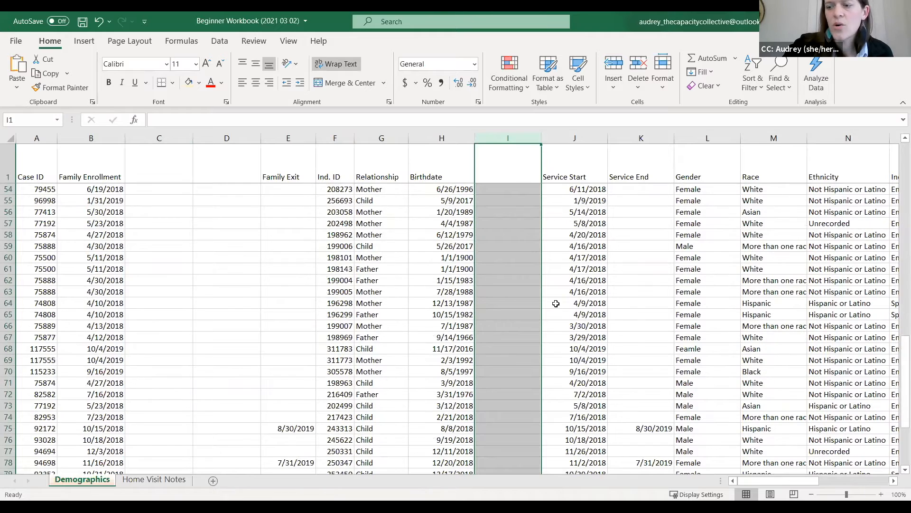
scroll(286, 239, "down", 7)
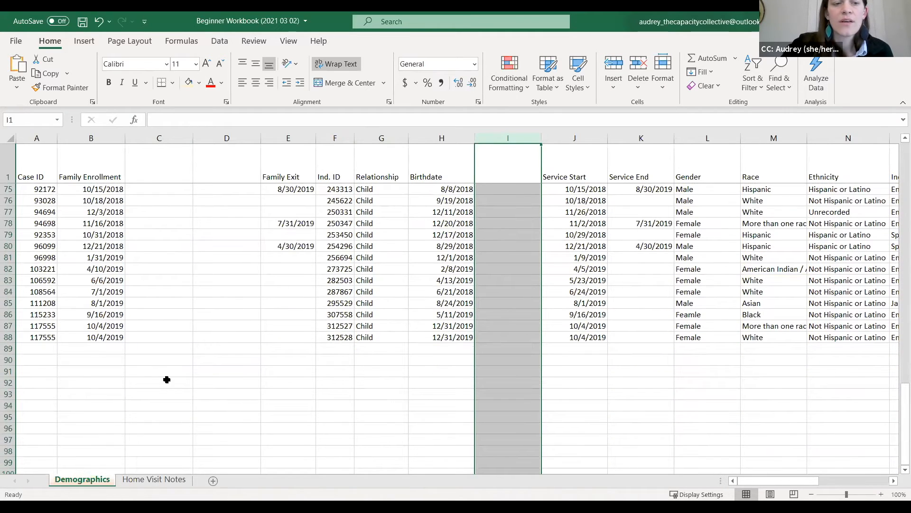
Insert five blank rows between the header row and the first record on the Demographics sheet
left_click(50, 351)
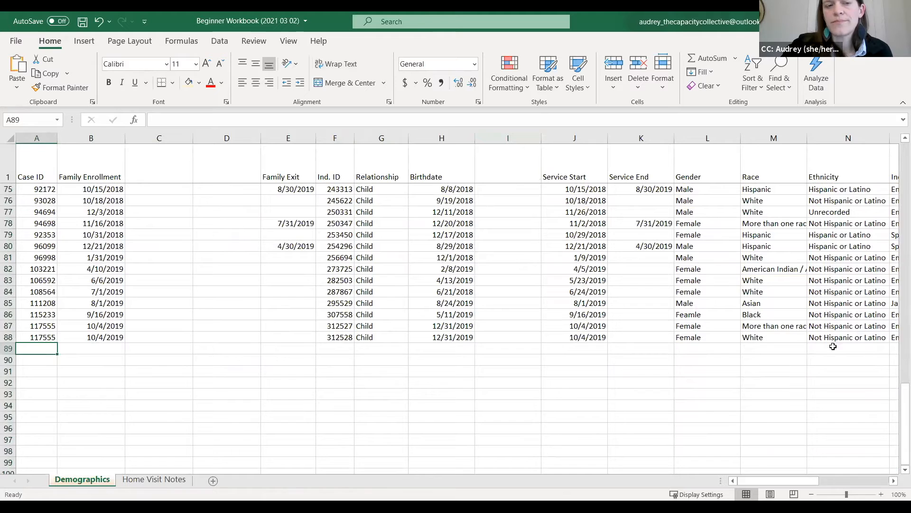
scroll(43, 310, "up", 14)
scroll(34, 240, "up", 10)
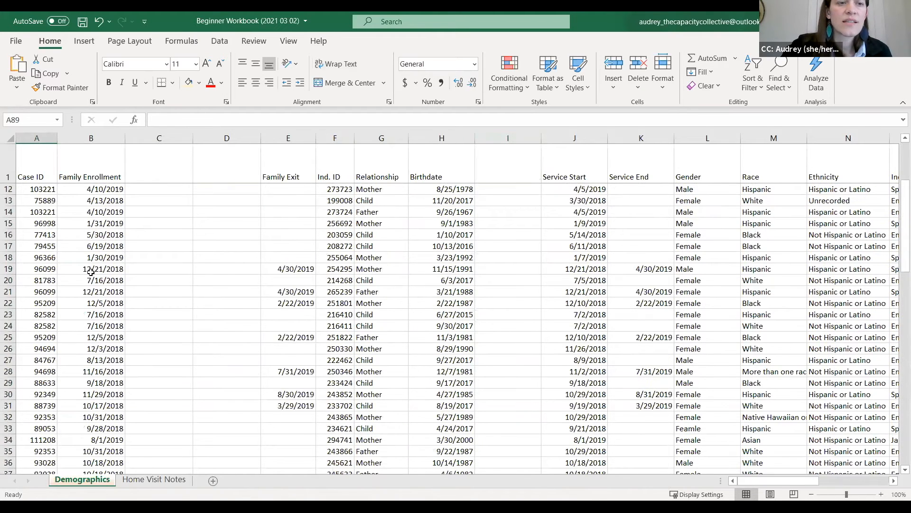
left_click(7, 190)
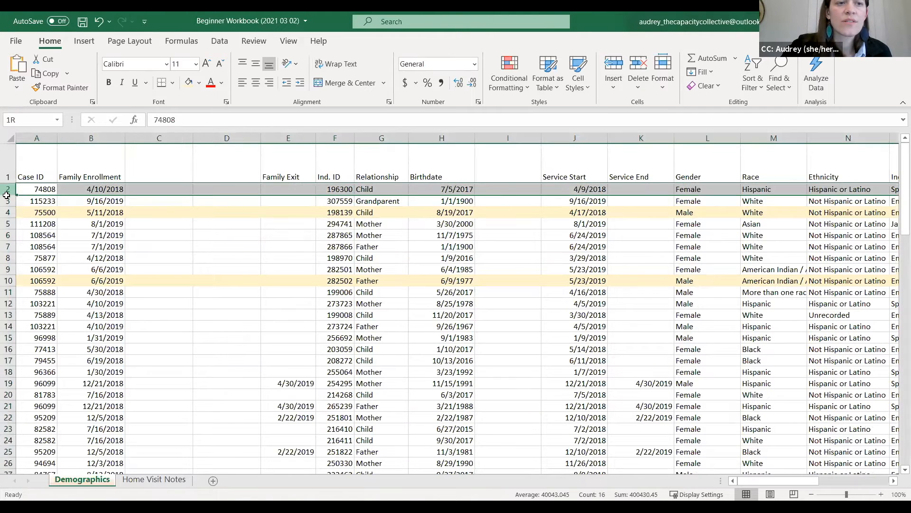
left_click_drag(6, 224, 6, 236)
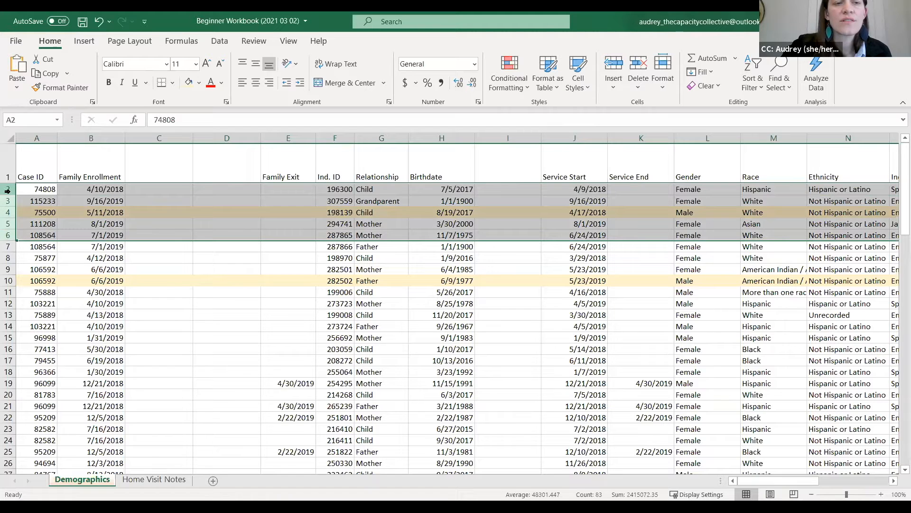
right_click(8, 216)
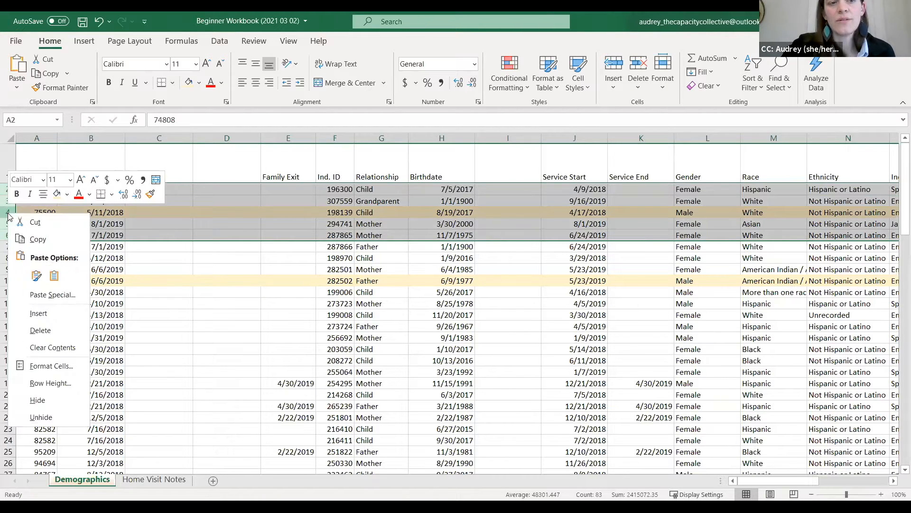
left_click(39, 313)
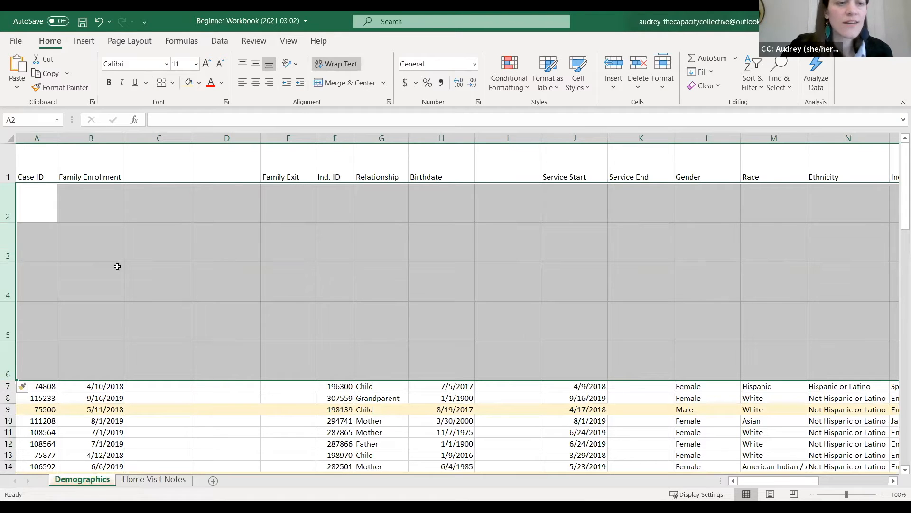
Shrink the five new blank rows to a height of about 18 and check the height of the first data row
left_click_drag(11, 222, 12, 197)
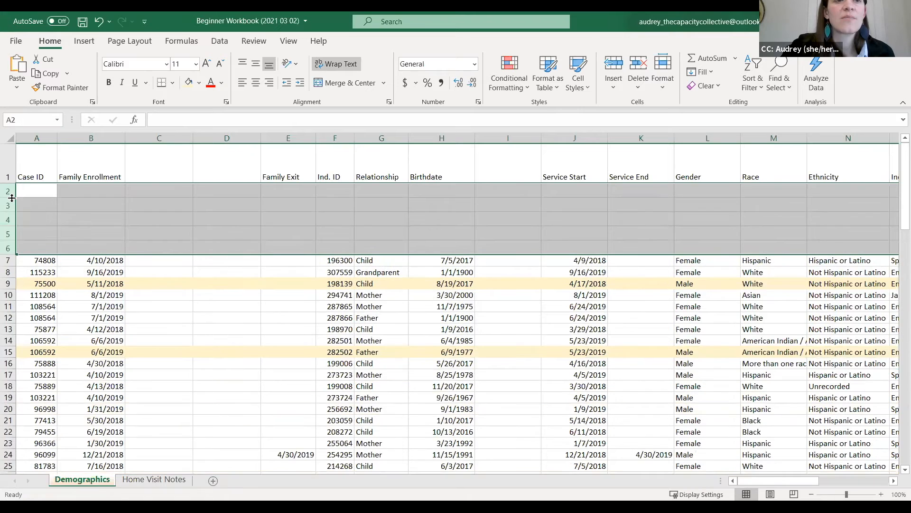
left_click(7, 260)
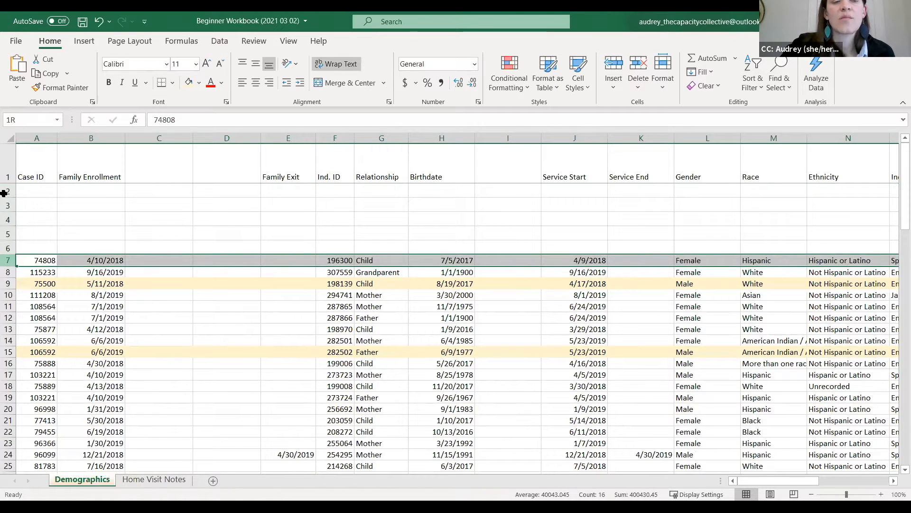
left_click_drag(3, 192, 4, 192)
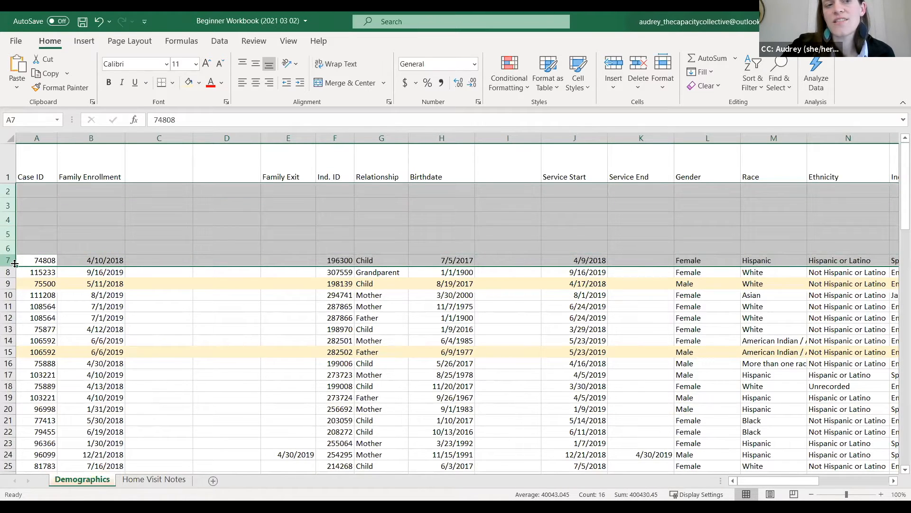
left_click_drag(10, 266, 10, 266)
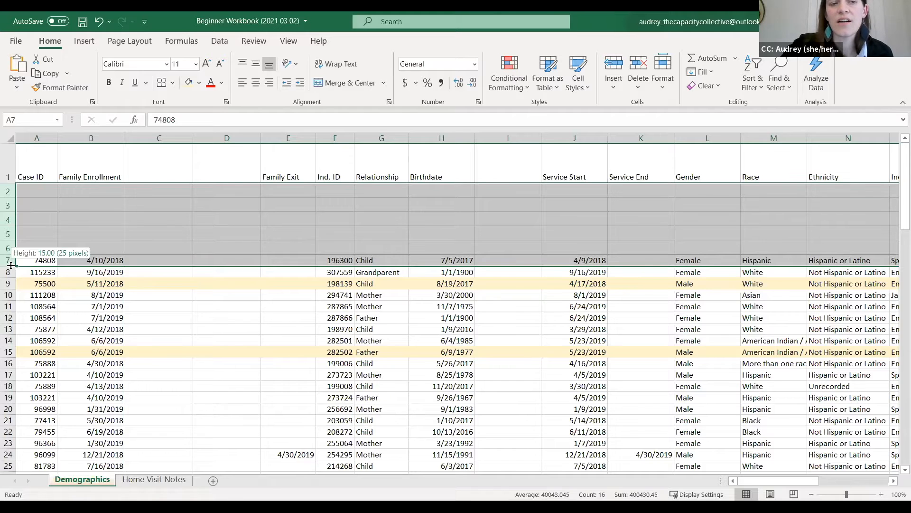
left_click_drag(10, 265, 11, 266)
Set the row height of the five blank rows, 2 through 6, to 15
left_click(8, 248)
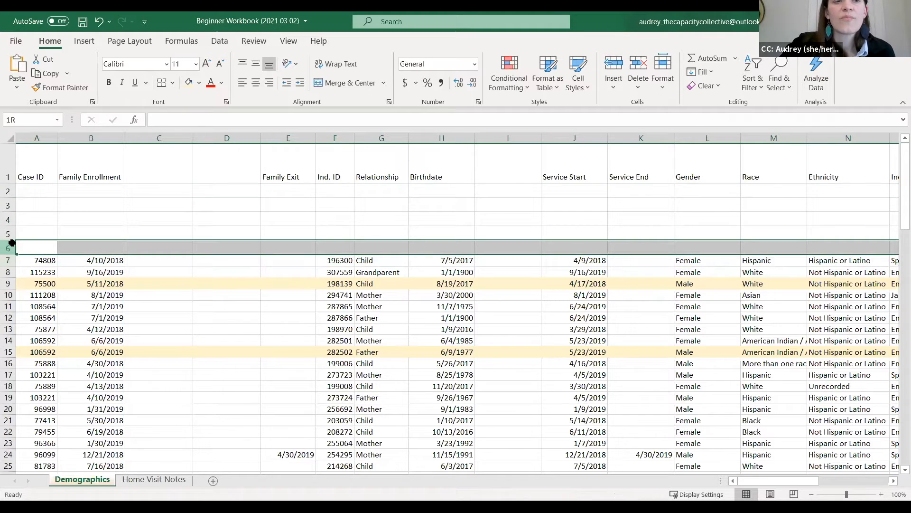
left_click(7, 189, "shift")
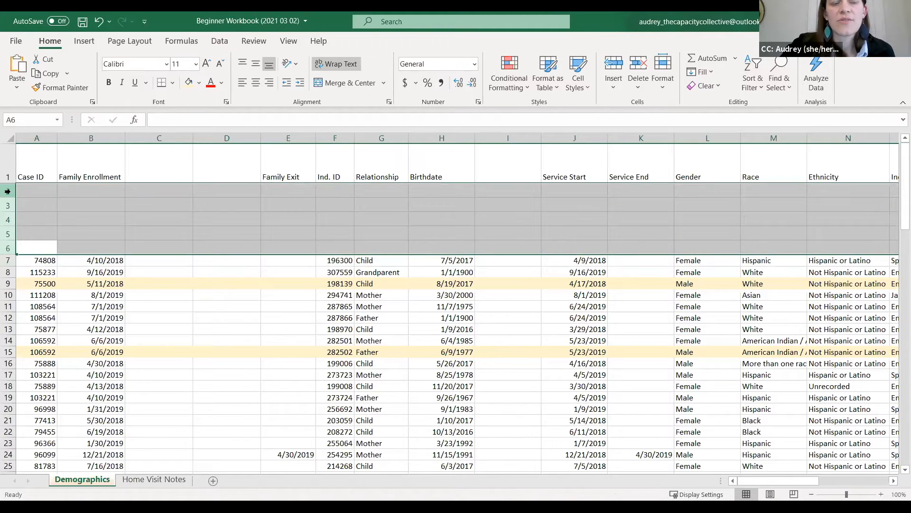
right_click(7, 191)
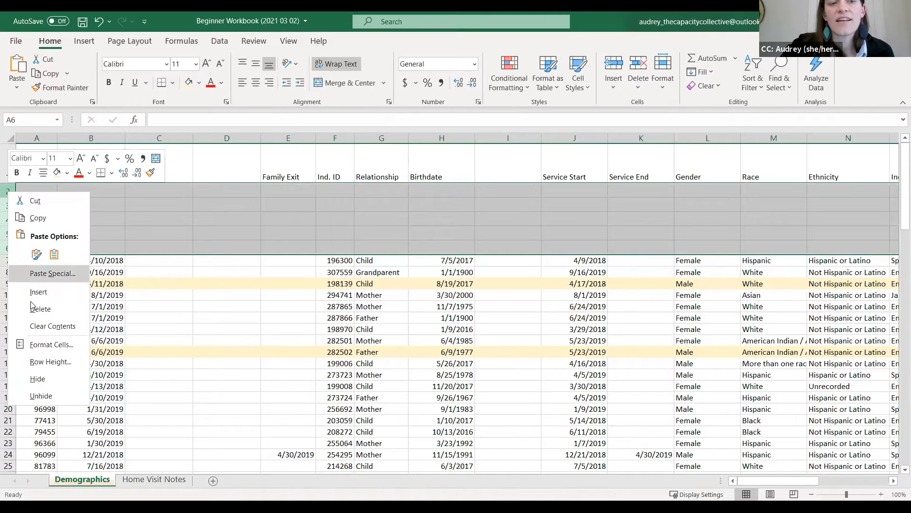
left_click(38, 362)
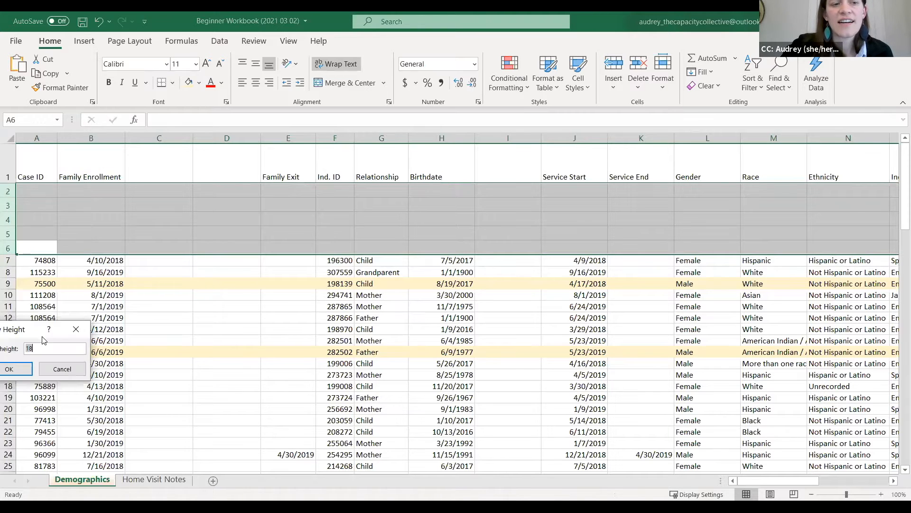
left_click_drag(32, 333, 125, 327)
type("15")
left_click(101, 363)
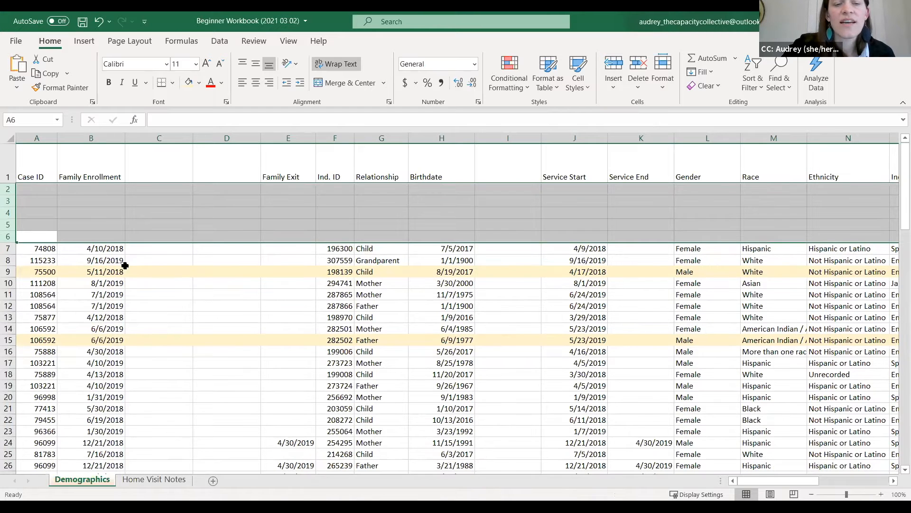
left_click(122, 249)
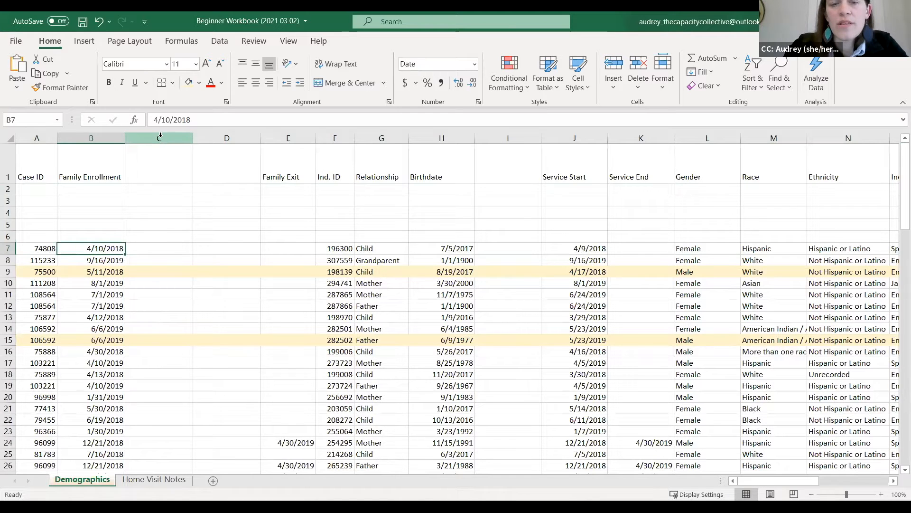
Insert two more blank columns directly after Family Enrollment, before the existing blank columns C and D
left_click_drag(160, 138, 227, 138)
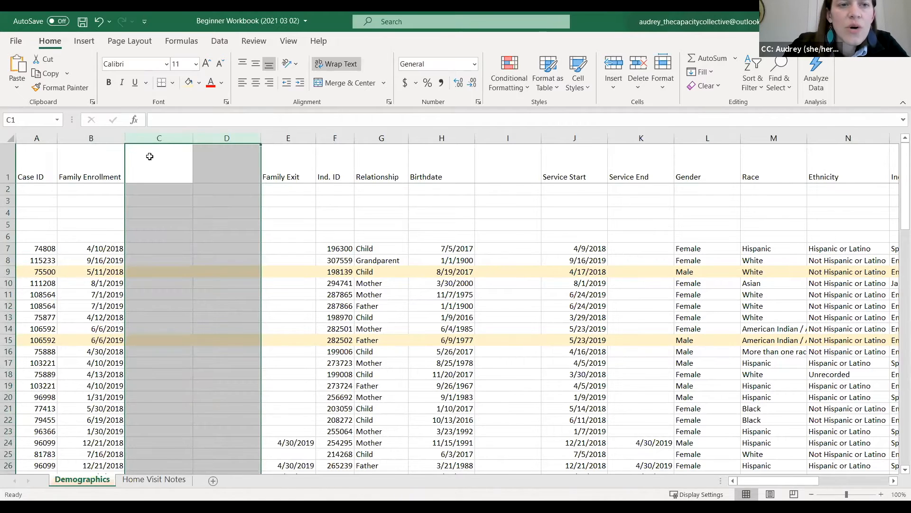
right_click(175, 140)
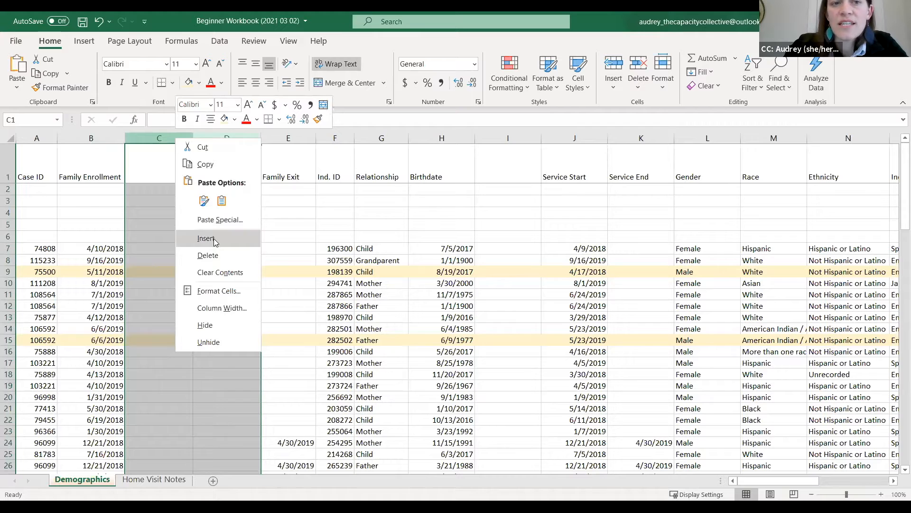
left_click(215, 242)
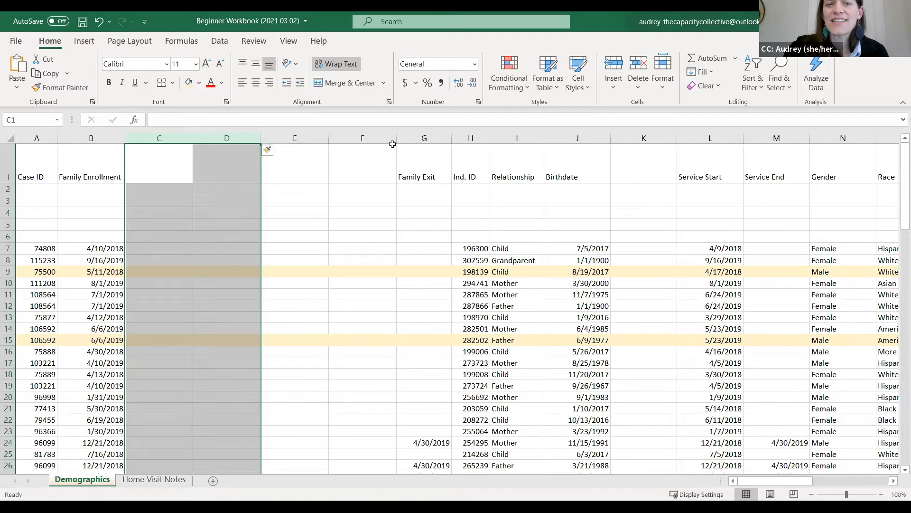
Insert one blank row directly above the first record in row 7
left_click(472, 136)
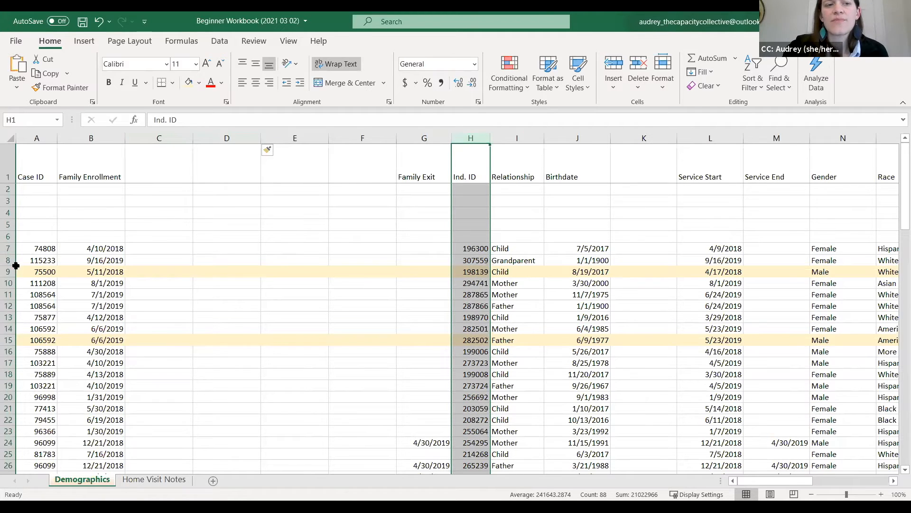
left_click(8, 248)
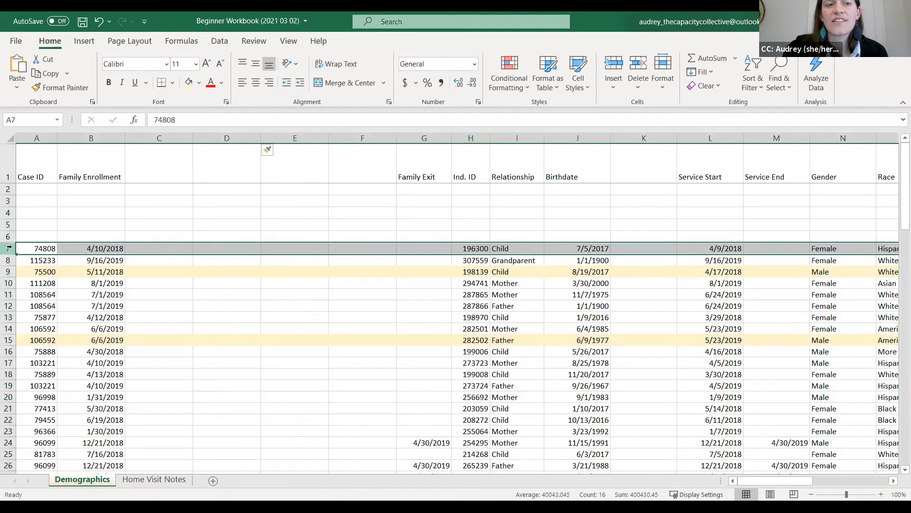
right_click(12, 251)
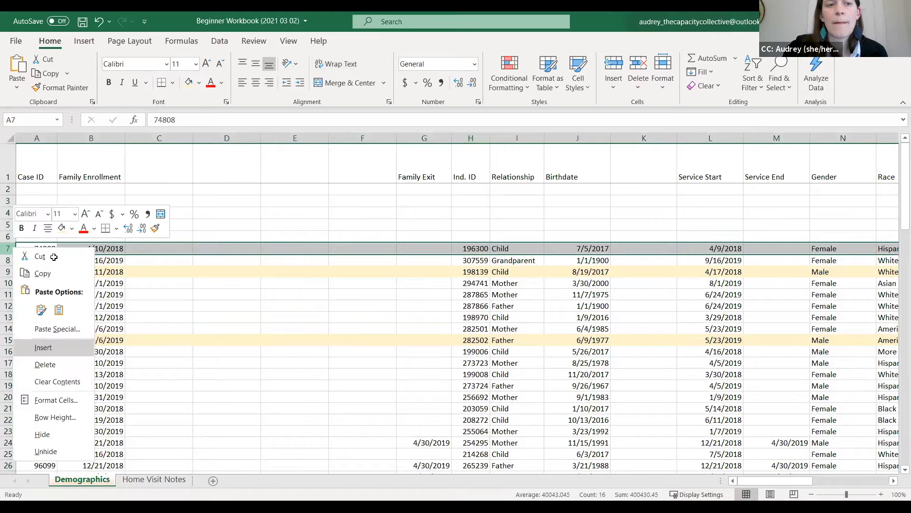
left_click(46, 347)
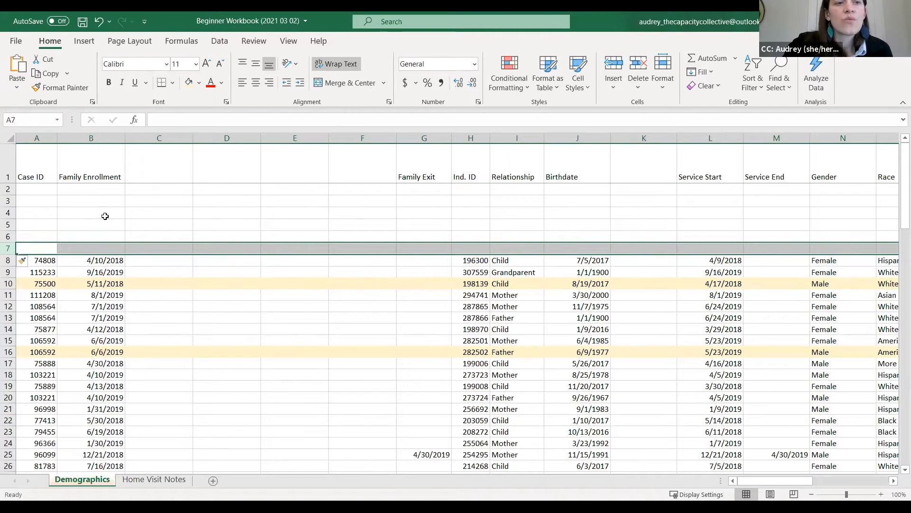
Delete the six blank rows, 2 through 7, beneath the header row
left_click_drag(7, 189, 7, 248)
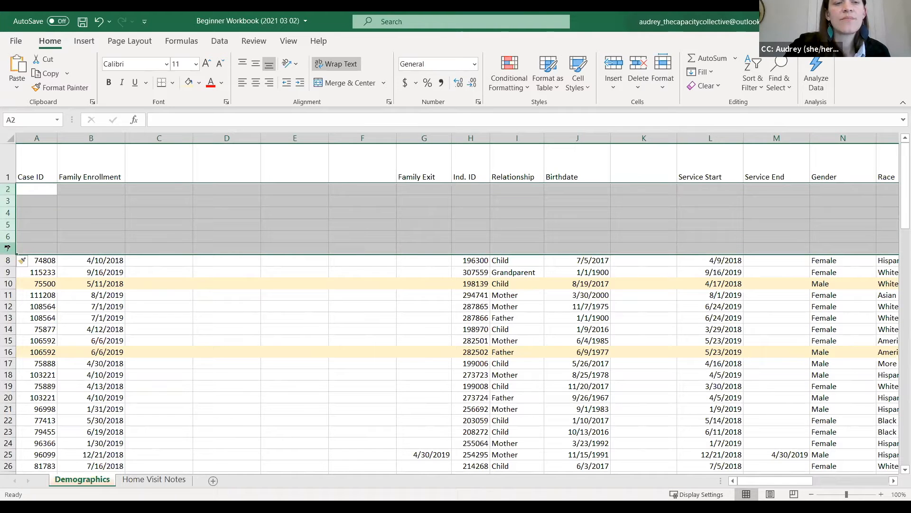
right_click(8, 217)
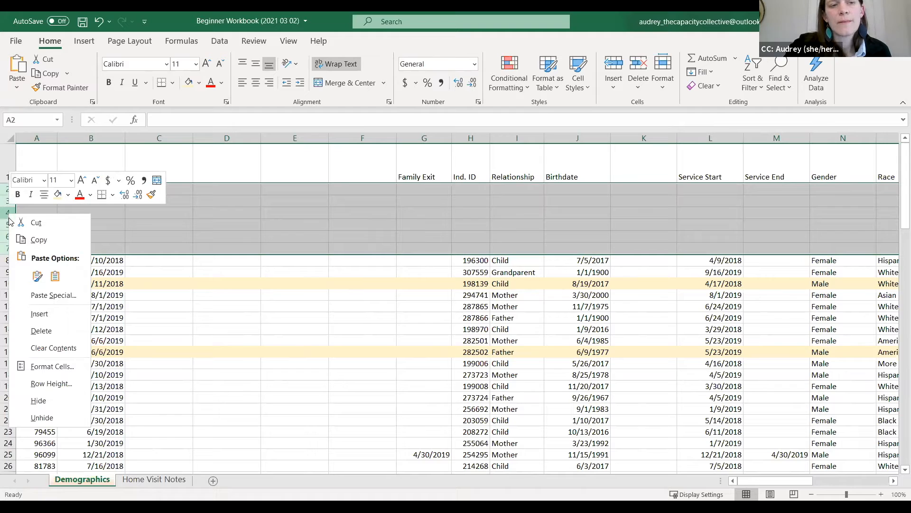
left_click(40, 331)
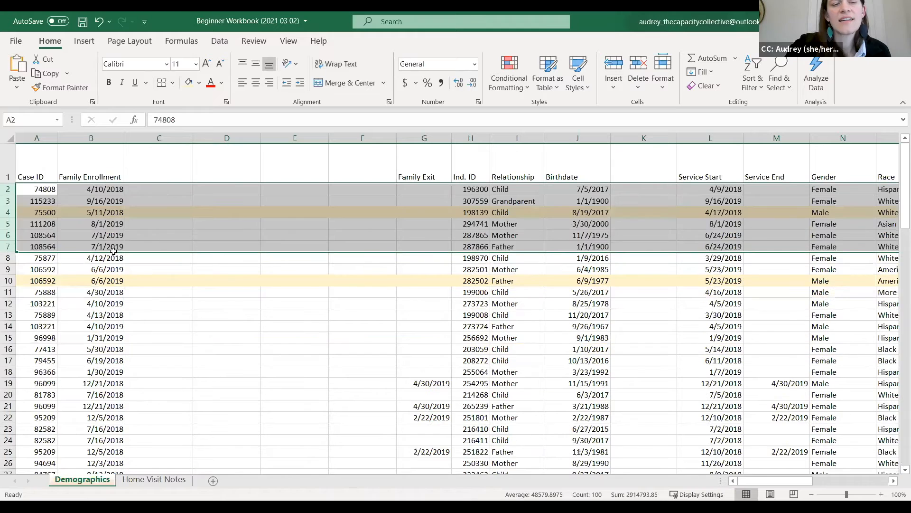
left_click(169, 209)
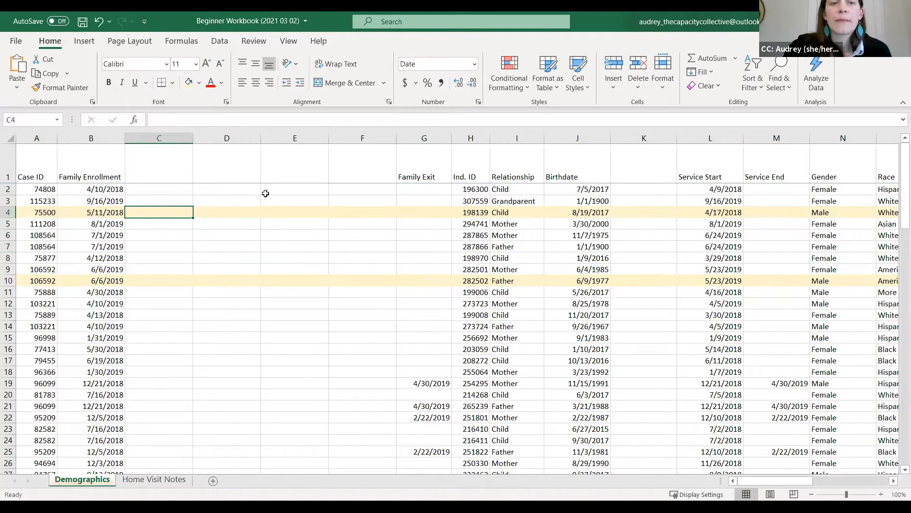
Delete the four blank columns, C through F, between Family Enrollment and Family Exit
left_click(158, 136)
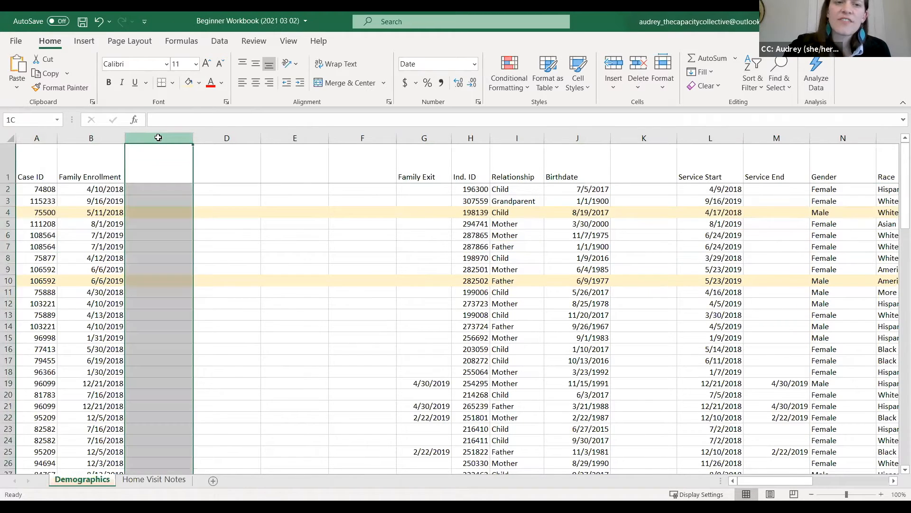
left_click_drag(158, 138, 350, 139)
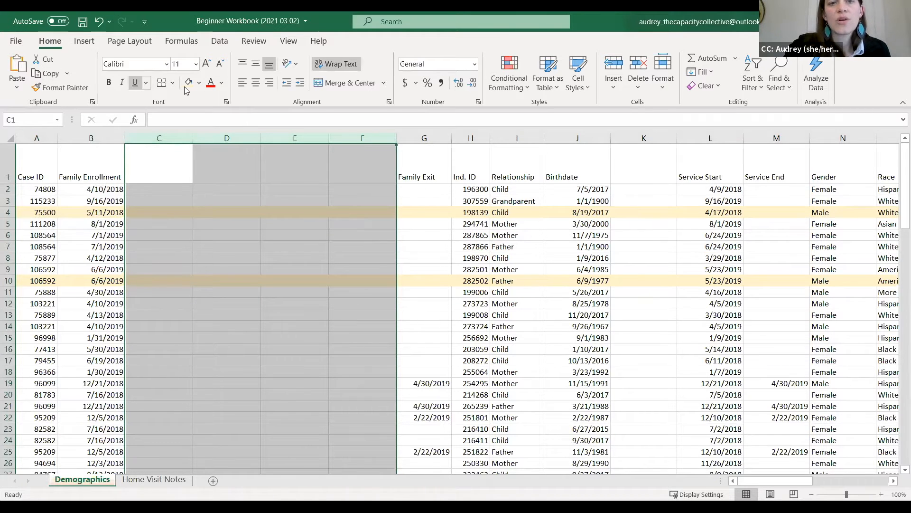
left_click(637, 89)
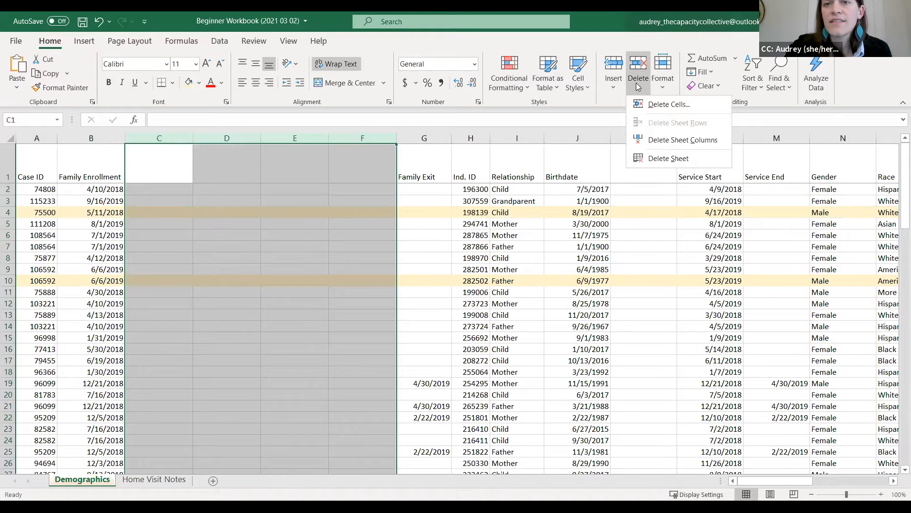
left_click(660, 142)
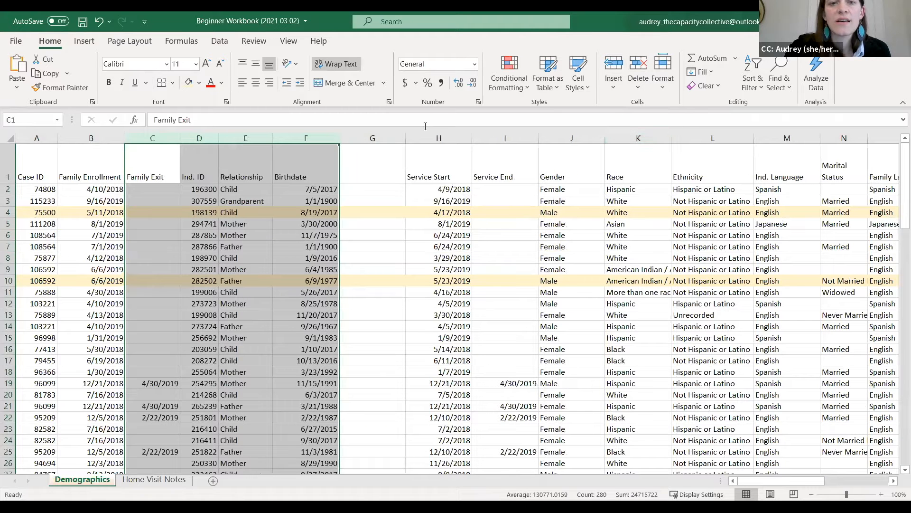
Delete the spare column G between Birthdate and Service Start
left_click(384, 137)
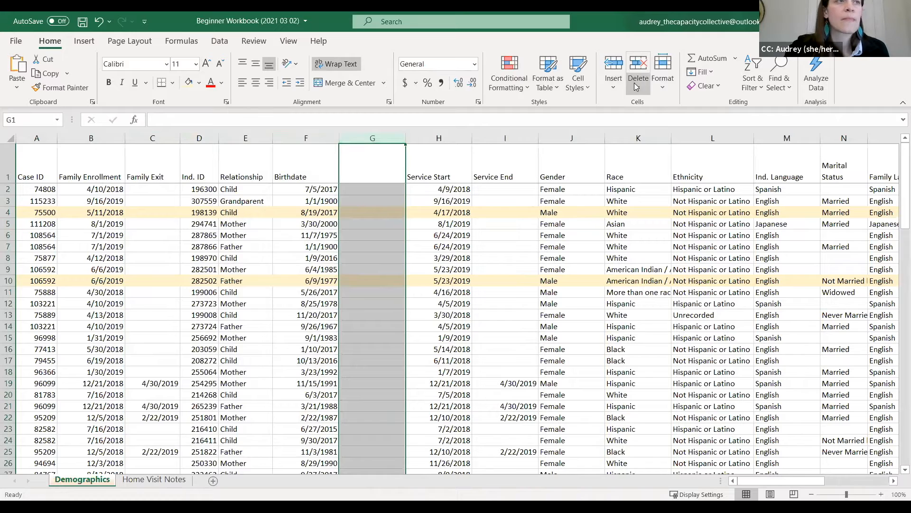
type("f")
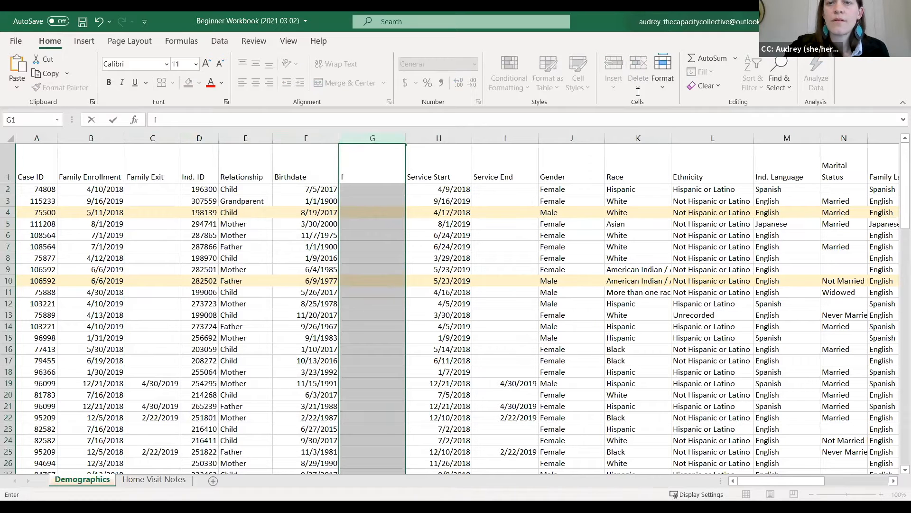
left_click(377, 137)
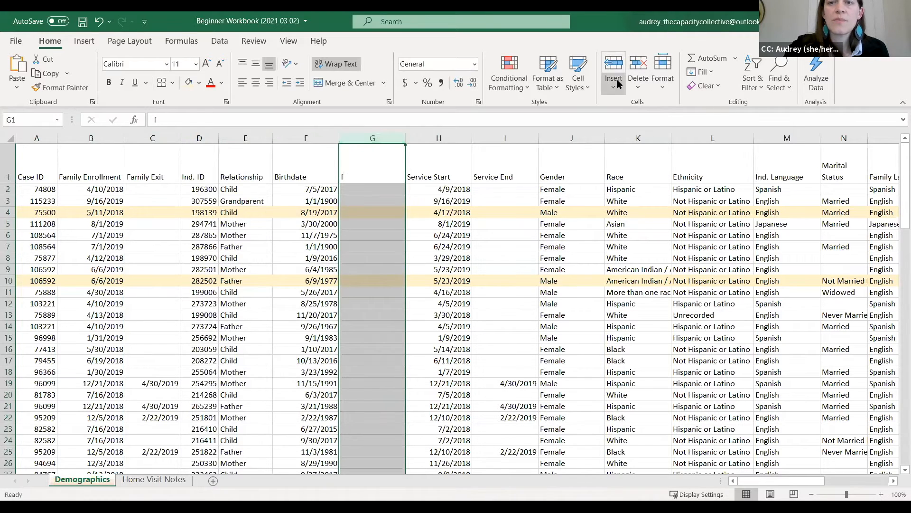
left_click(644, 86)
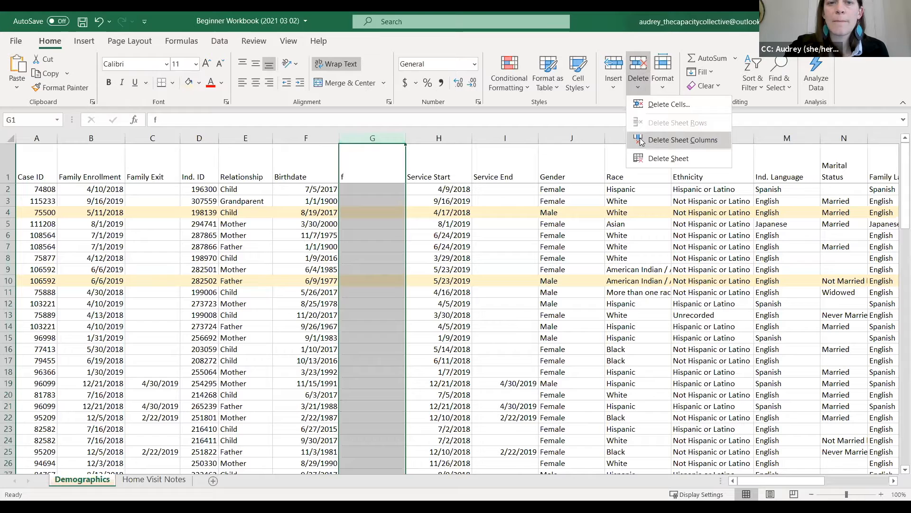
left_click(683, 140)
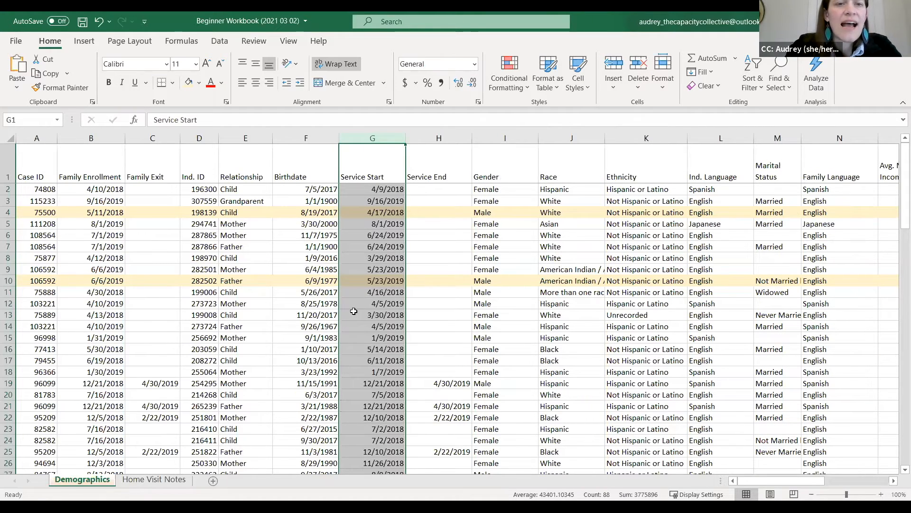
Insert a blank column directly before Family Exit and enter County as its header in C1
left_click(150, 137)
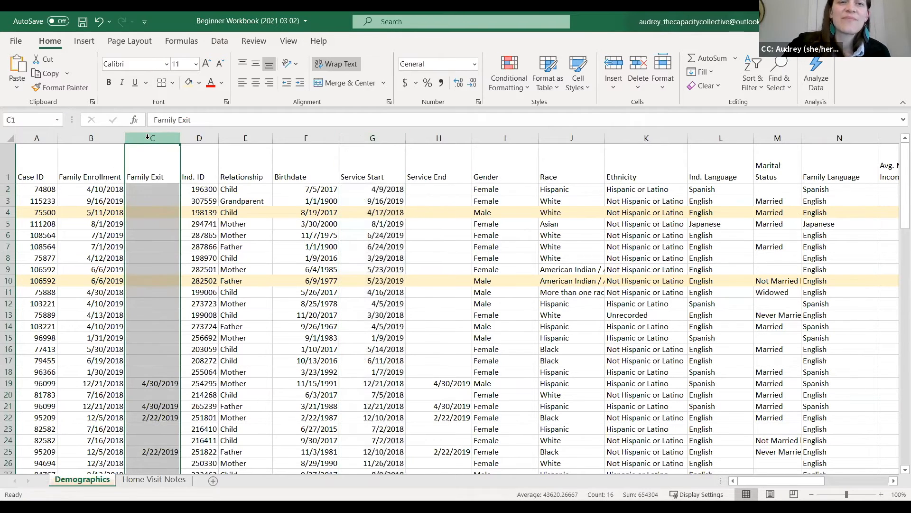
right_click(147, 137)
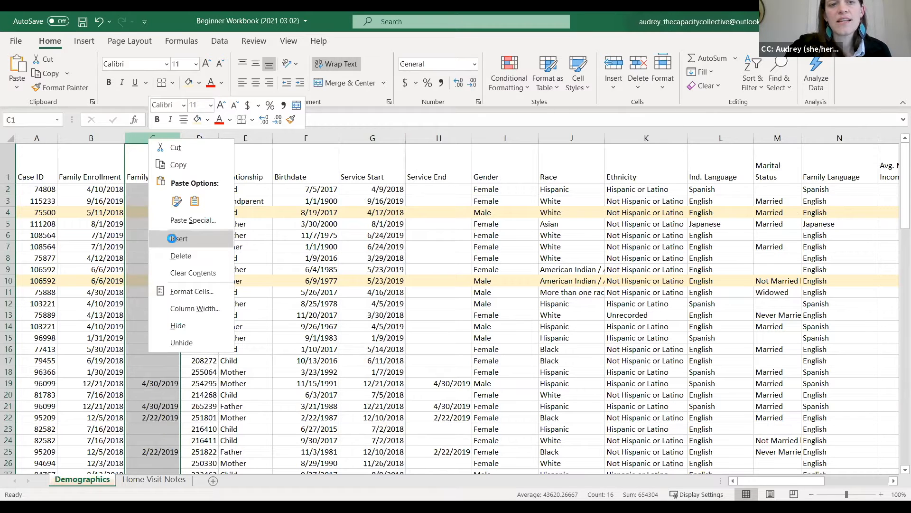
left_click(174, 240)
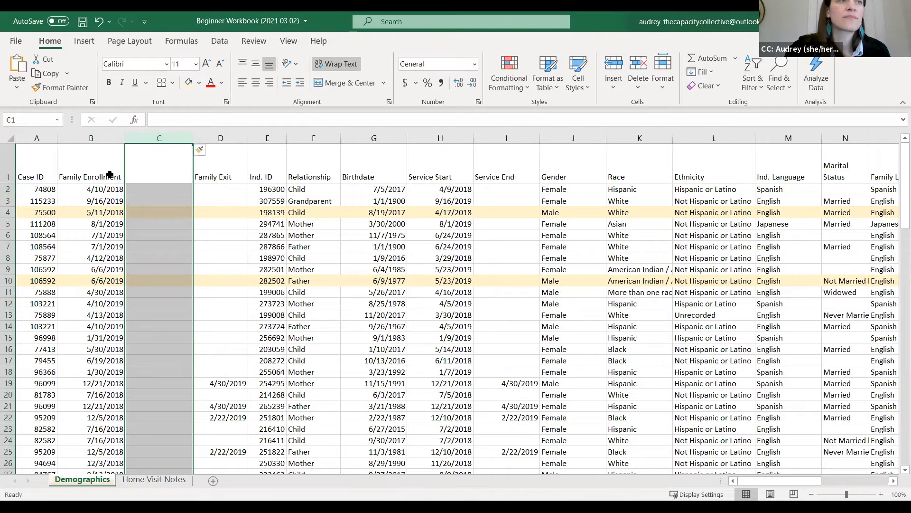
left_click(169, 174)
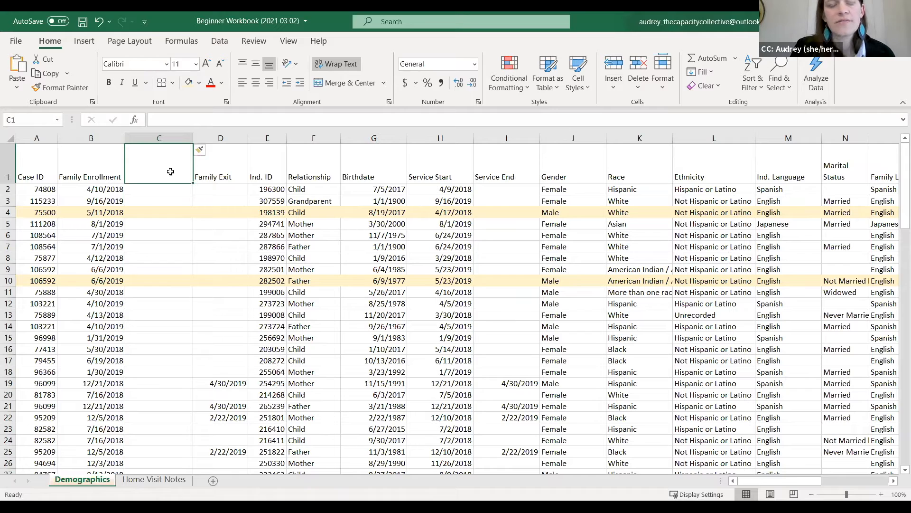
type("County")
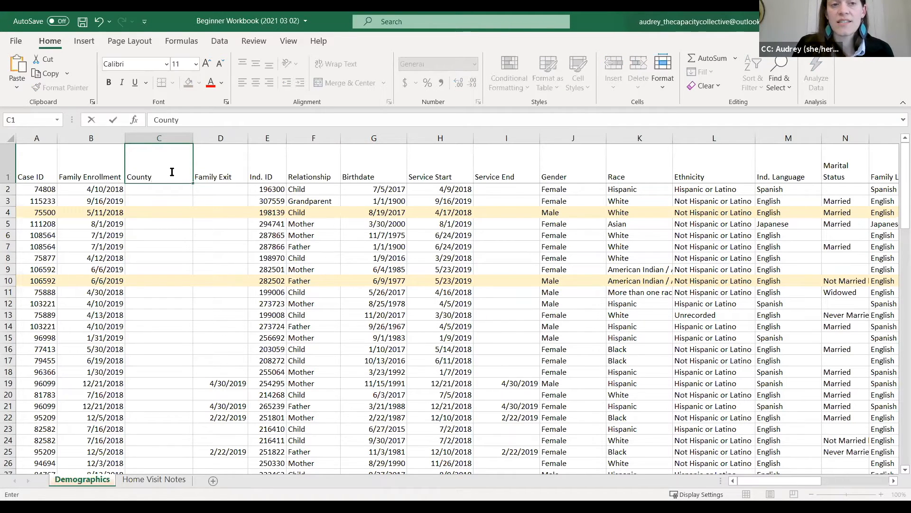
key("Return")
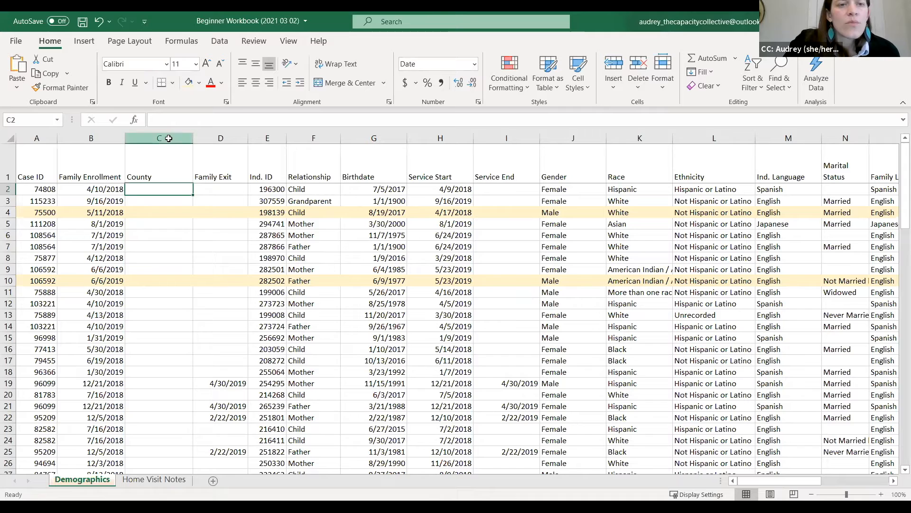
Move the active cell down and back up the empty County column, cell by cell, ending at C2
left_click(153, 168)
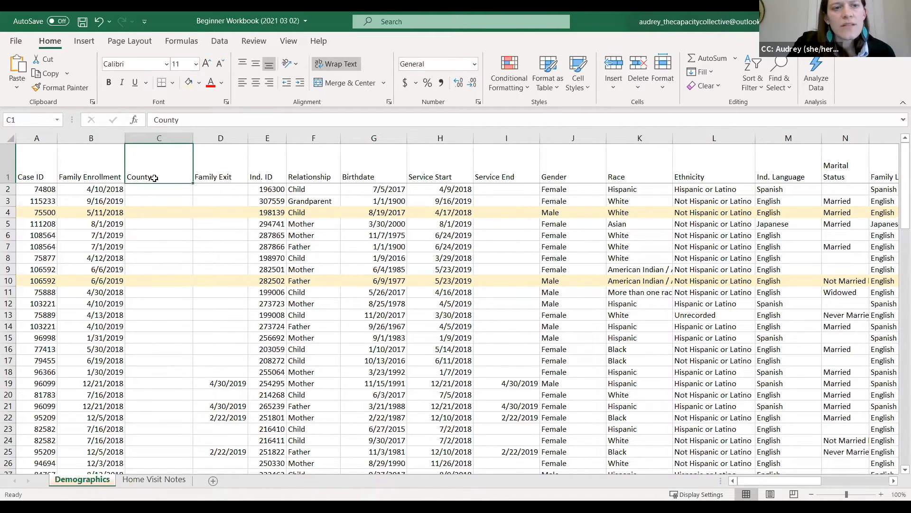
left_click(156, 188)
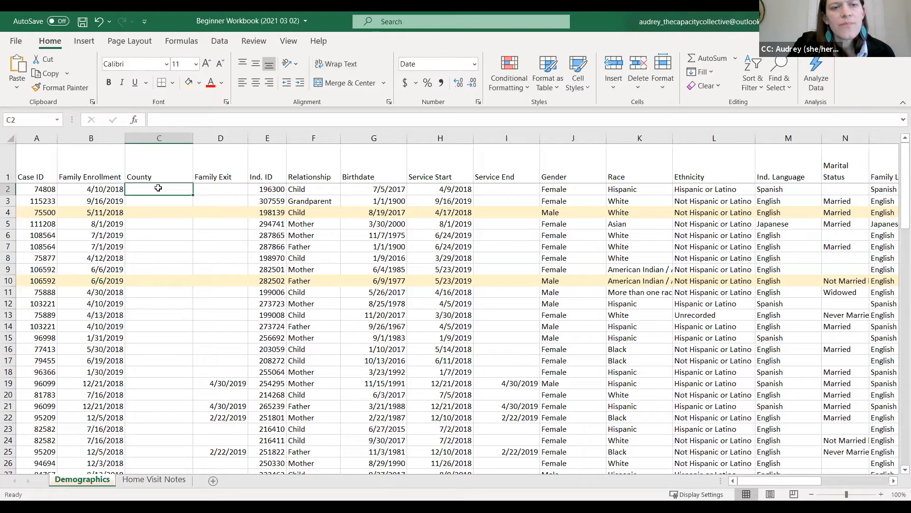
left_click(154, 164)
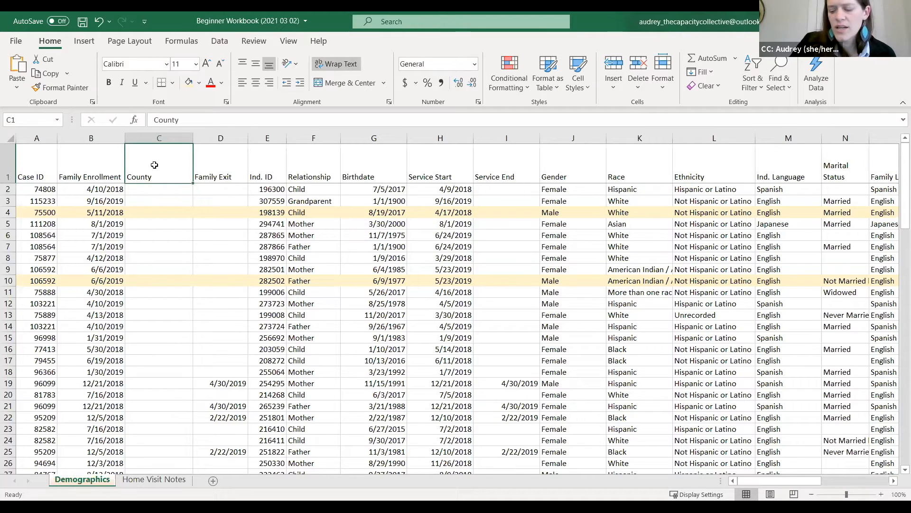
key("Down")
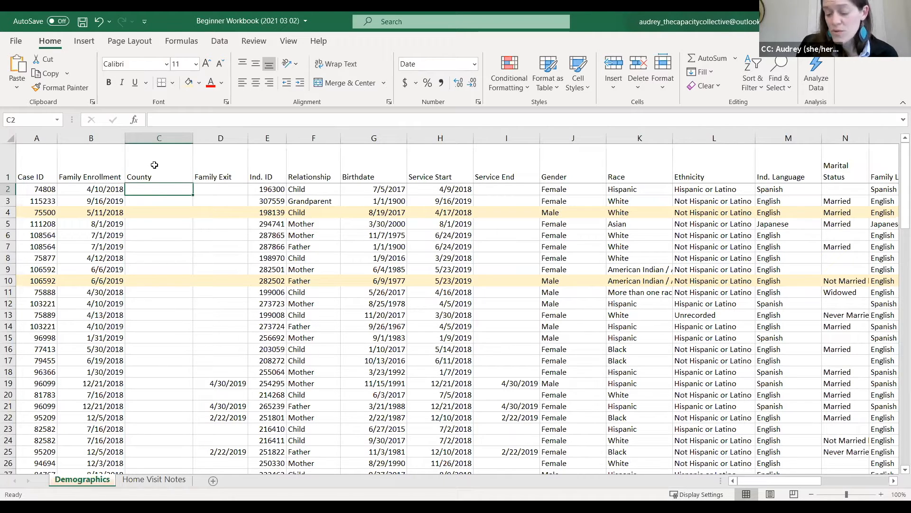
key("Down")
key("Down")
key("Down")
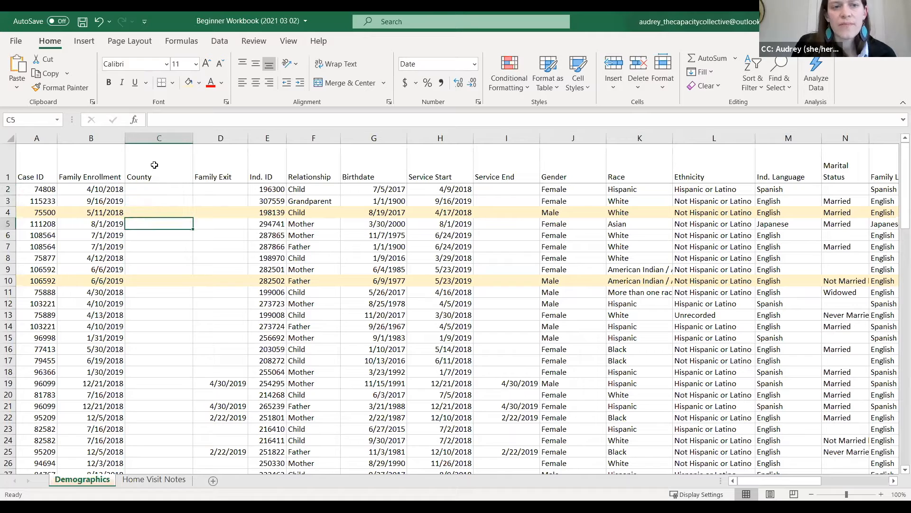
key("Up")
key("Up")
key("Up")
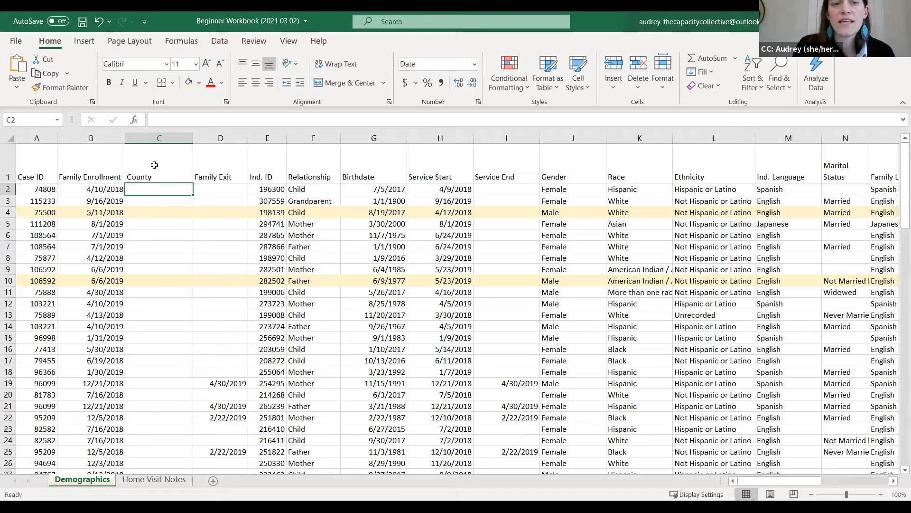
key("Down")
key("Down")
key("Down")
key("Down")
key("Down")
key("Down")
key("Down")
key("Down")
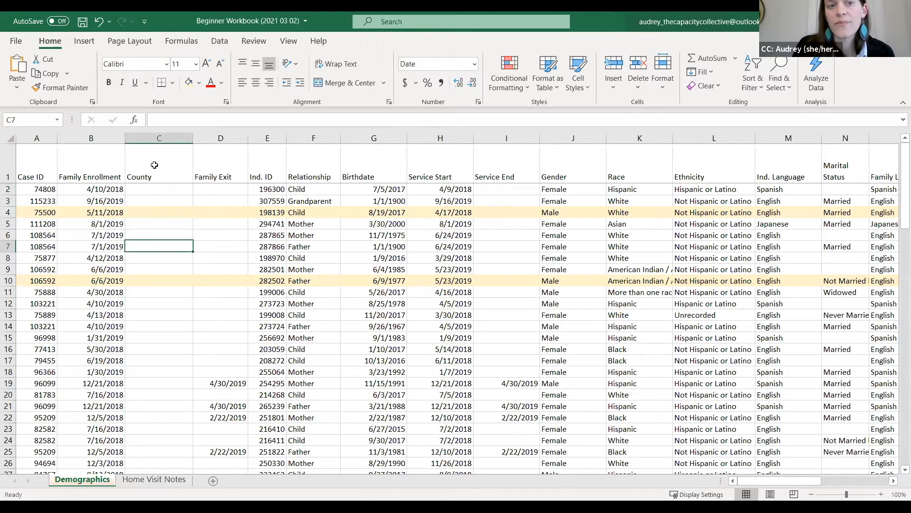
key("Down")
key("Up")
key("Up")
key("Up")
key("Up")
key("Up")
key("Up")
key("Up")
key("Up")
key("Up")
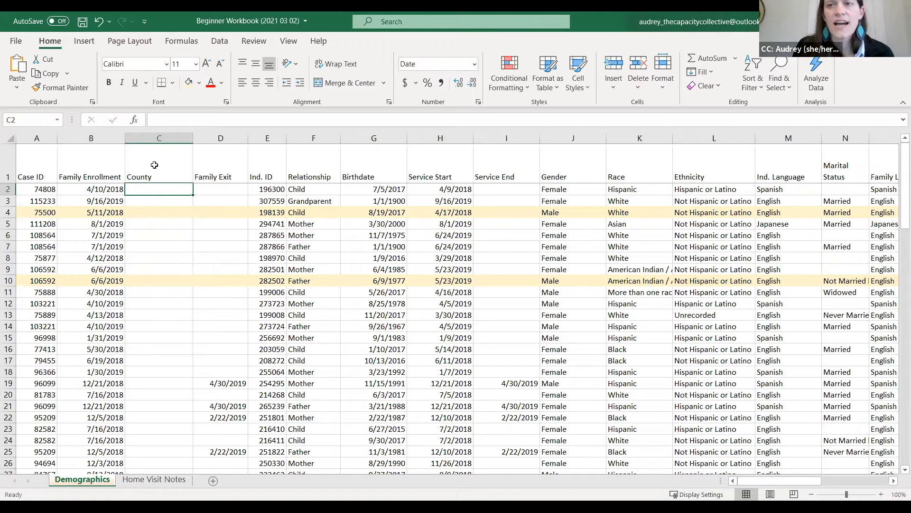
Move the active cell across row 2 past the Gender column and back to C2, one cell at a time
key("Right")
key("Right")
key("Right")
key("Right")
key("Right")
key("Right")
key("Right")
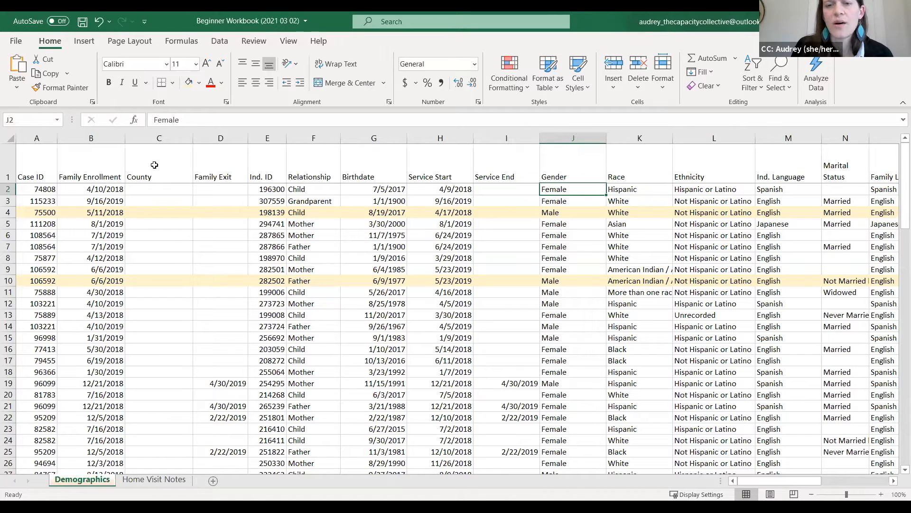
key("Right")
key("Left")
key("Left")
key("Left")
key("Left")
key("Left")
key("Left")
key("Left")
key("Left")
key("Left")
key("Right")
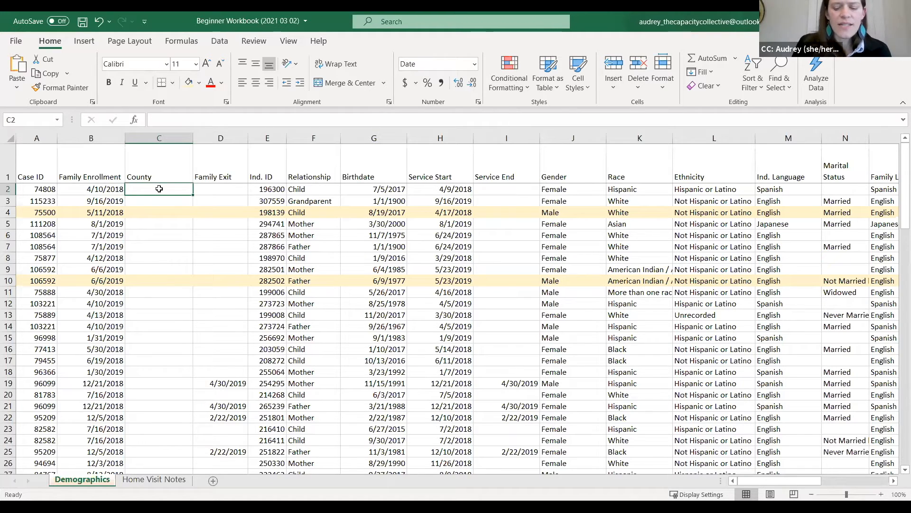
Enter King in the first two County cells, C2 and C3
type("King")
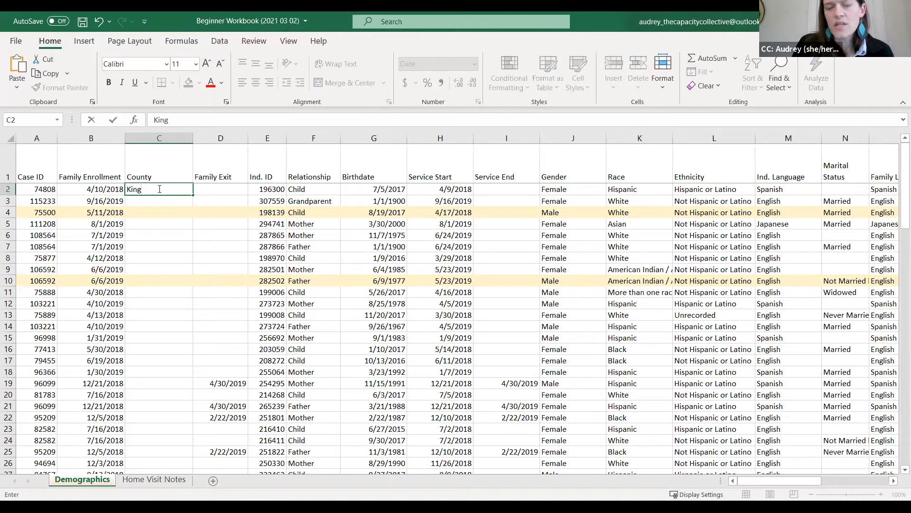
key("Return")
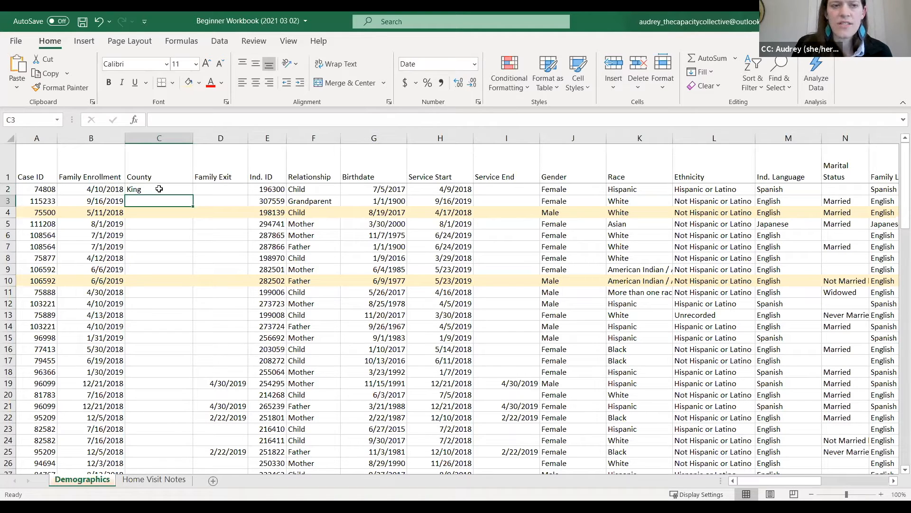
type("King")
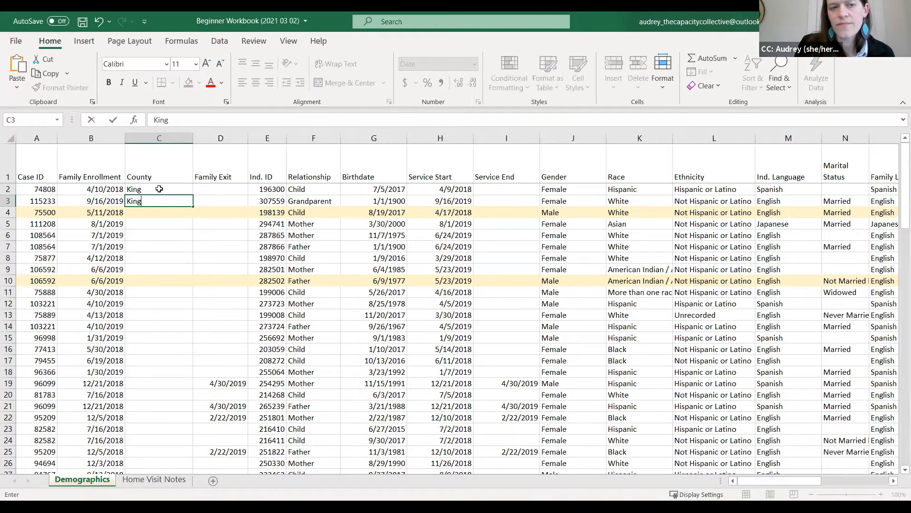
key("Return")
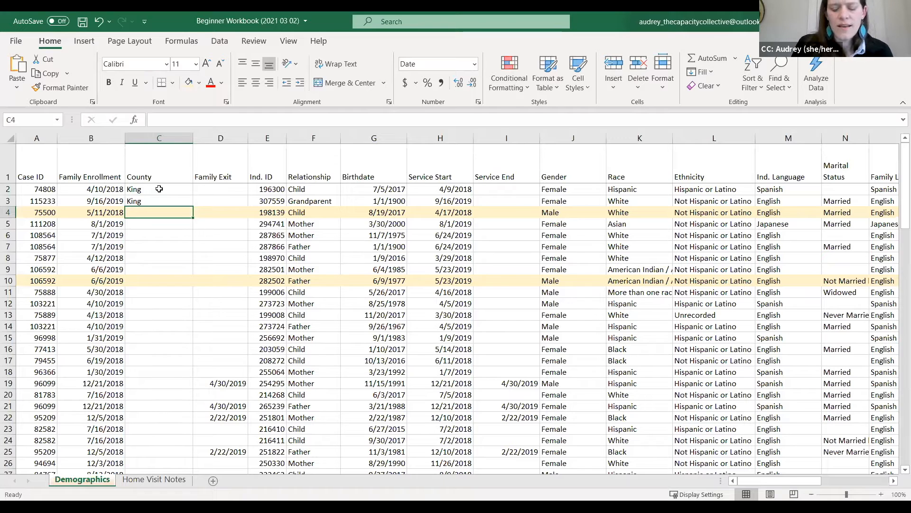
Enter King in C4 and fill it down the County column through the last record in row 88
type("King")
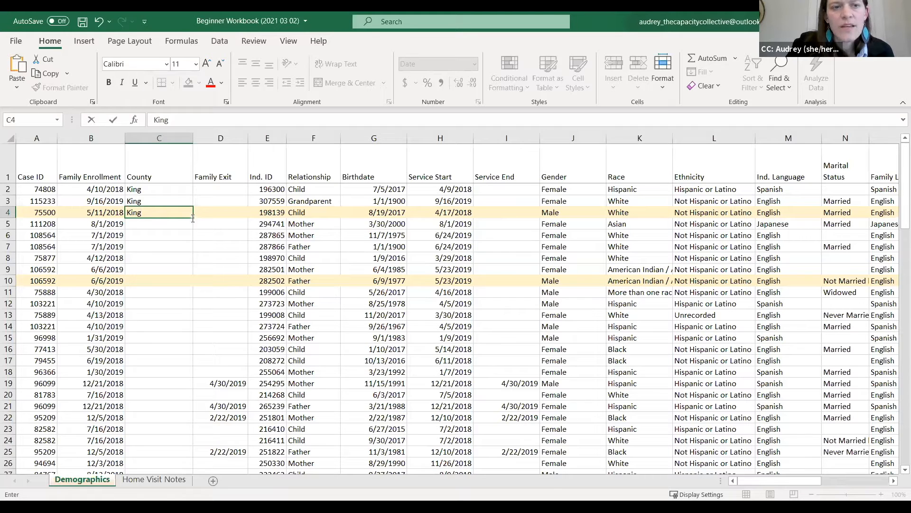
left_click_drag(194, 219, 193, 219)
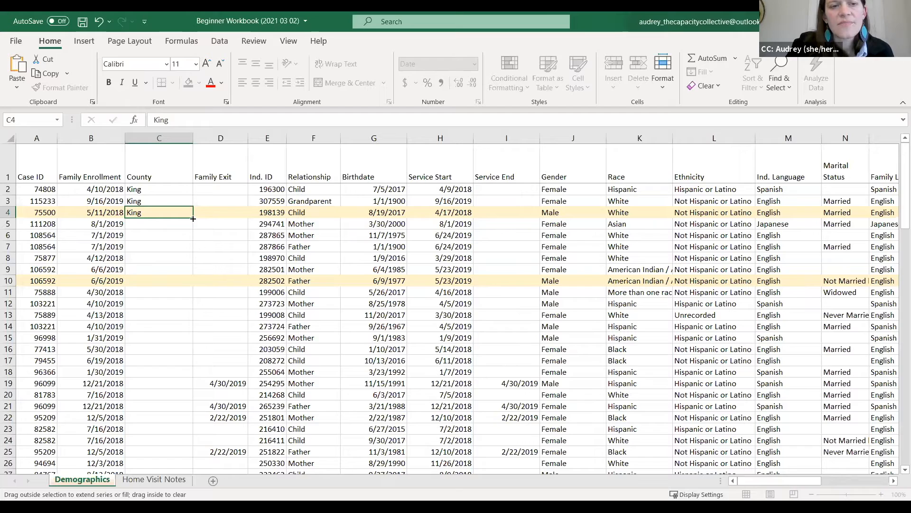
left_click_drag(184, 394, 184, 454)
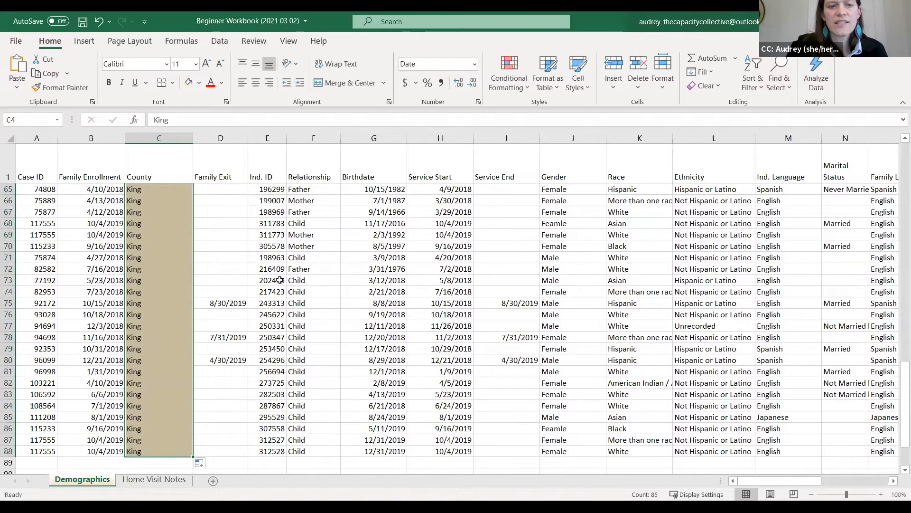
scroll(224, 275, "up", 3)
scroll(224, 276, "up", 18)
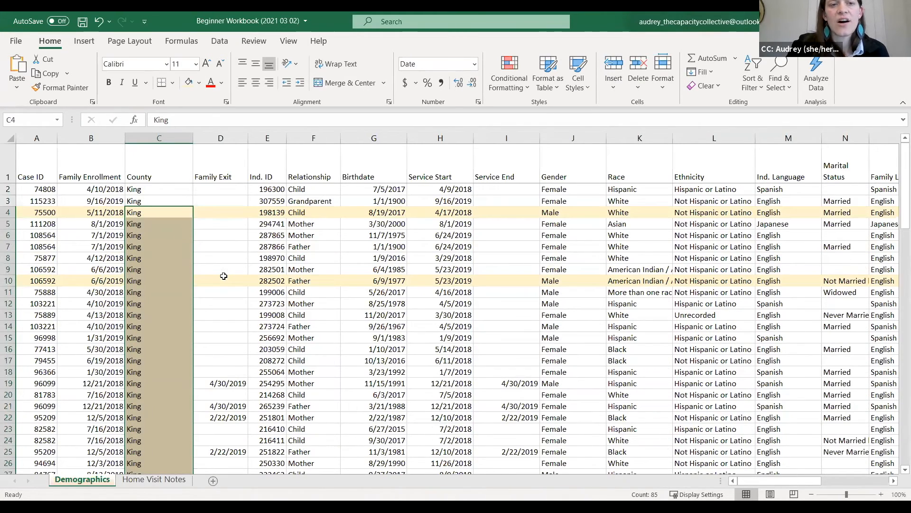
left_click(211, 246)
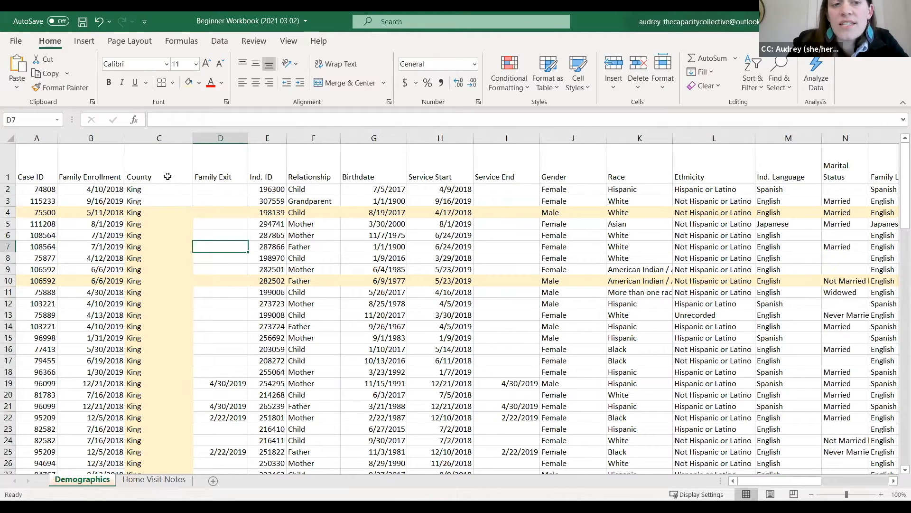
Try to remove the fill color from the whole County column
left_click(168, 135)
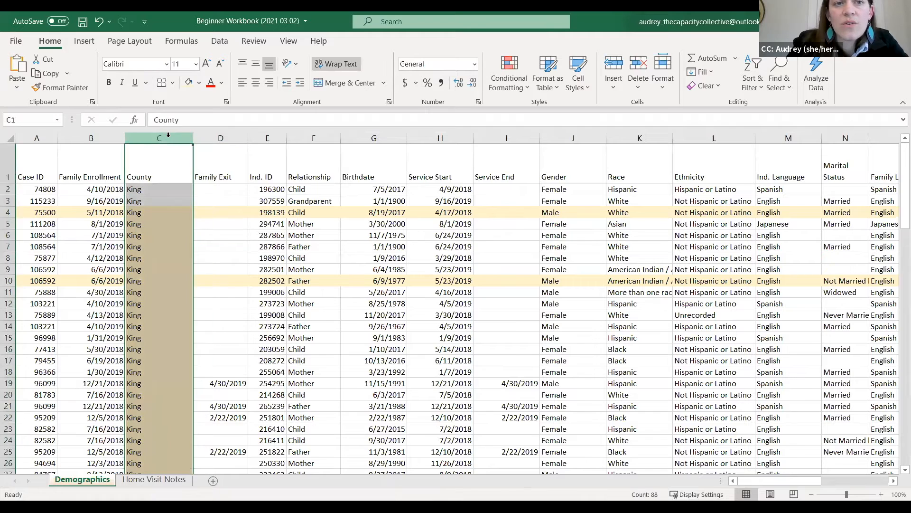
left_click(200, 83)
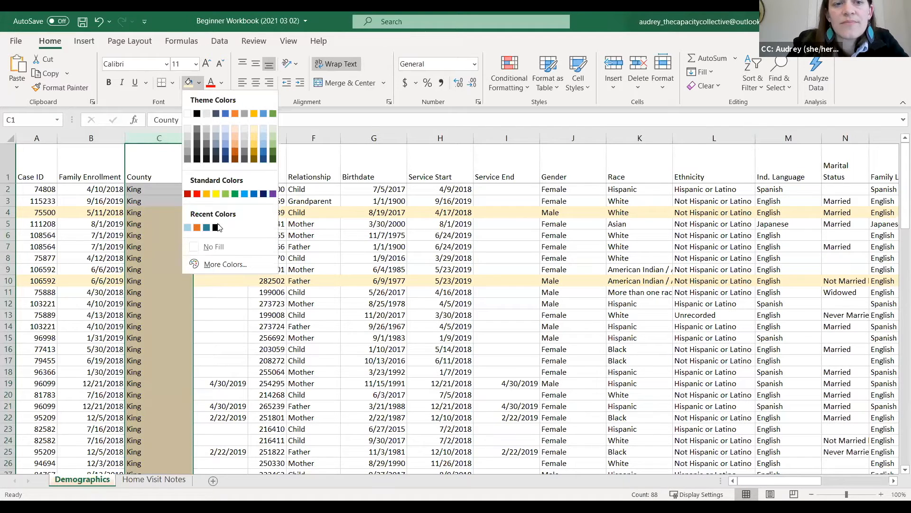
left_click(215, 247)
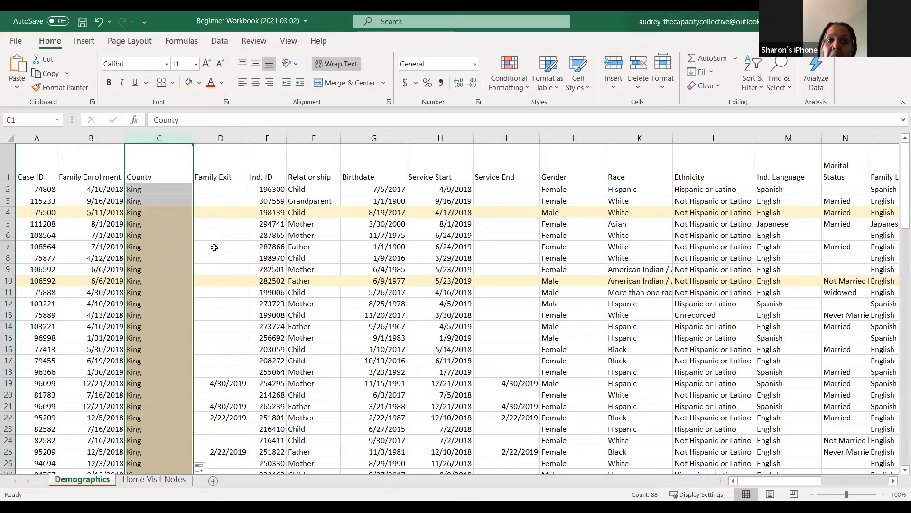
left_click(199, 86)
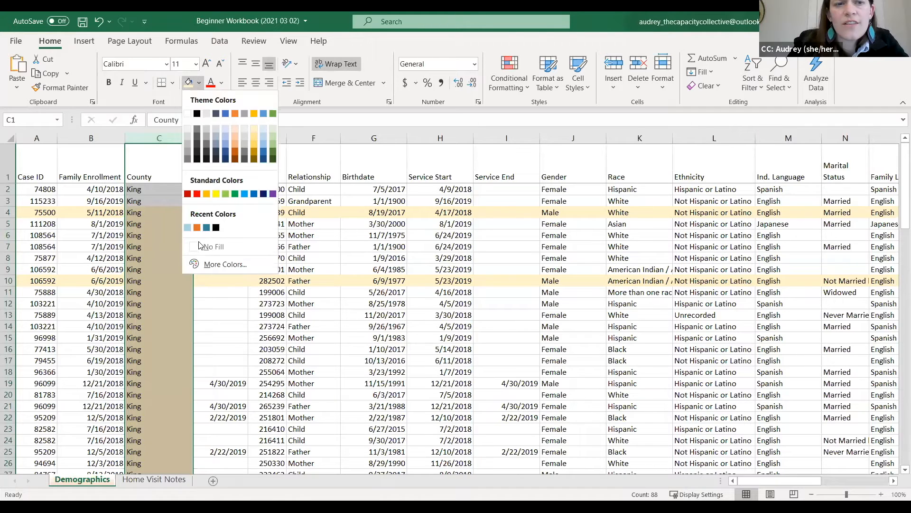
left_click(177, 225)
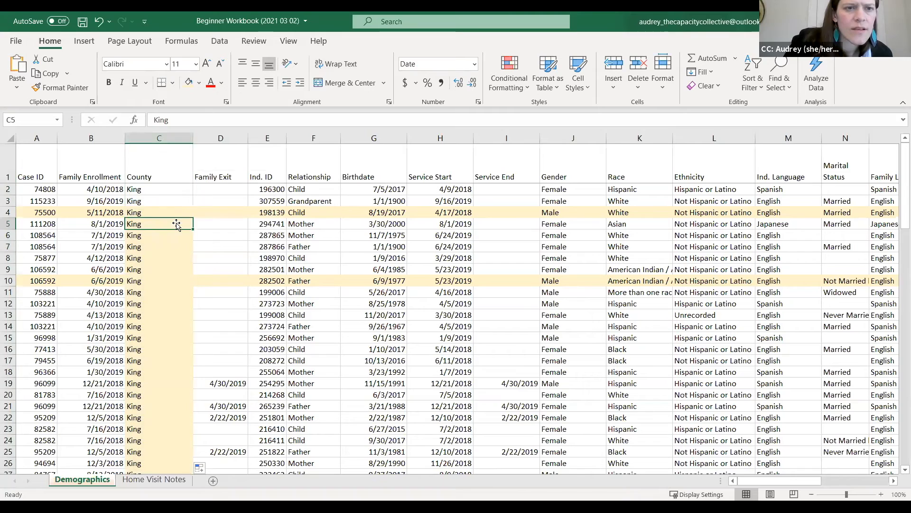
Apply a white fill to the County cells C2 through C88 in place of the yellow highlight
left_click(160, 195)
scroll(160, 269, "down", 1)
scroll(161, 269, "up", 1)
left_click_drag(159, 188, 171, 448)
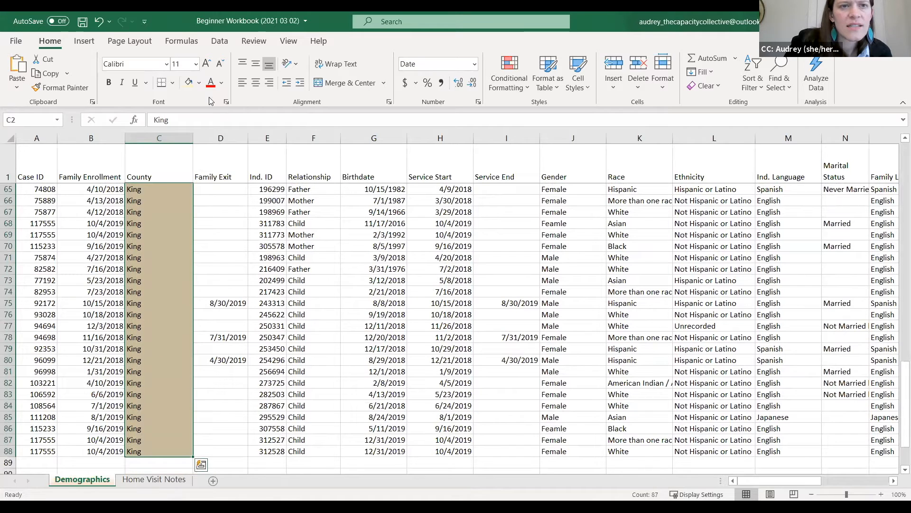
left_click(200, 83)
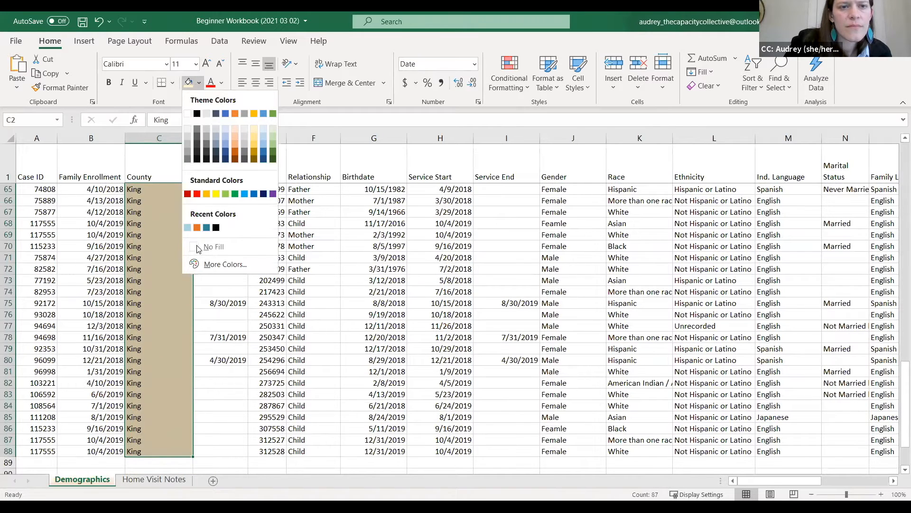
left_click(198, 249)
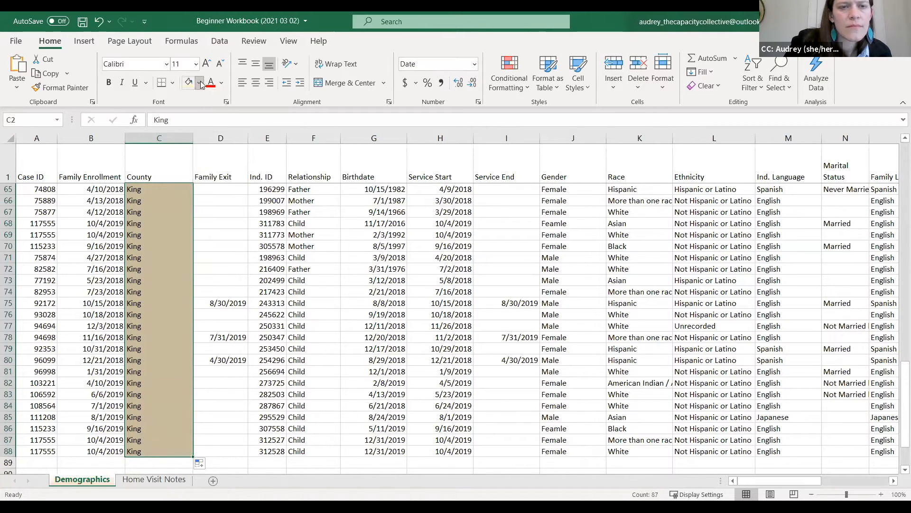
left_click(200, 82)
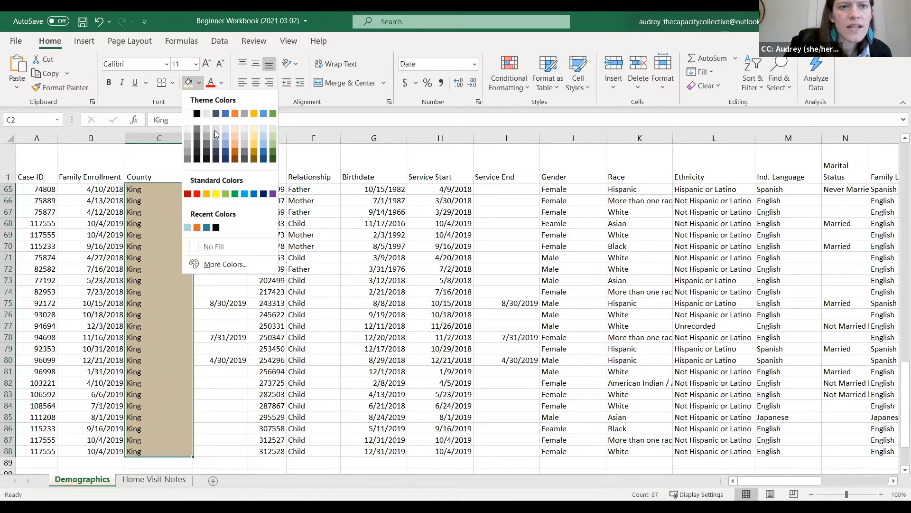
left_click(187, 113)
left_click_drag(159, 246, 159, 234)
scroll(204, 266, "up", 6)
scroll(207, 271, "up", 15)
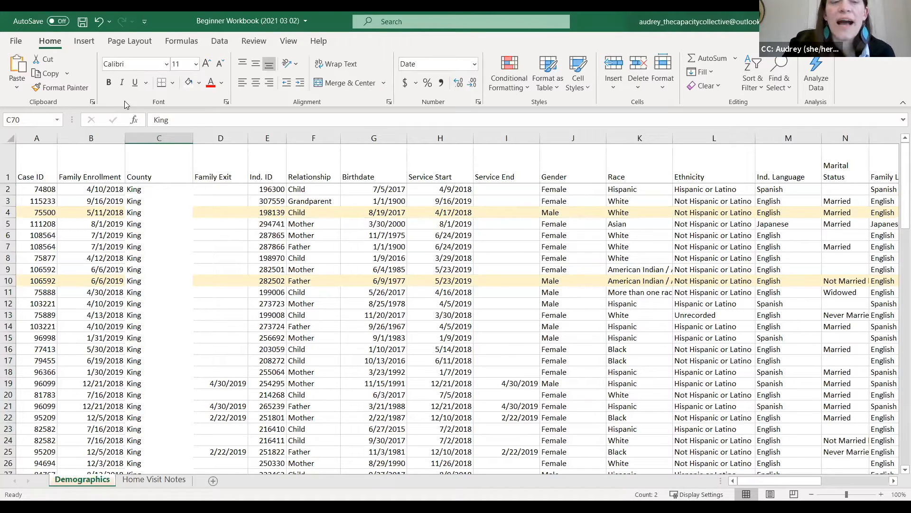
Undo the fill changes, the King entries and the County header in column C
left_click(99, 22)
left_click(99, 23)
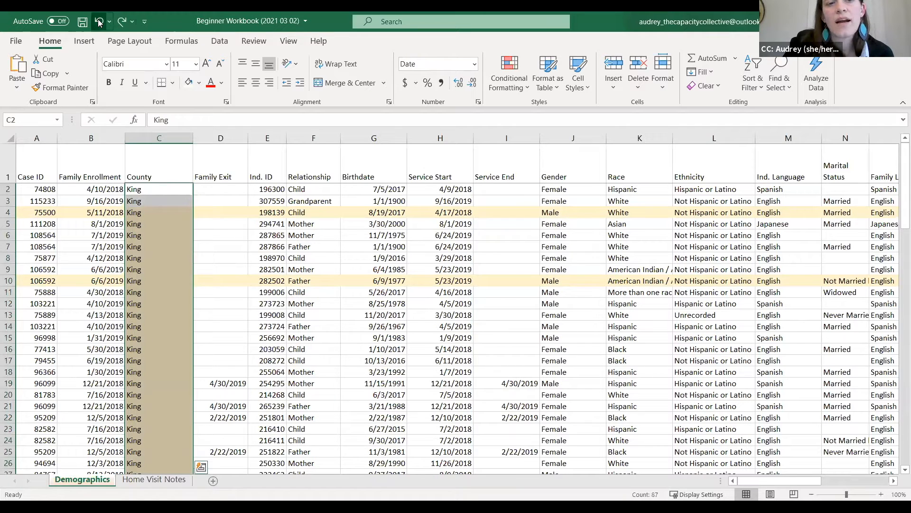
left_click(100, 22)
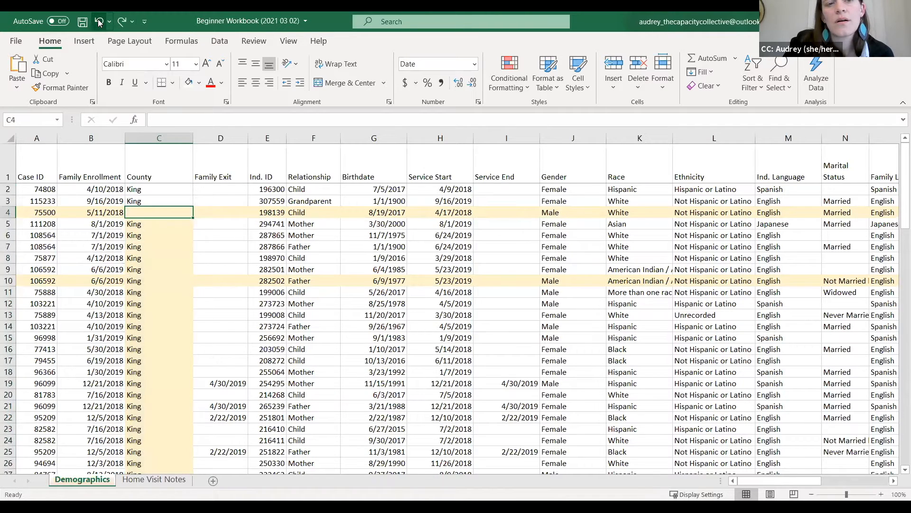
left_click(99, 23)
left_click(99, 23)
left_click(99, 23)
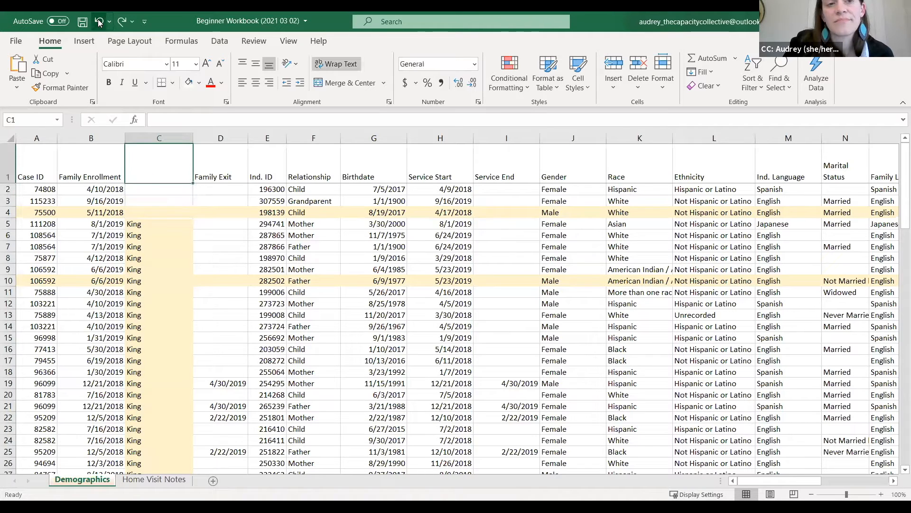
Enter the header County in C1 and King in C2 below it
double_click(160, 164)
type("County")
key("Return")
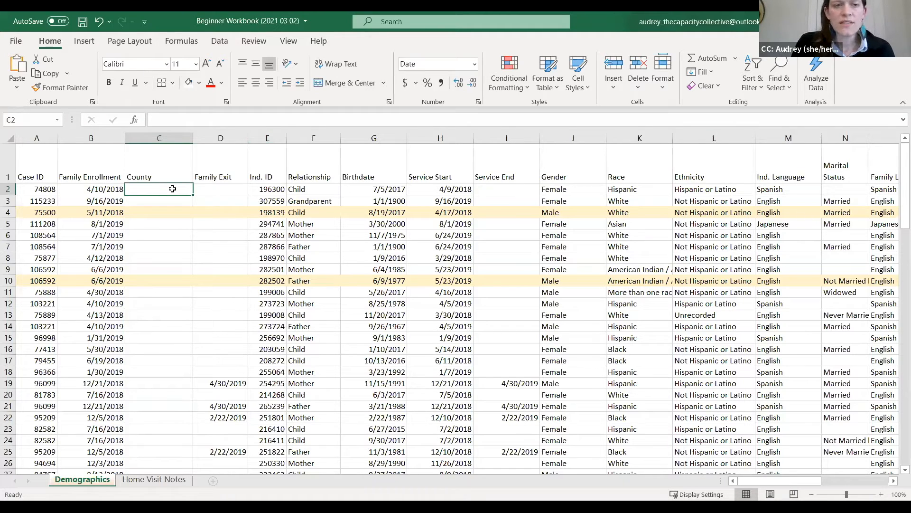
type("King")
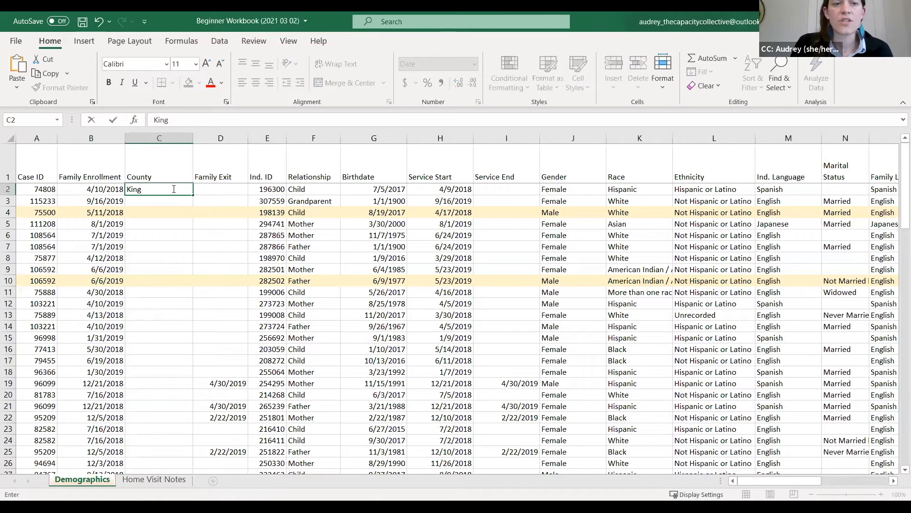
key("Return")
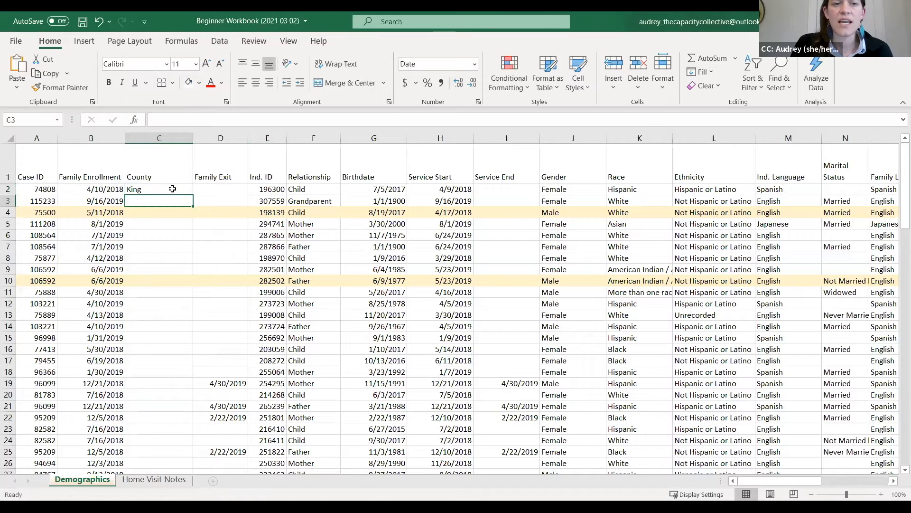
Auto-fill King from C2 down the County column to the last record in row 88 and check it
left_click(175, 189)
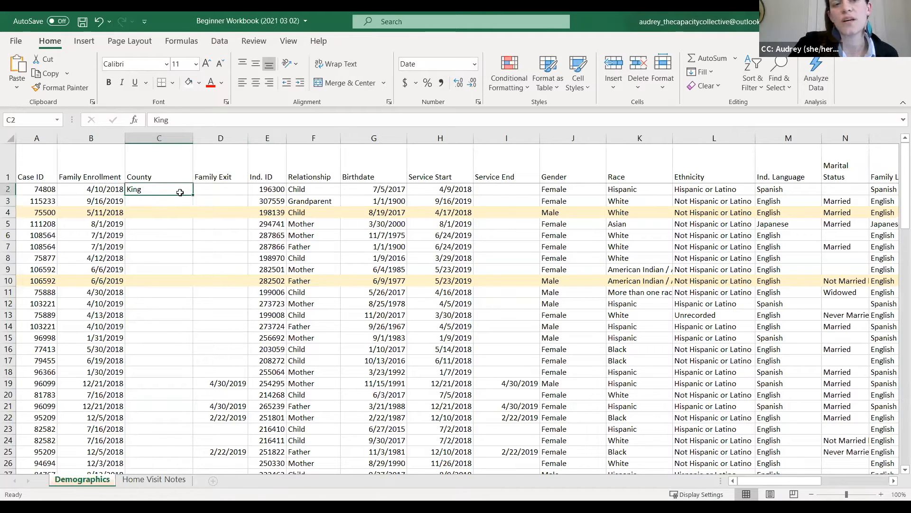
left_click_drag(192, 195, 191, 194)
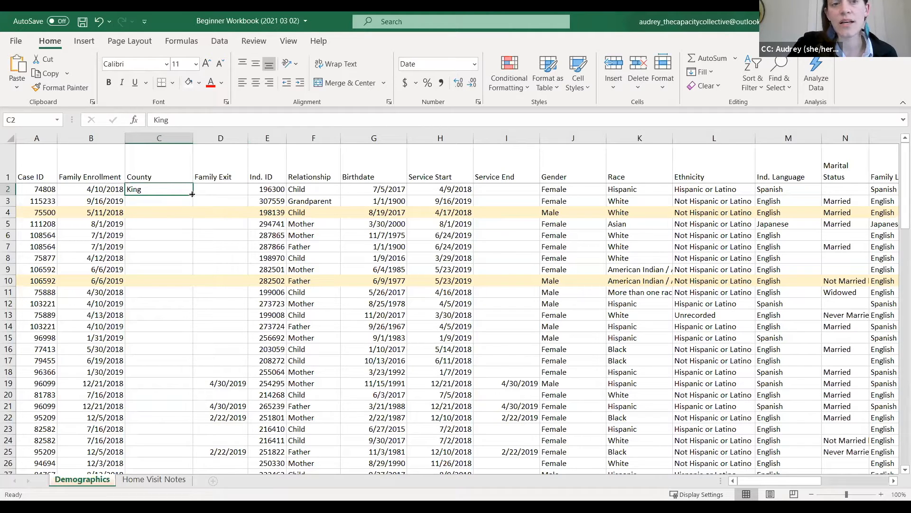
double_click(192, 194)
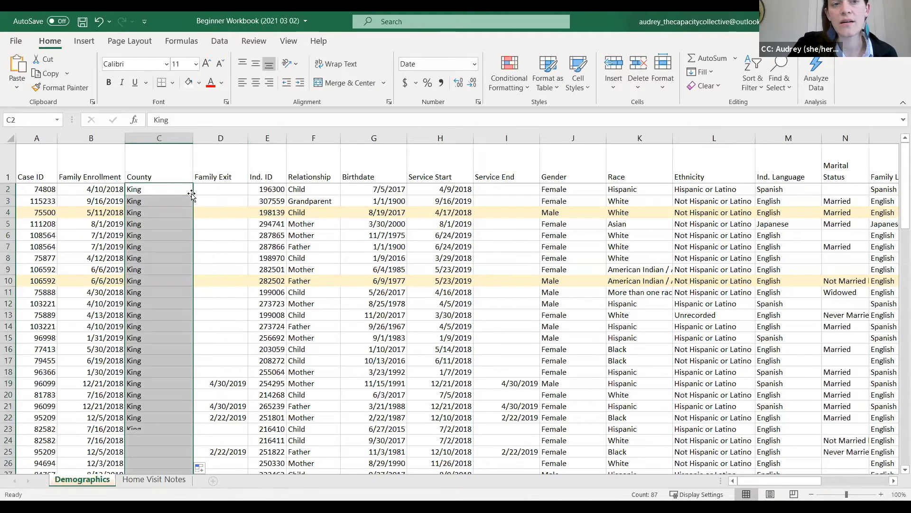
left_click_drag(157, 257, 158, 313)
left_click(158, 256)
scroll(173, 242, "down", 8)
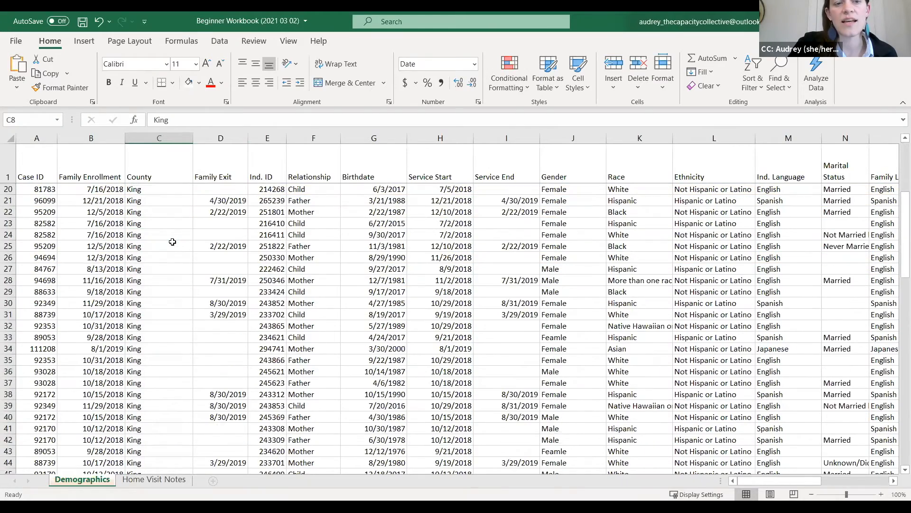
scroll(172, 242, "down", 17)
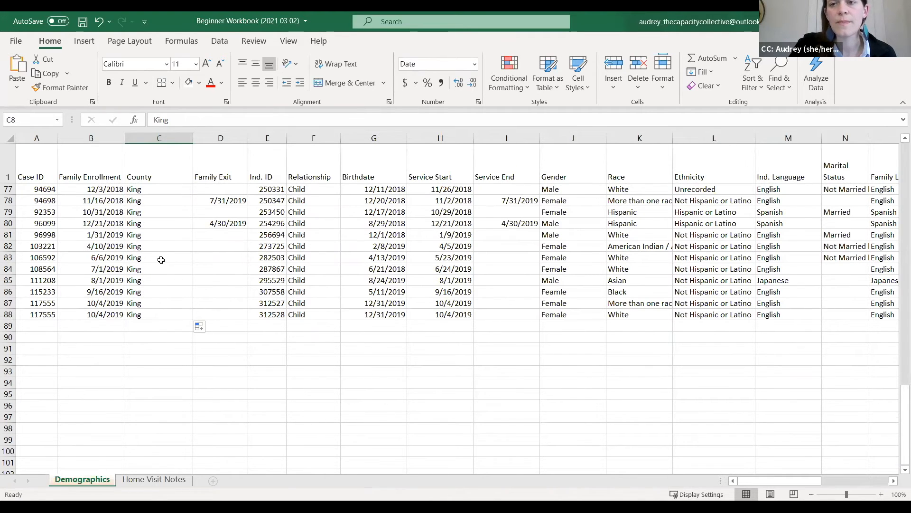
scroll(157, 247, "up", 15)
scroll(156, 242, "up", 10)
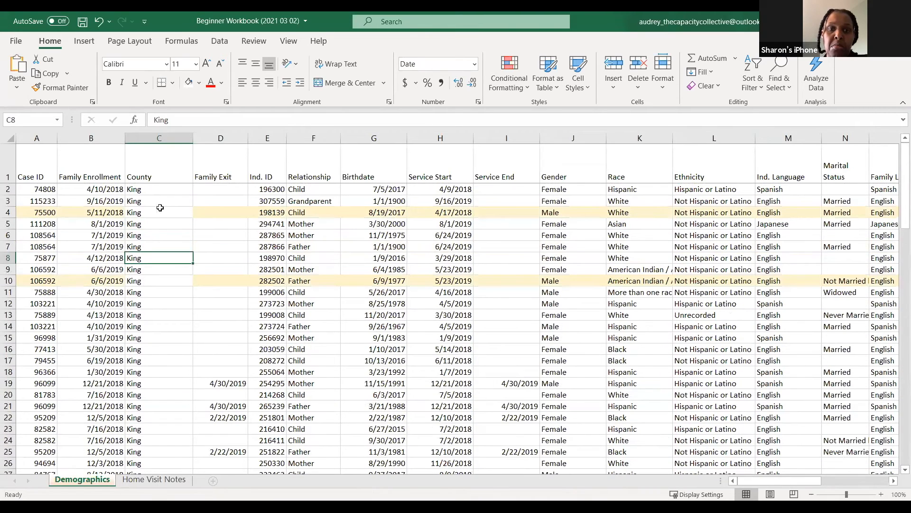
Fill the County cells C4 and C10 with the light gold that matches their highlighted rows
left_click(163, 212)
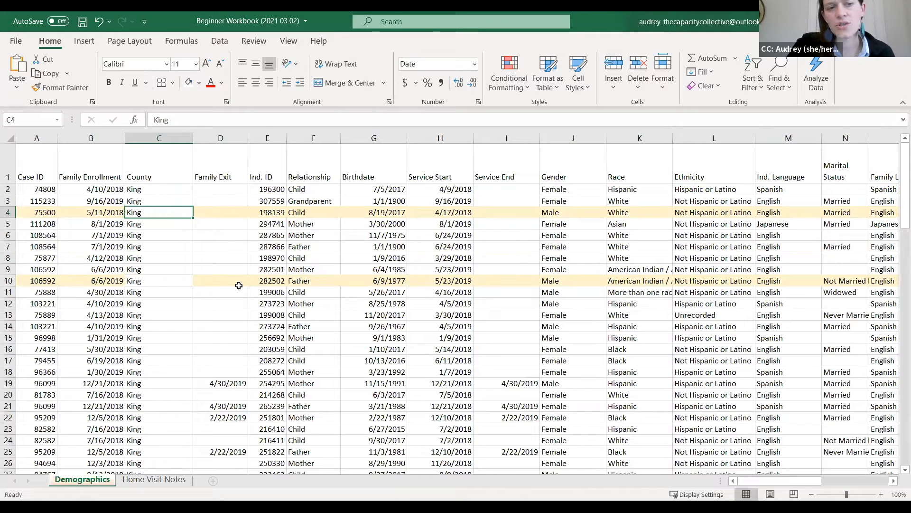
left_click(154, 281, "ctrl")
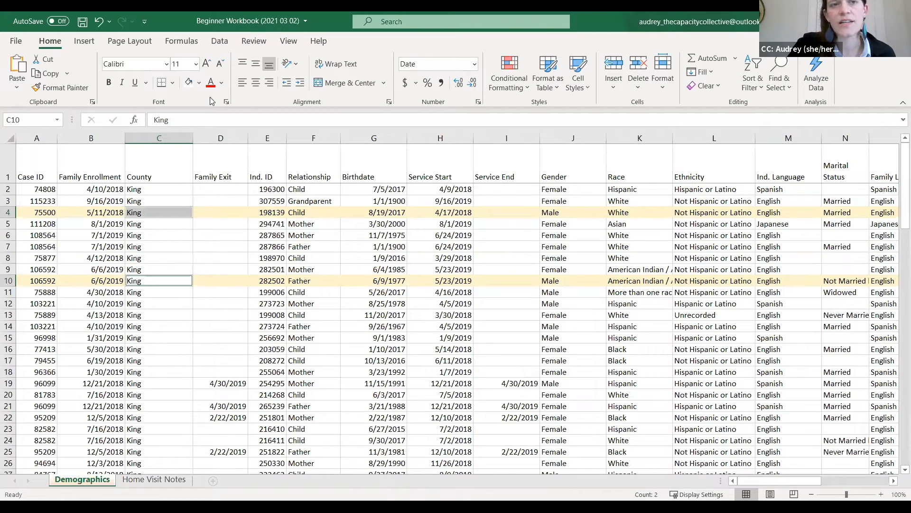
left_click(199, 82)
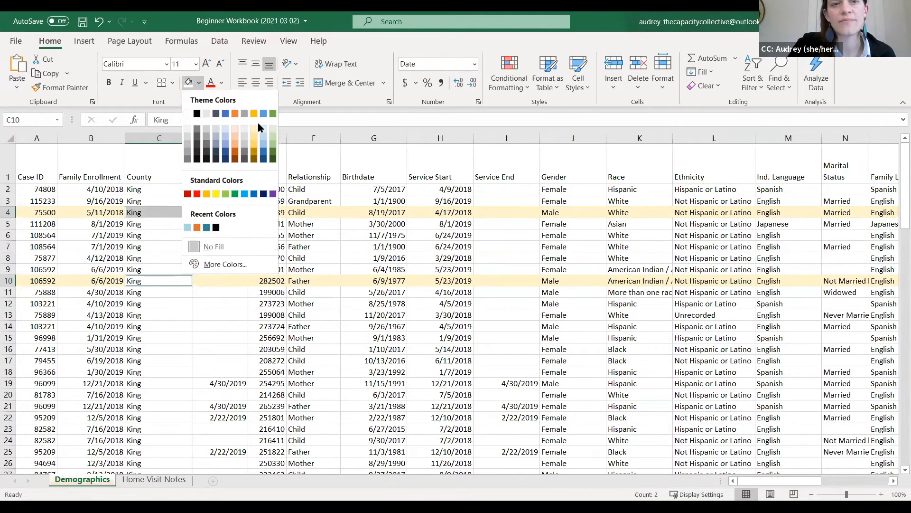
left_click(253, 129)
left_click(172, 244)
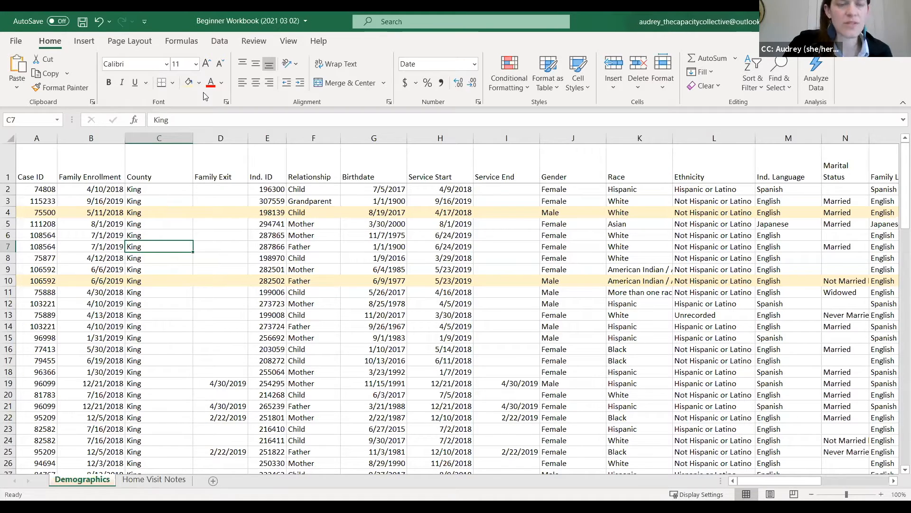
Undo the gold fill, the filled-down King values and the County header in column C
left_click(100, 22)
left_click(100, 22)
left_click(100, 22)
left_click(100, 22)
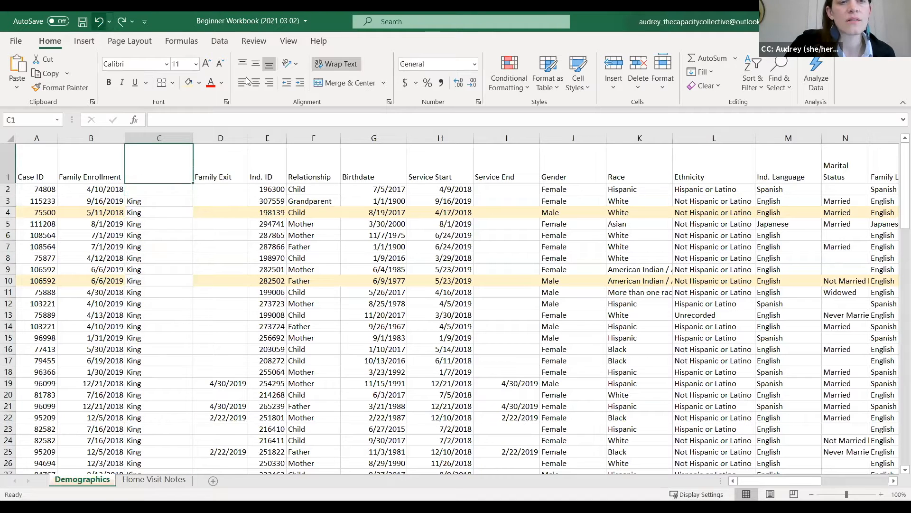
left_click(167, 274)
left_click(214, 247)
left_click(141, 211)
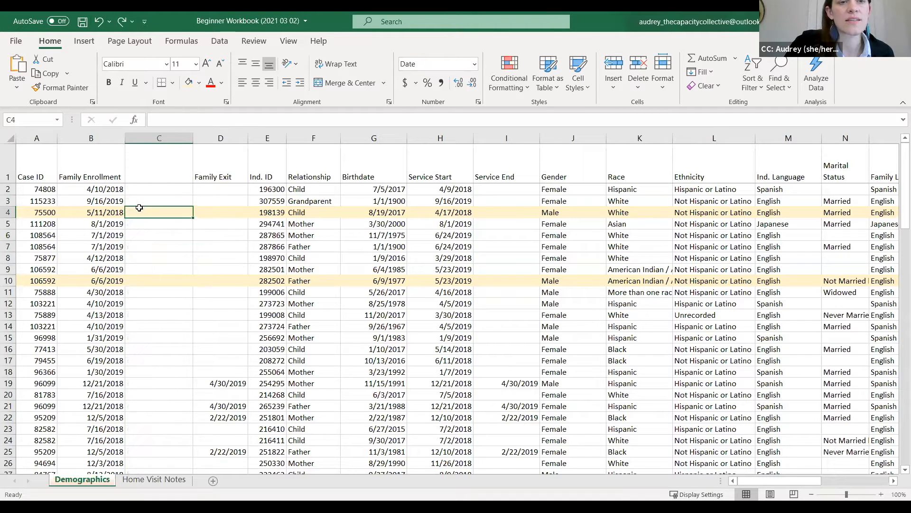
Enter County as the column C header again and King in the first record's cell, C2
left_click(147, 162)
type("County")
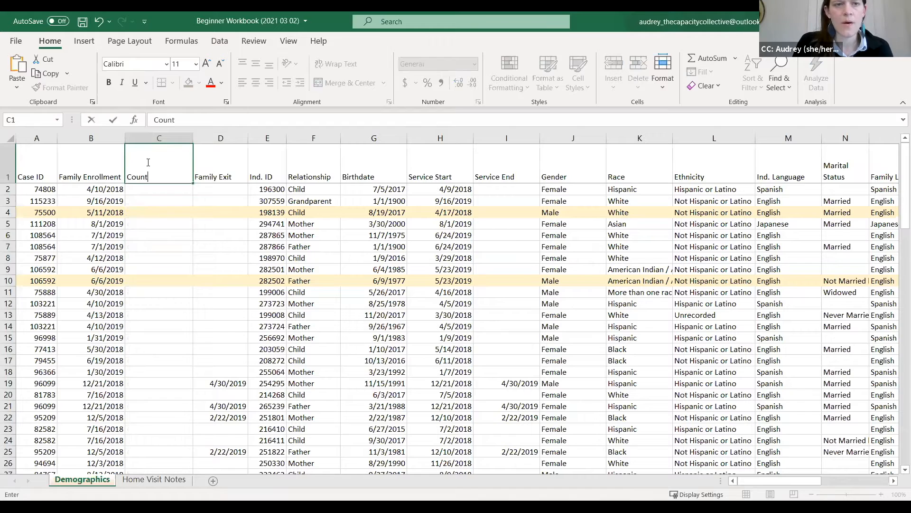
key("Return")
type("Kin")
key("Return")
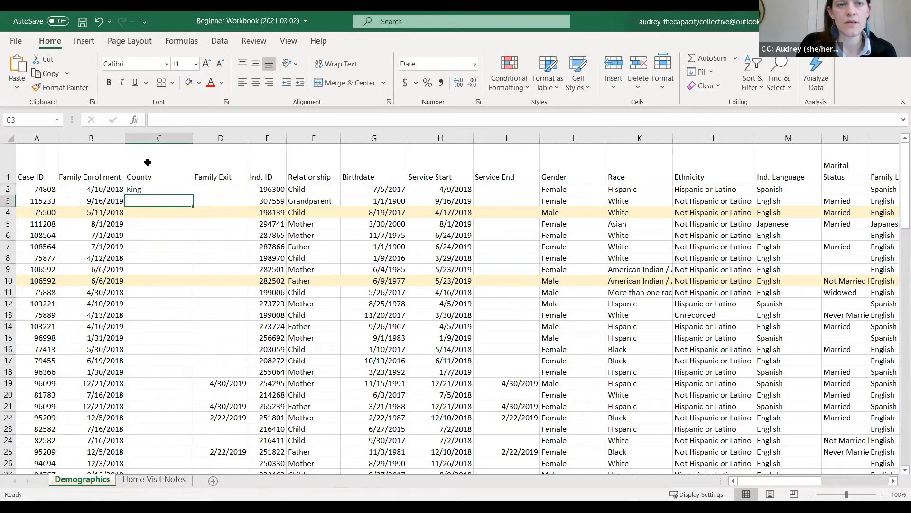
Auto-fill King from C2 down the whole County column and undo that fill
left_click(140, 188)
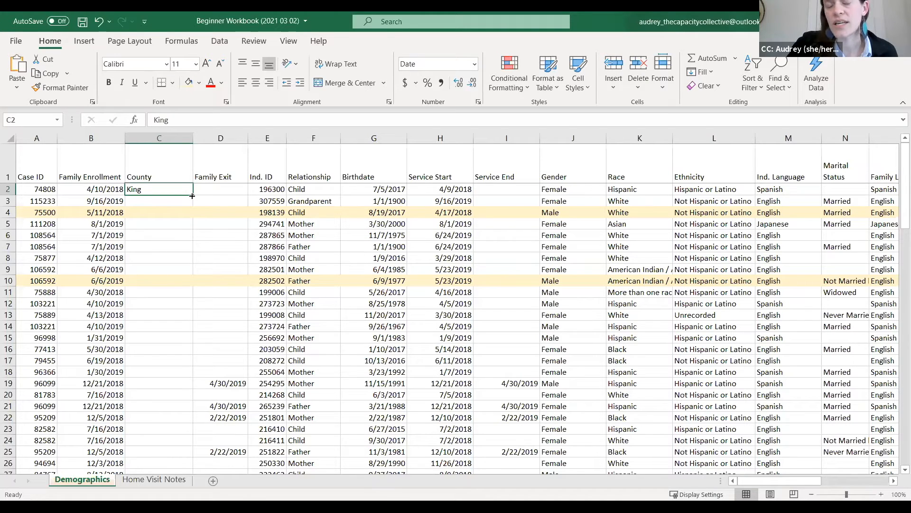
double_click(192, 196)
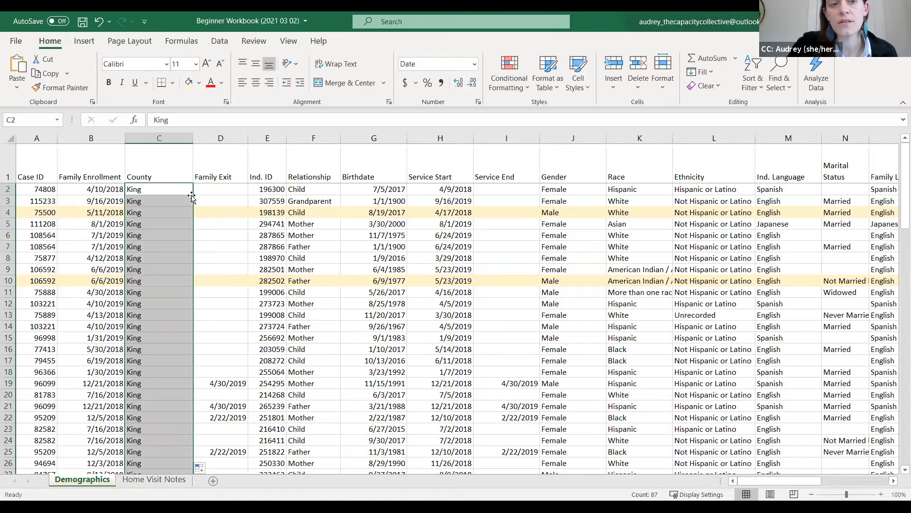
key("ctrl+z")
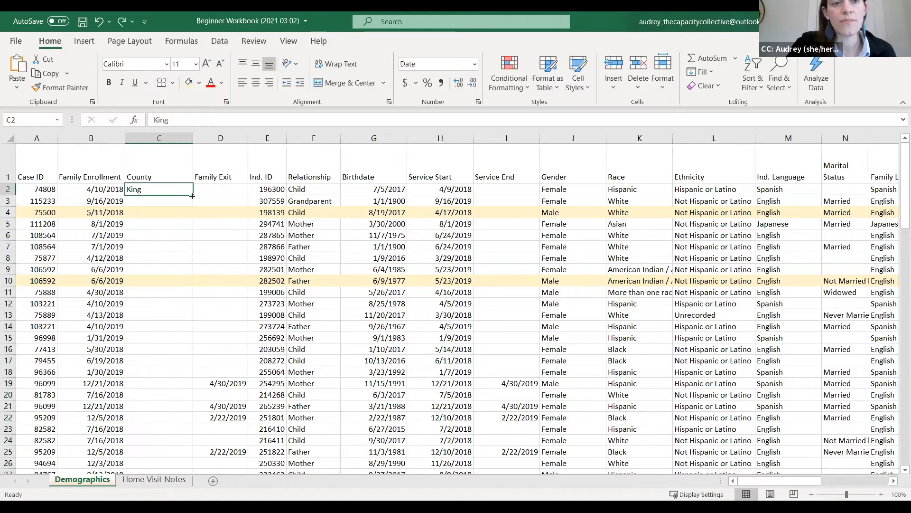
Extend King manually from C2 down the County column through row 88
left_click_drag(192, 195, 191, 195)
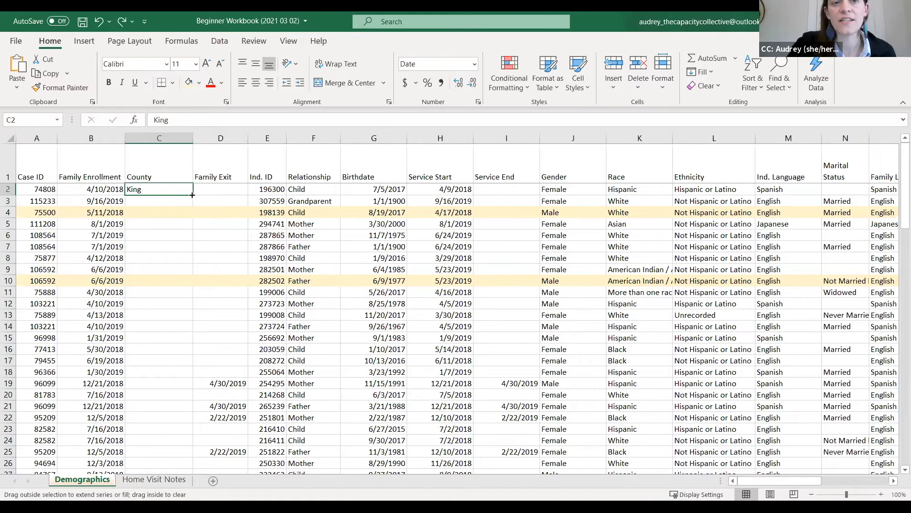
left_click_drag(175, 366, 166, 455)
scroll(167, 279, "up", 20)
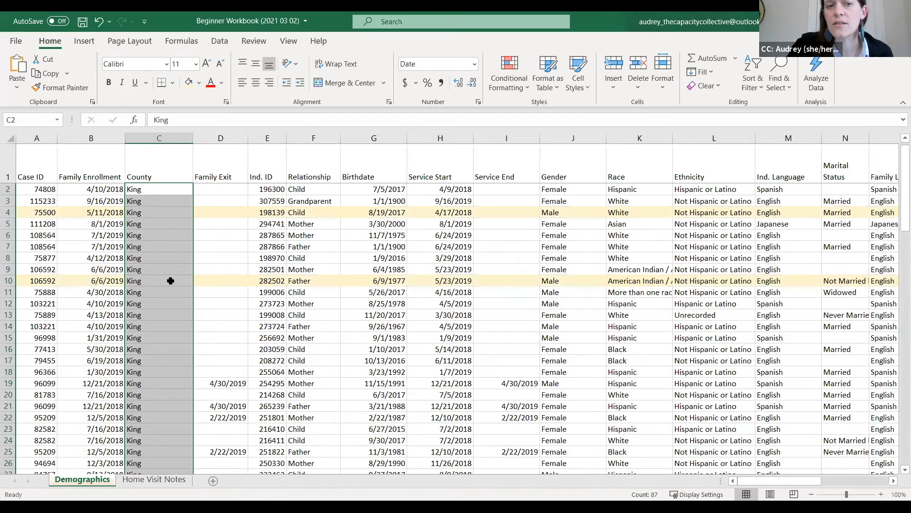
Clear the contents of the entire County column C
left_click(158, 192)
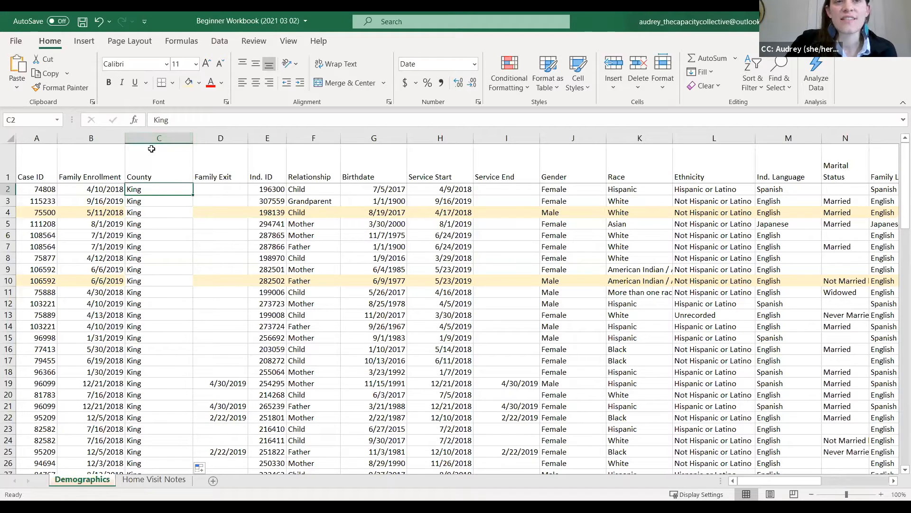
left_click(160, 138)
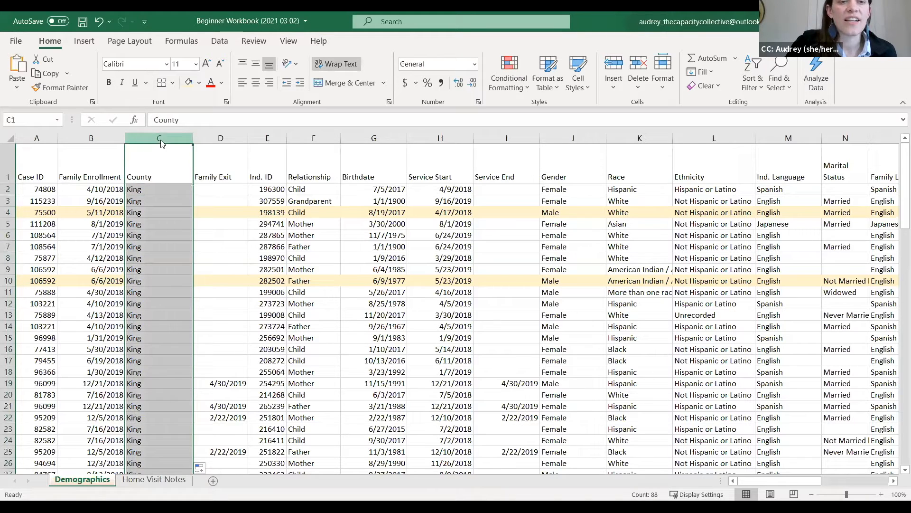
right_click(161, 144)
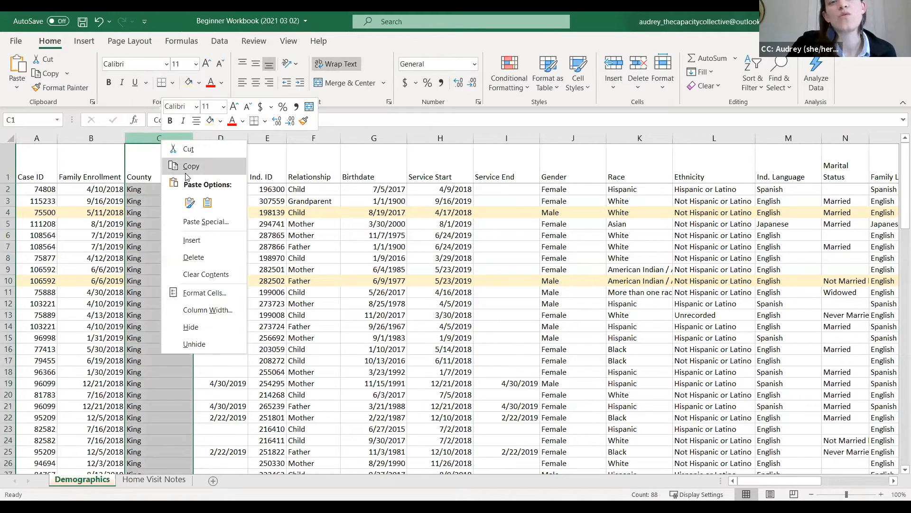
left_click(197, 274)
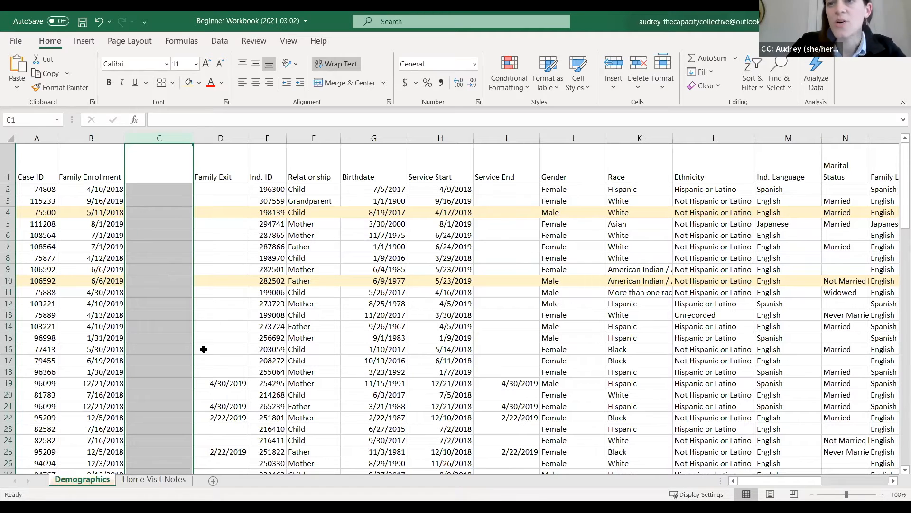
Clear the contents of column C again and delete the empty column between Family Enrollment and Family Exit
right_click(162, 141)
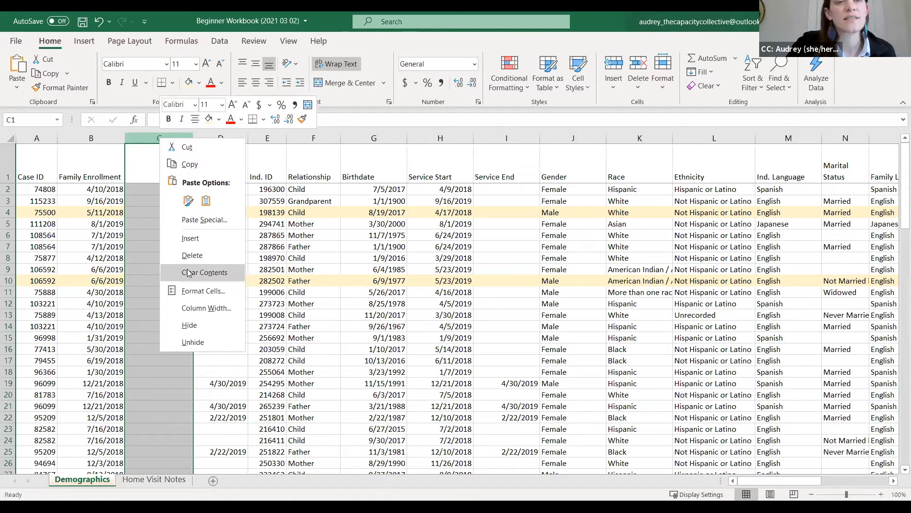
left_click(188, 272)
left_click(162, 223)
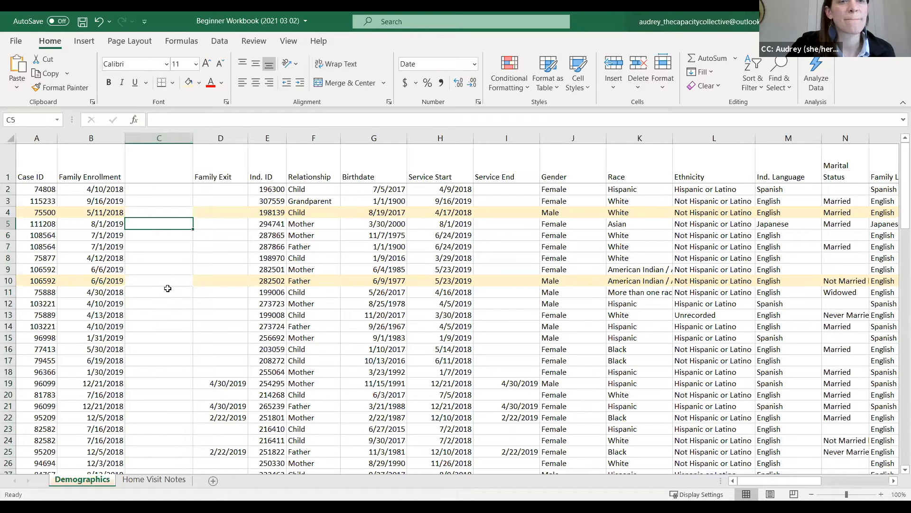
right_click(153, 138)
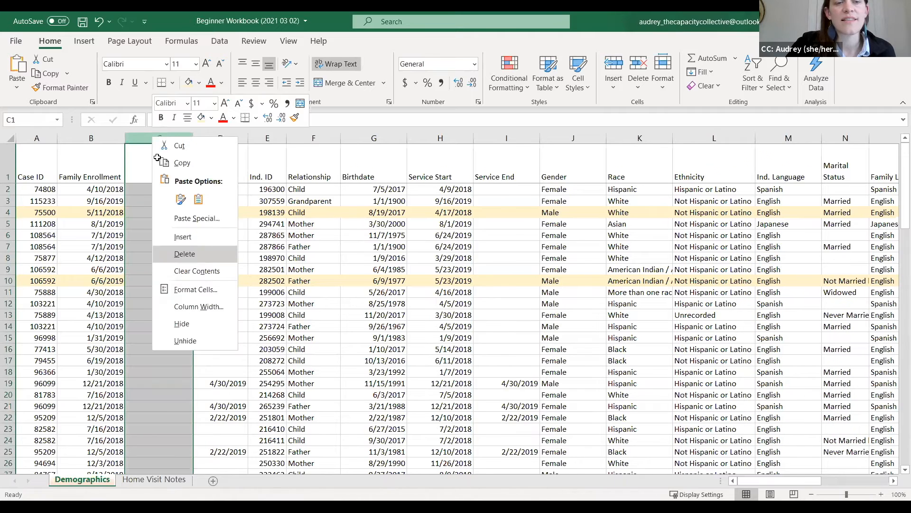
left_click(189, 255)
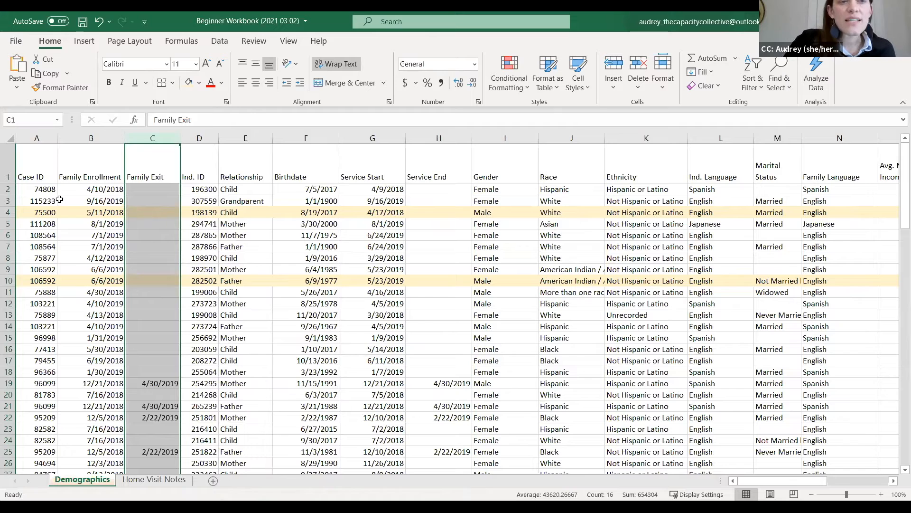
Insert a blank column between the Case ID and Family Enrollment columns
left_click(37, 173)
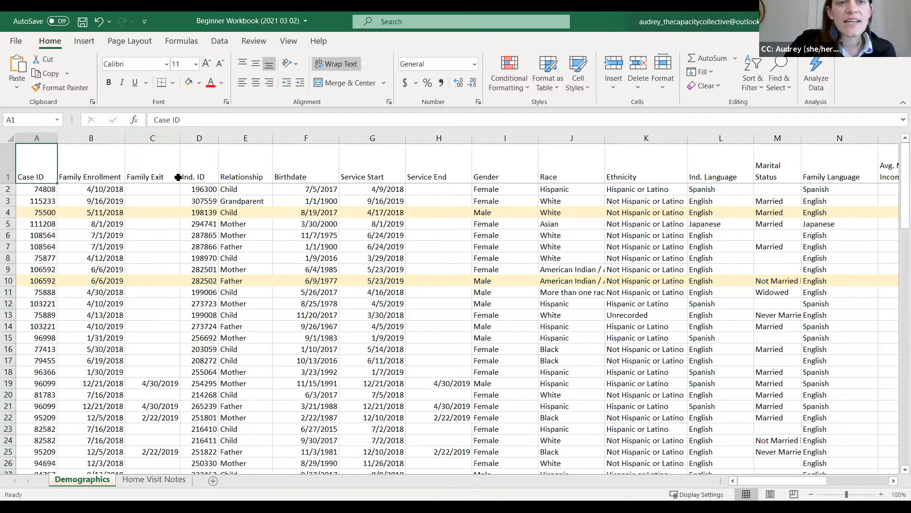
left_click(199, 172)
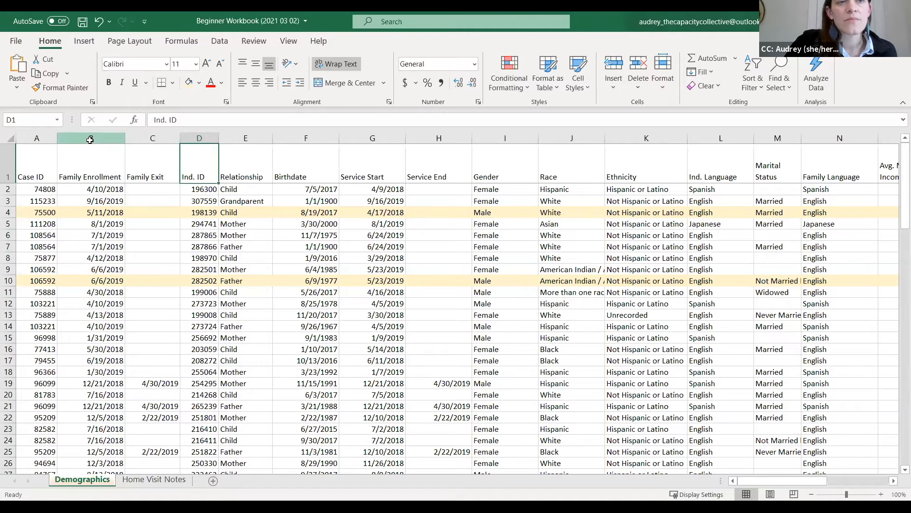
left_click(90, 139)
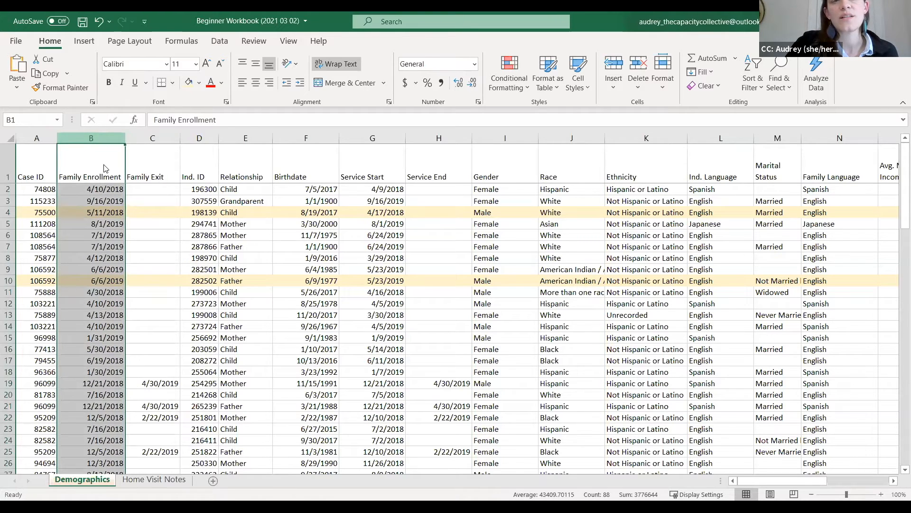
right_click(96, 138)
left_click(625, 73)
left_click(624, 71)
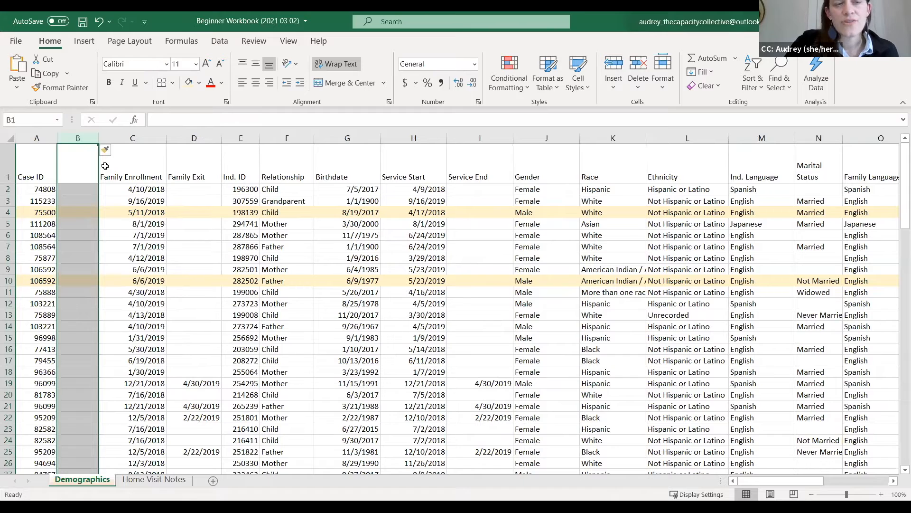
Cut the Ind. ID column and paste it into the blank column B beside Case ID
left_click(242, 137)
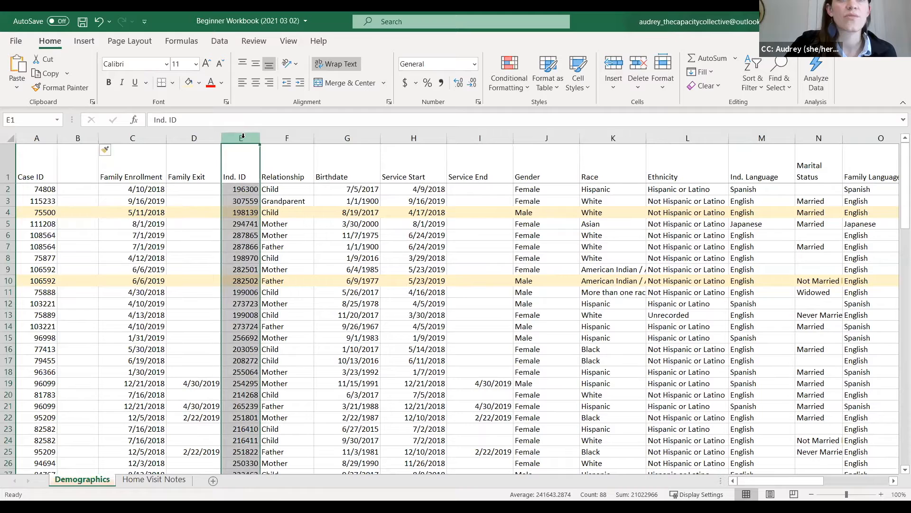
right_click(243, 138)
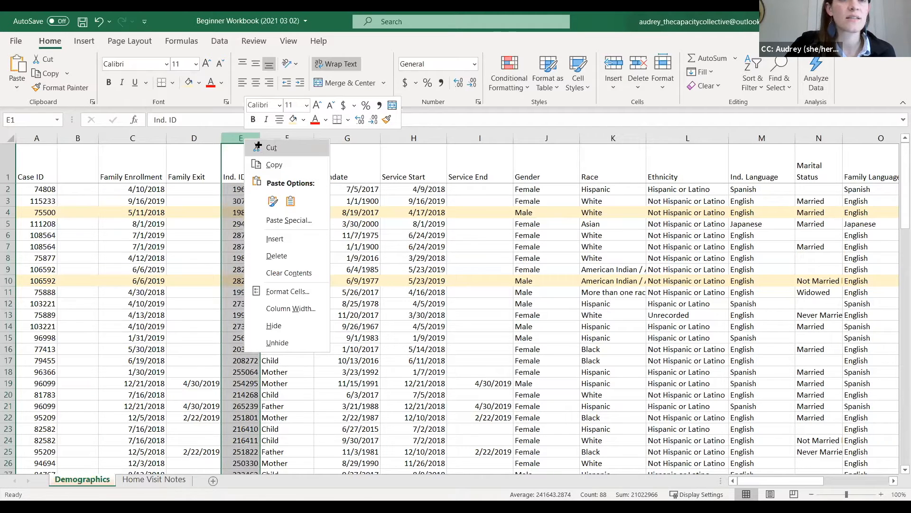
left_click(269, 148)
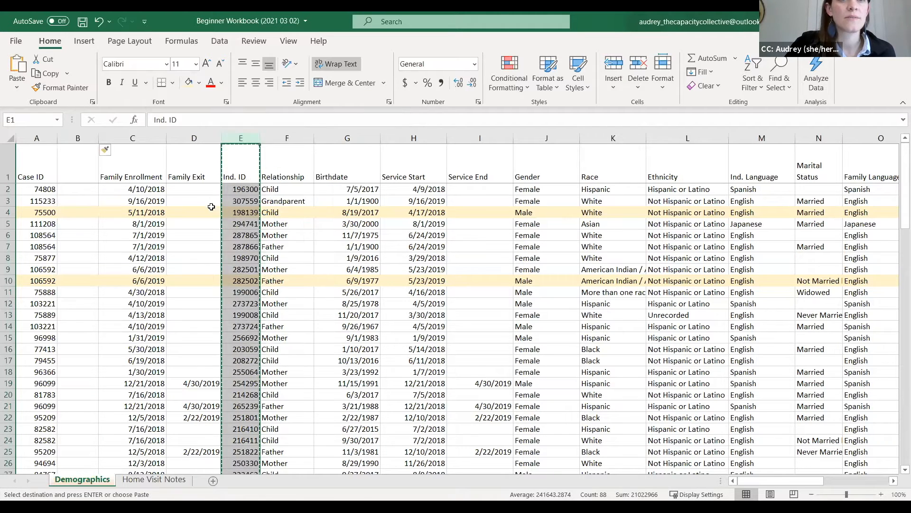
left_click(78, 137)
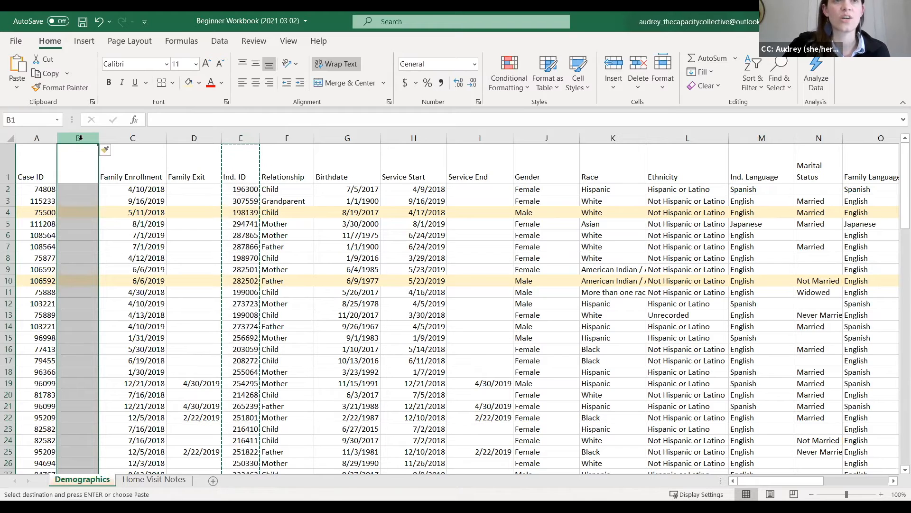
key("Escape")
left_click(18, 69)
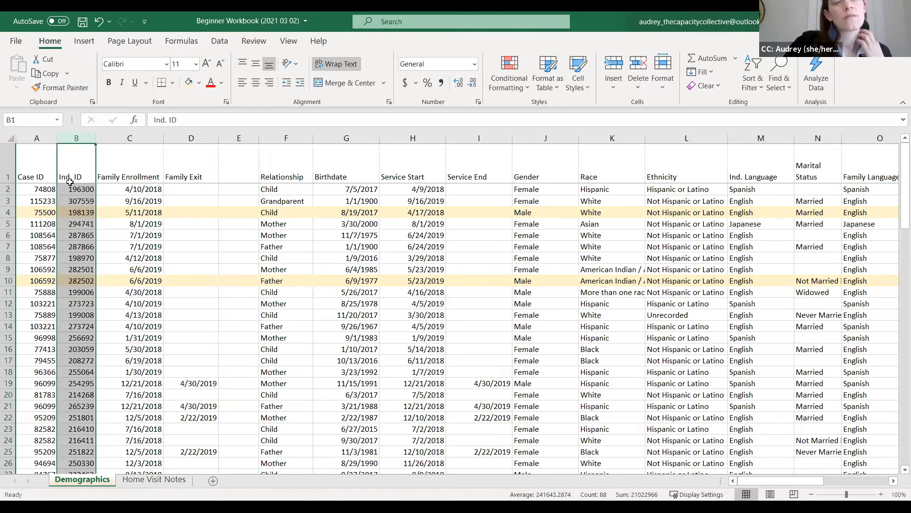
Undo the Ind. ID column move and the insertion of the blank column B
left_click(100, 22)
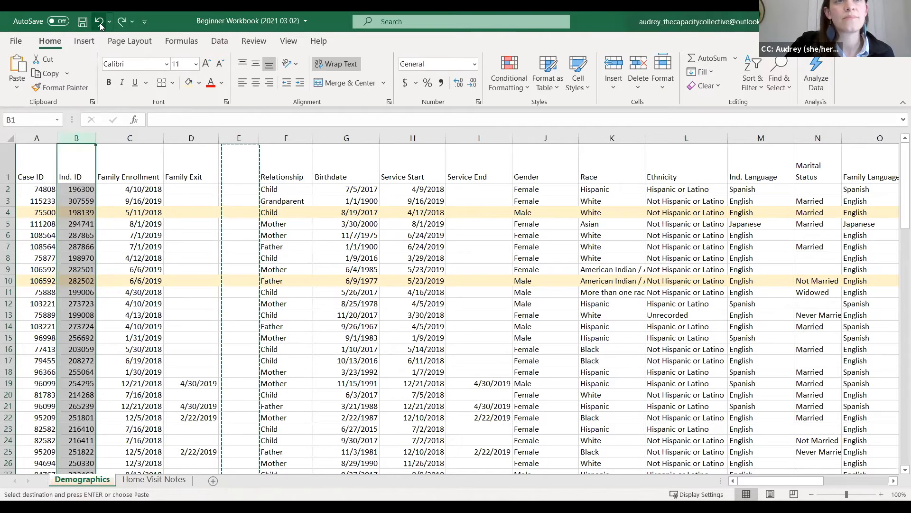
left_click(103, 23)
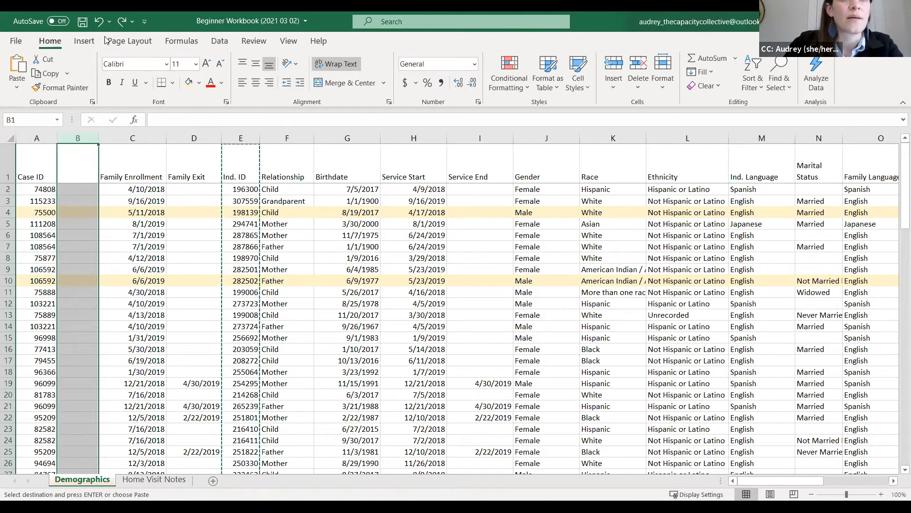
left_click(99, 22)
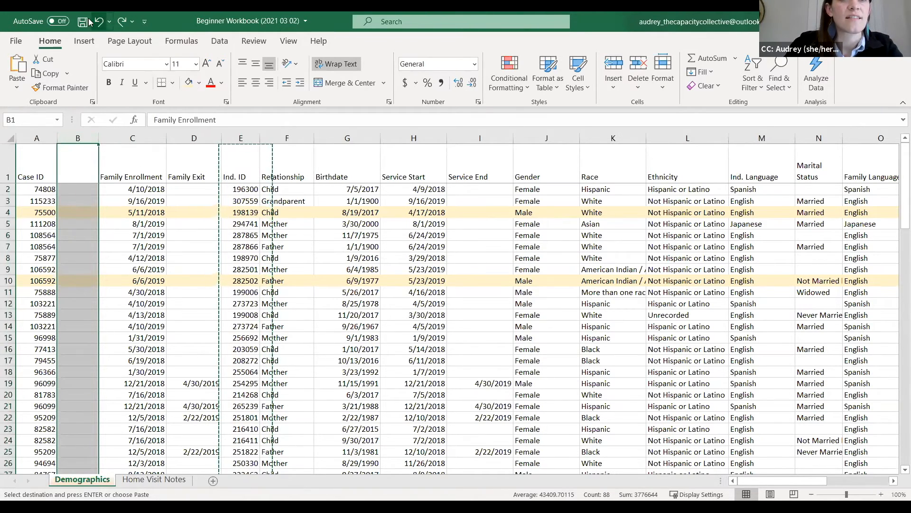
key("Escape")
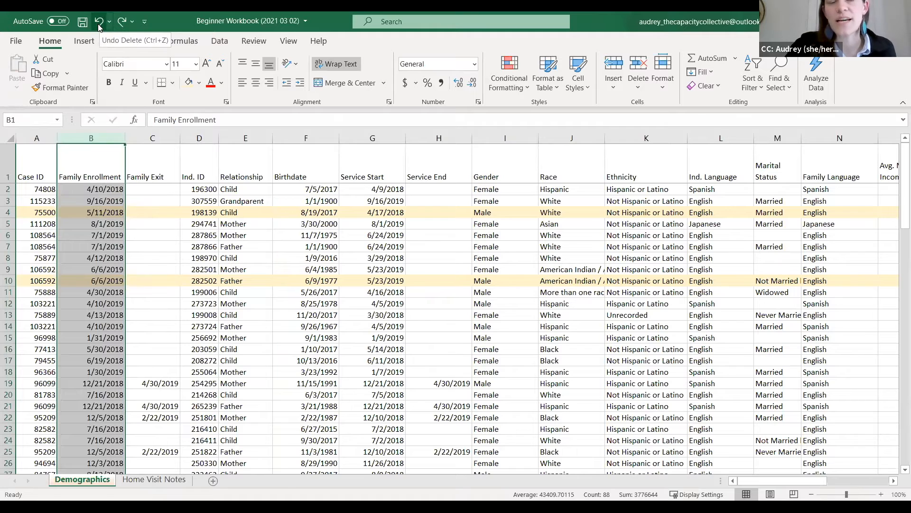
Move the Ind. ID column directly before Family Enrollment by cutting it and inserting the cut cells at column B
right_click(195, 138)
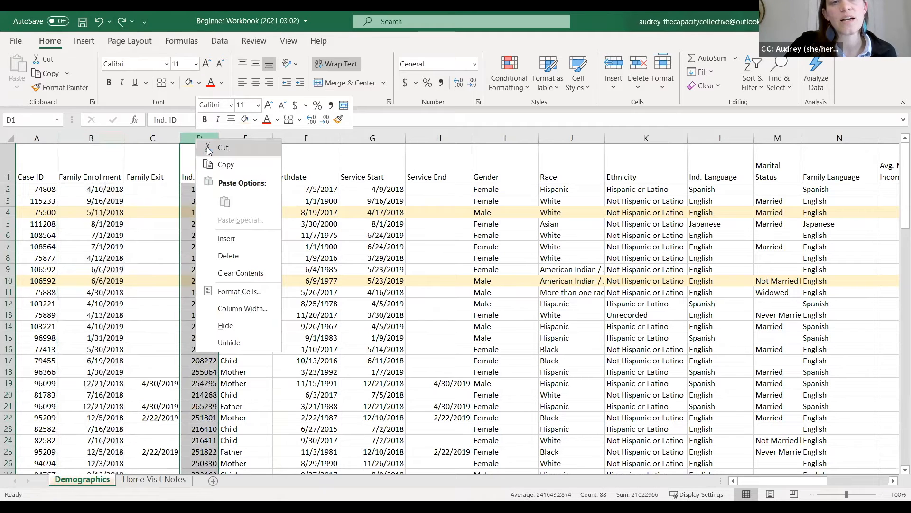
left_click(208, 148)
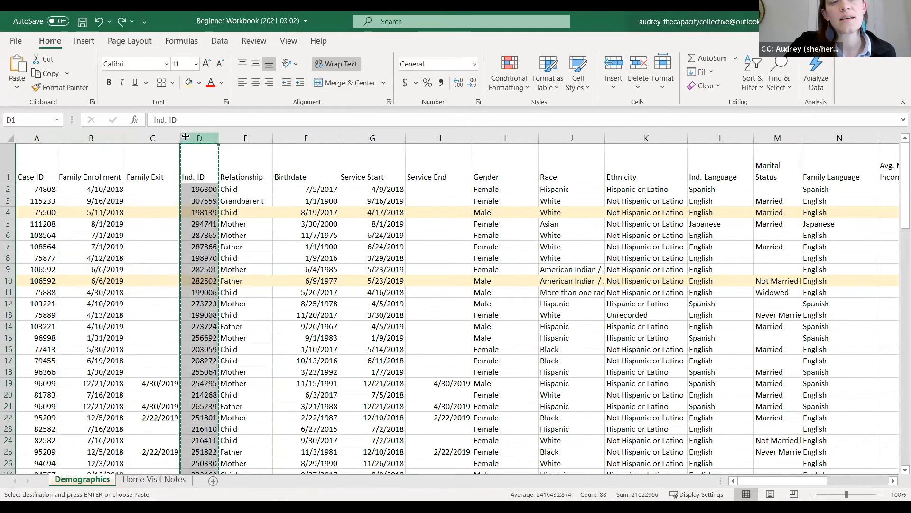
right_click(75, 140)
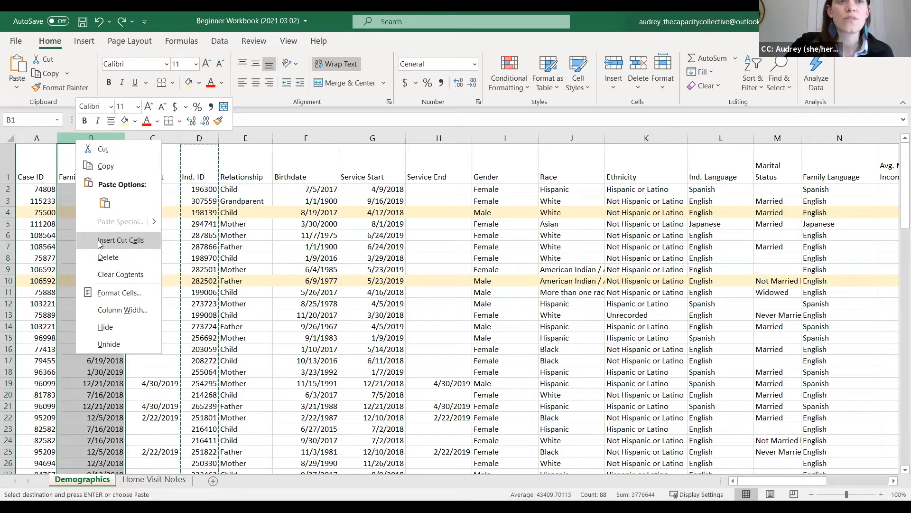
left_click(99, 241)
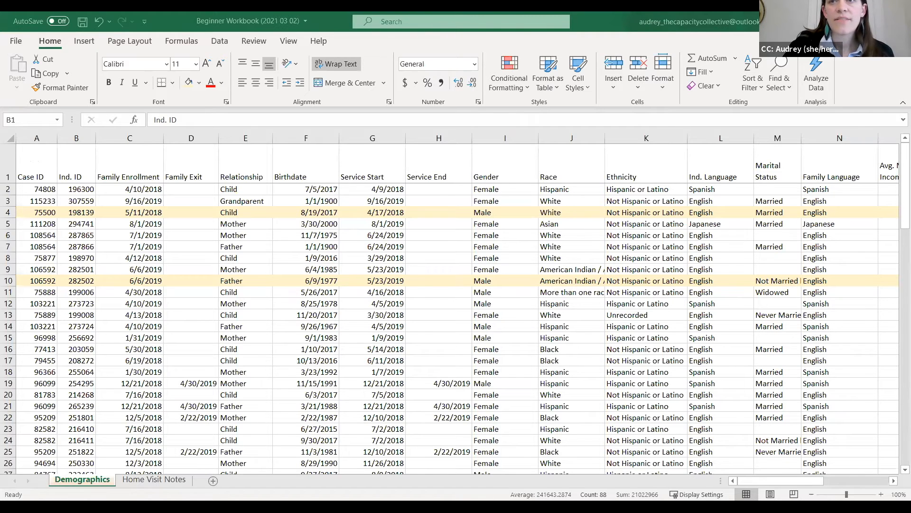
Increase the font size of the entire header row to 12
left_click(871, 22)
left_click(867, 75)
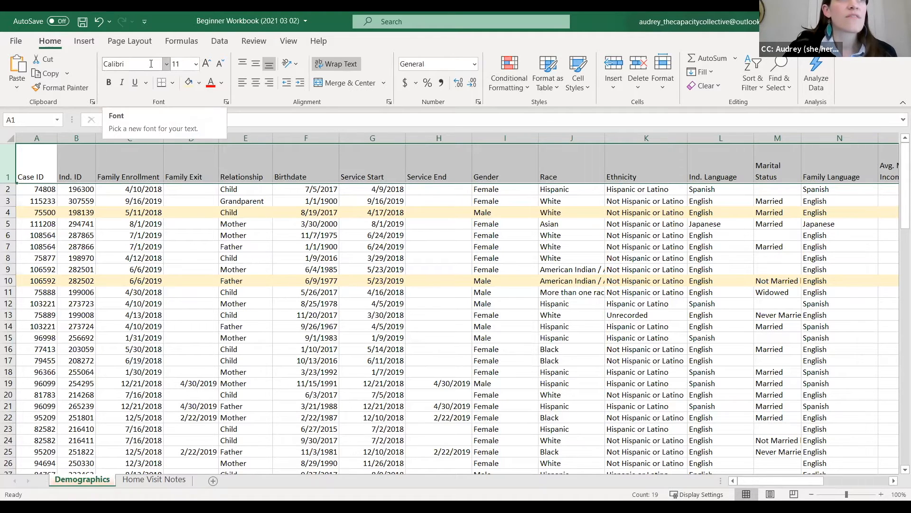
left_click(207, 65)
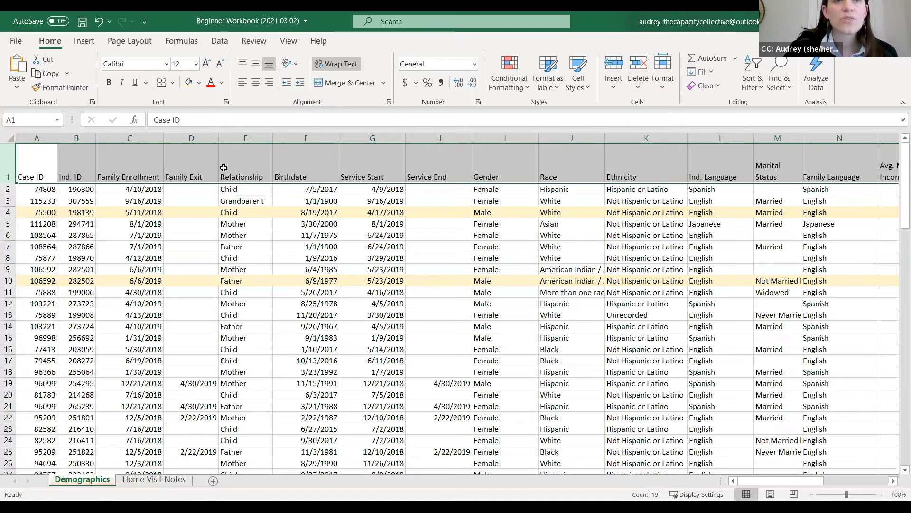
Apply All Borders to the header row and select a cell outside it to view the result
left_click(172, 85)
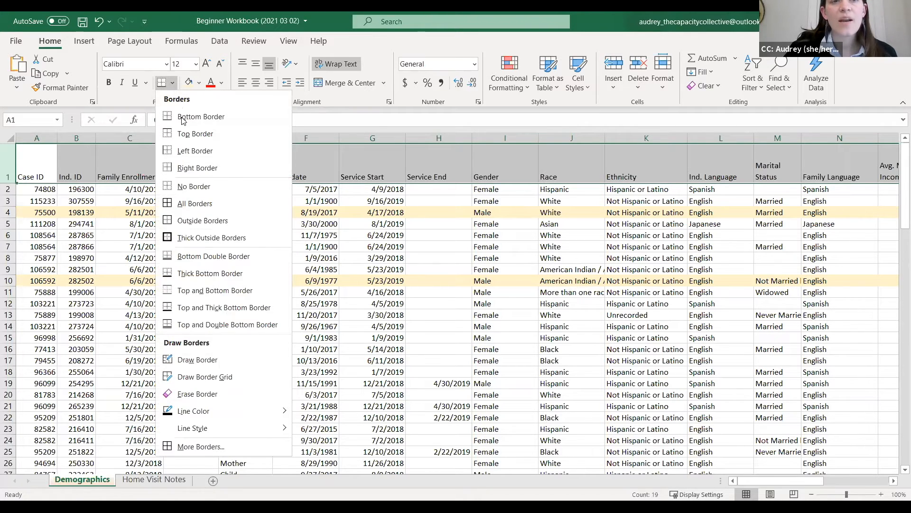
left_click(199, 202)
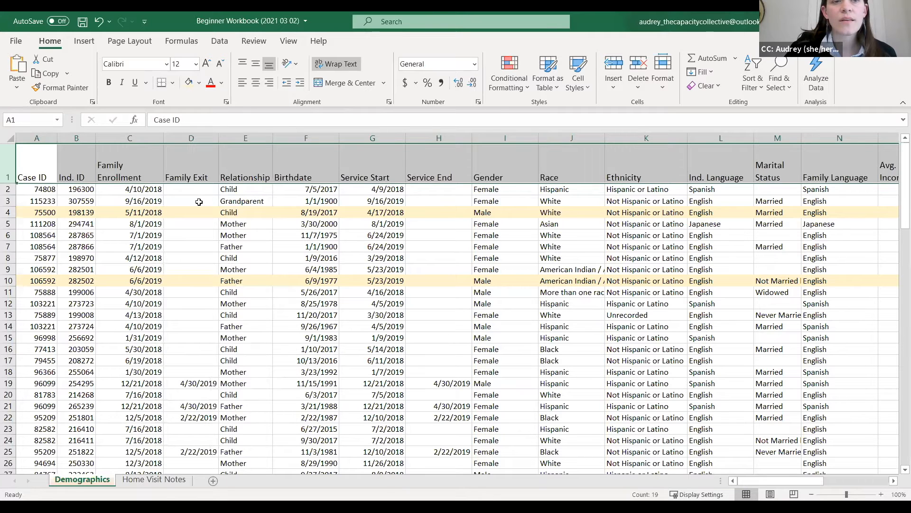
left_click(197, 201)
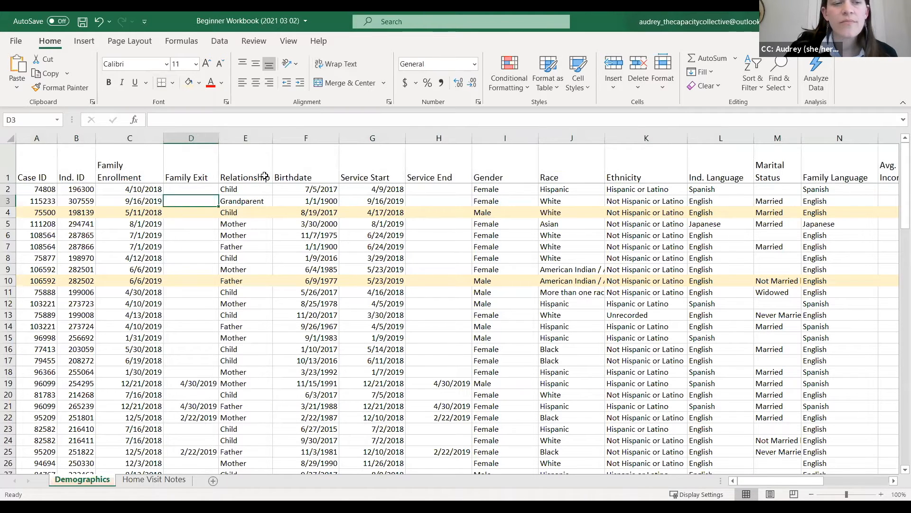
Apply a Thick Bottom Border to the whole header row, reapplying it once
left_click(7, 165)
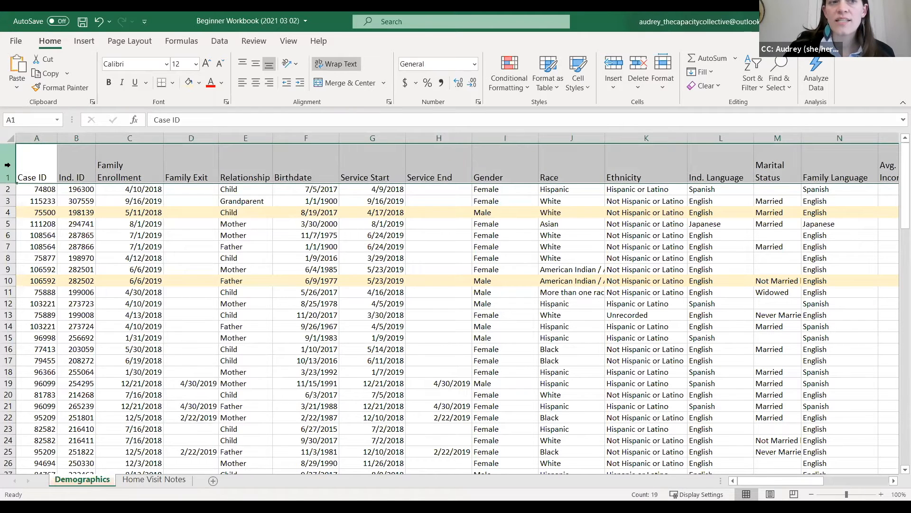
left_click(174, 84)
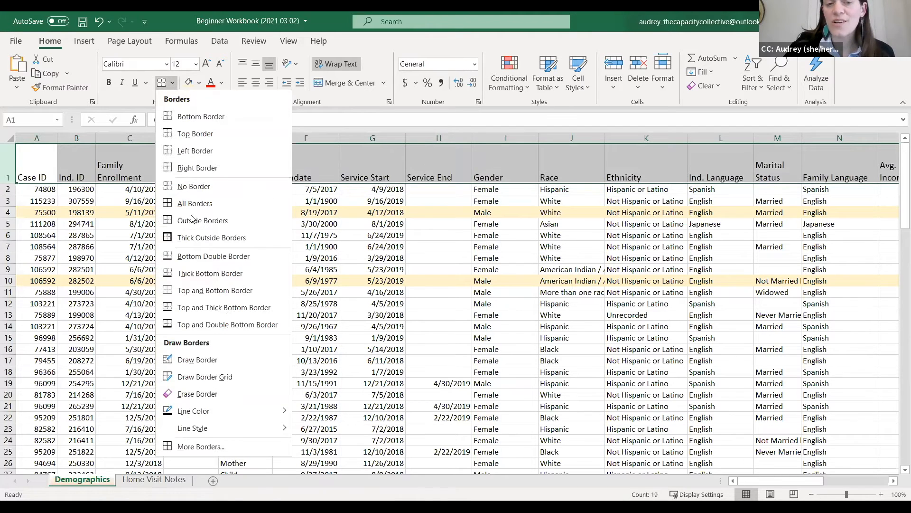
left_click(203, 273)
left_click(247, 230)
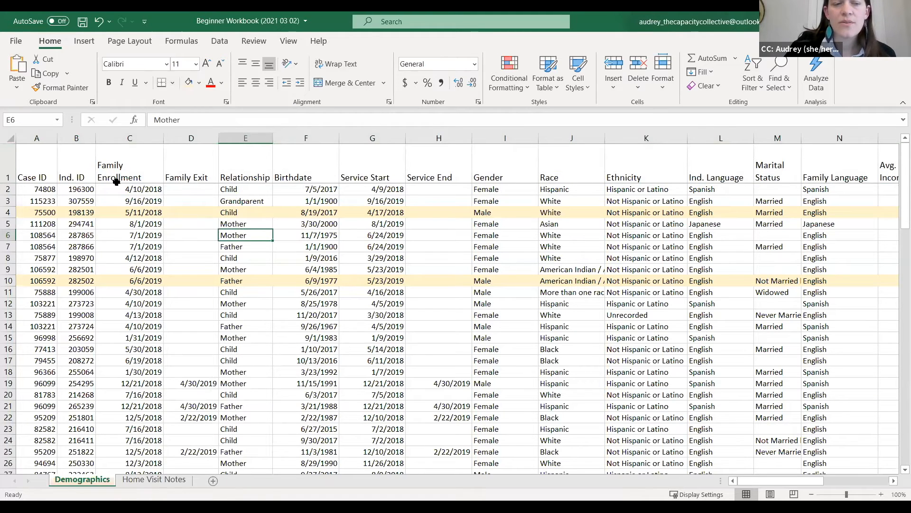
left_click(7, 166)
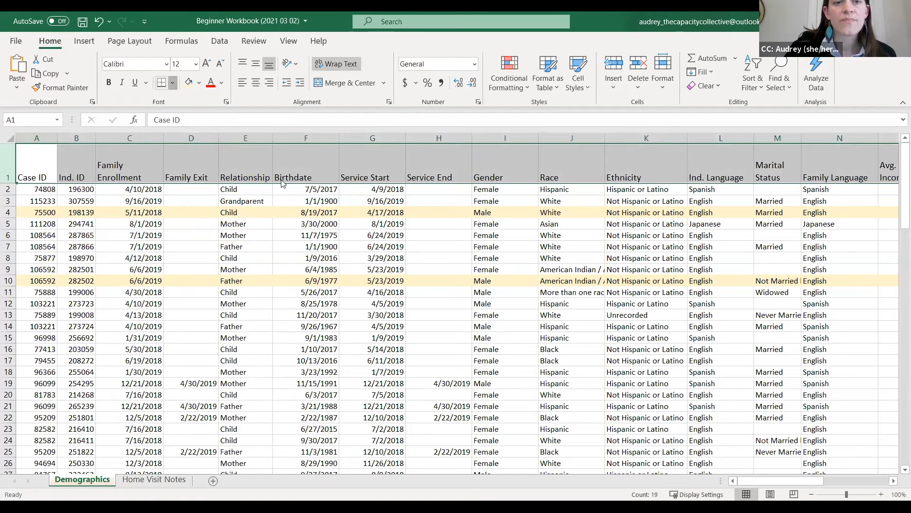
left_click(172, 83)
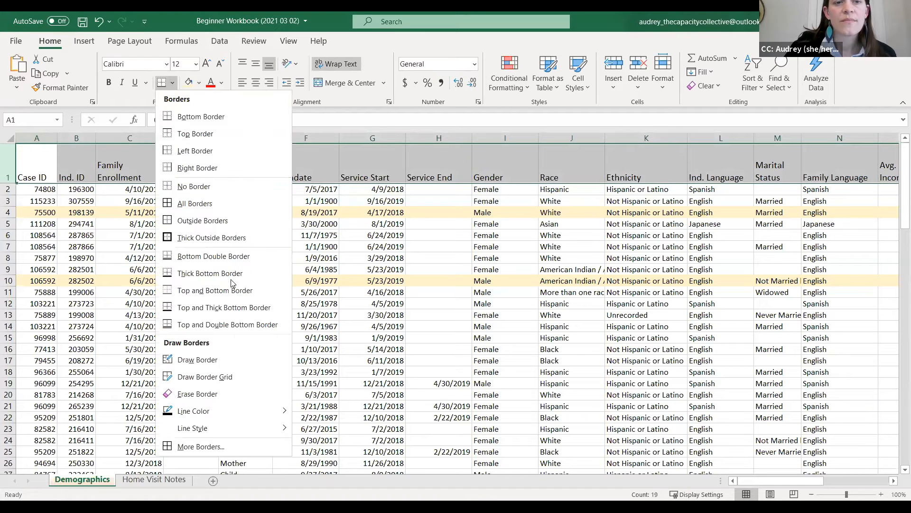
left_click(199, 274)
left_click(240, 256)
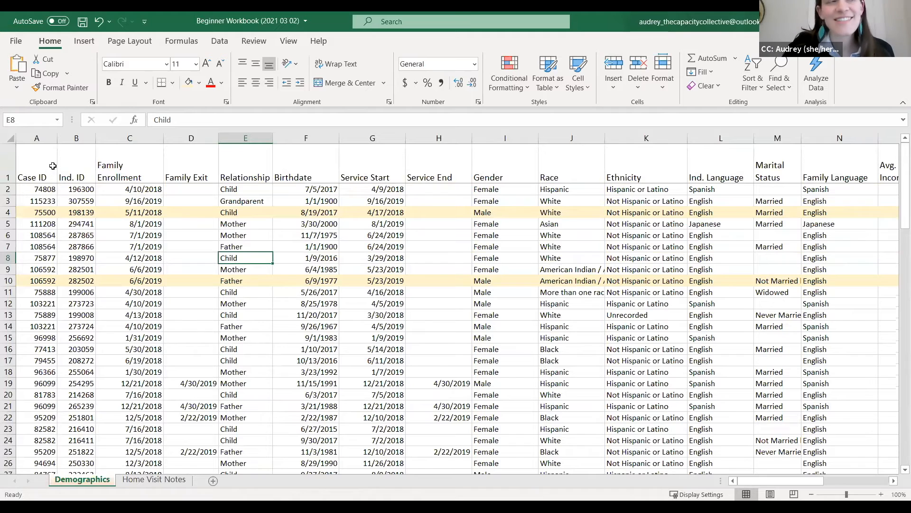
Try to draw a border by hand around cells C7:D8 with Draw Border
left_click(173, 82)
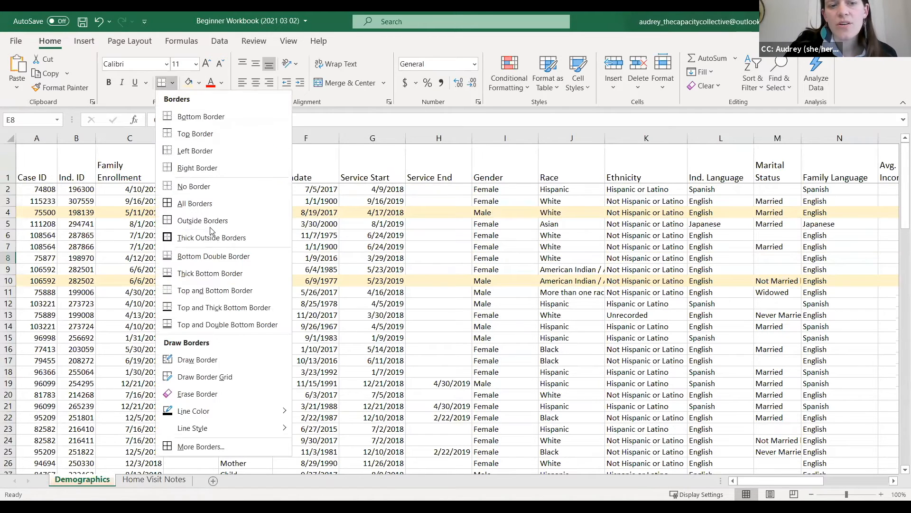
left_click(184, 360)
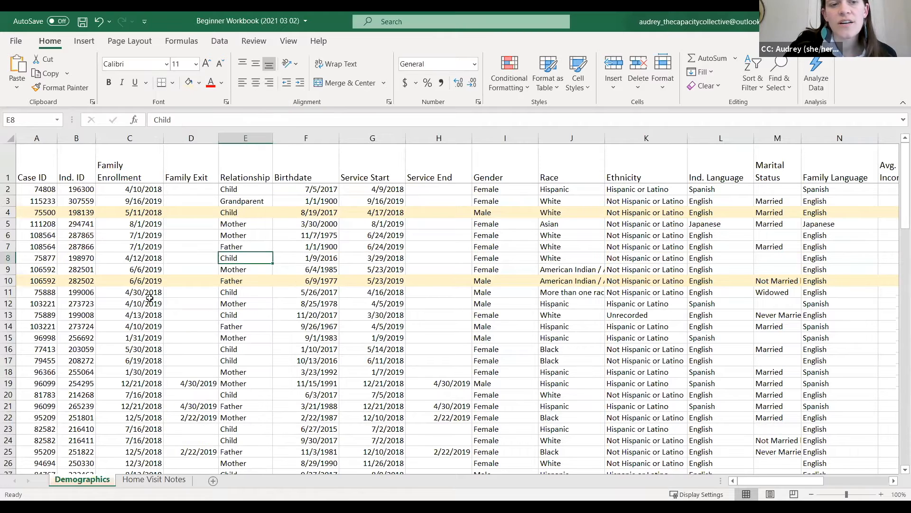
left_click(174, 84)
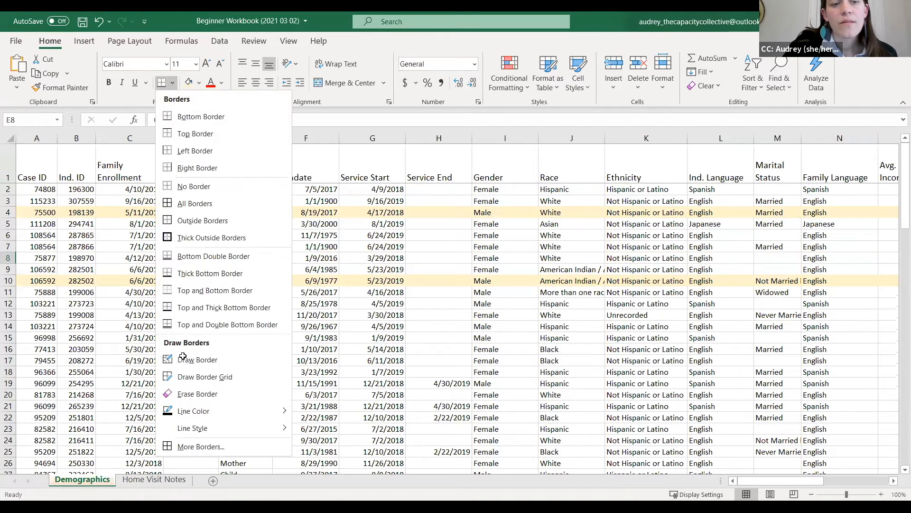
left_click(184, 359)
left_click(182, 256)
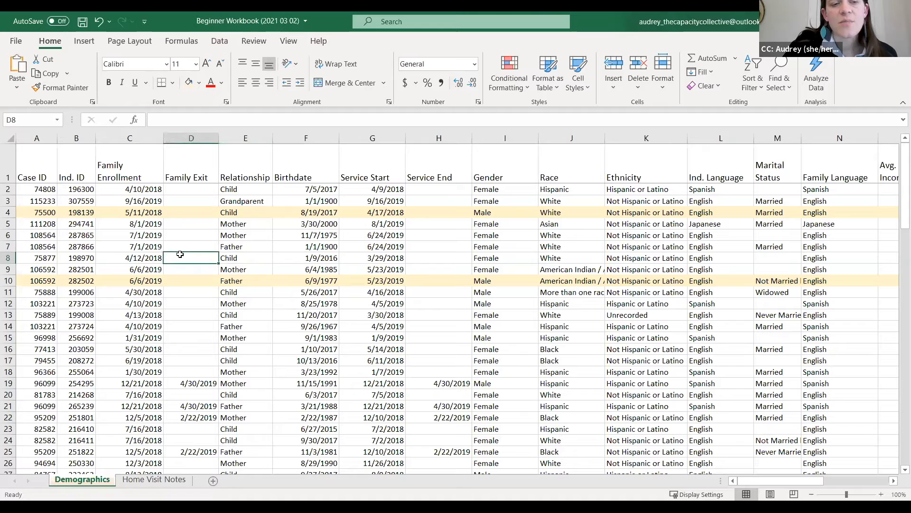
left_click_drag(157, 246, 199, 258)
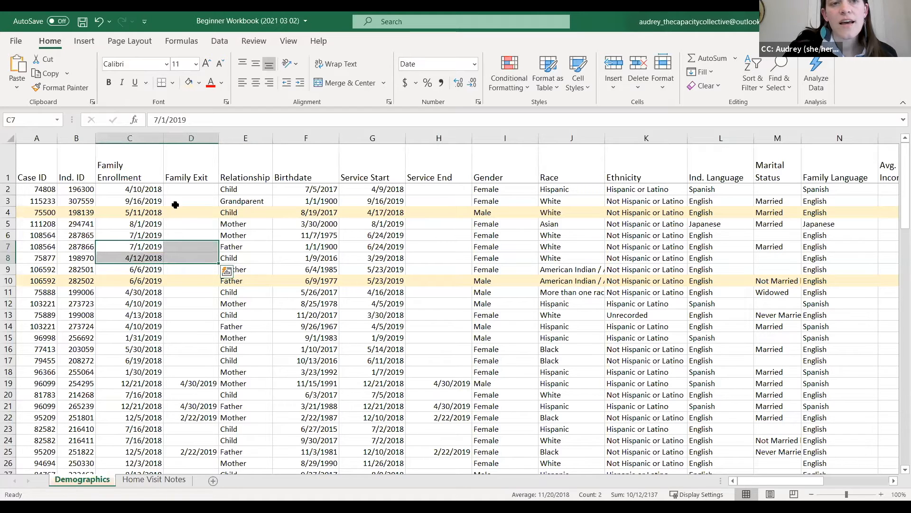
left_click(172, 83)
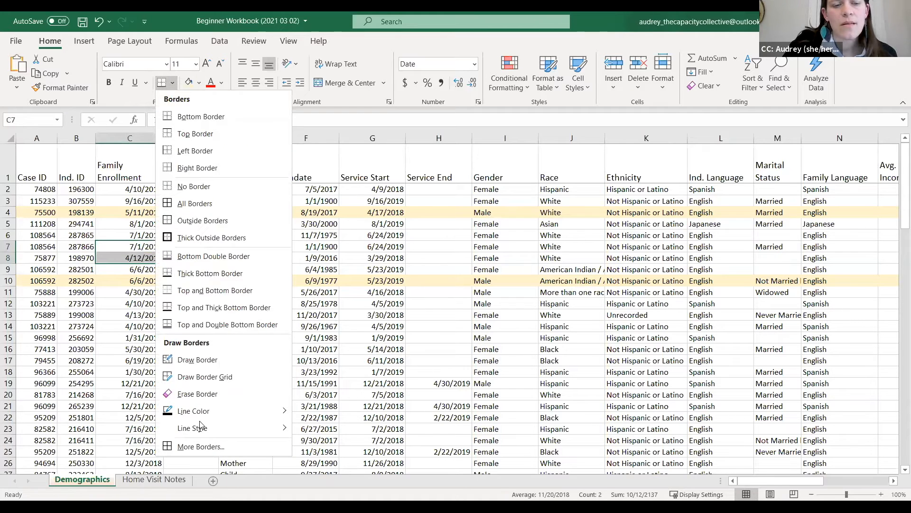
left_click(173, 83)
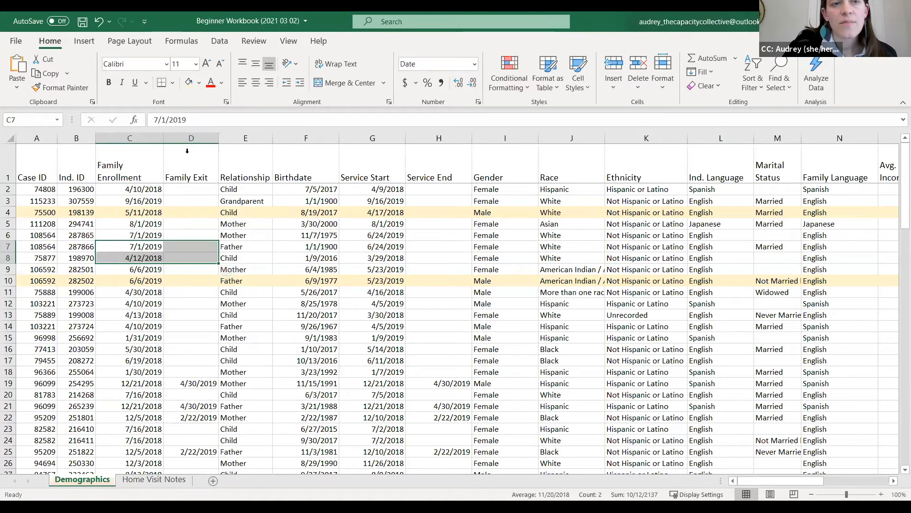
left_click(172, 83)
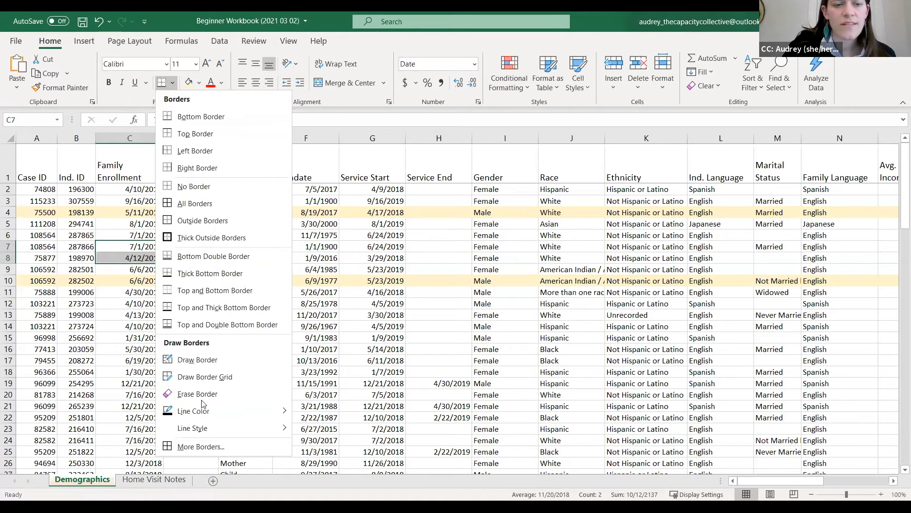
key("Escape")
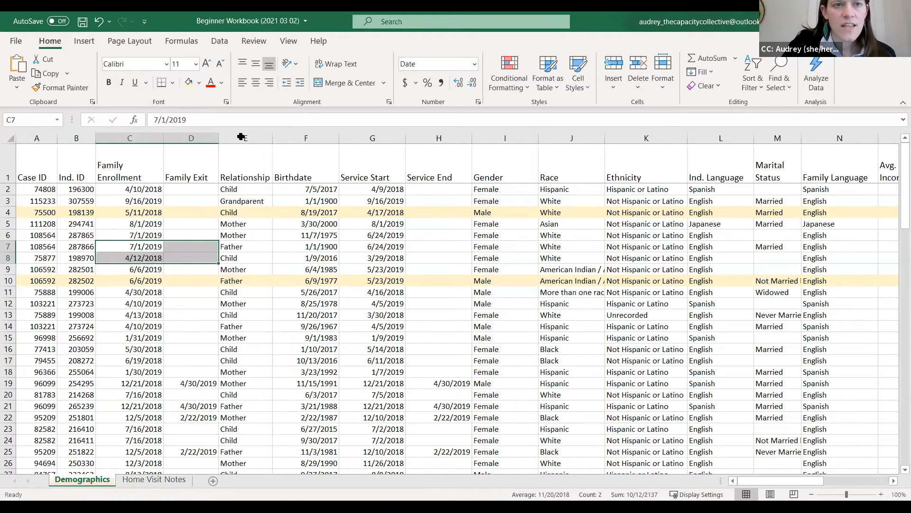
left_click(189, 188)
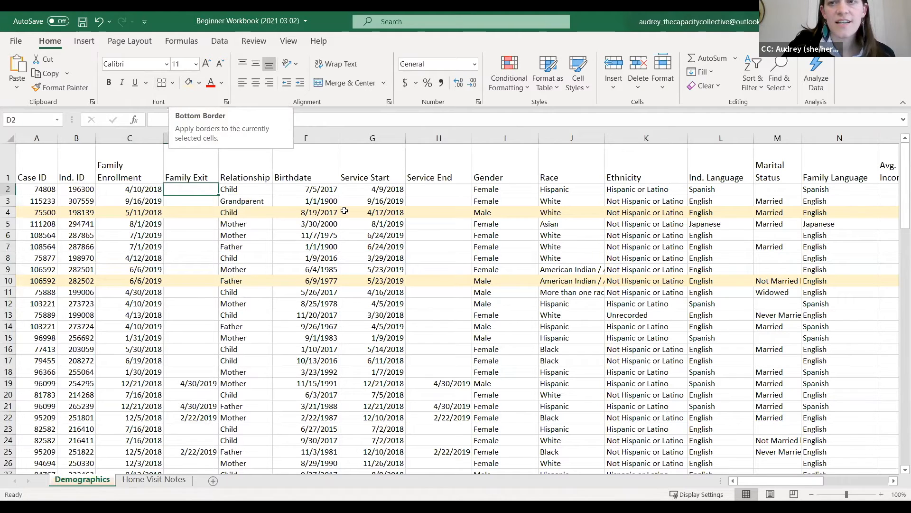
left_click(173, 83)
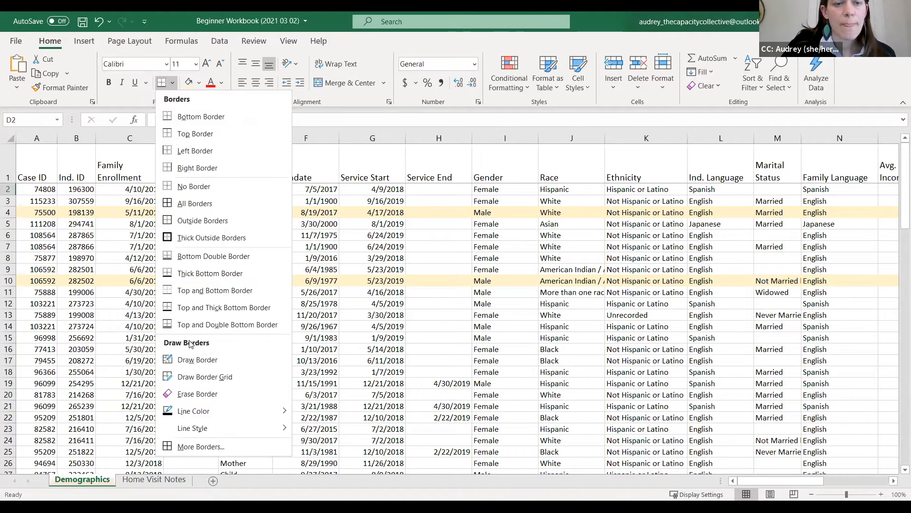
key("Escape")
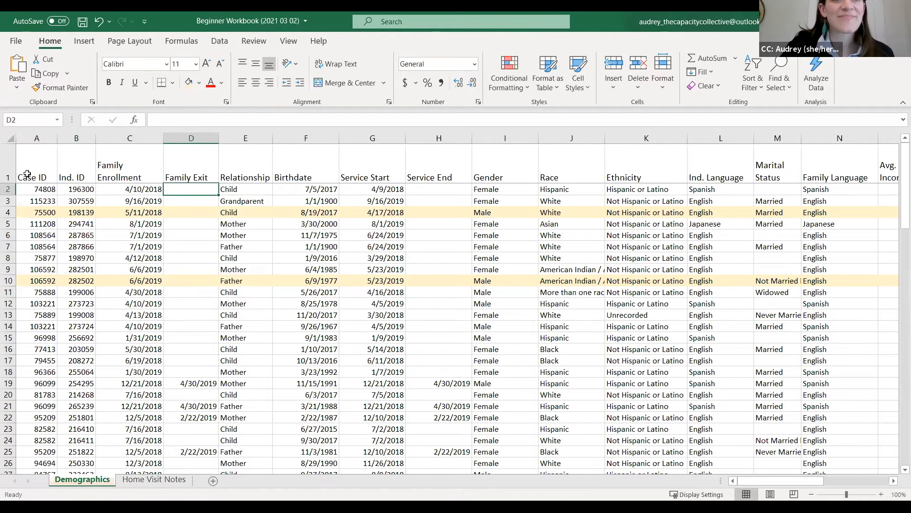
Make header row 1 bold and slightly shorter, with its text left-aligned and vertically middle-aligned
left_click(11, 167)
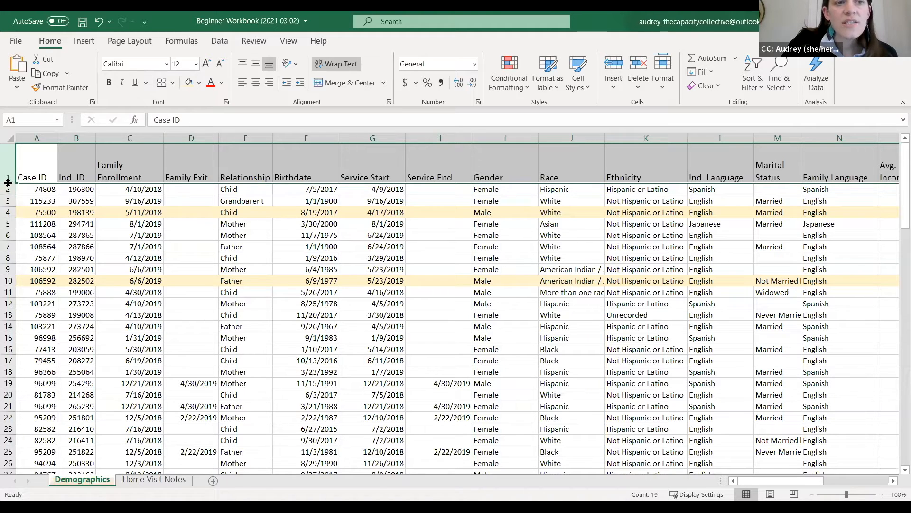
mouse_move(8, 183)
left_mouse_down()
mouse_move(8, 193)
mouse_move(9, 180)
left_mouse_up()
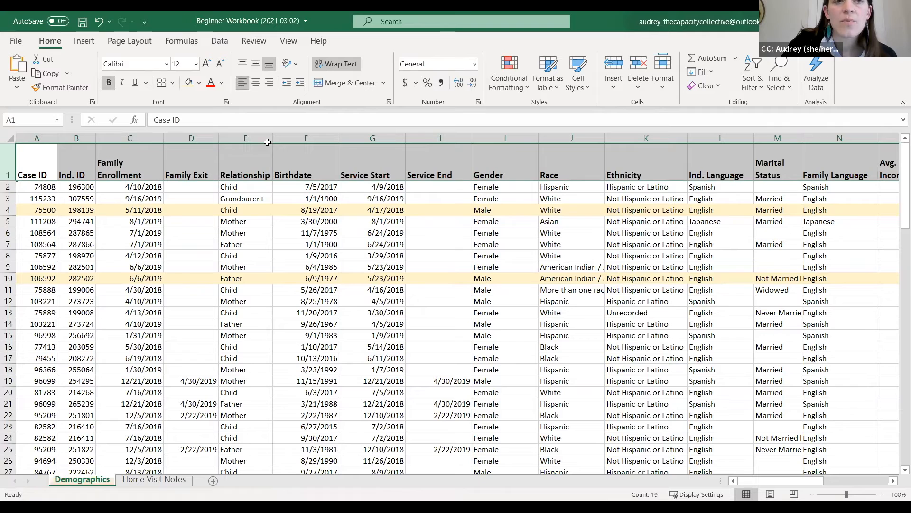
left_click(256, 84)
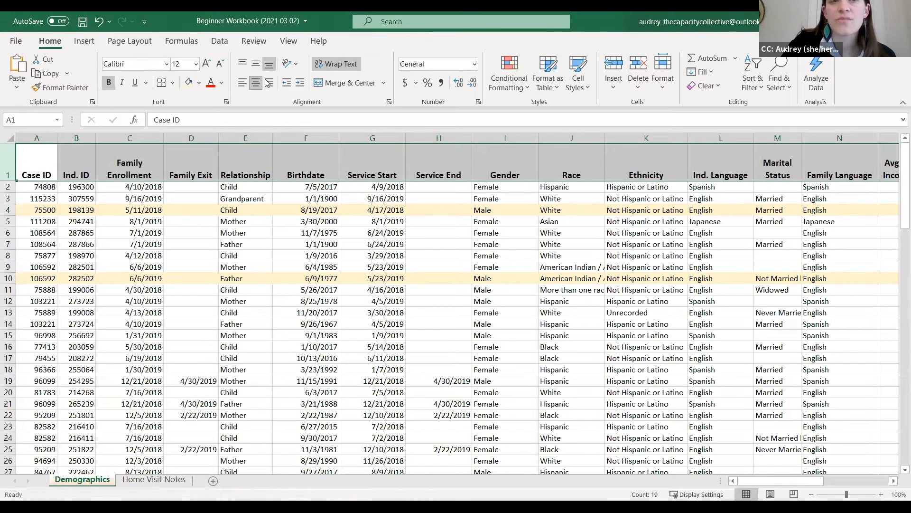
left_click(269, 83)
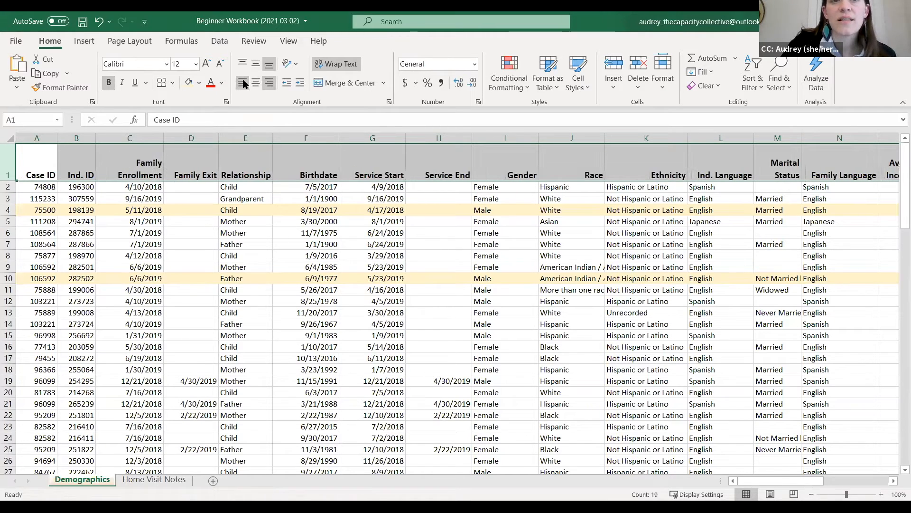
left_click(244, 84)
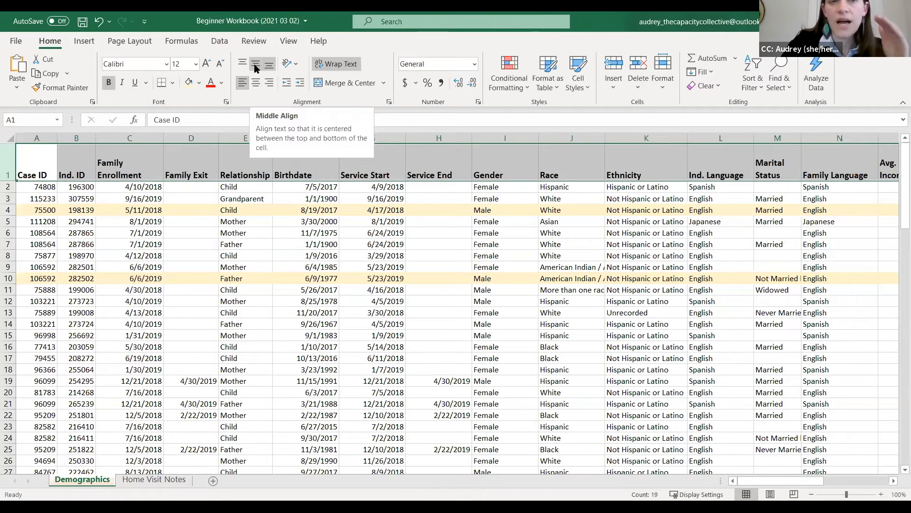
left_click(255, 63)
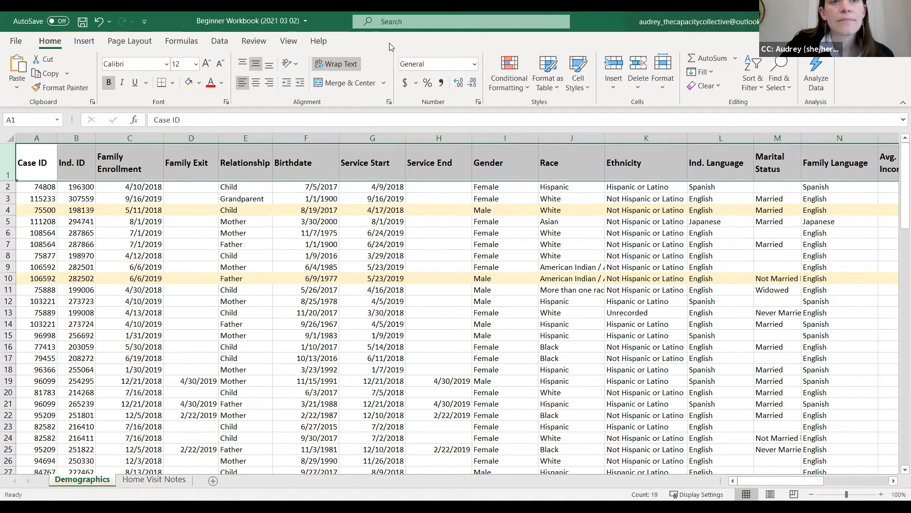
Fill header row 1 with the lightest green theme color and apply All Borders to it
left_click(200, 85)
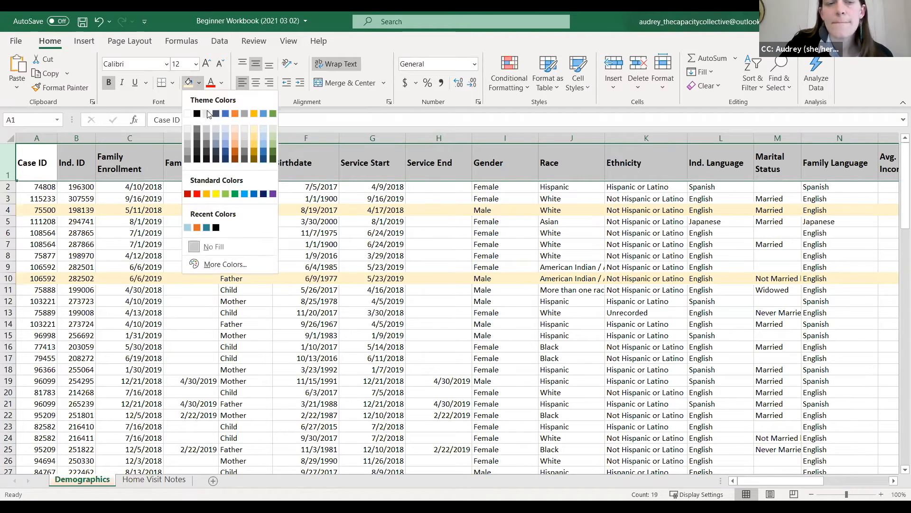
left_click(272, 128)
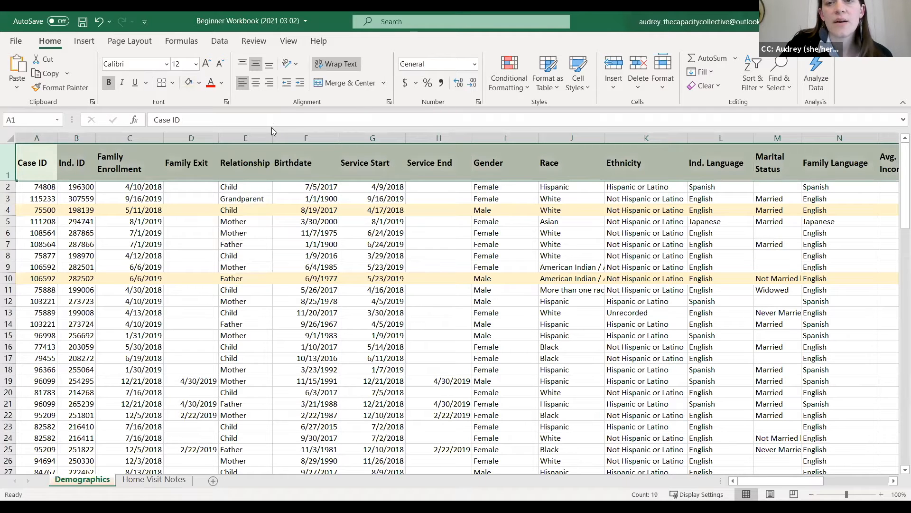
left_click(174, 84)
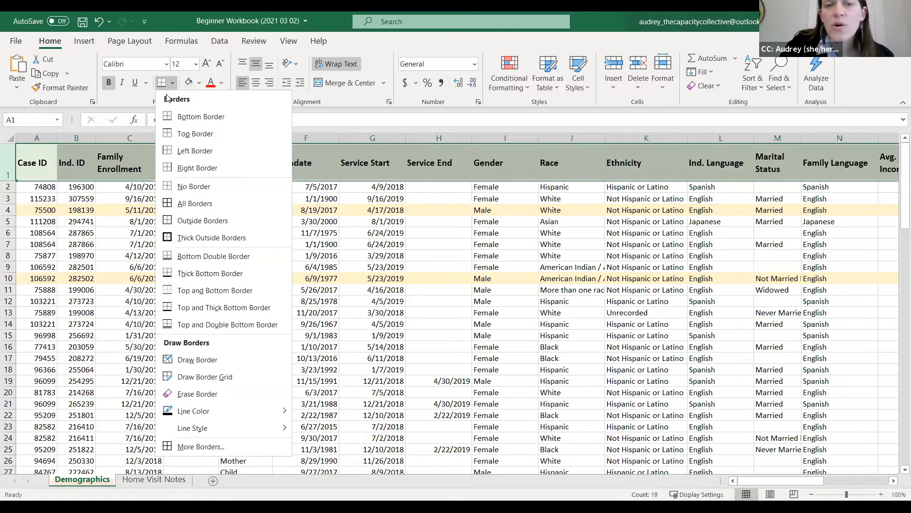
left_click(186, 203)
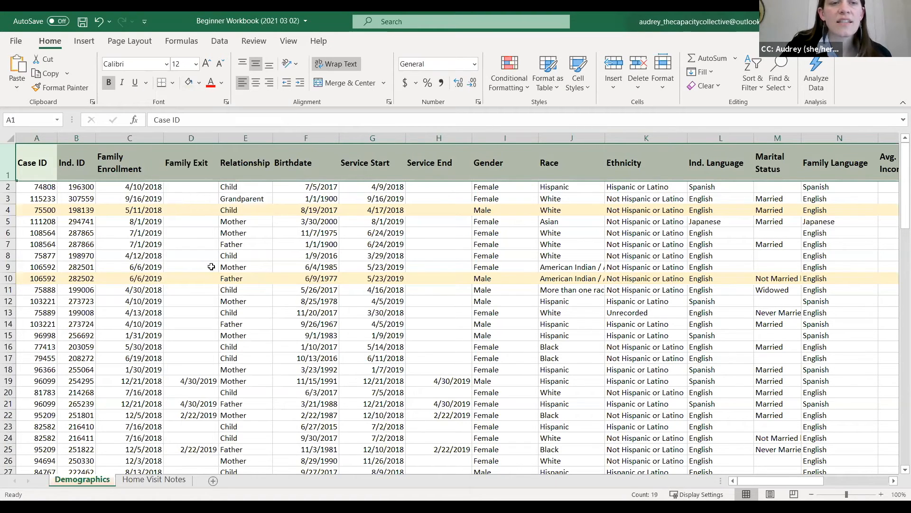
left_click(195, 255)
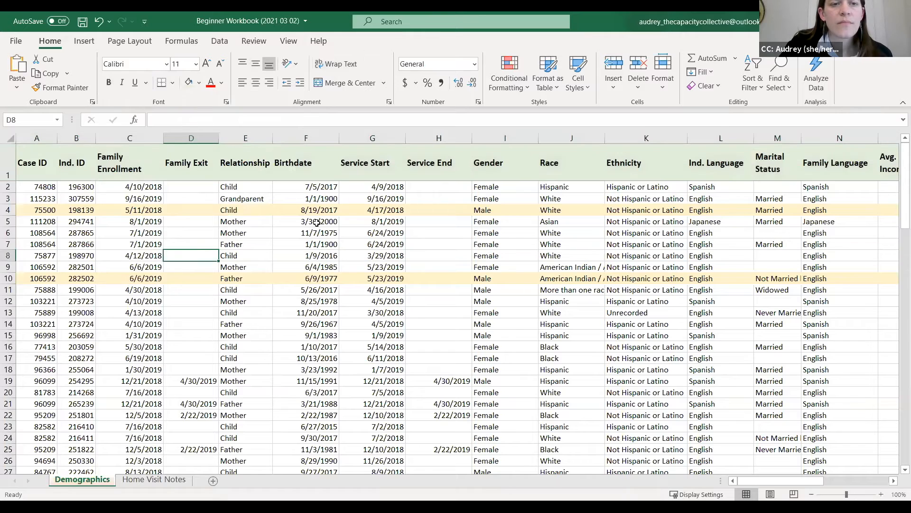
left_click(7, 161)
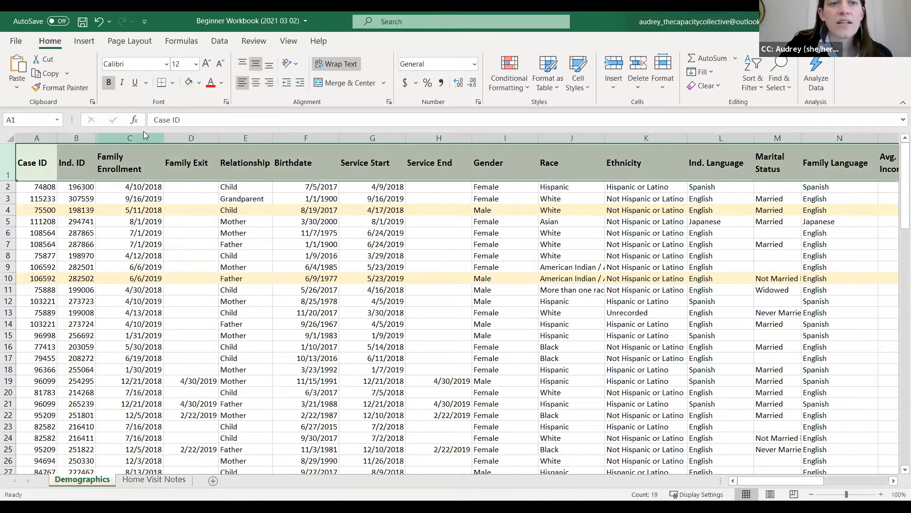
left_click(173, 83)
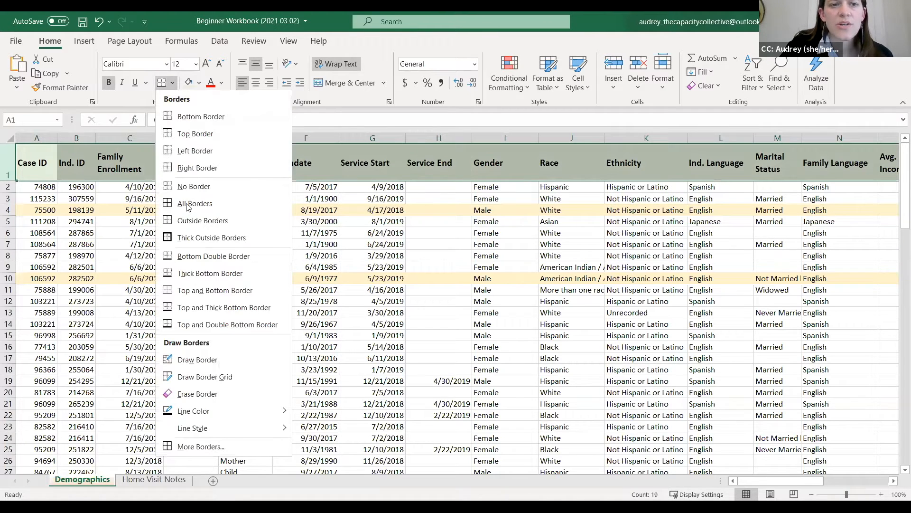
left_click(182, 204)
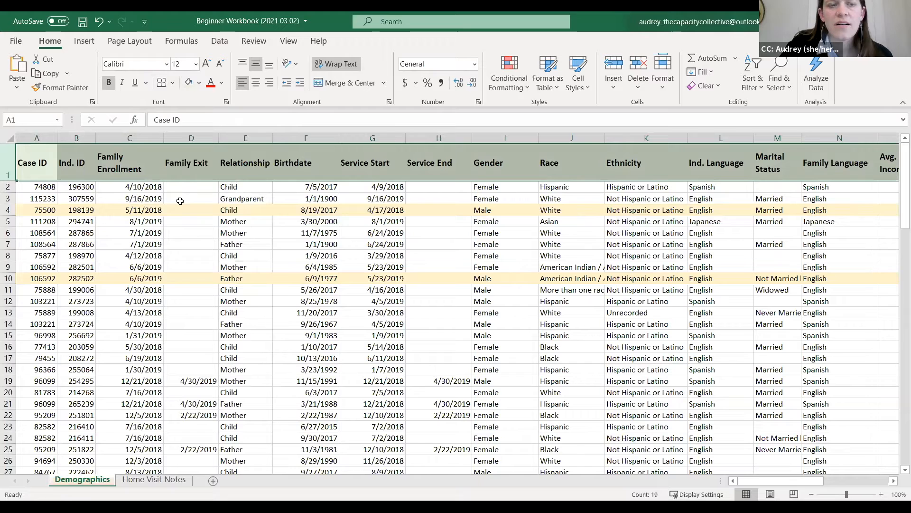
left_click(213, 200)
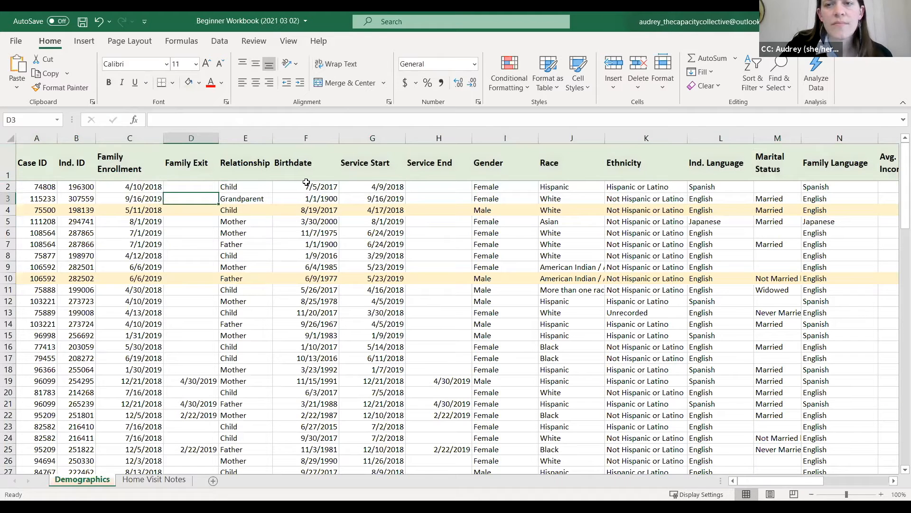
left_click(8, 162)
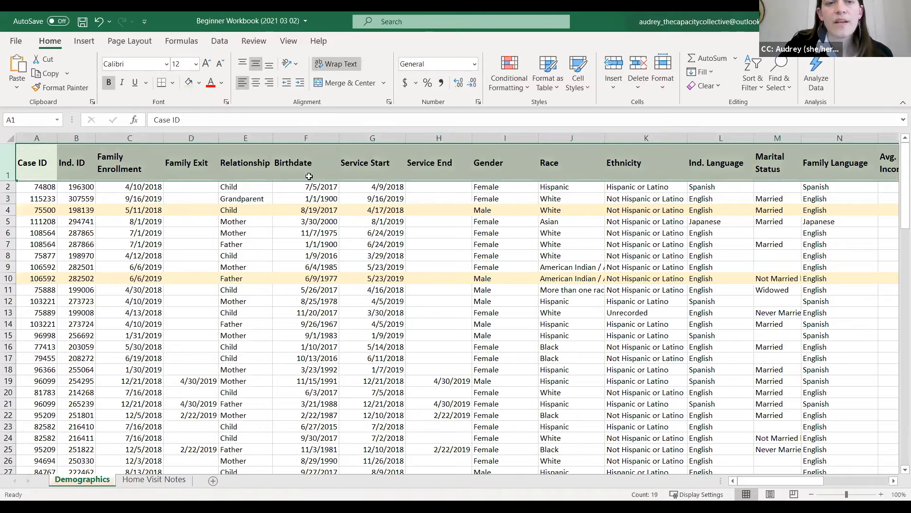
left_click_drag(251, 227, 189, 222)
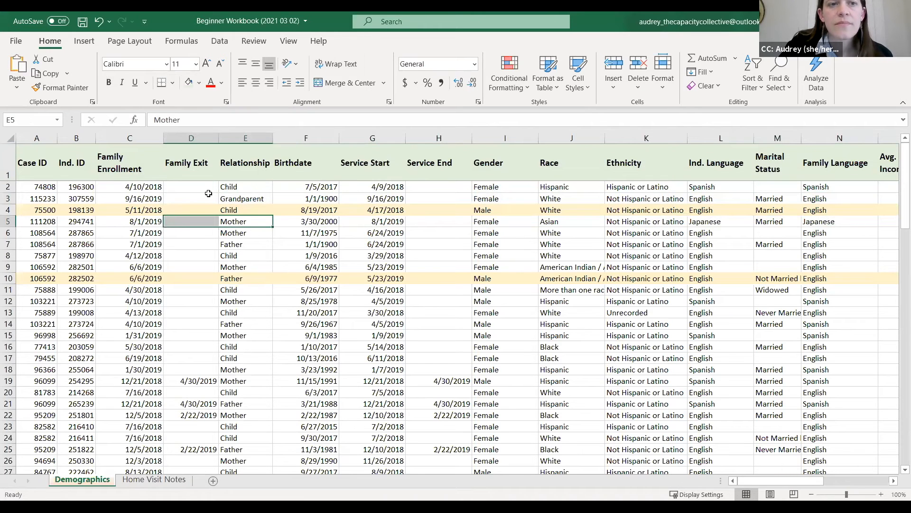
left_click(174, 83)
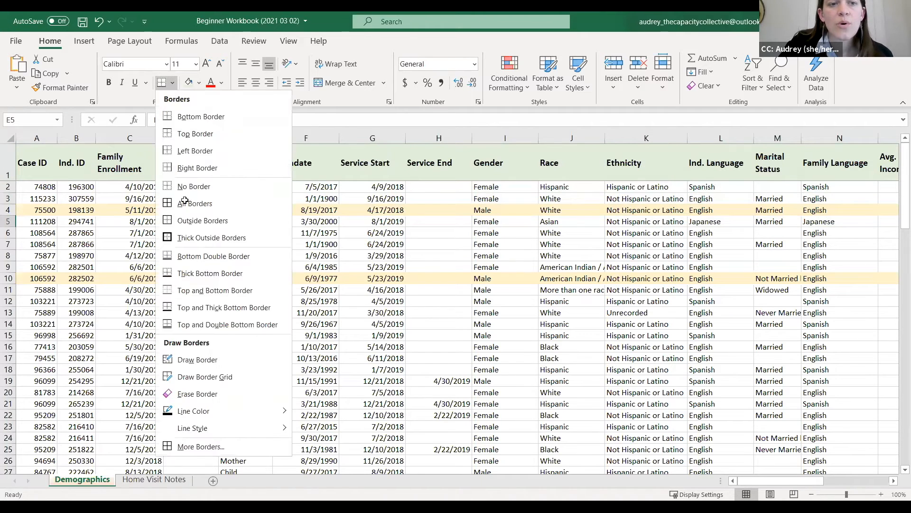
left_click(206, 209)
left_click(229, 243)
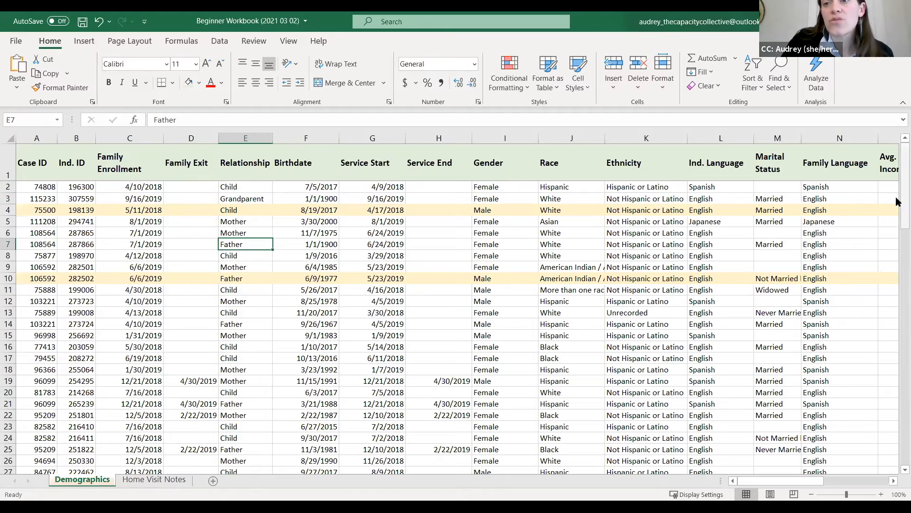
mouse_move(897, 202)
left_mouse_down()
mouse_move(897, 289)
mouse_move(897, 192)
left_mouse_up()
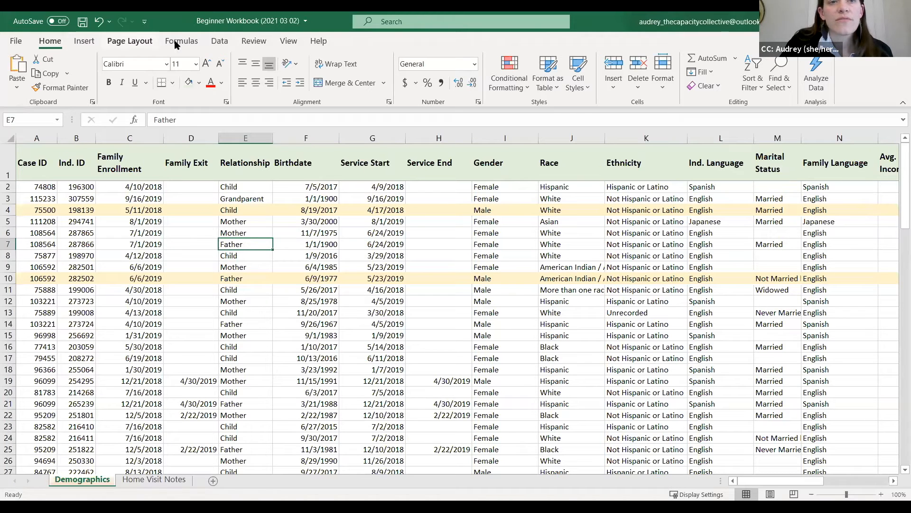
Unfreeze the panes of the Demographics sheet and check how the header row behaves when moving through the records
left_click(289, 42)
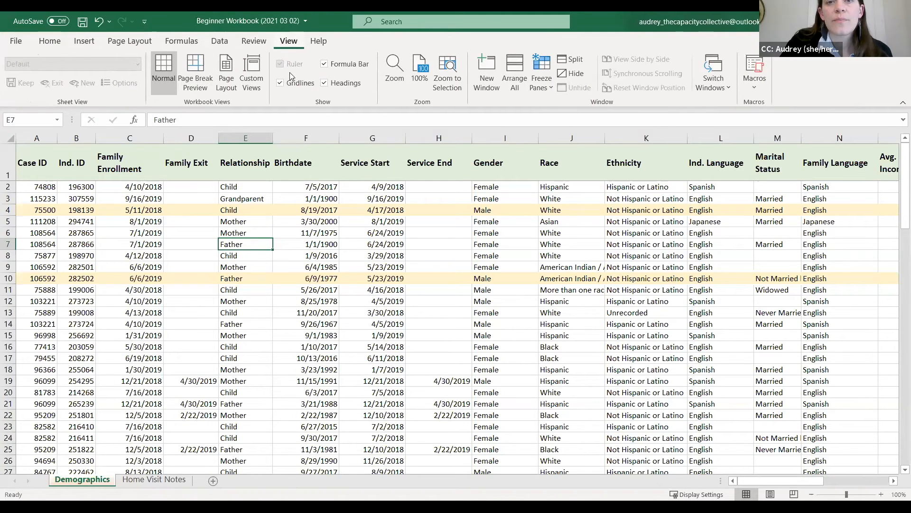
left_click(547, 77)
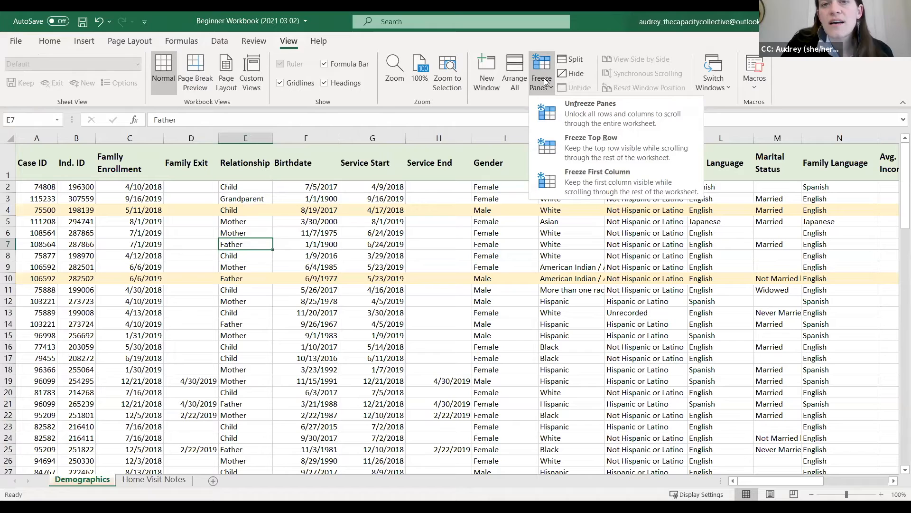
left_click(568, 112)
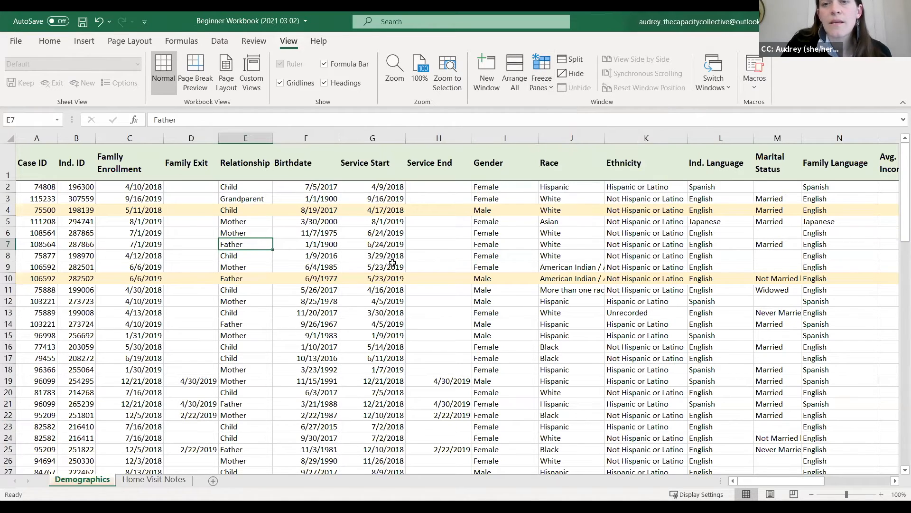
scroll(389, 263, "down", 3)
scroll(388, 263, "down", 3)
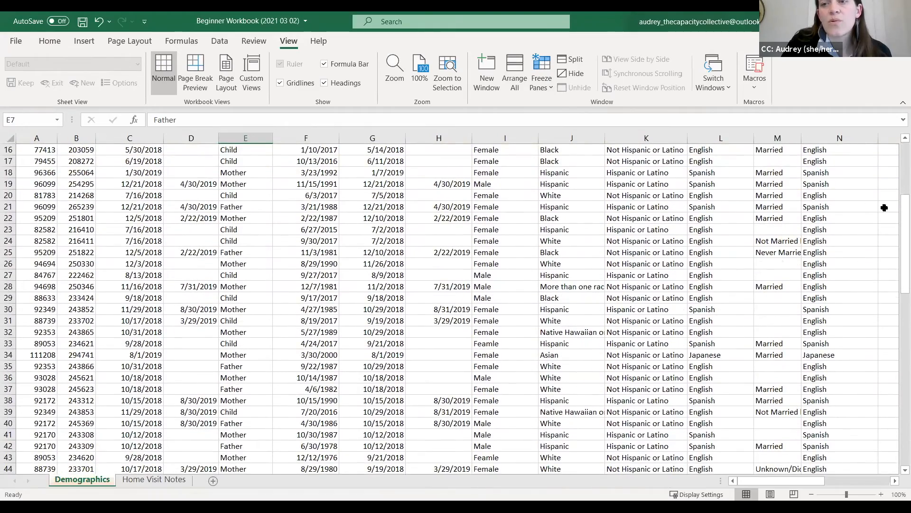
left_click_drag(897, 218, 897, 361)
left_click(724, 376)
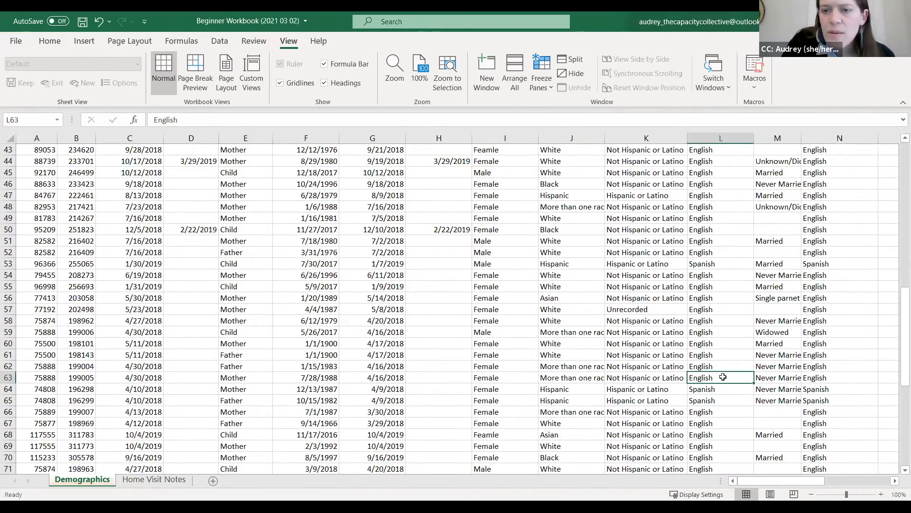
left_click(769, 377)
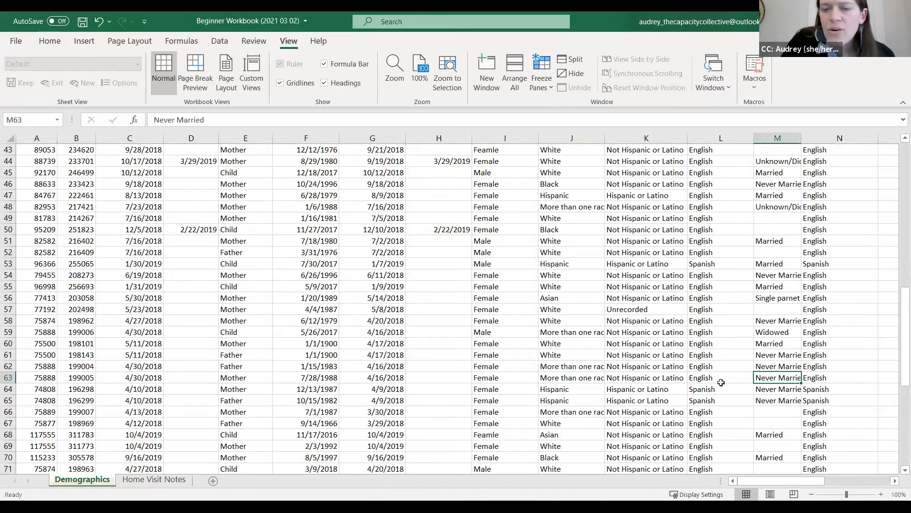
left_click_drag(900, 342, 902, 163)
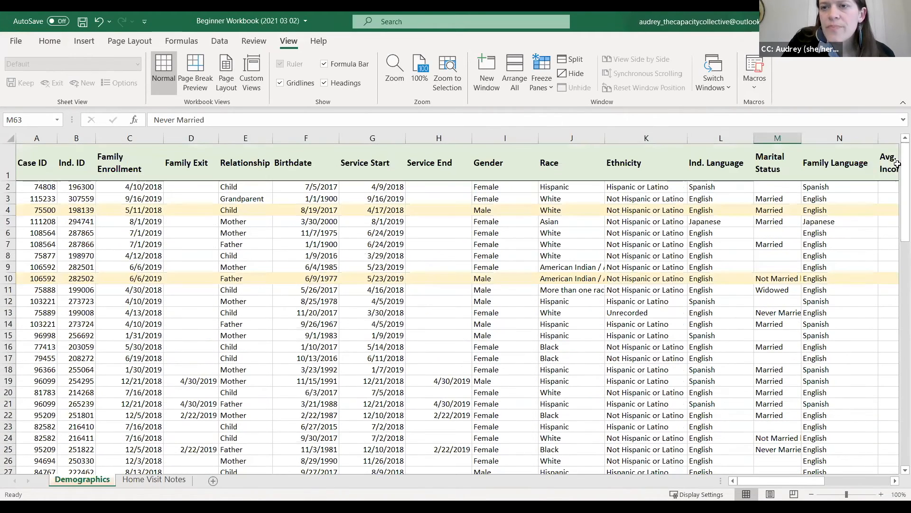
Freeze the top row of the Demographics sheet, release it again, and check how the header moves with the records
left_click(540, 82)
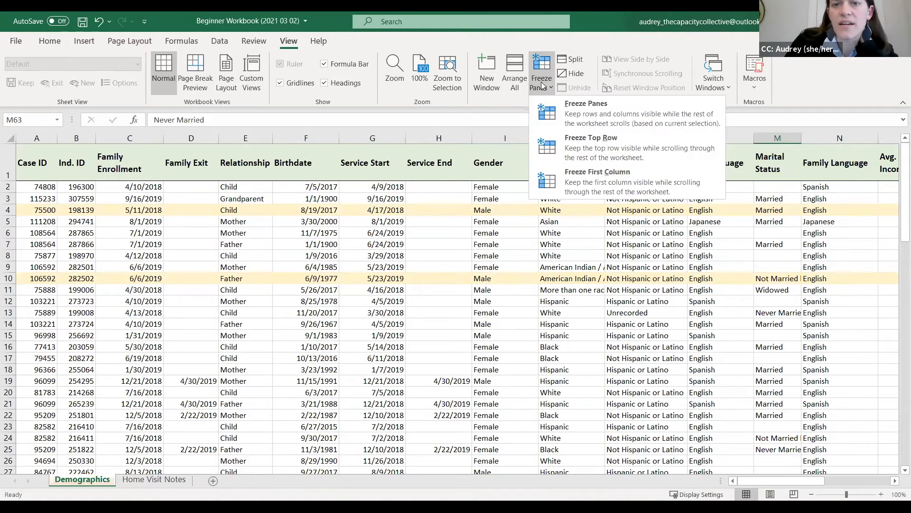
left_click(578, 148)
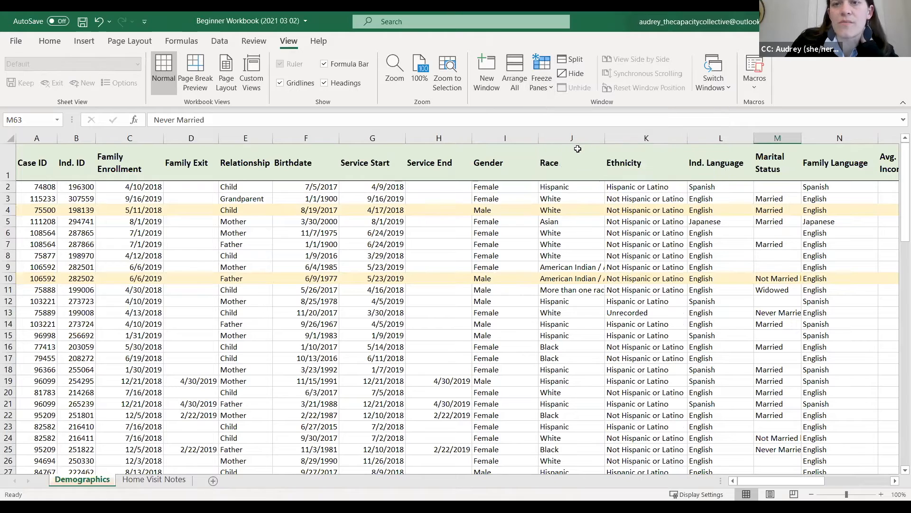
left_click(547, 82)
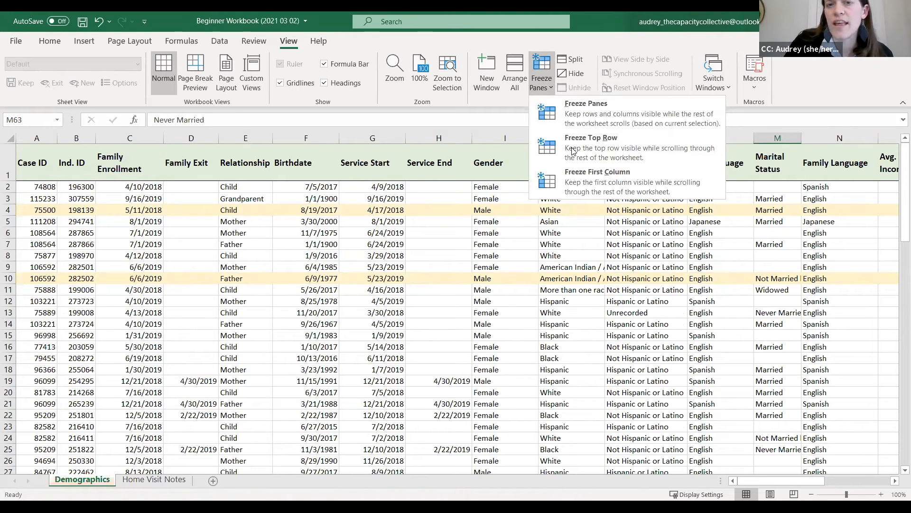
scroll(384, 237, "down", 3)
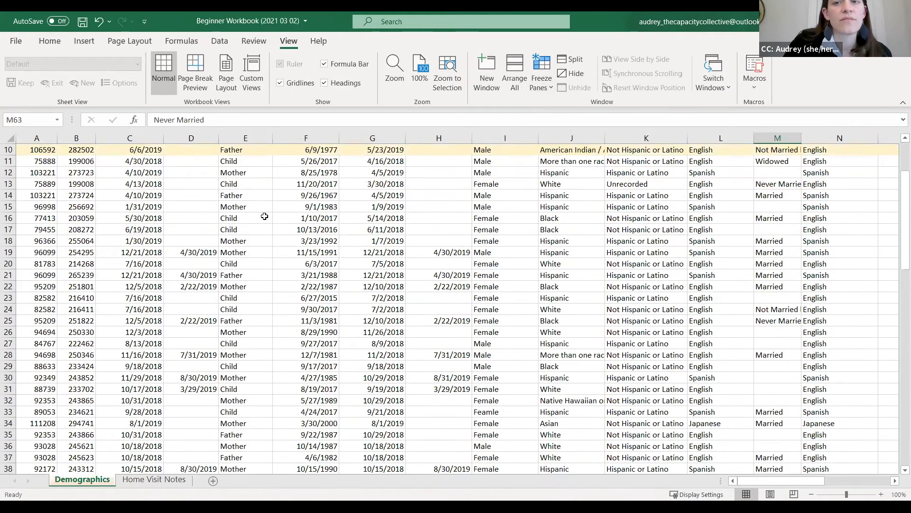
scroll(285, 223, "up", 3)
Reapply Freeze Top Row and check the header row while moving down and back up through the records
left_click(551, 88)
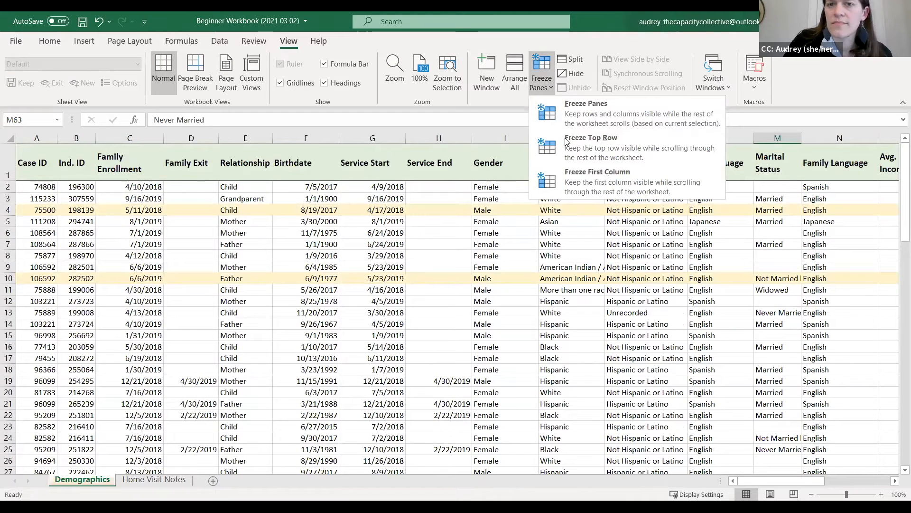
left_click(553, 150)
scroll(369, 239, "down", 3)
scroll(368, 239, "up", 3)
Unfreeze the top row with header cell H1 selected and compare how the header moves with the records
left_click(428, 159)
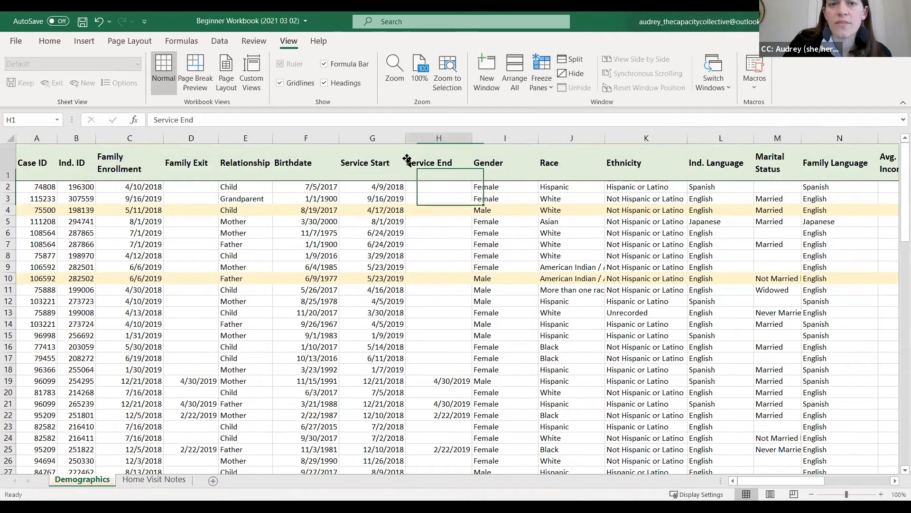
left_click(541, 82)
left_click(567, 107)
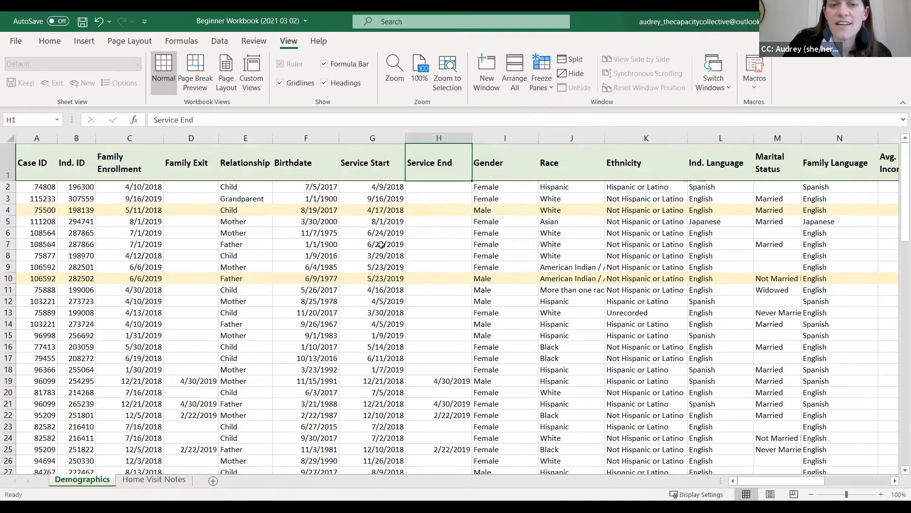
scroll(381, 243, "down", 1)
scroll(381, 243, "down", 2)
scroll(386, 235, "up", 3)
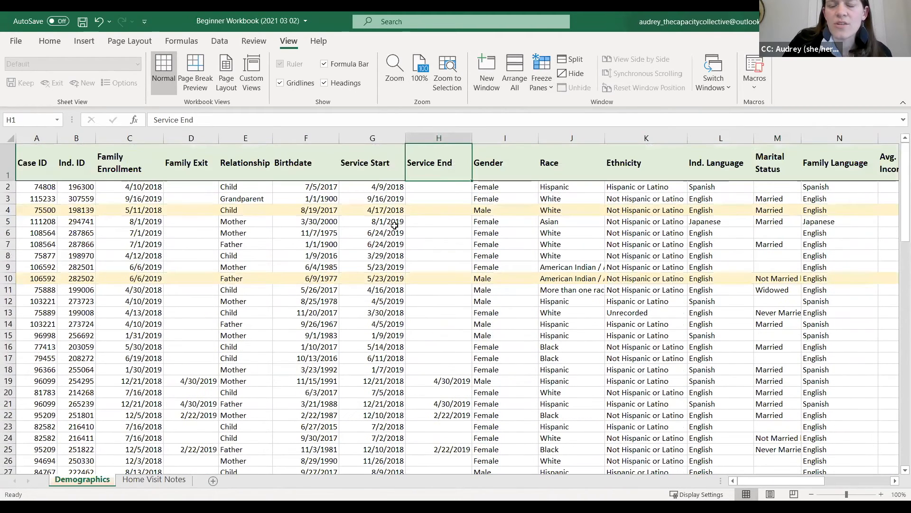
left_click(8, 162)
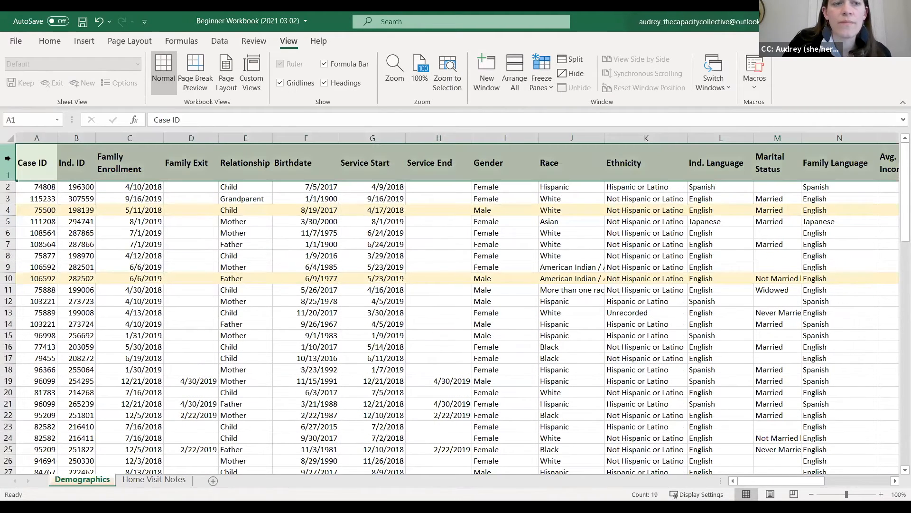
key("shift+F10")
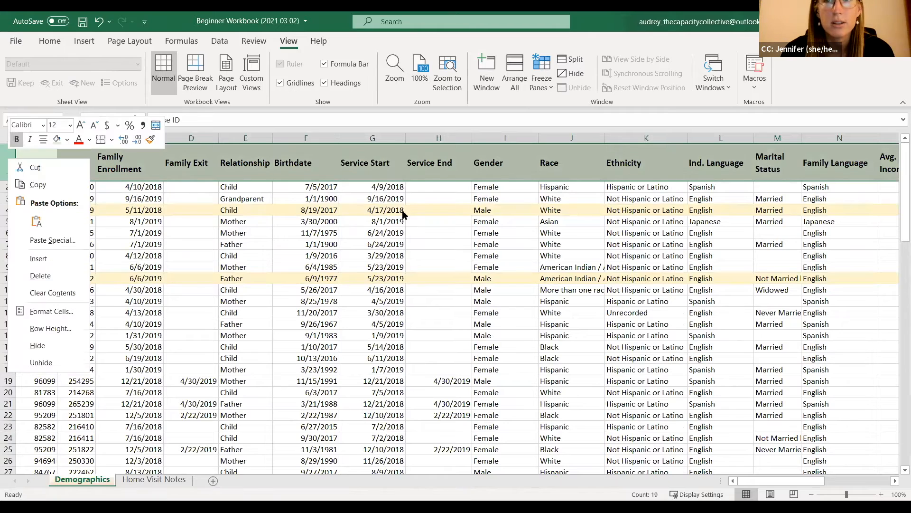
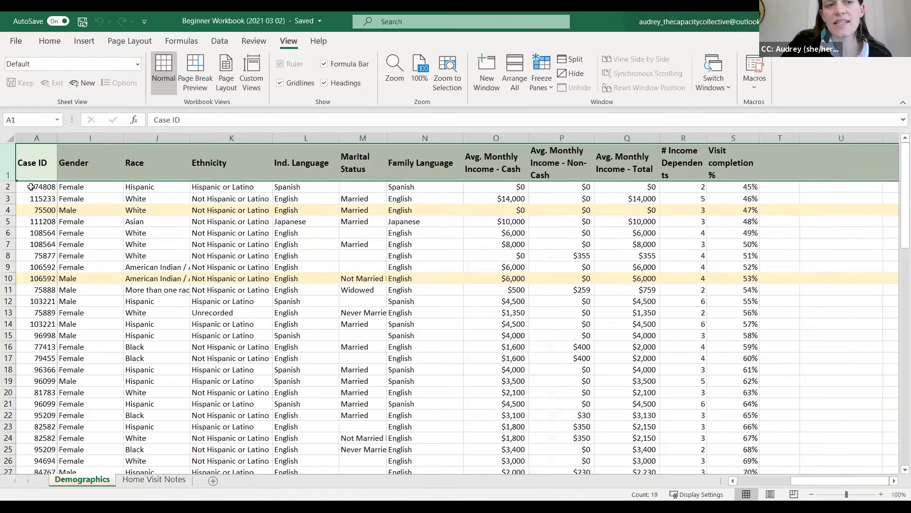
Freeze header row 1 and the Case ID and Ind. ID columns at cell C2, and check them in both directions
left_click_drag(810, 480, 748, 484)
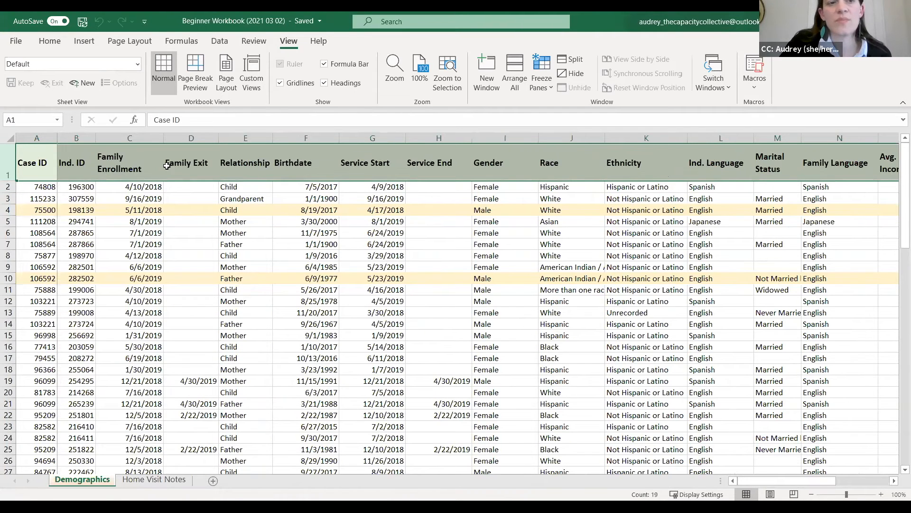
left_click(38, 163)
left_click(71, 164)
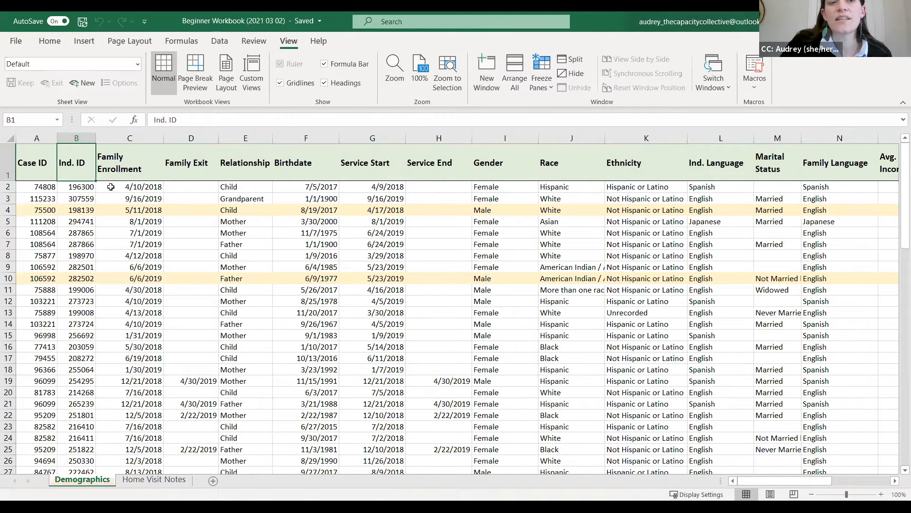
left_click(111, 187)
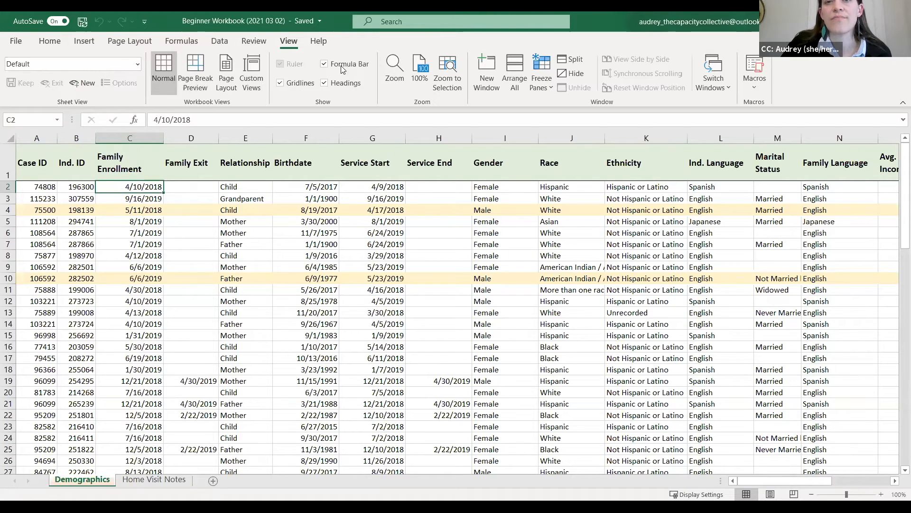
left_click(545, 89)
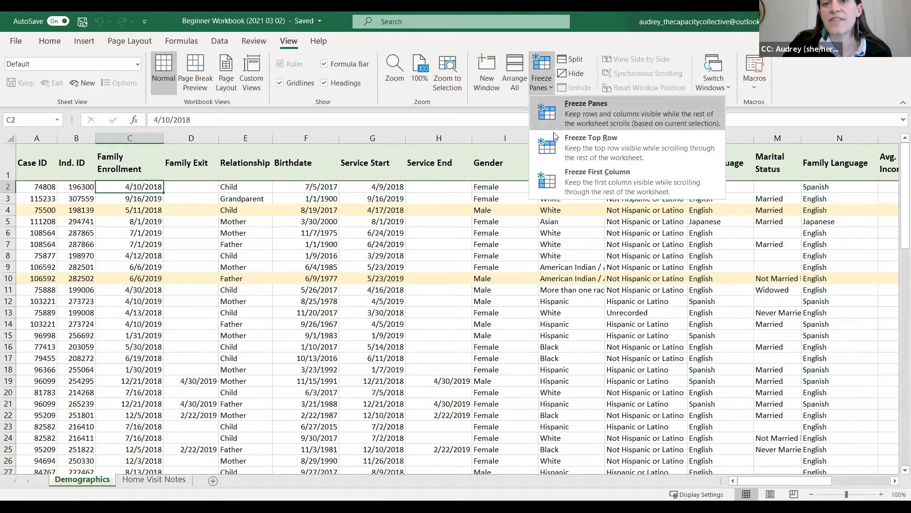
left_click(565, 109)
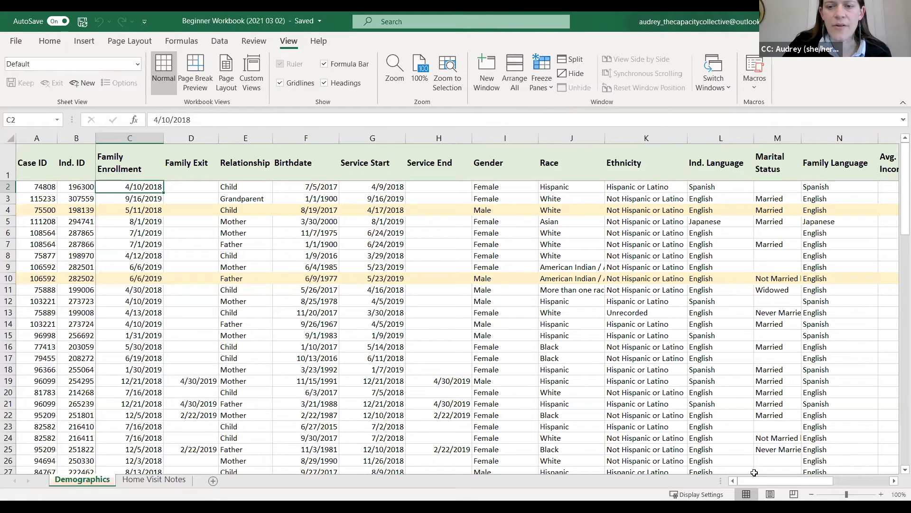
mouse_move(755, 480)
left_mouse_down()
mouse_move(780, 485)
mouse_move(750, 484)
left_mouse_up()
left_click_drag(897, 266, 895, 181)
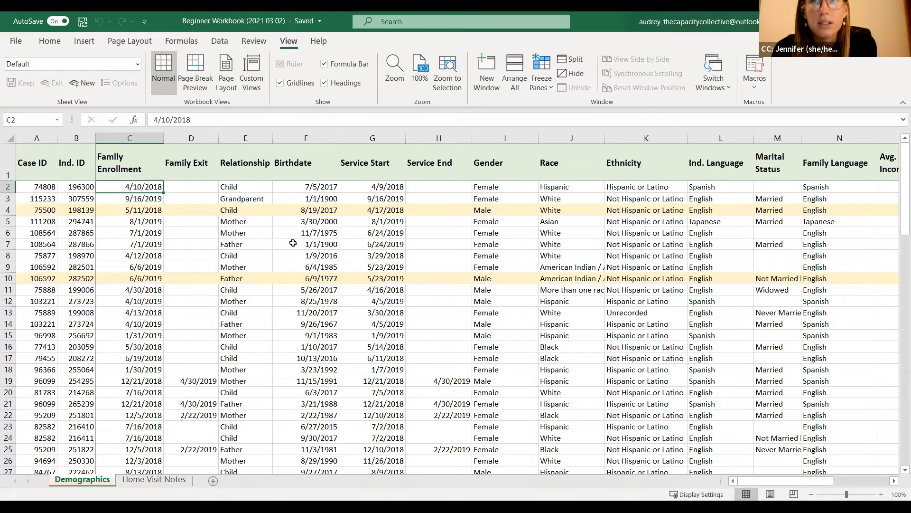
Unfreeze the panes set at cell C2 and check how the header row and ID columns move across the sheet
left_click(544, 84)
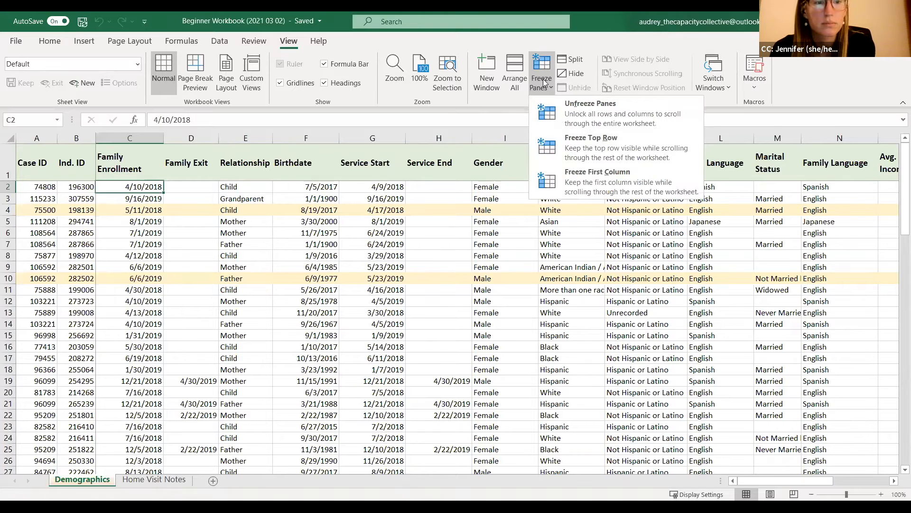
left_click(562, 112)
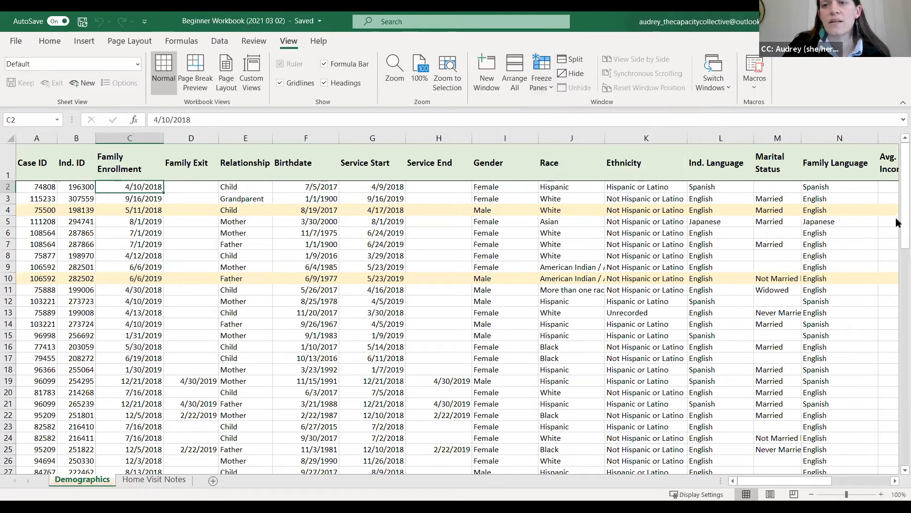
left_click_drag(901, 217, 896, 166)
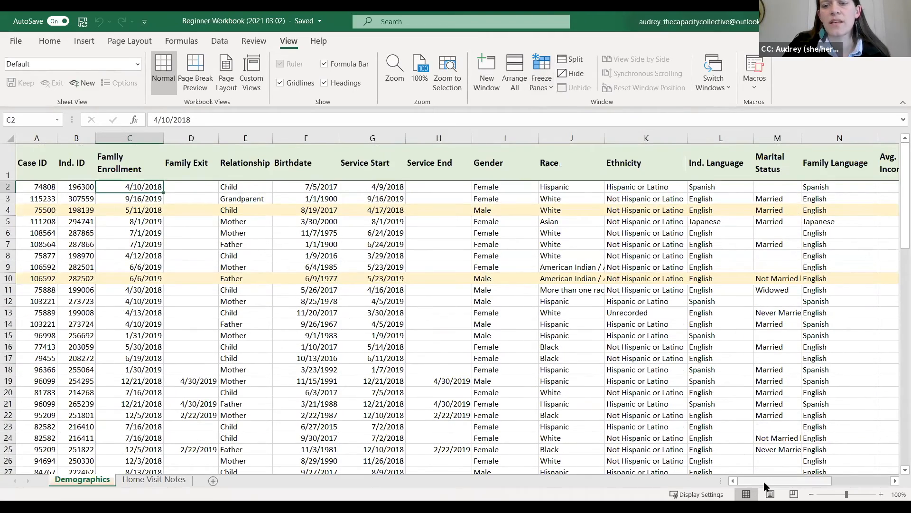
left_click_drag(734, 481, 699, 484)
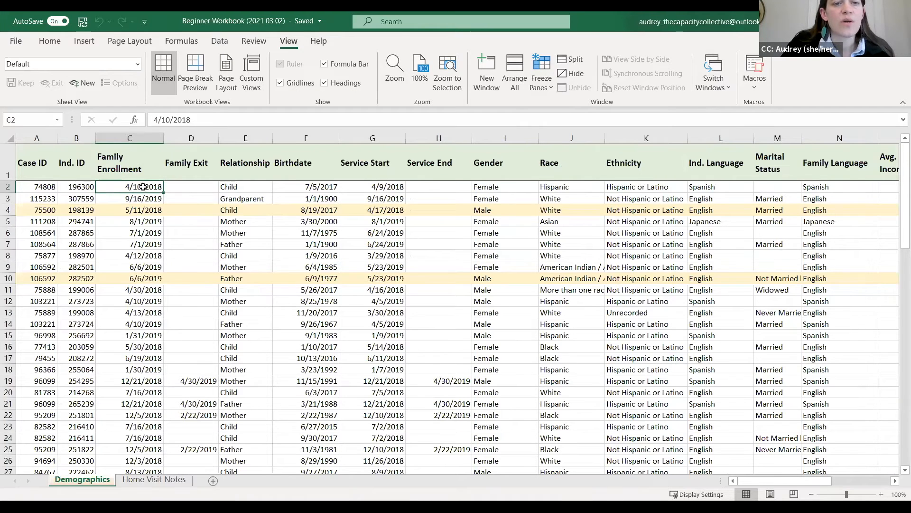
Freeze rows 1–2 and columns A–B at cell C3 and check which cells stay in view in both directions
left_click(548, 87)
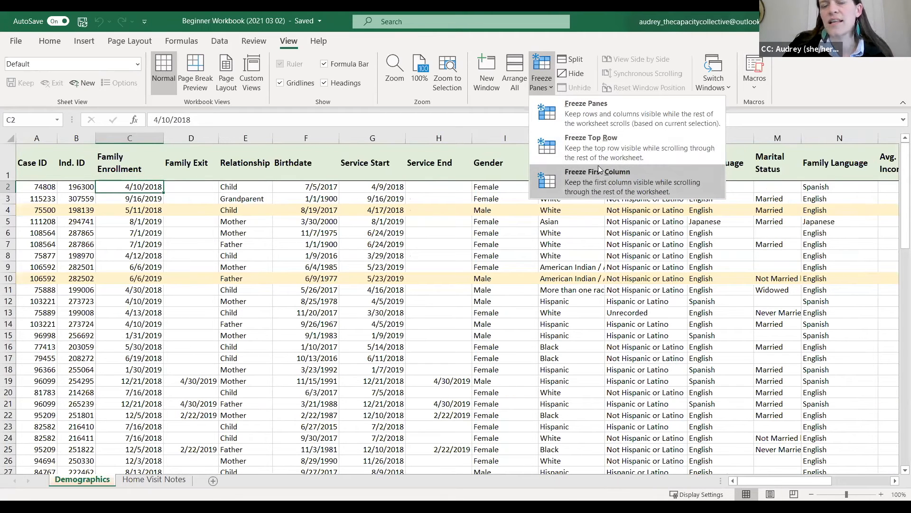
left_click(540, 83)
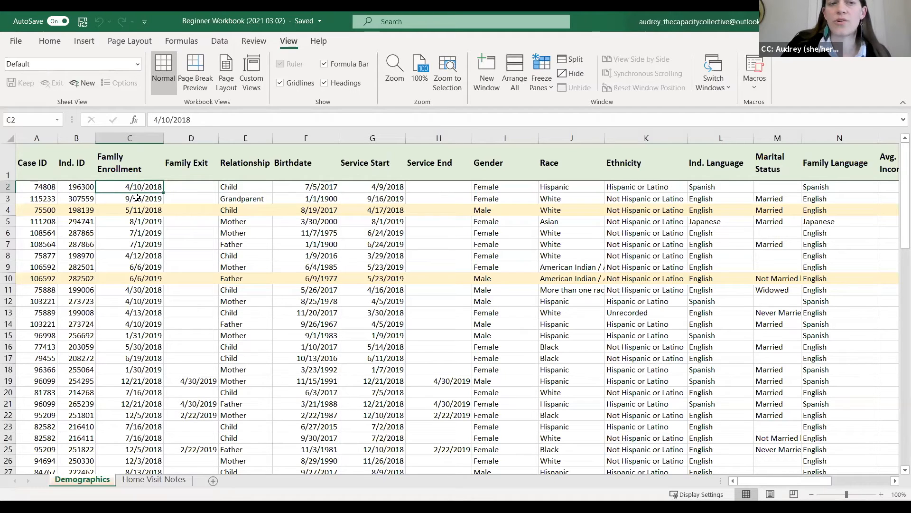
left_click(135, 198)
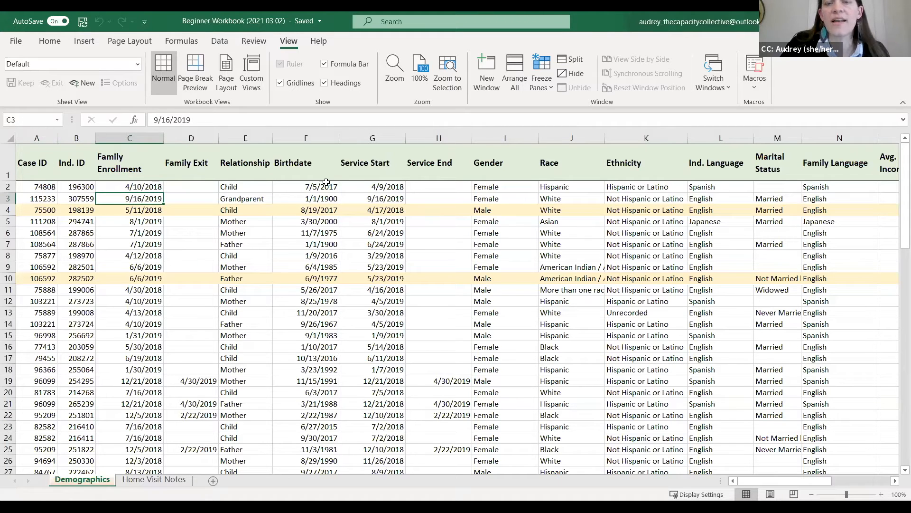
left_click(545, 83)
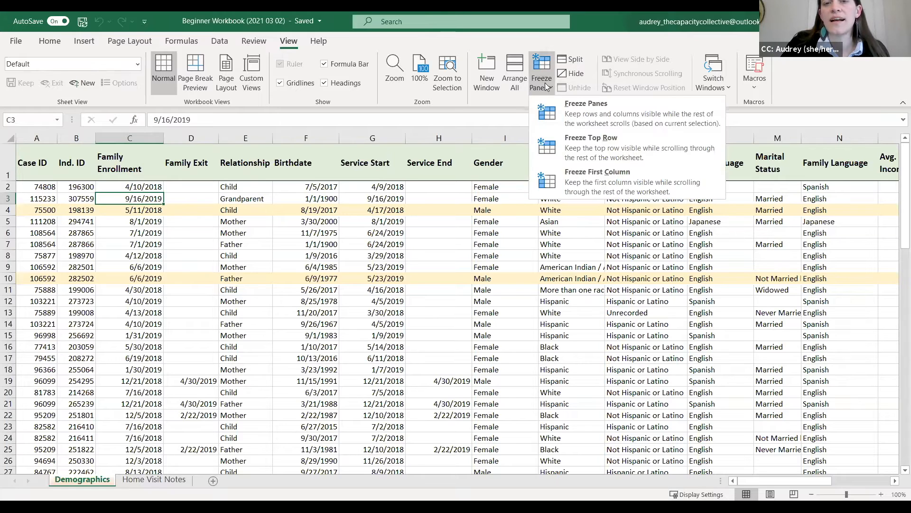
left_click(549, 112)
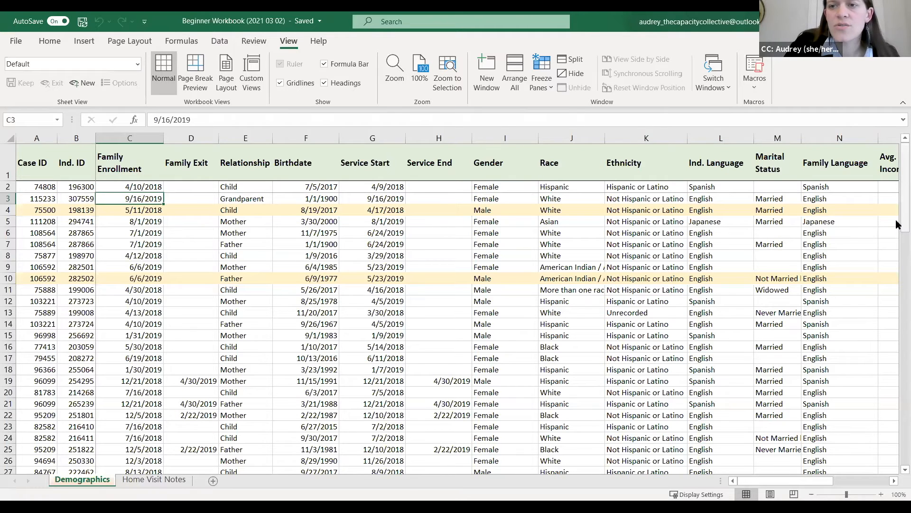
mouse_move(897, 223)
left_mouse_down()
mouse_move(896, 233)
mouse_move(897, 194)
mouse_move(897, 268)
mouse_move(896, 211)
left_mouse_up()
left_click_drag(714, 187, 787, 188)
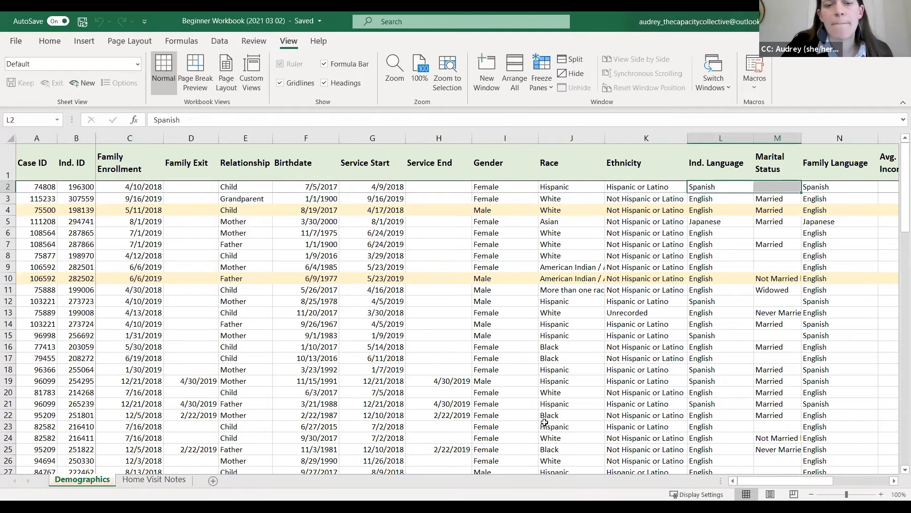
left_click_drag(786, 479, 753, 493)
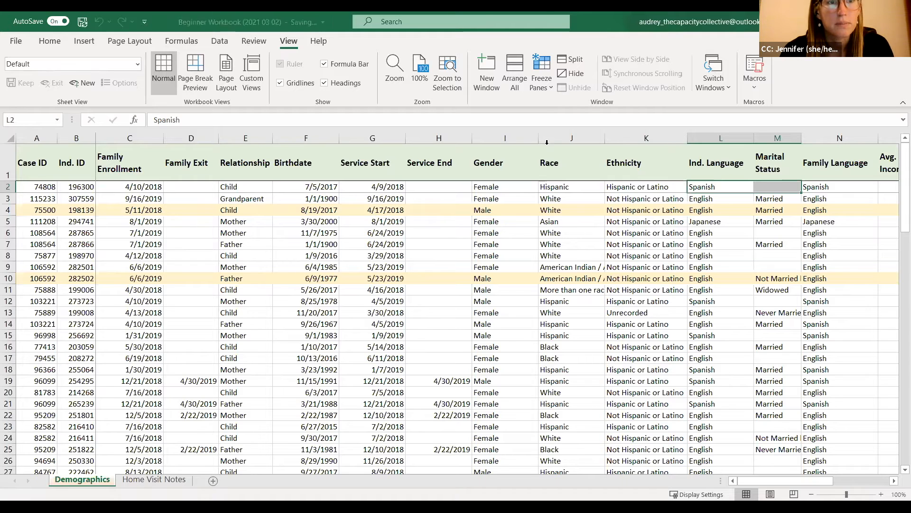
Replace the existing freeze with panes frozen at cell F11, holding rows 1–10 and columns A–E, and check both directions
left_click(546, 95)
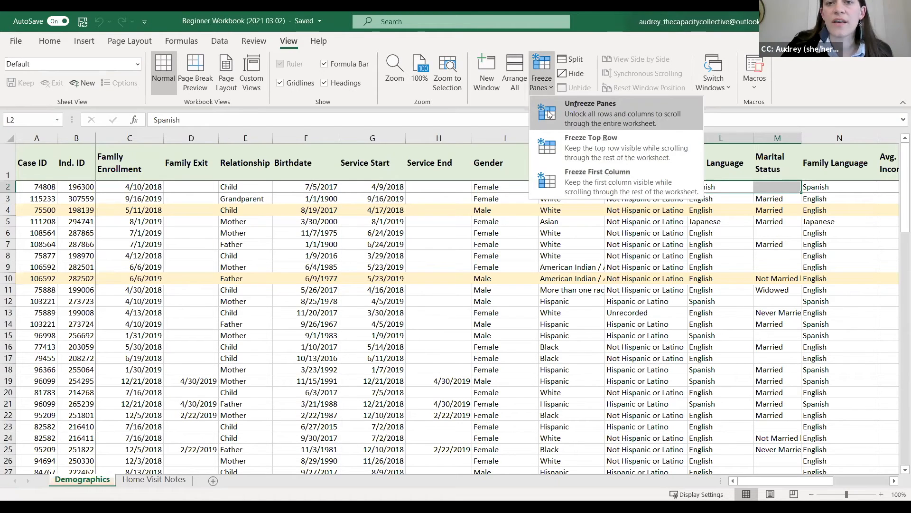
left_click(548, 114)
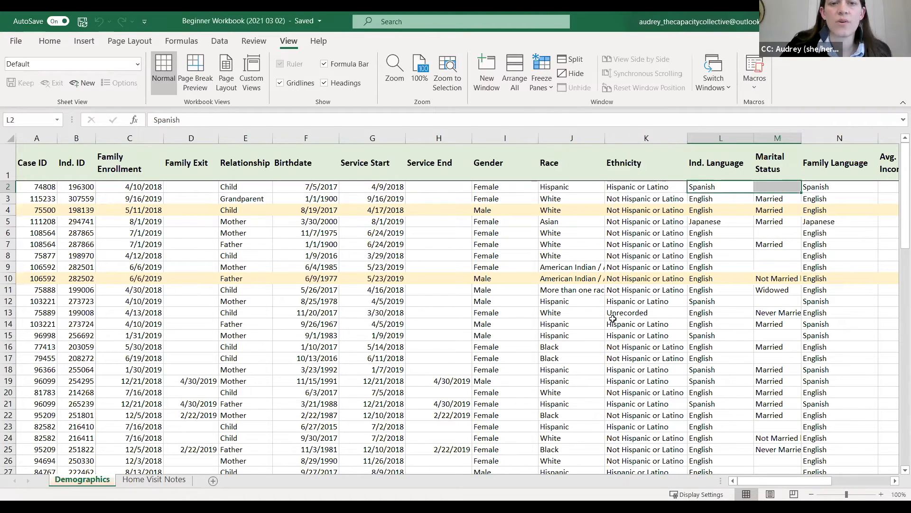
left_click(282, 290)
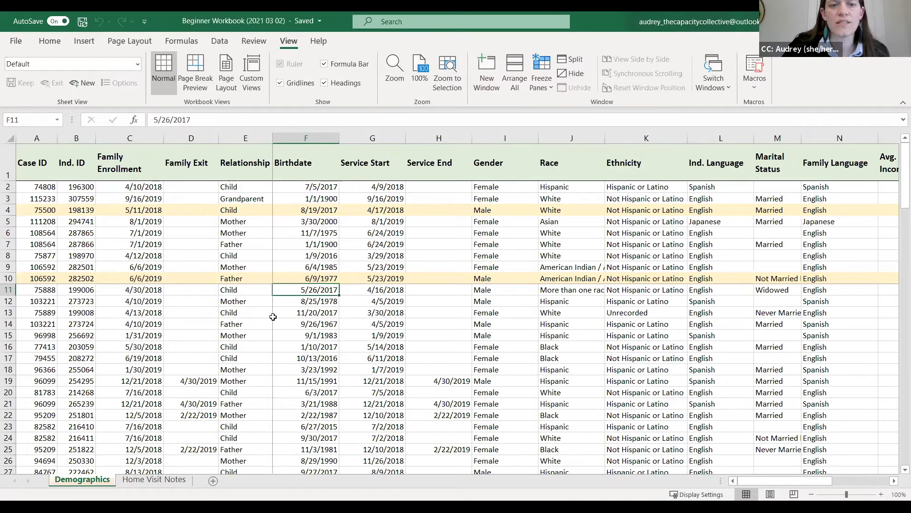
left_click_drag(306, 404, 306, 415)
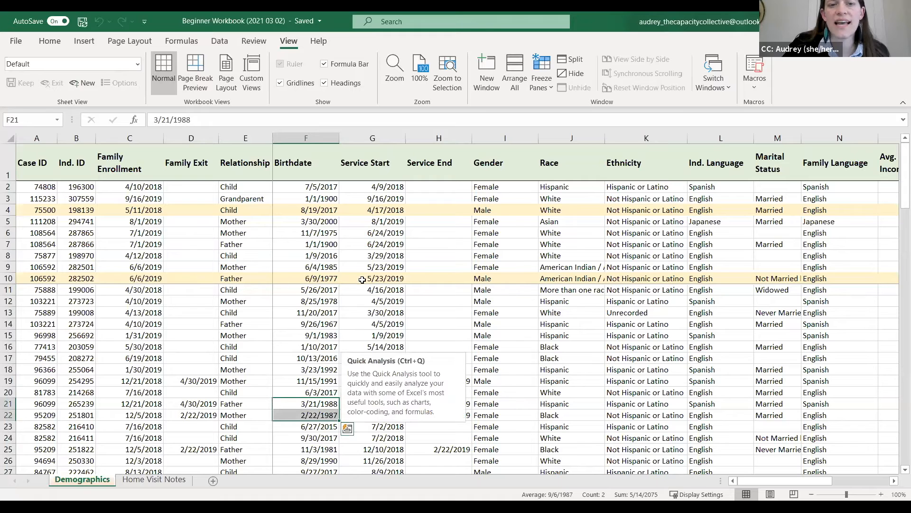
left_click_drag(897, 202, 897, 165)
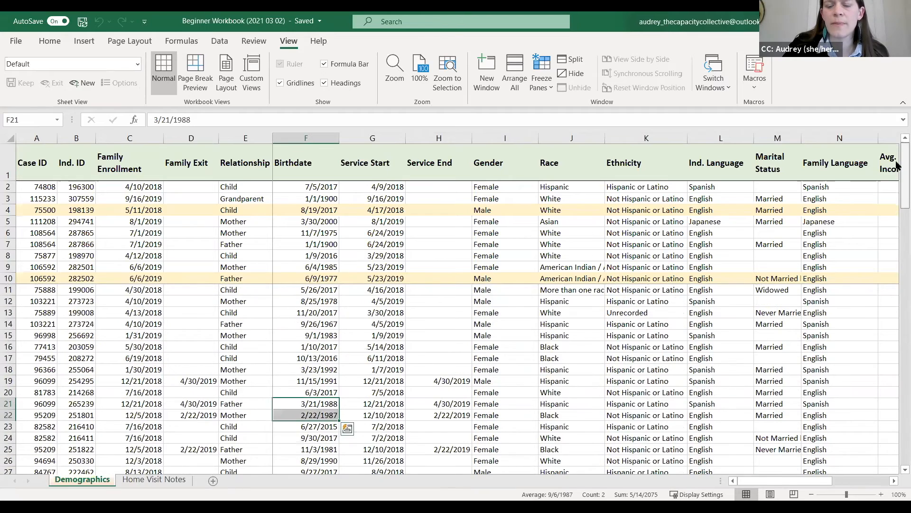
mouse_move(765, 481)
left_mouse_down()
mouse_move(850, 483)
mouse_move(744, 494)
left_mouse_up()
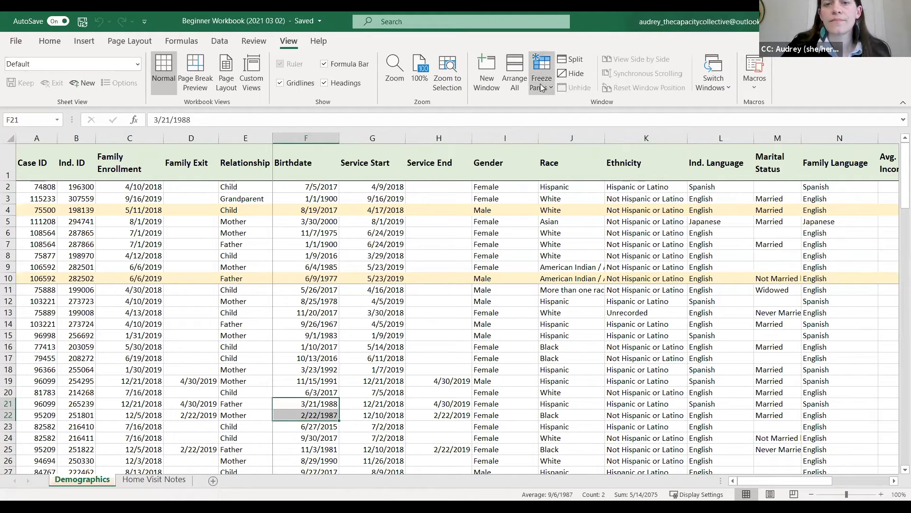
Unfreeze the panes set at cell F11 and check how the columns move across the sheet
left_click(552, 90)
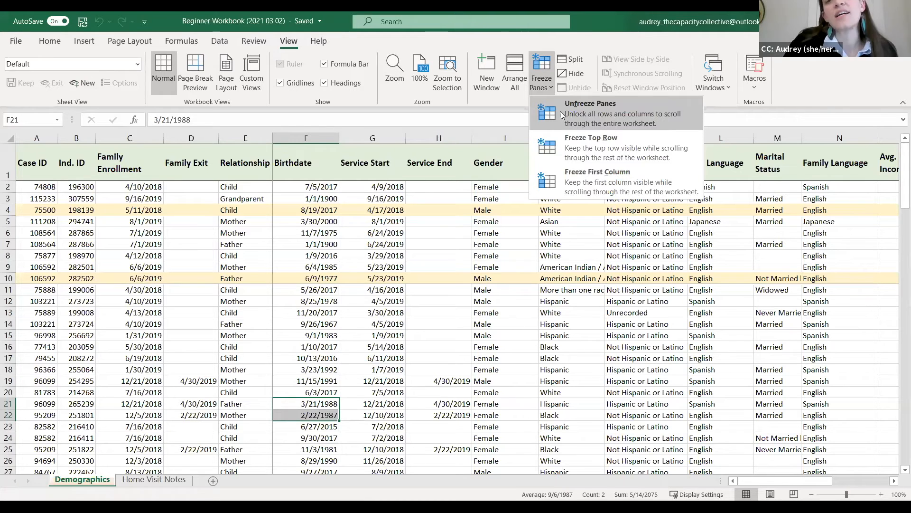
left_click(560, 111)
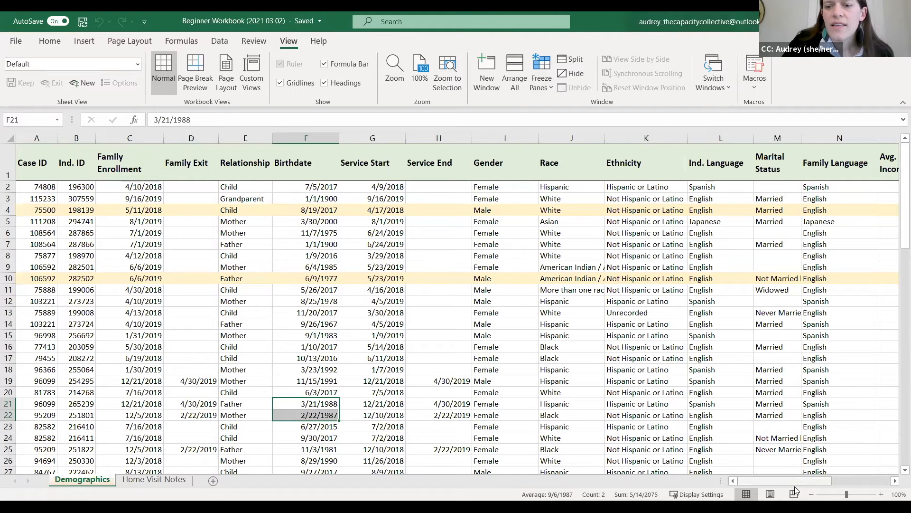
left_click_drag(794, 481, 829, 481)
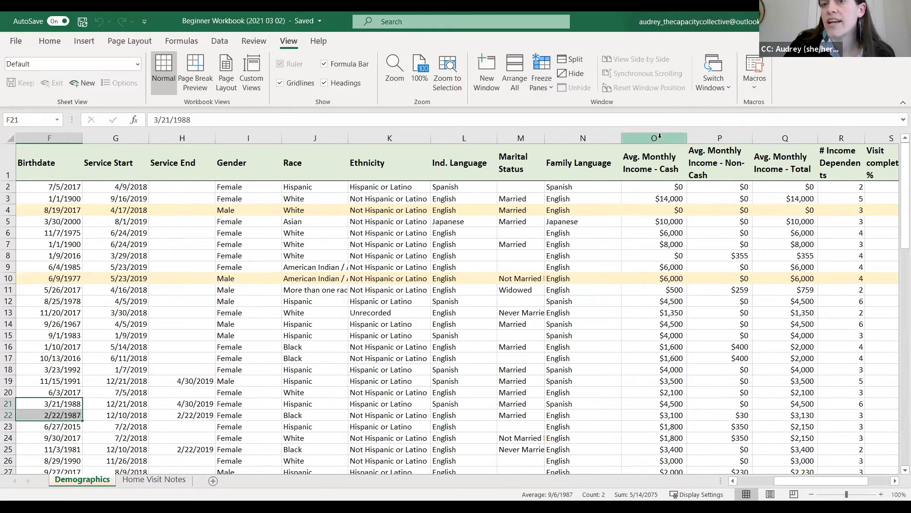
Look at the options for the Avg. Monthly Income - Cash column, leave them unused and return to the first columns
right_click(668, 139)
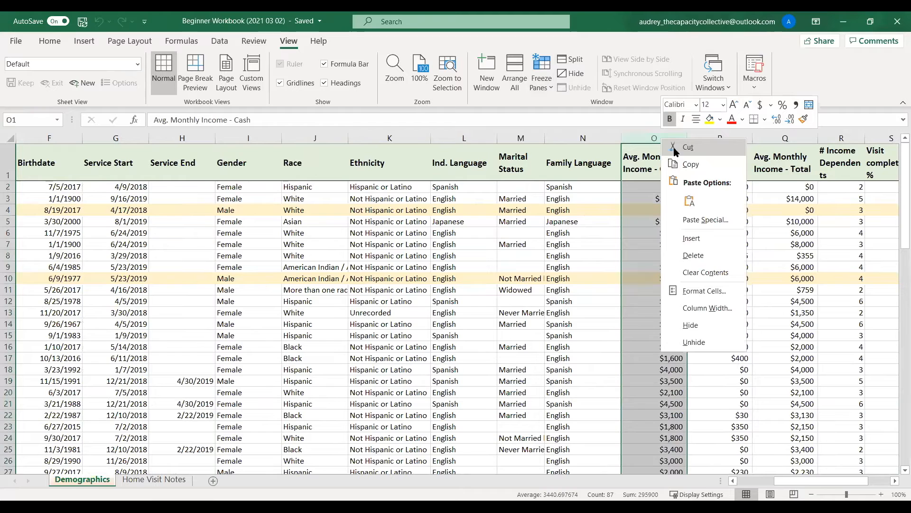
left_click(640, 136)
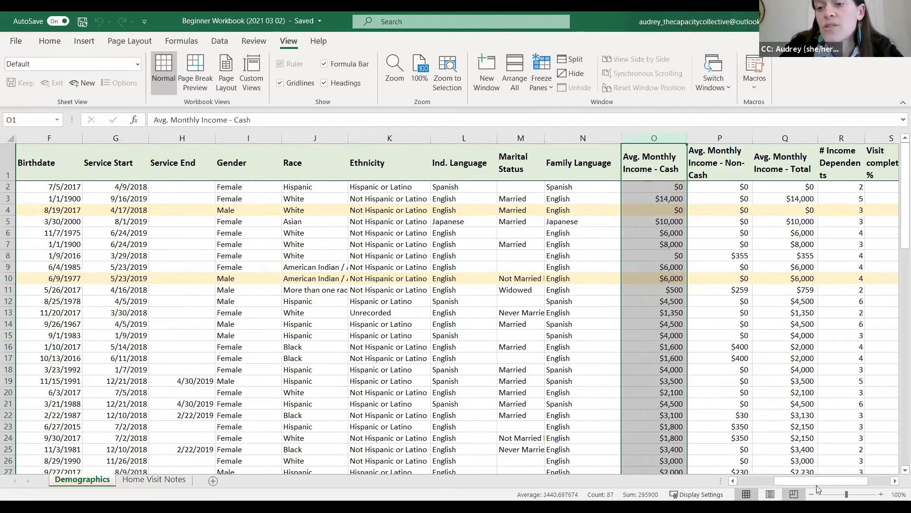
left_click_drag(816, 482, 797, 484)
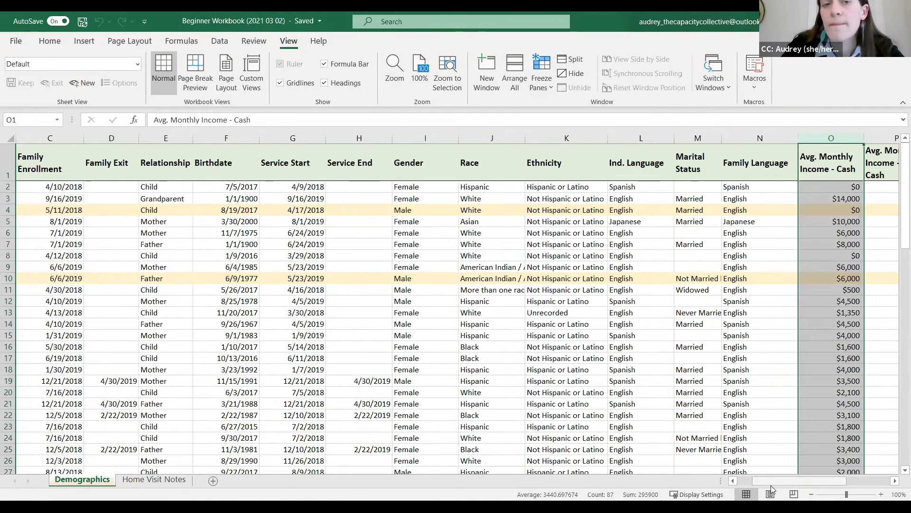
left_click_drag(771, 484, 756, 484)
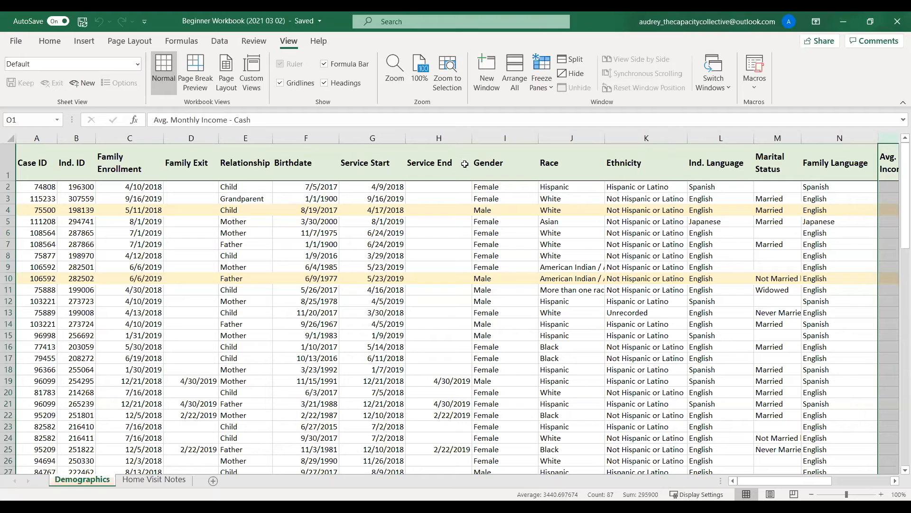
Freeze only the top row of the Demographics sheet, check it down the rows, and select header row 1
left_click(540, 87)
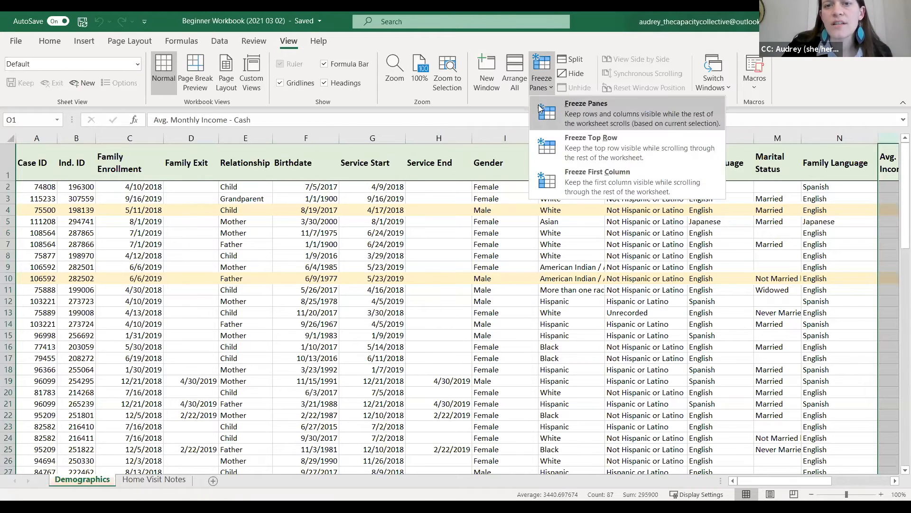
left_click(557, 148)
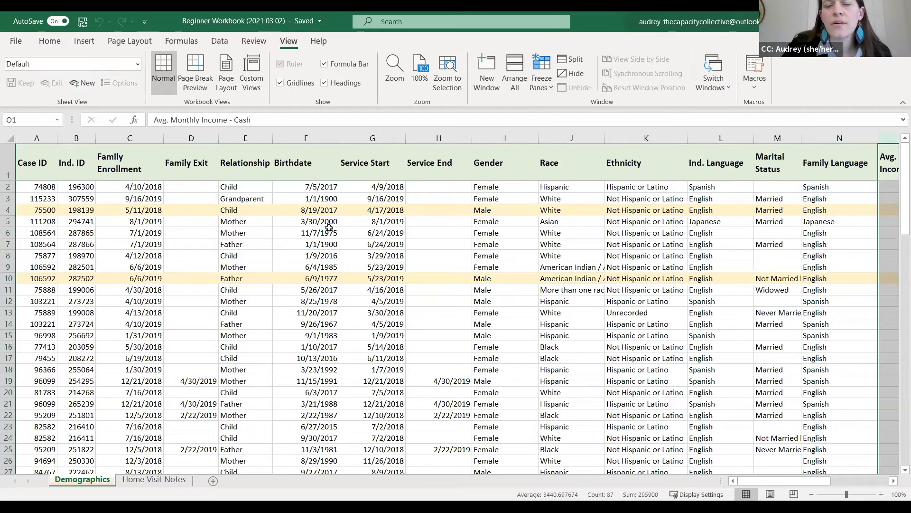
scroll(275, 272, "down", 3)
scroll(275, 272, "up", 3)
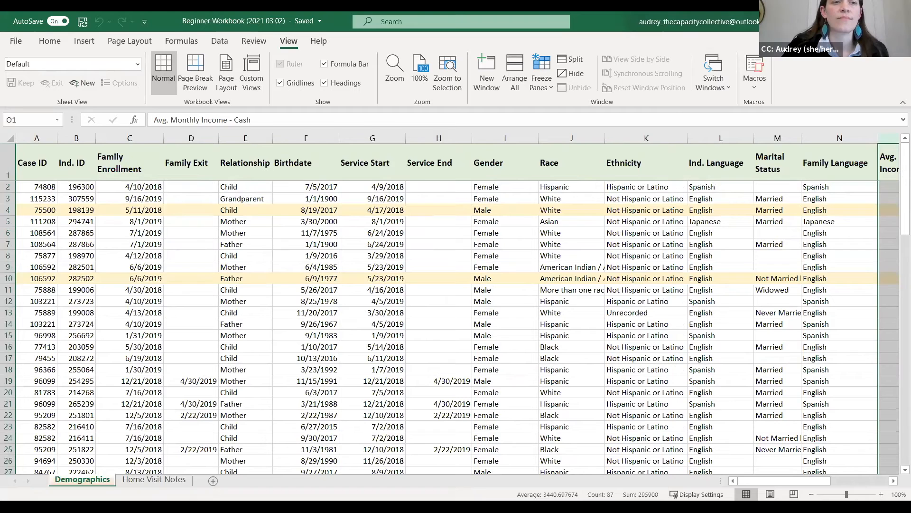
left_click(10, 160)
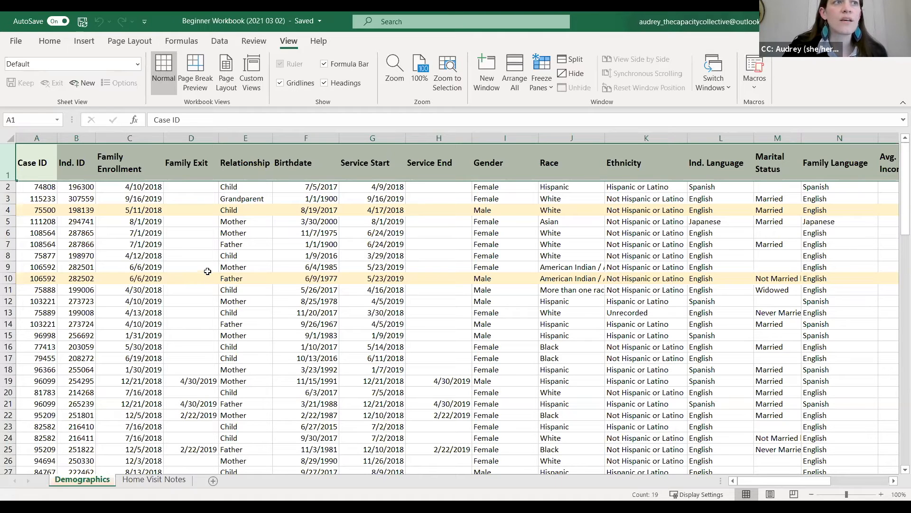
Sort the data by Service Start from oldest to newest, expanding the selection to the adjacent columns, and check the order down to the last row
left_click(373, 138)
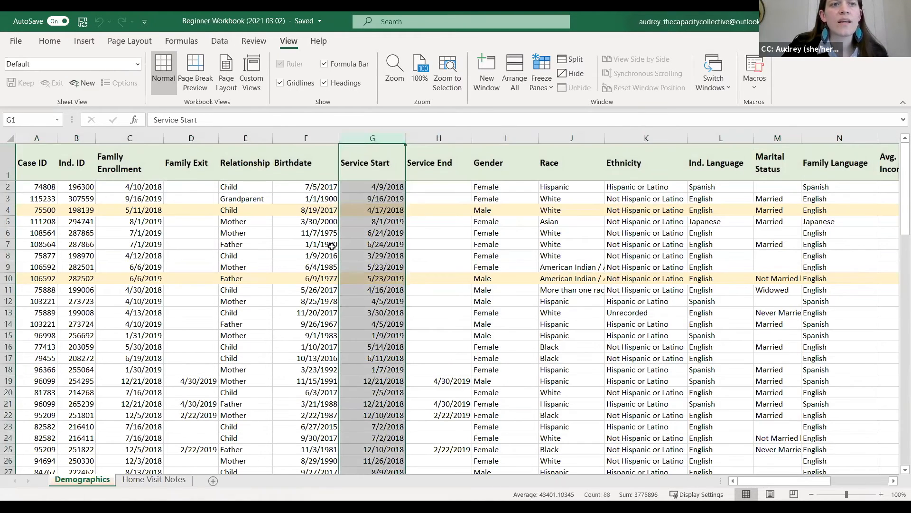
left_click(50, 42)
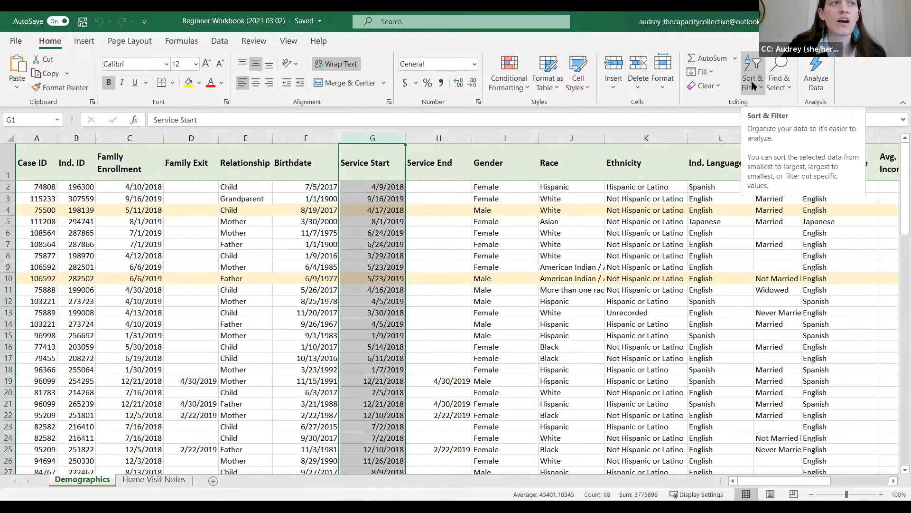
left_click(754, 86)
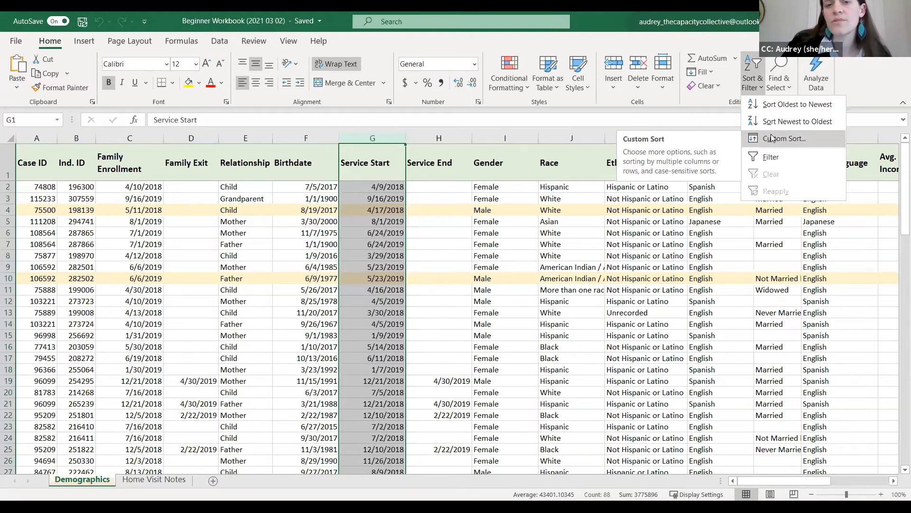
left_click(781, 105)
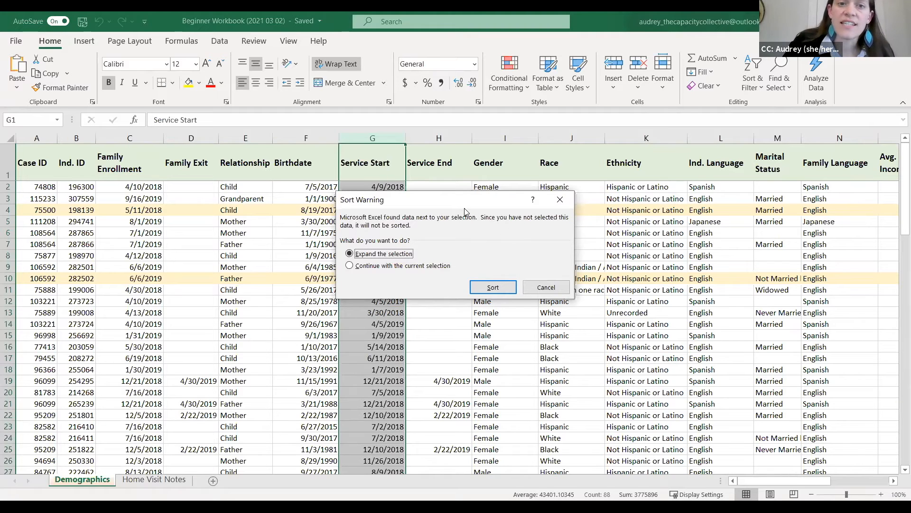
left_click_drag(470, 207, 593, 209)
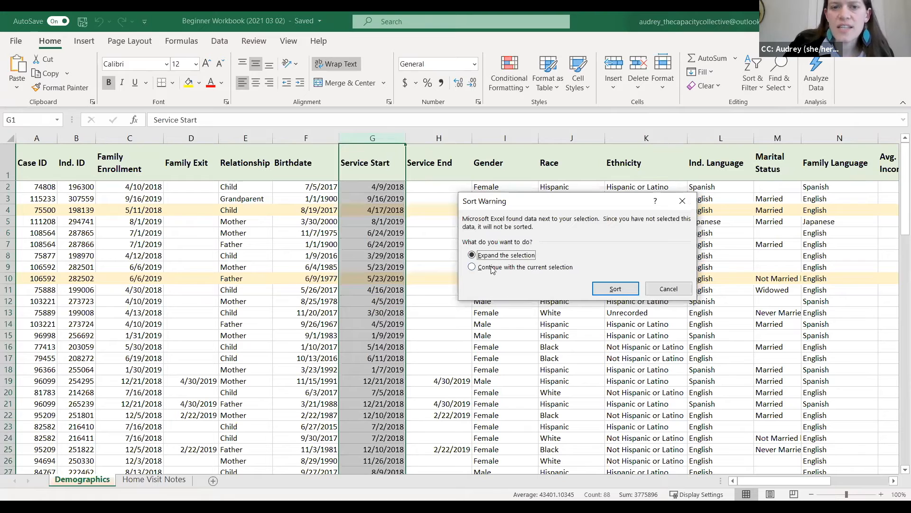
left_click(472, 268)
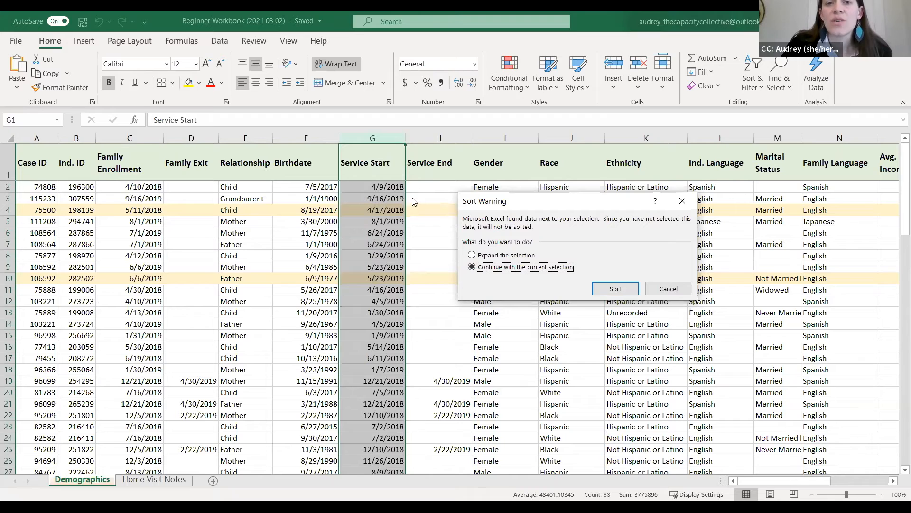
left_click(472, 255)
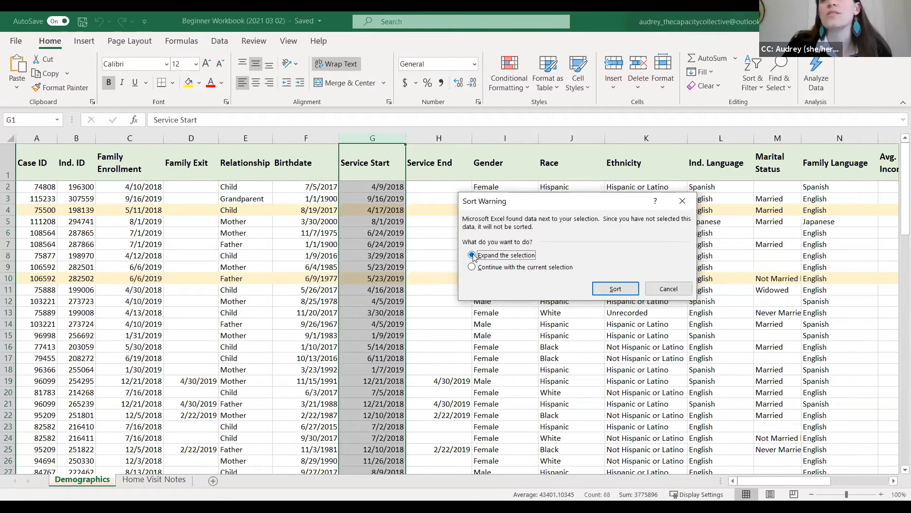
left_click(608, 291)
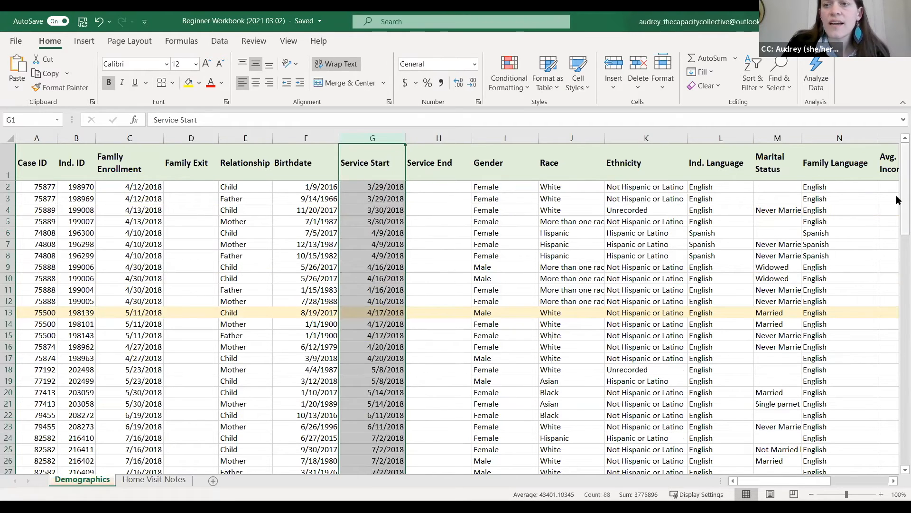
left_click_drag(896, 195, 899, 303)
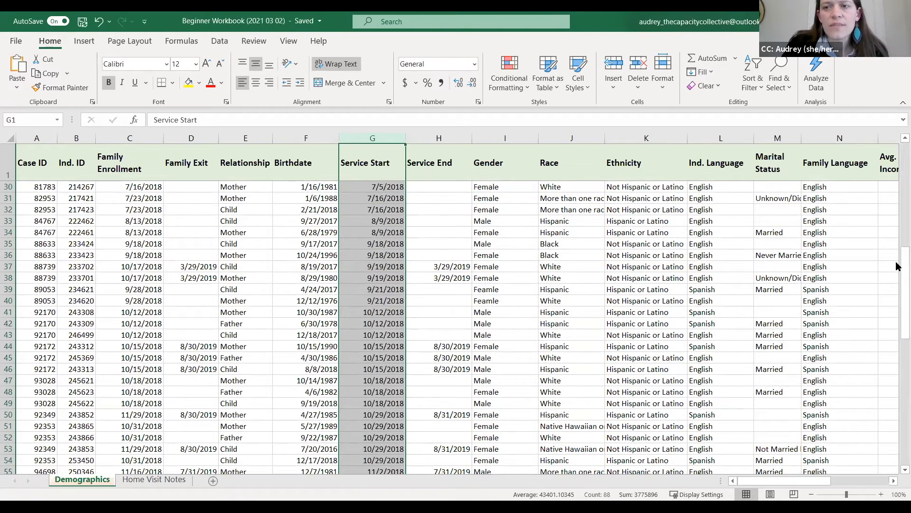
left_click_drag(897, 358, 899, 413)
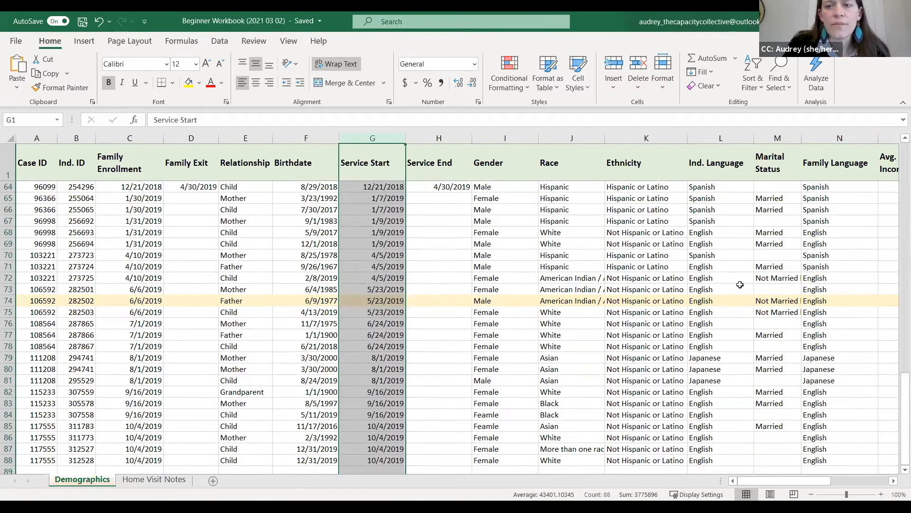
left_click_drag(897, 411, 898, 151)
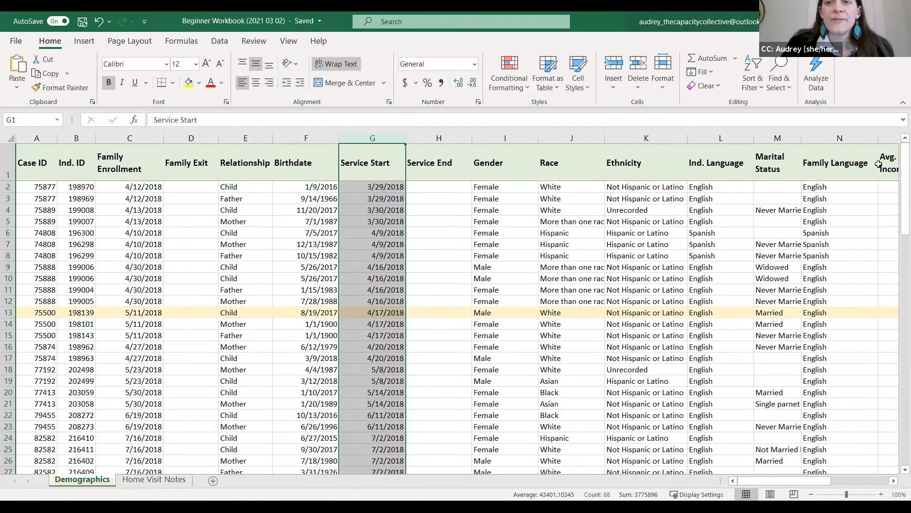
Add a filter to the Ind. Language column
left_click(715, 138)
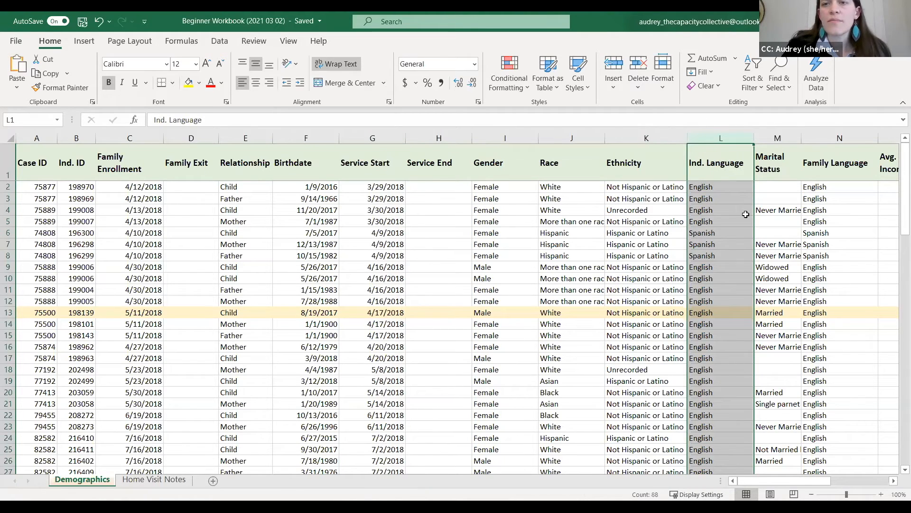
left_click(750, 85)
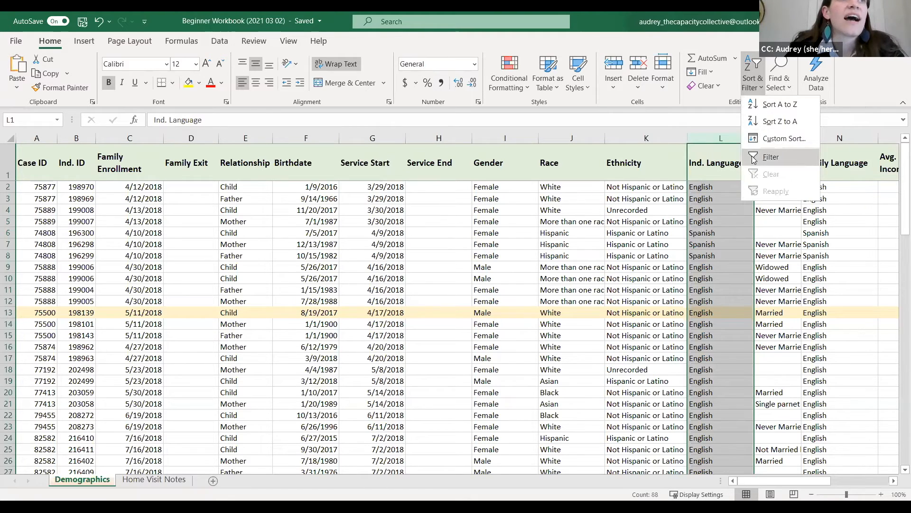
left_click(755, 158)
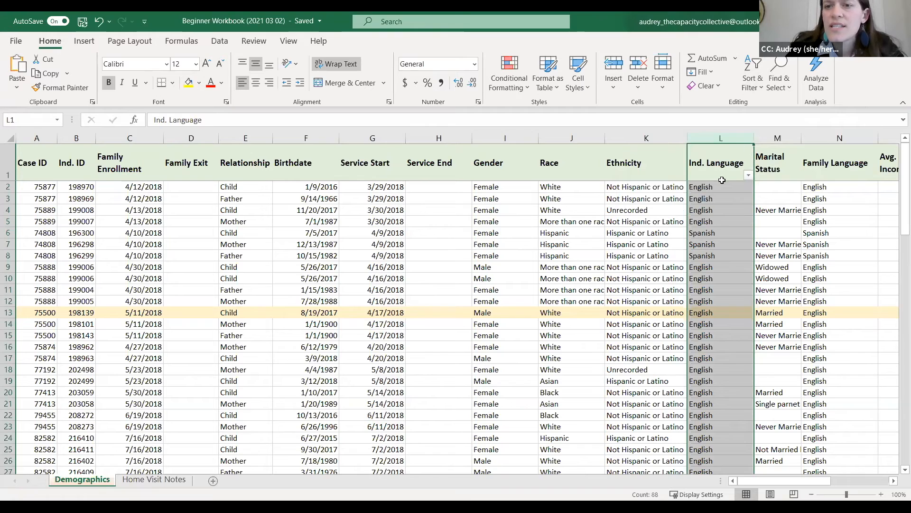
Filter the Ind. Language column to show only the Spanish rows
left_click(748, 176)
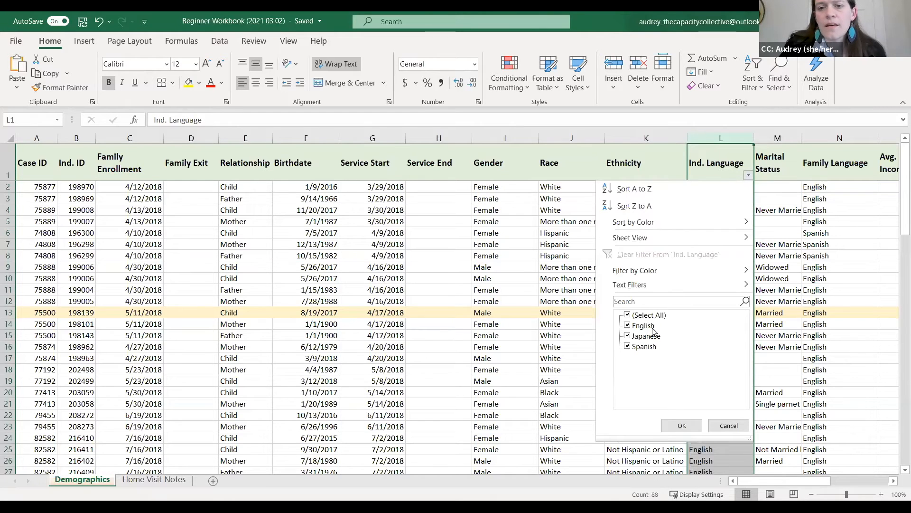
left_click(628, 315)
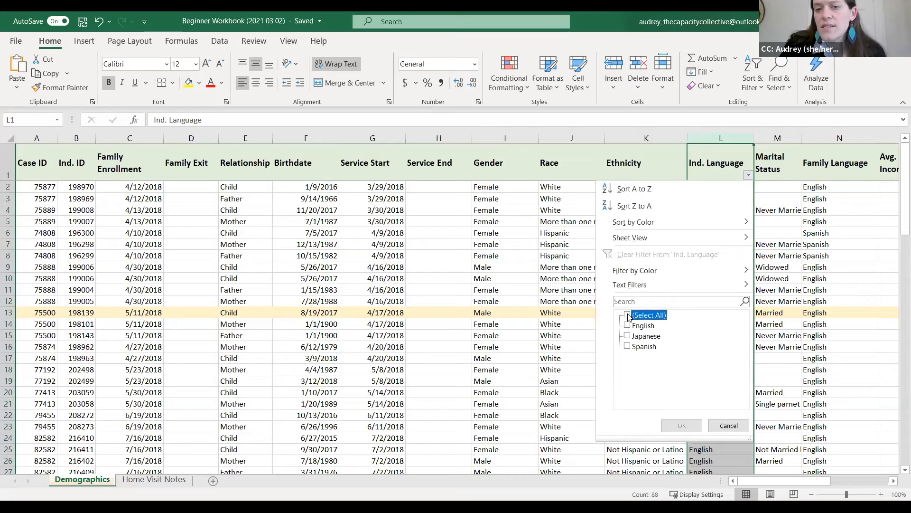
left_click(627, 346)
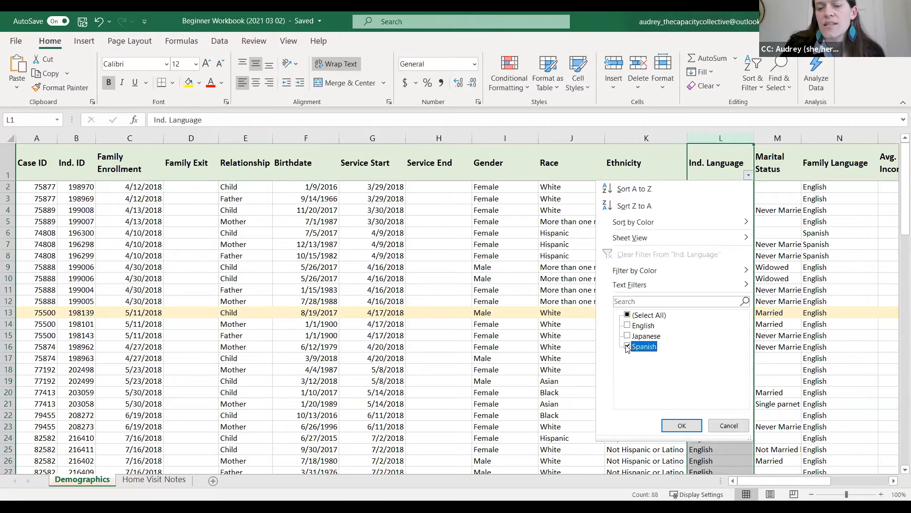
left_click(682, 427)
left_click(682, 427)
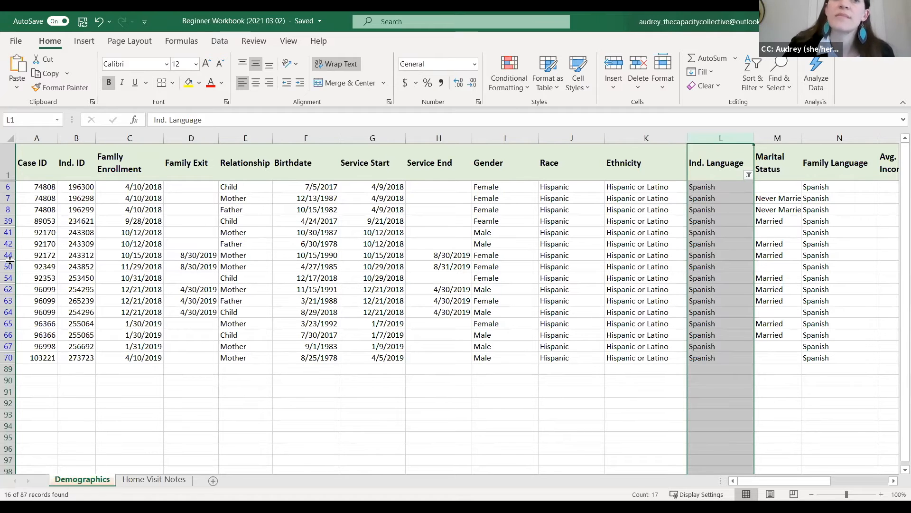
Reselect all languages in the Ind. Language filter and check the full list of rows
left_click(748, 177)
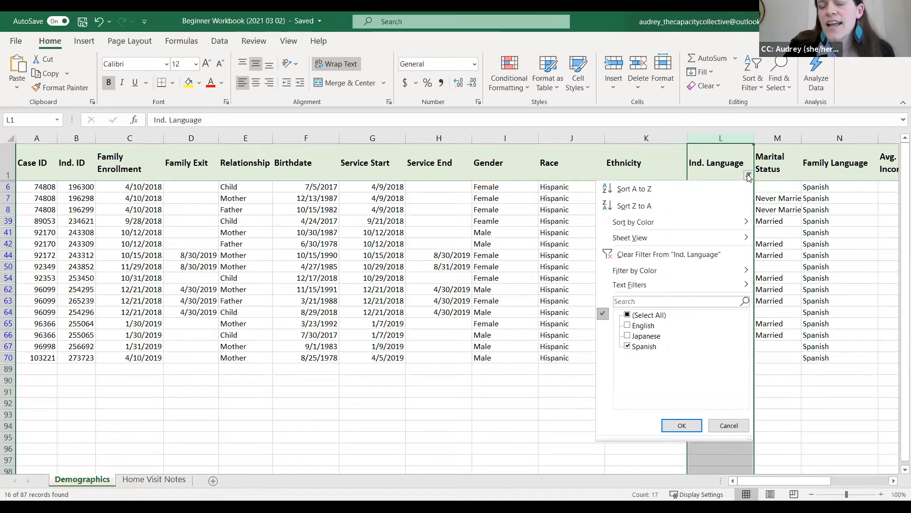
left_click(628, 315)
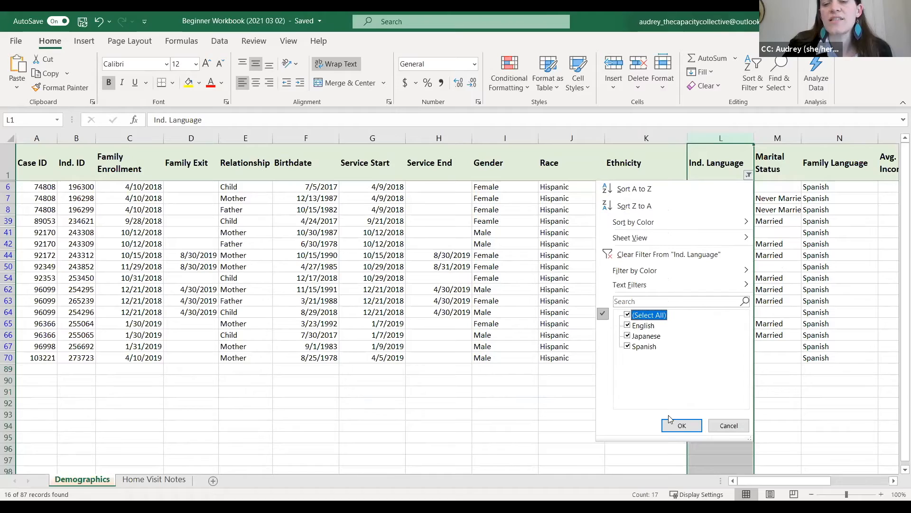
left_click(680, 429)
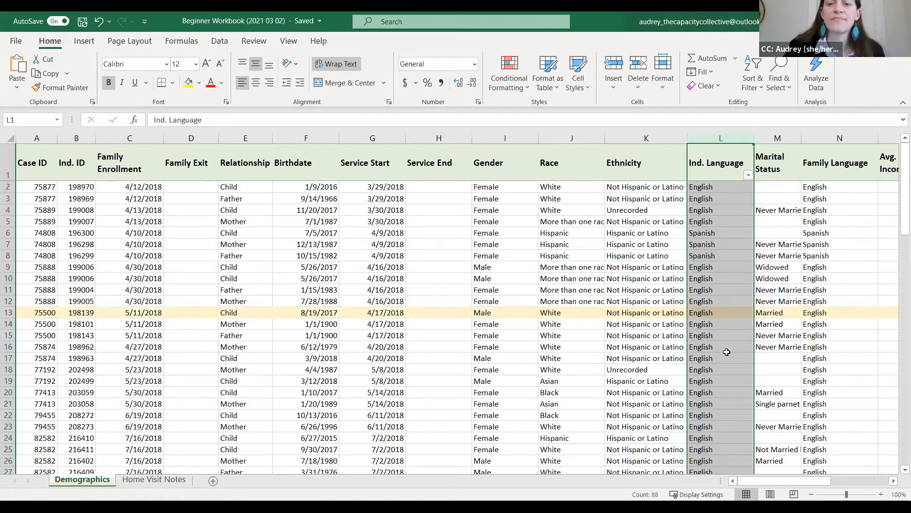
scroll(726, 350, "down", 3)
scroll(727, 349, "down", 12)
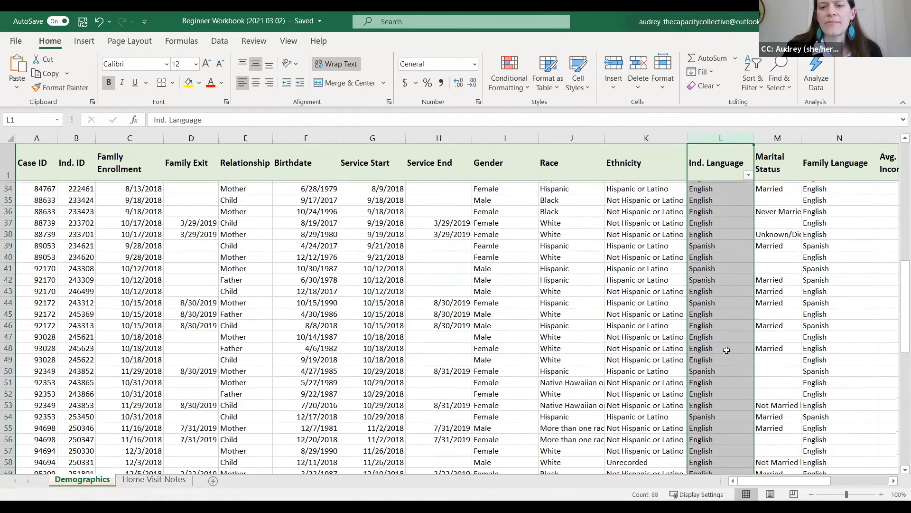
scroll(727, 349, "up", 16)
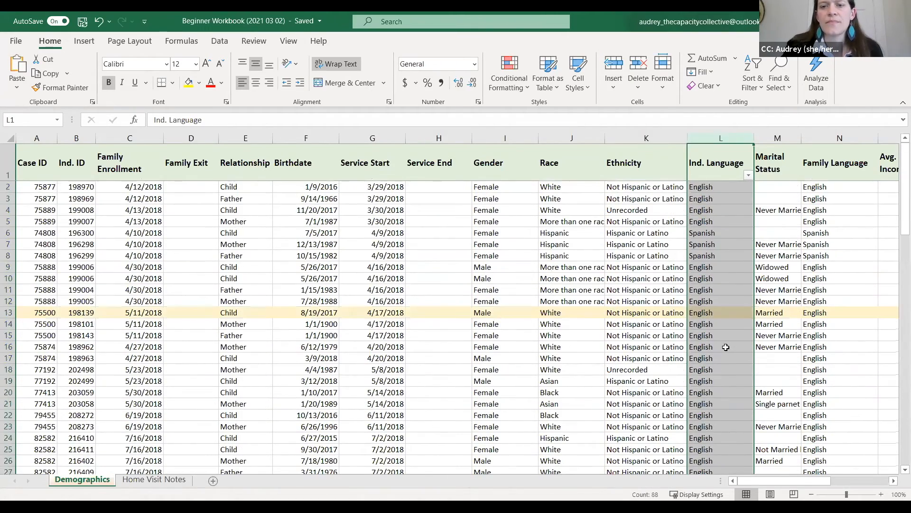
Filter the Ind. Language column to exclude English, keeping the Japanese and Spanish rows
left_click(748, 176)
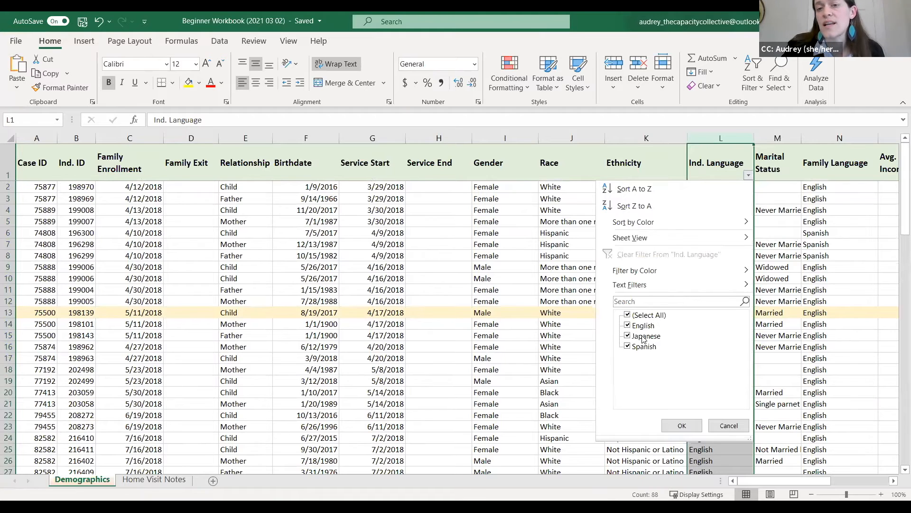
left_click(628, 326)
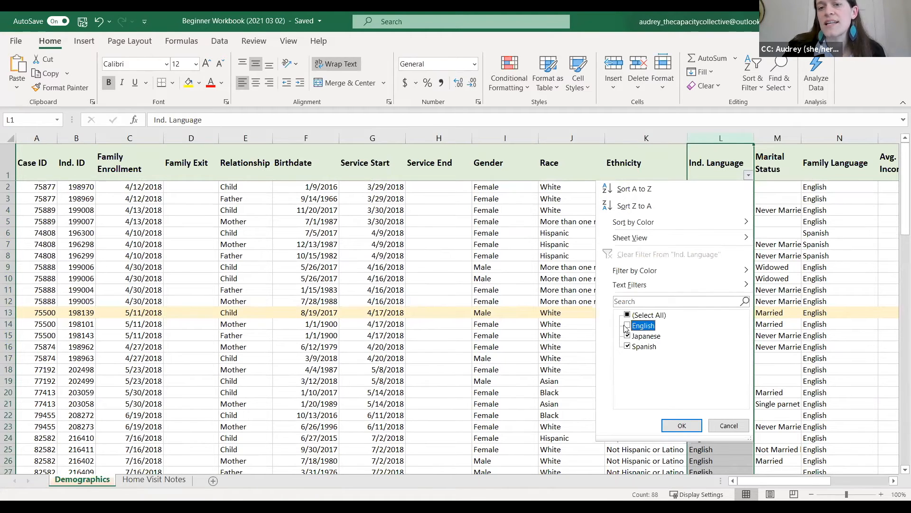
left_click(680, 426)
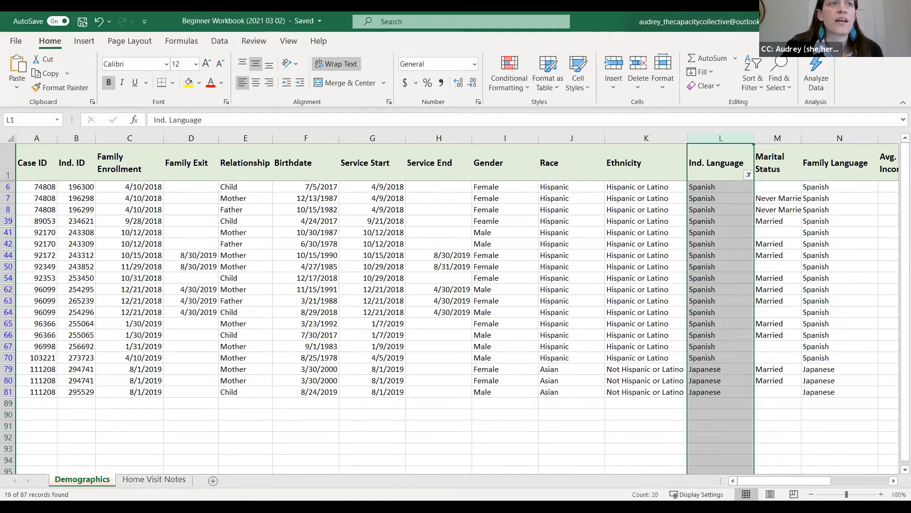
Reselect all languages in the Ind. Language filter to show every row
left_click(748, 175)
left_click(626, 315)
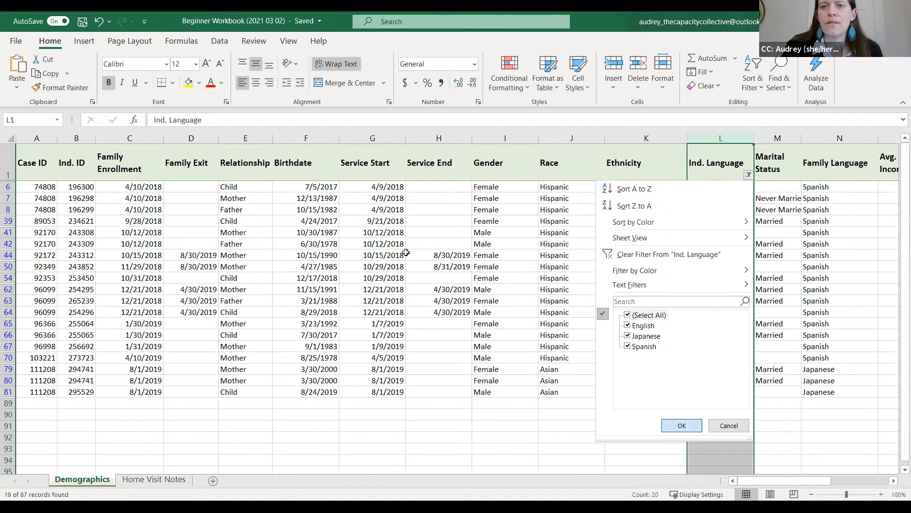
left_click(681, 424)
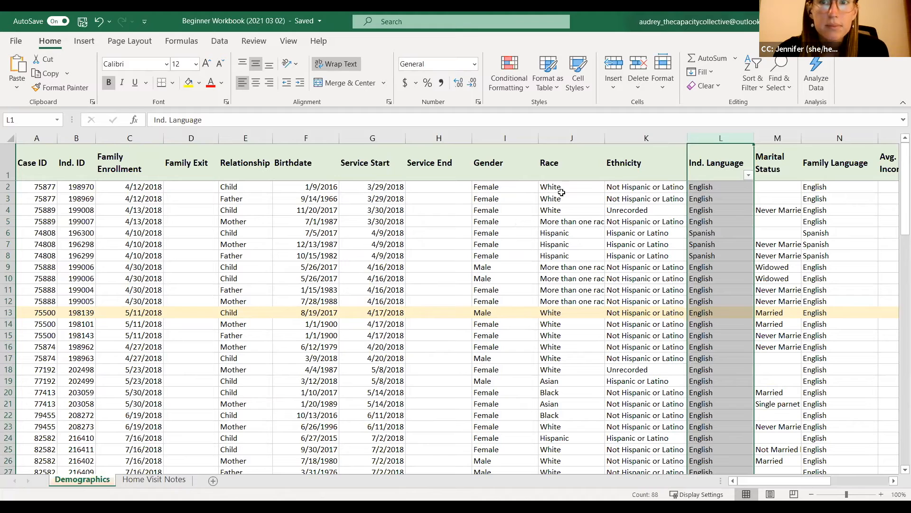
Hide the English rows again with the Ind. Language filter, leaving only Japanese and Spanish selected
left_click(748, 176)
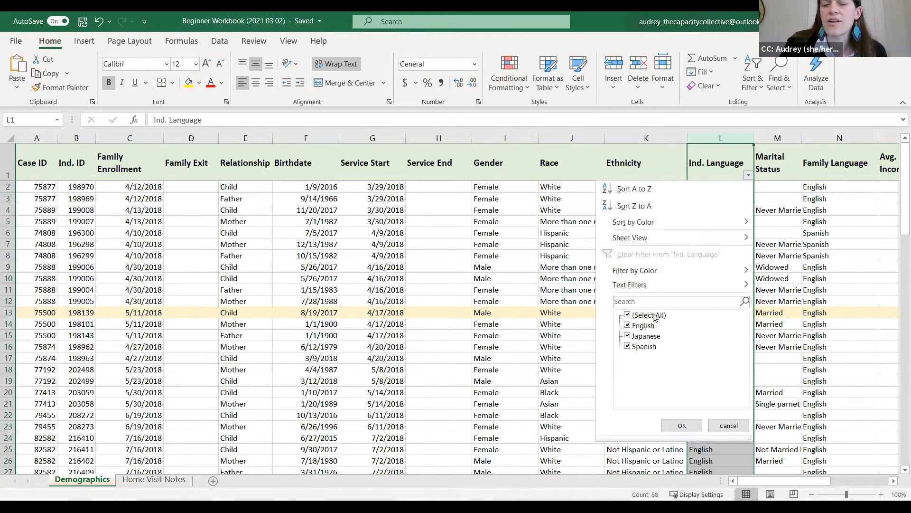
left_click(627, 325)
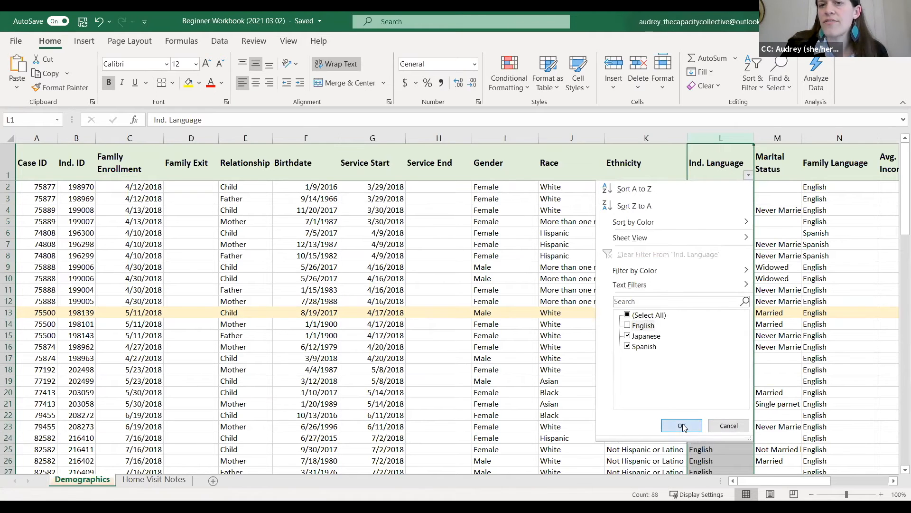
key("Return")
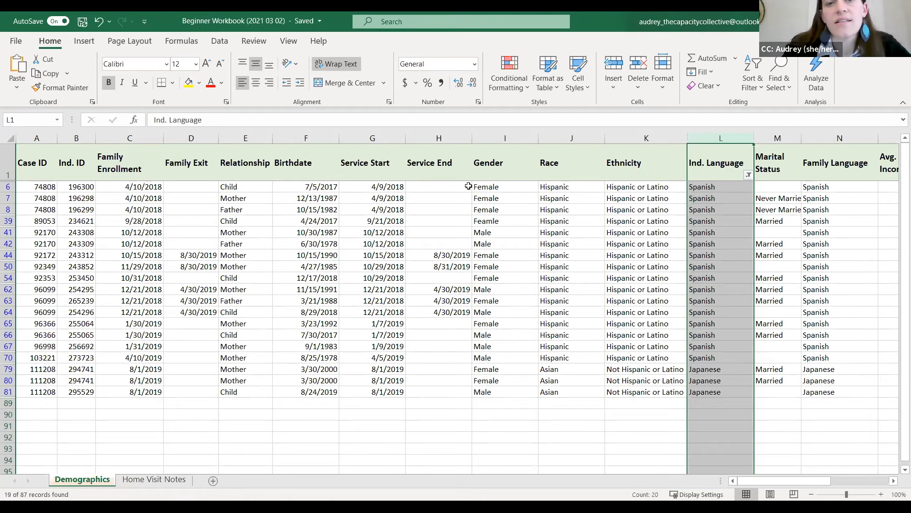
left_click(11, 139)
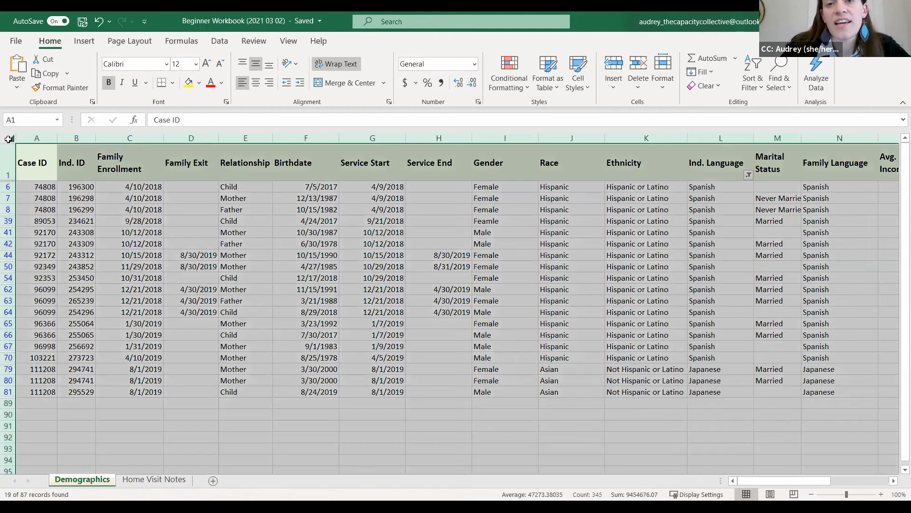
left_click(759, 84)
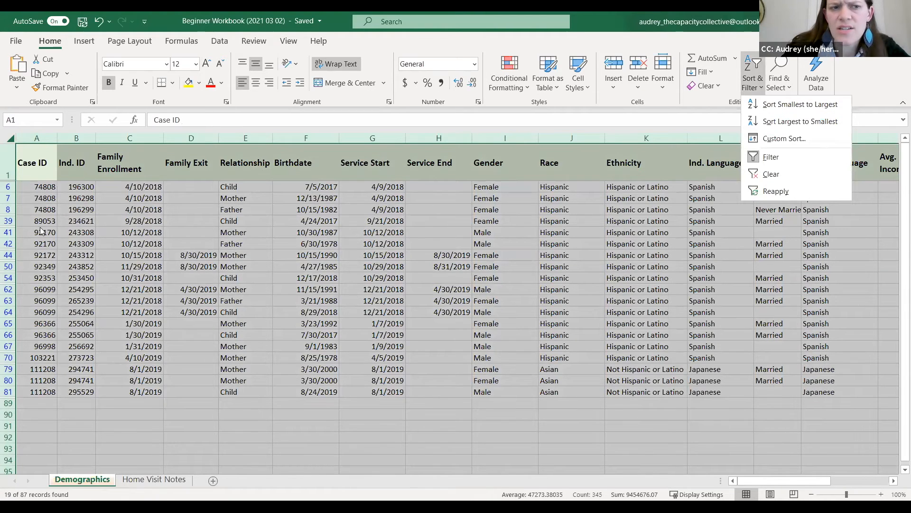
left_click(441, 132)
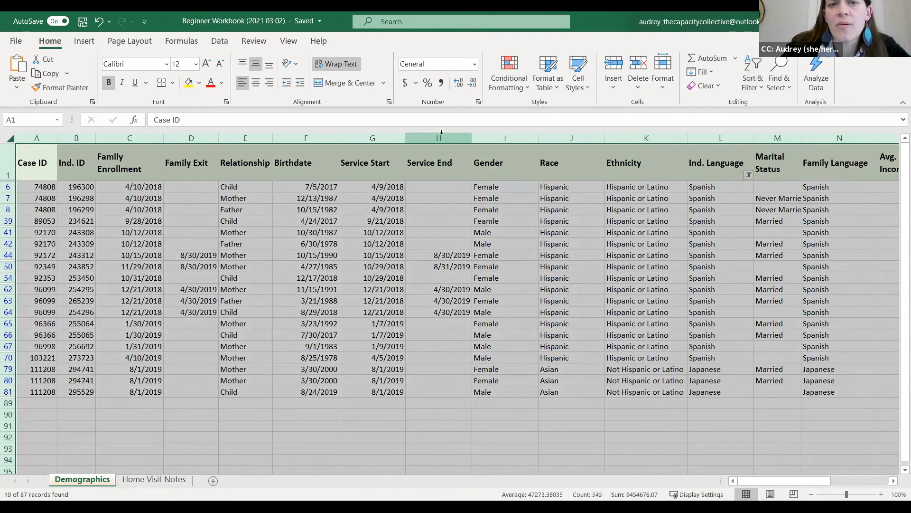
left_click(441, 132)
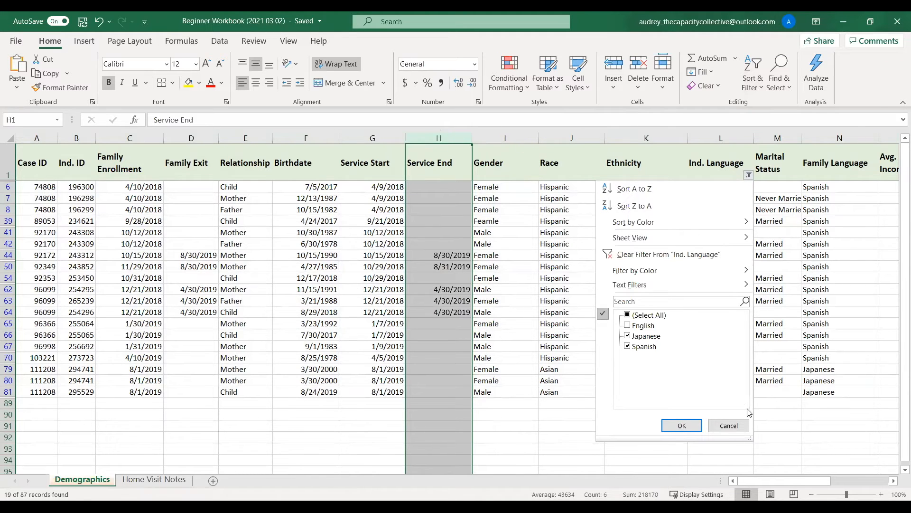
left_click(733, 427)
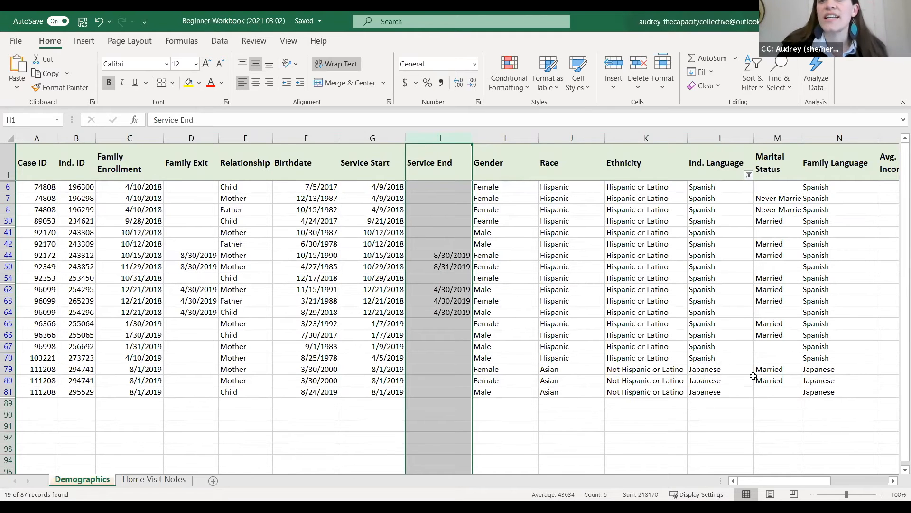
left_click(704, 368)
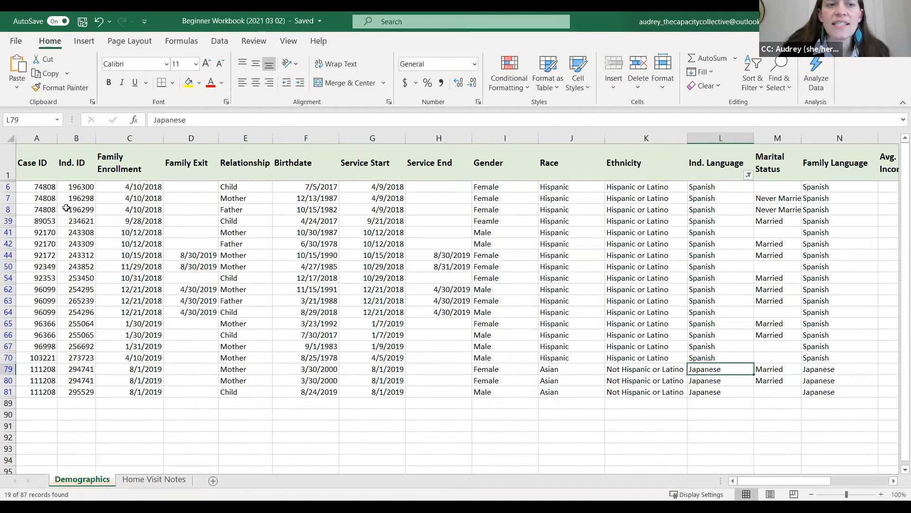
left_click(143, 244)
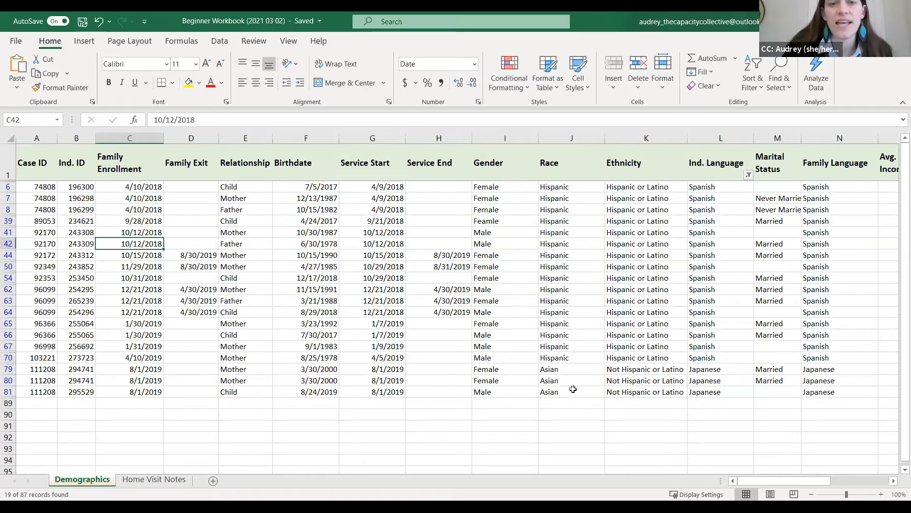
Turn off the filter on the Demographics sheet so the Ind. Language column is no longer filtered
left_click(306, 290)
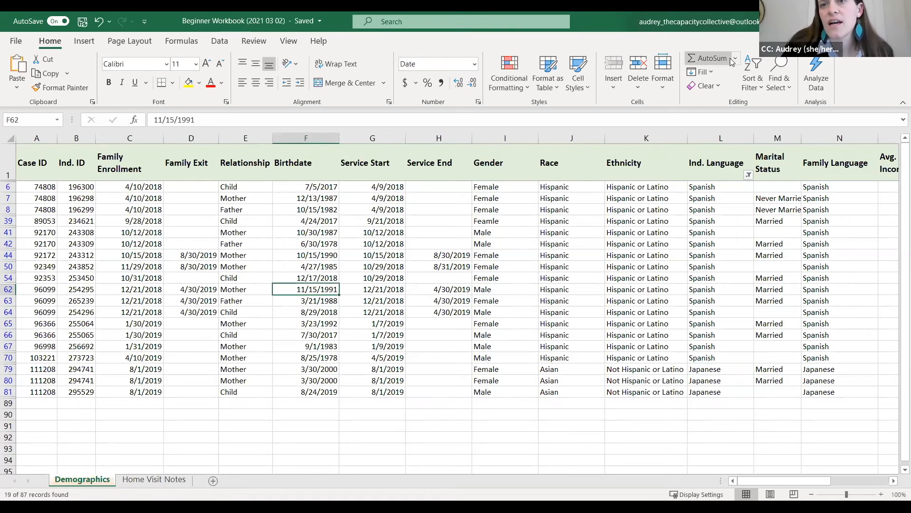
left_click(752, 79)
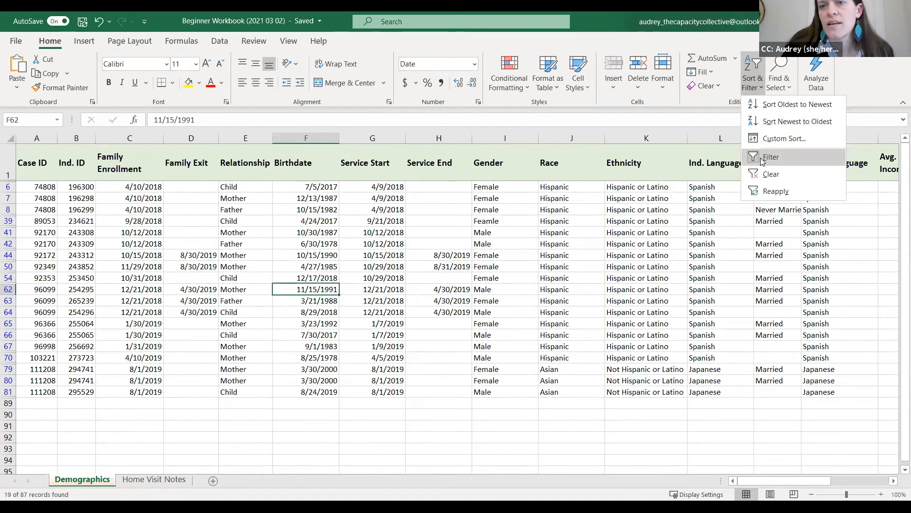
left_click(762, 157)
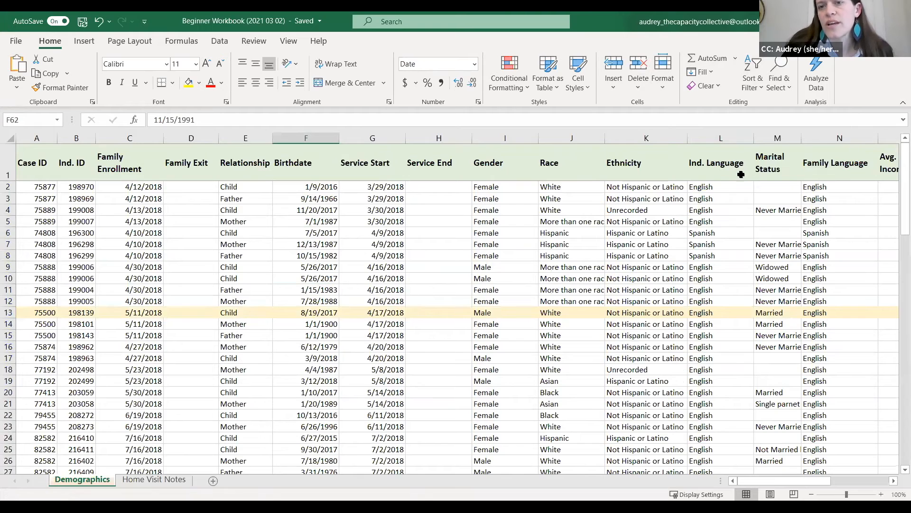
Add filters to all header columns of the Demographics data
left_click(181, 236)
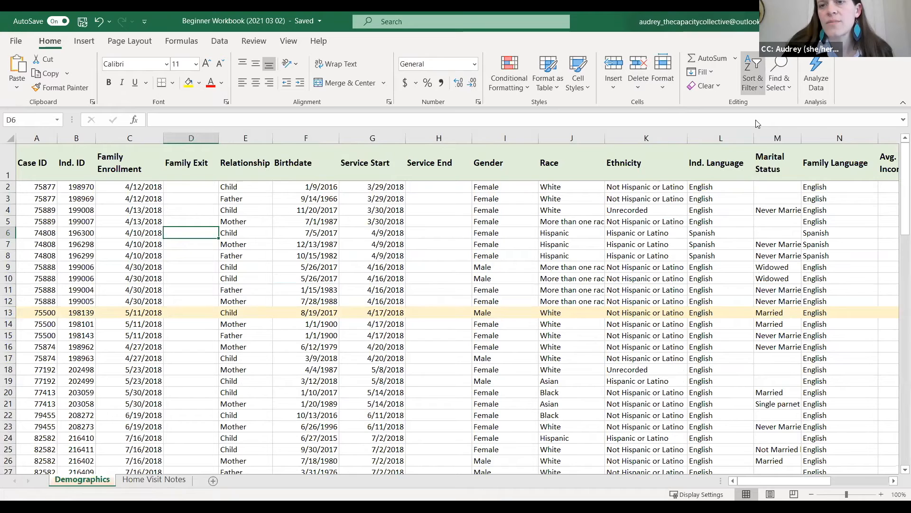
left_click(755, 85)
key("f")
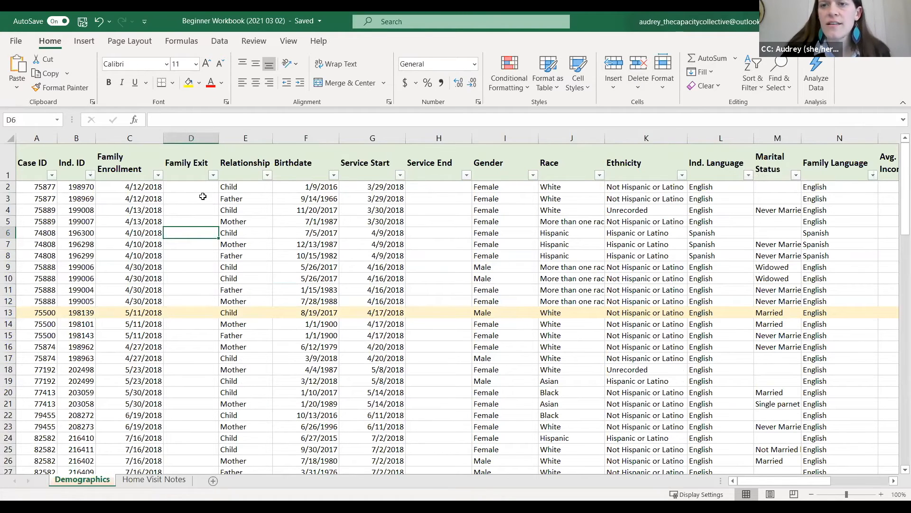
Look through the rows to the end of the data and examine the list of values in the Case ID filter
scroll(109, 304, "down", 1)
scroll(110, 304, "down", 14)
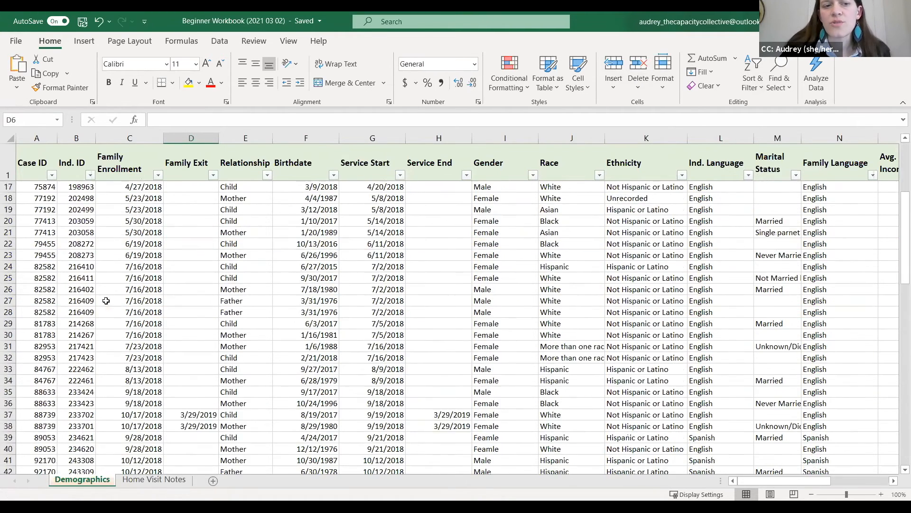
scroll(94, 293, "down", 8)
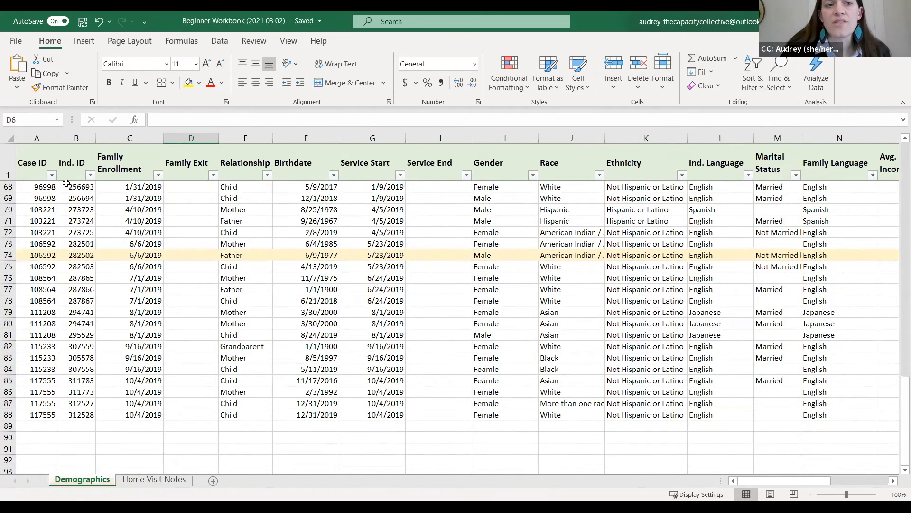
left_click(52, 176)
scroll(57, 331, "down", 8)
scroll(57, 331, "down", 3)
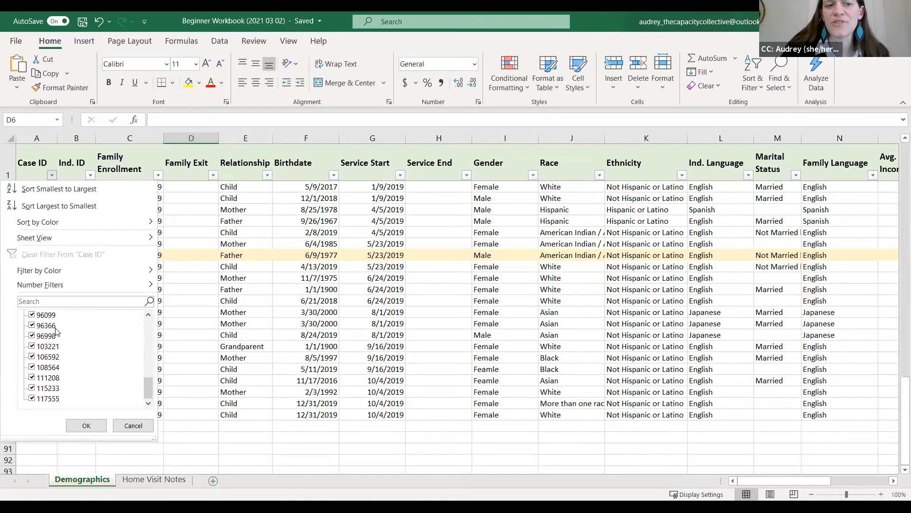
scroll(57, 331, "up", 12)
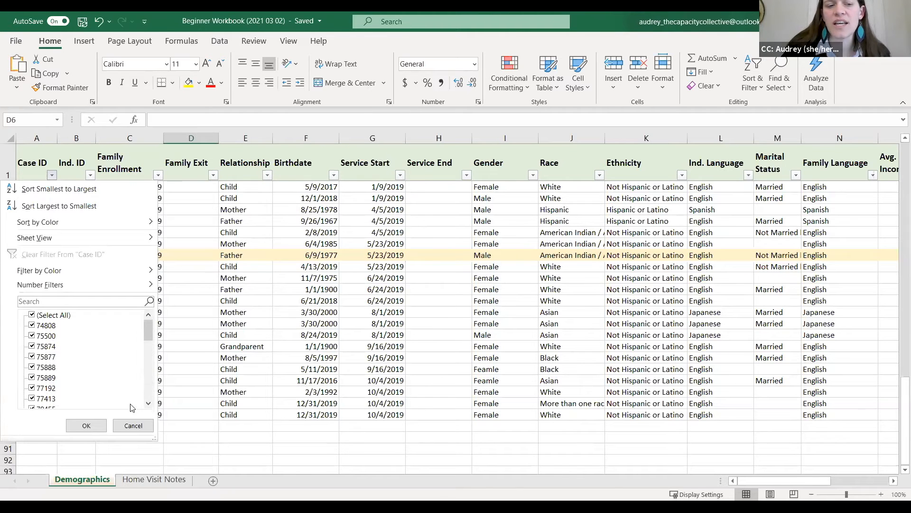
left_click(133, 426)
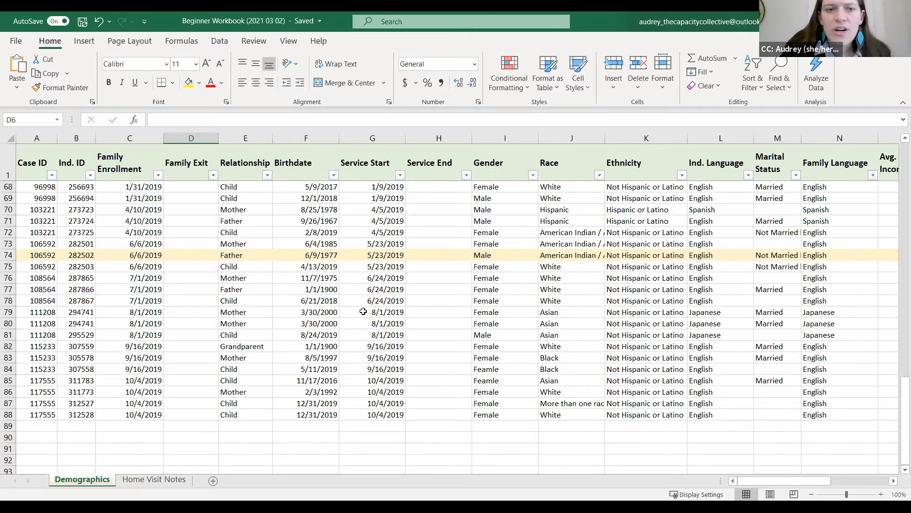
left_click(141, 313)
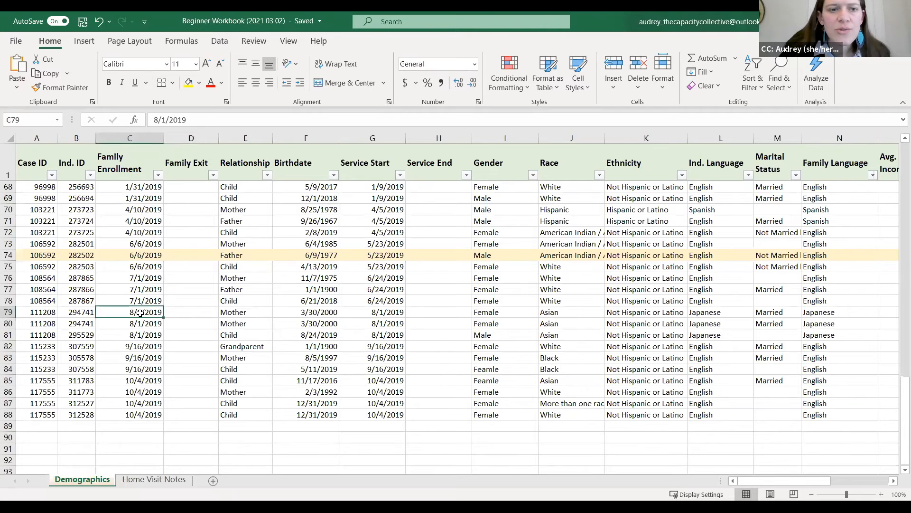
left_click(8, 312)
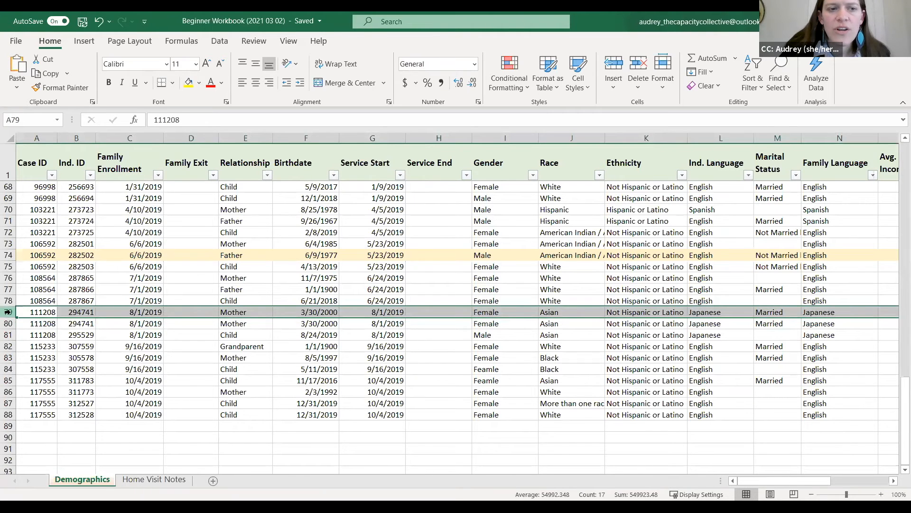
right_click(9, 314)
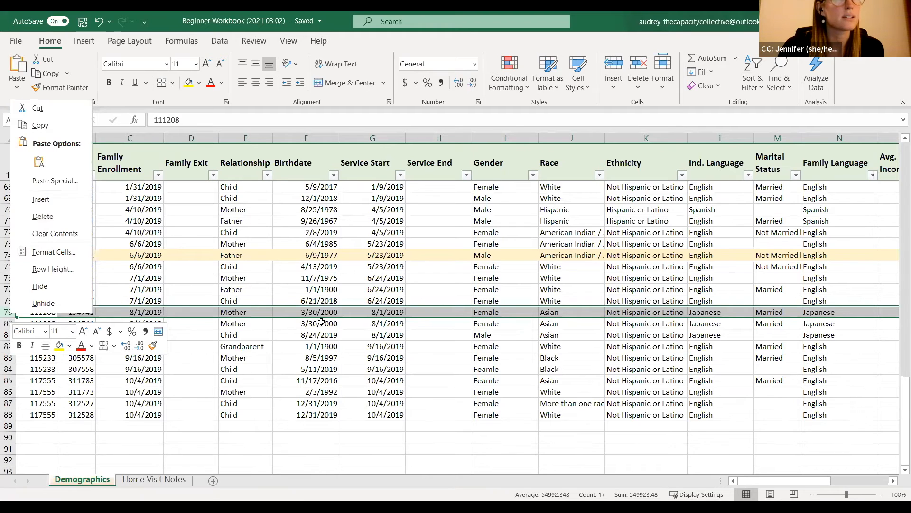
key("Escape")
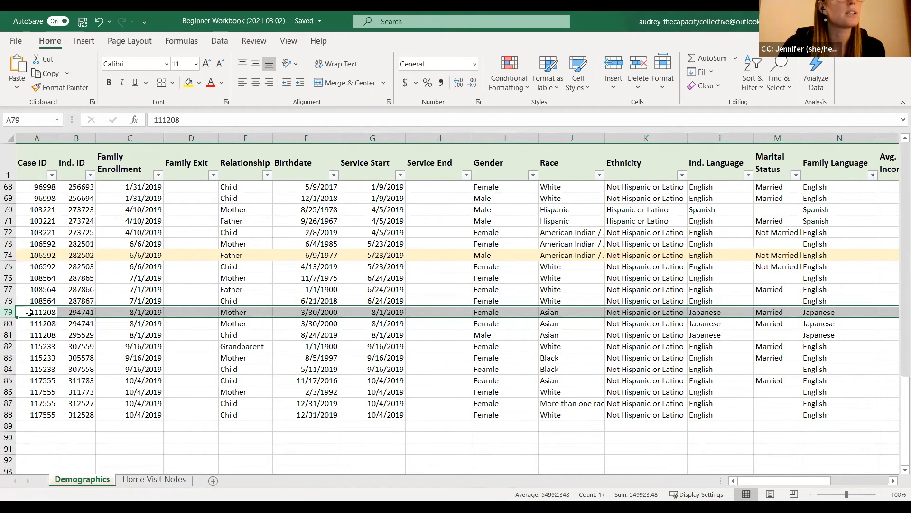
left_click(52, 175)
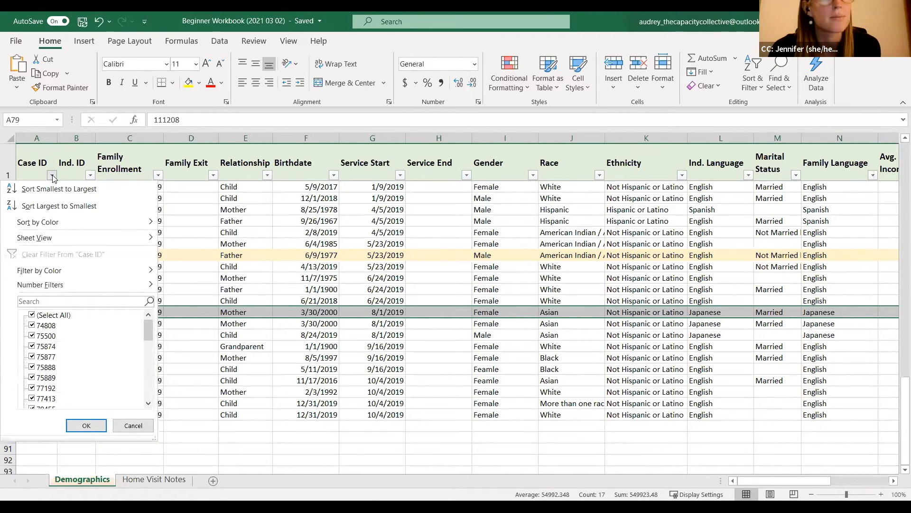
left_click(52, 175)
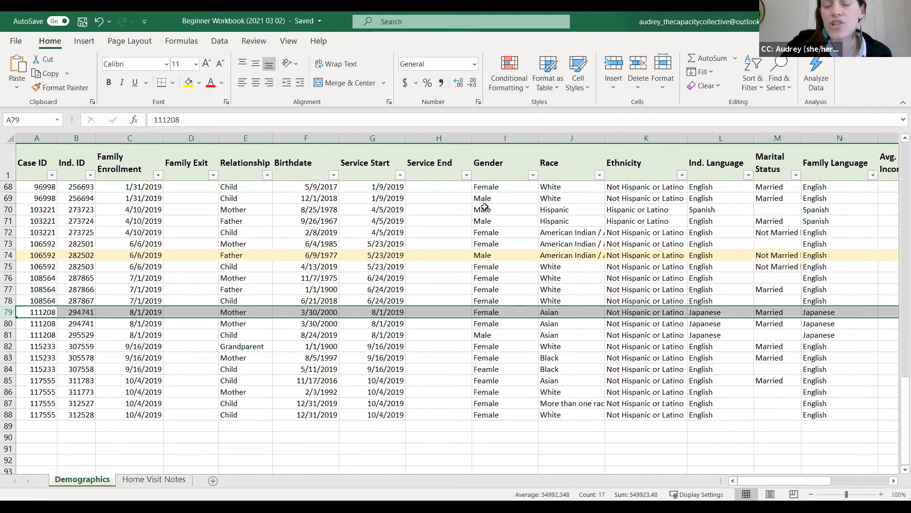
Filter the Gender column to show only the rows misspelled as "Feamle"
left_click(532, 175)
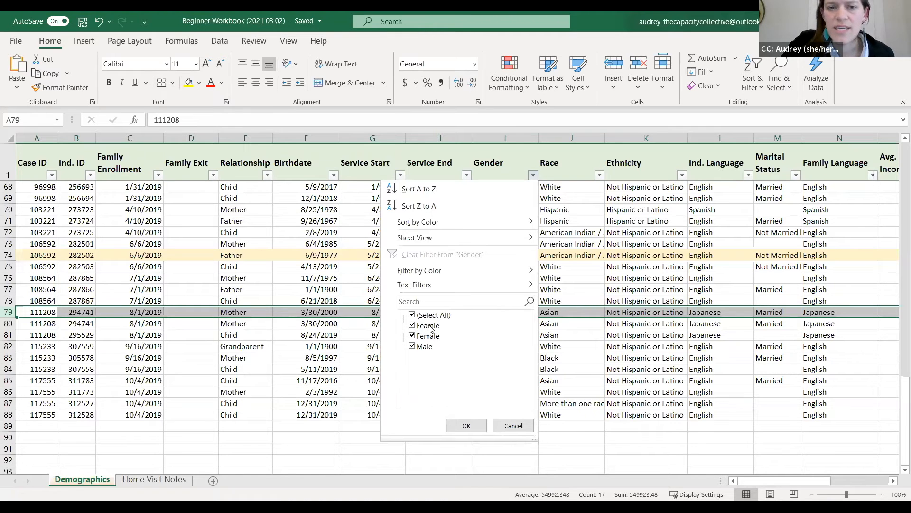
left_click(412, 316)
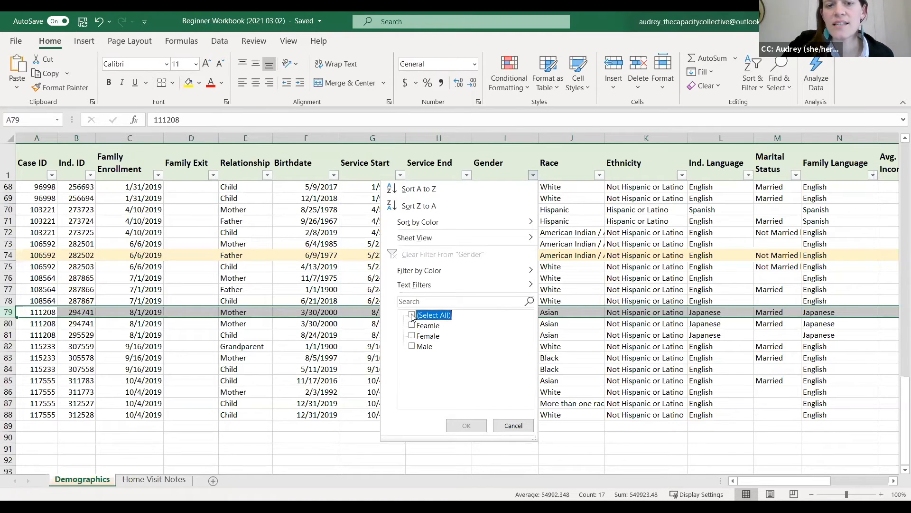
left_click(412, 326)
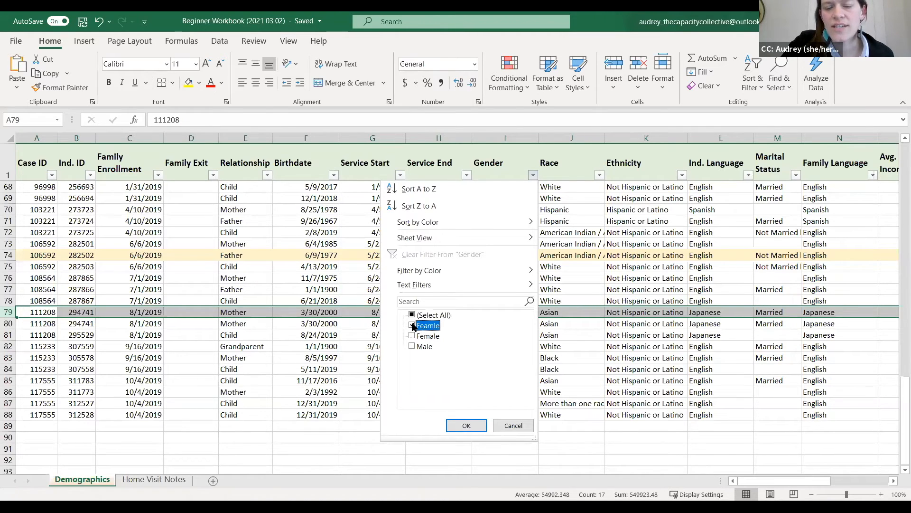
left_click(474, 427)
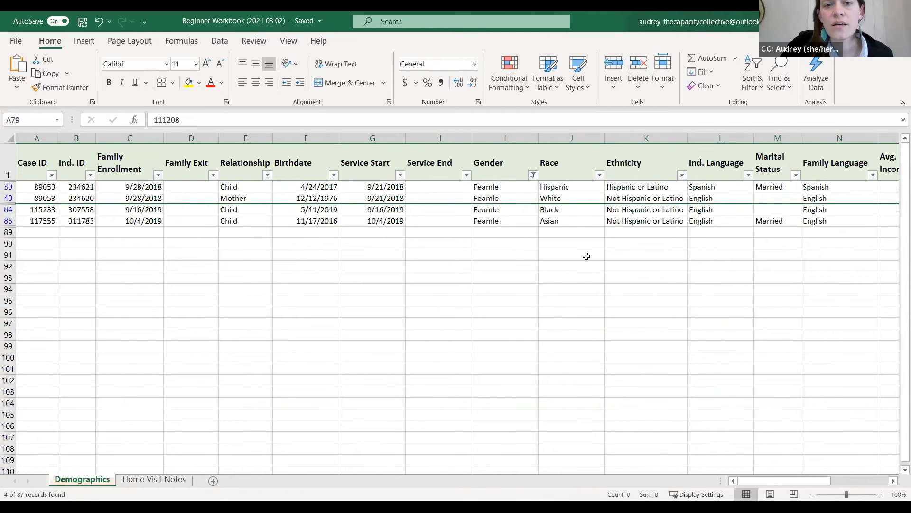
Correct the four filtered "Feamle" entries in the Gender column to Female and select the corrected cells
left_click(512, 185)
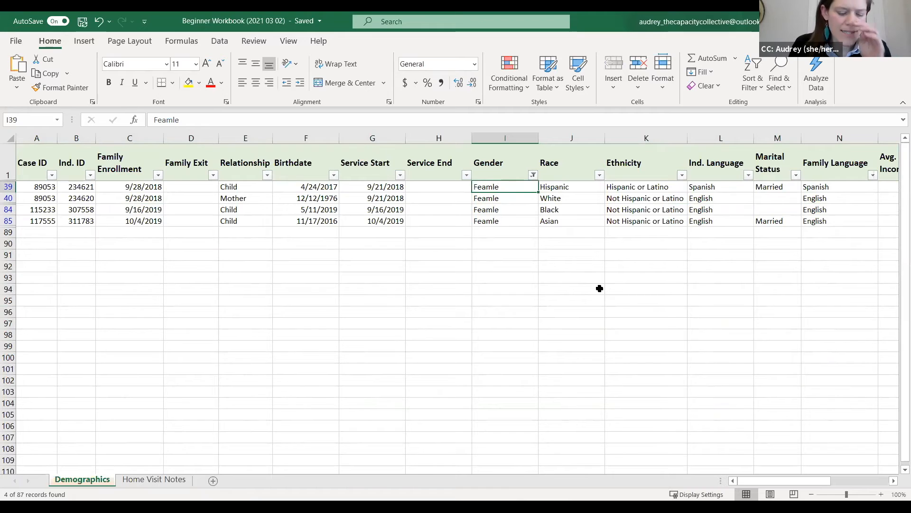
type("Female")
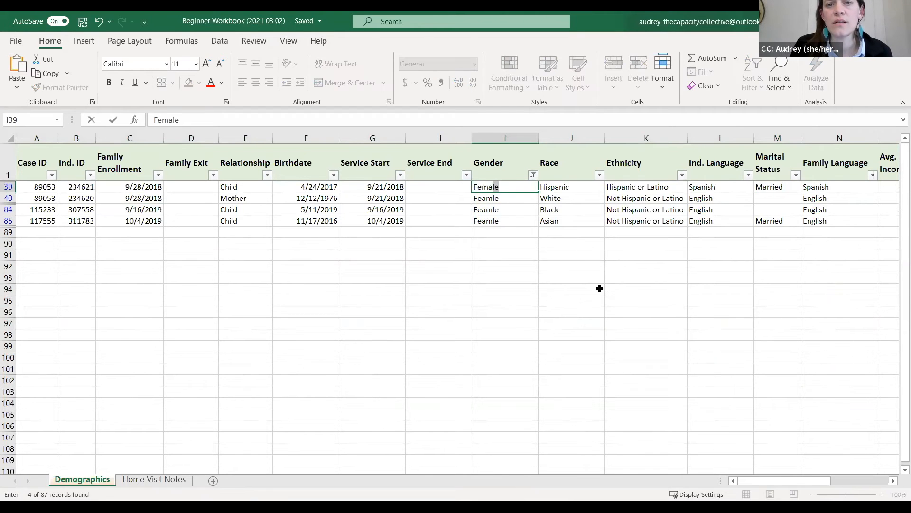
key("Return")
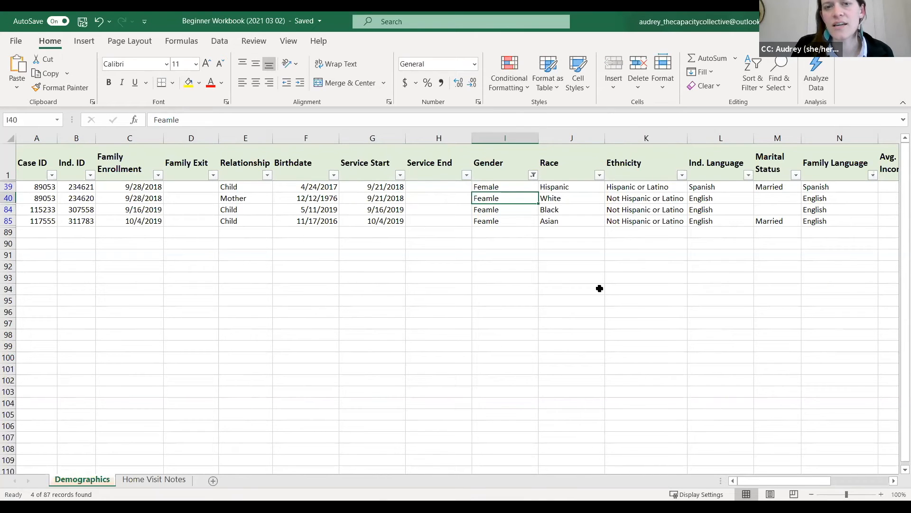
type("Fem")
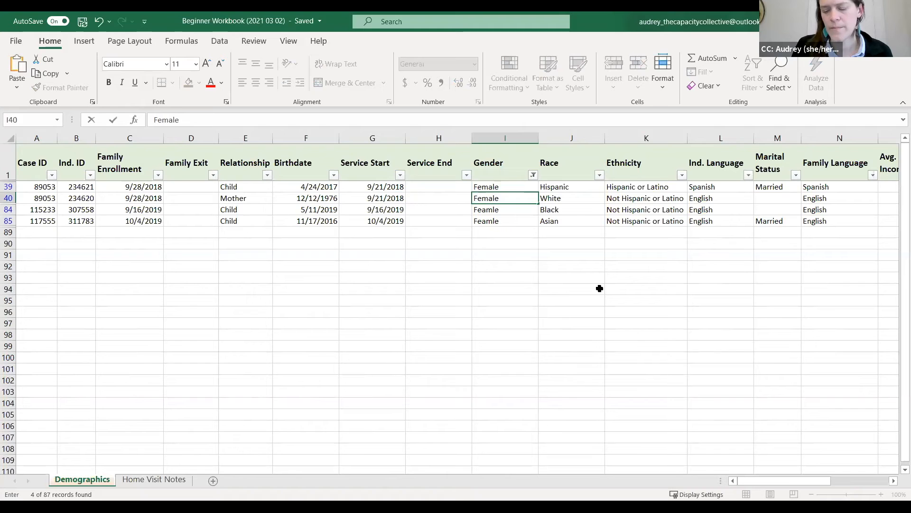
key("Return")
type("Femal")
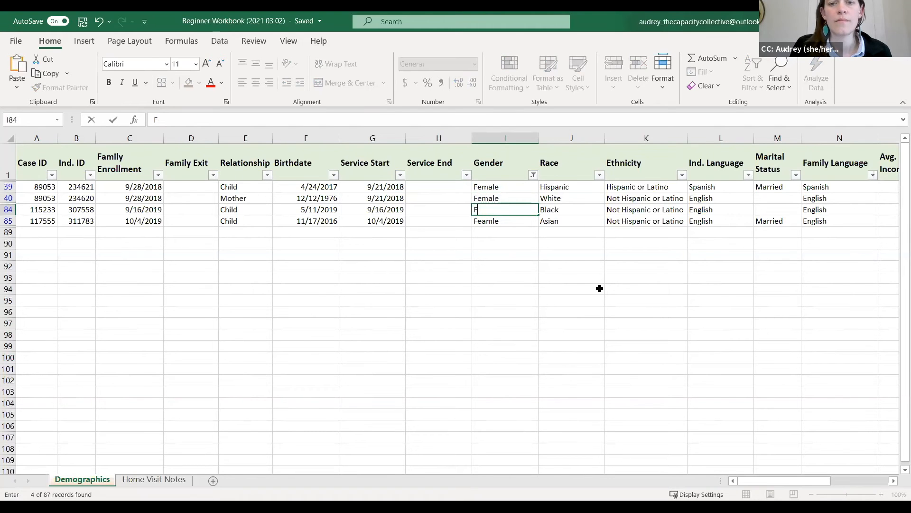
key("Return")
type("Female")
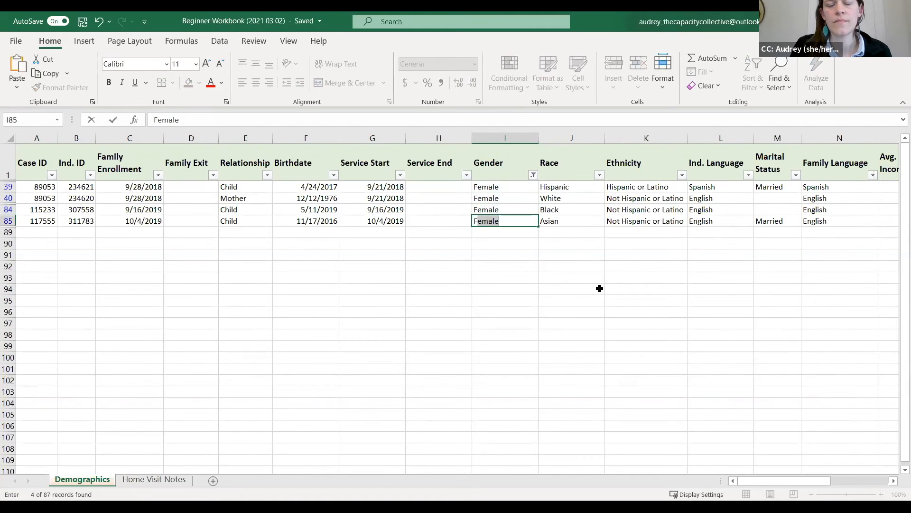
key("Return")
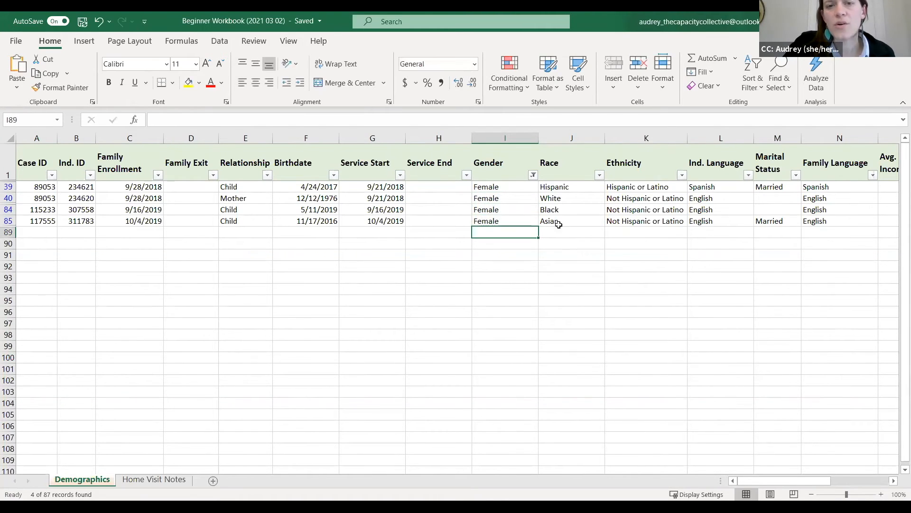
left_click(515, 187)
left_click_drag(539, 192, 535, 222)
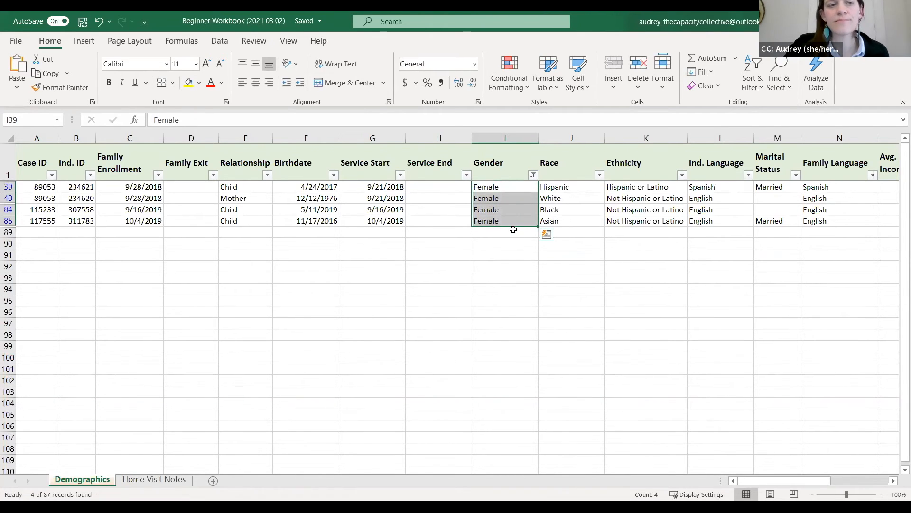
Filter the Gender column to show only Female and look through the resulting rows
left_click(533, 175)
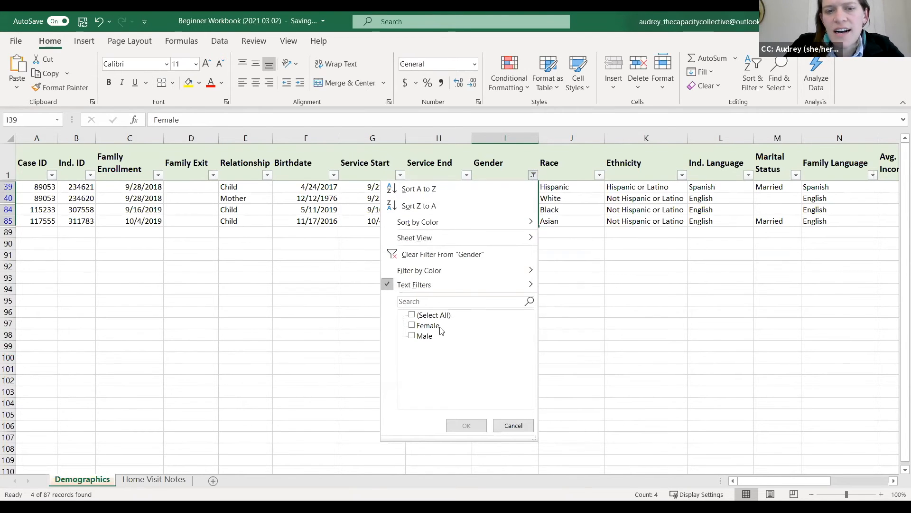
left_click(417, 327)
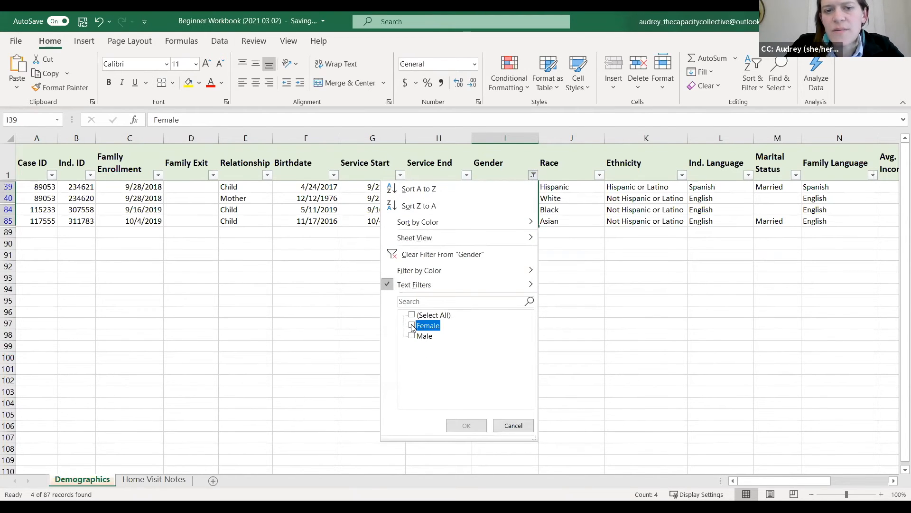
left_click(468, 429)
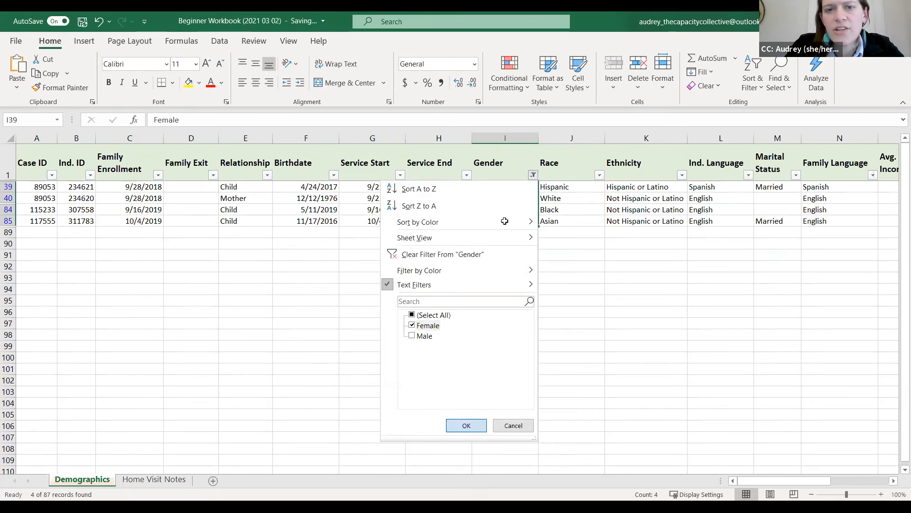
scroll(500, 237, "down", 9)
scroll(500, 237, "down", 7)
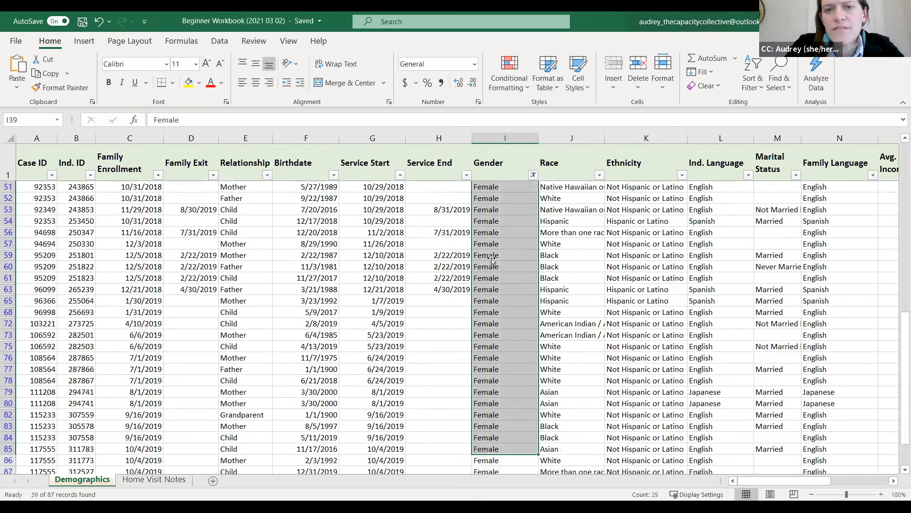
scroll(494, 254, "up", 11)
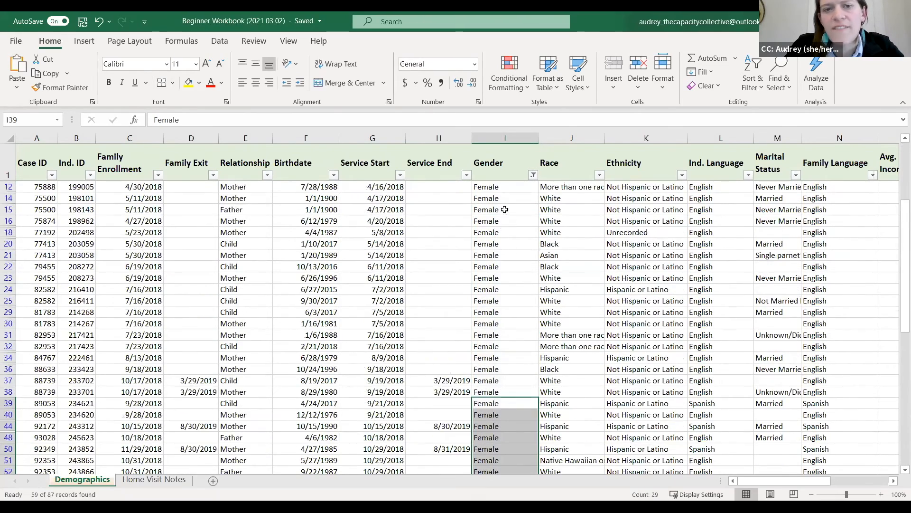
scroll(491, 256, "up", 4)
Reset the Gender filter to include all values so every row is shown
left_click(533, 175)
left_click(412, 315)
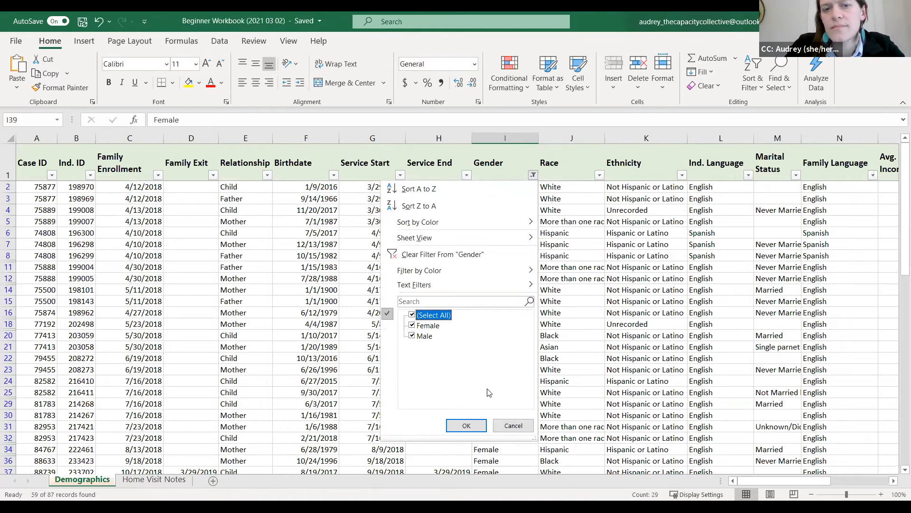
left_click(467, 425)
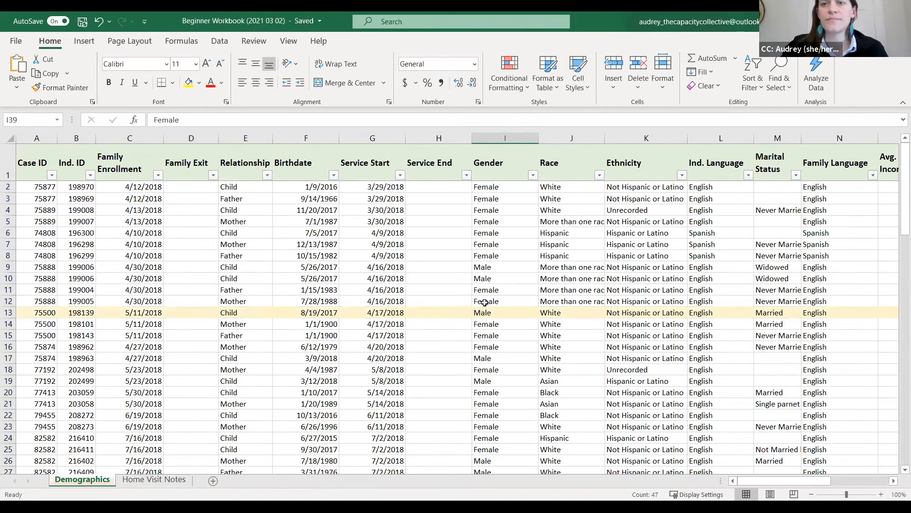
scroll(481, 298, "down", 2)
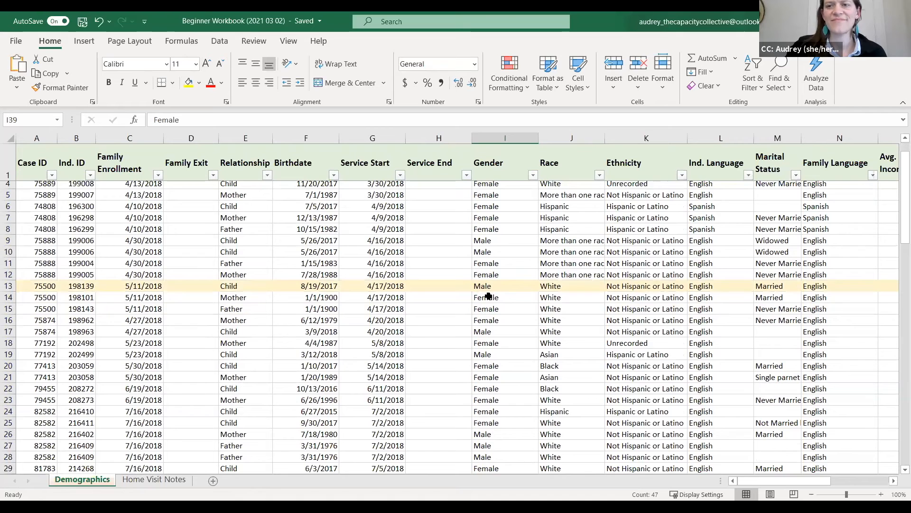
scroll(489, 295, "up", 1)
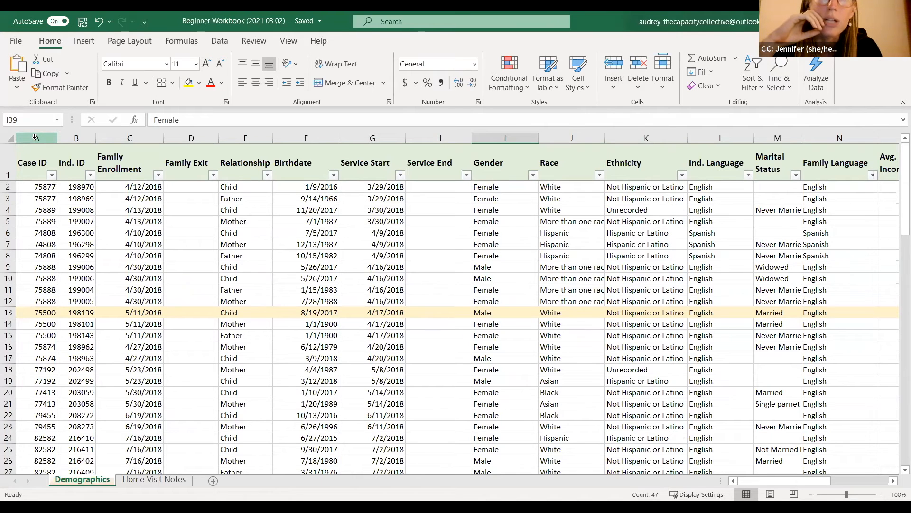
Sort the Demographics data by Ind. ID from smallest to largest, expanding the selection to the neighbouring columns
left_click(84, 138)
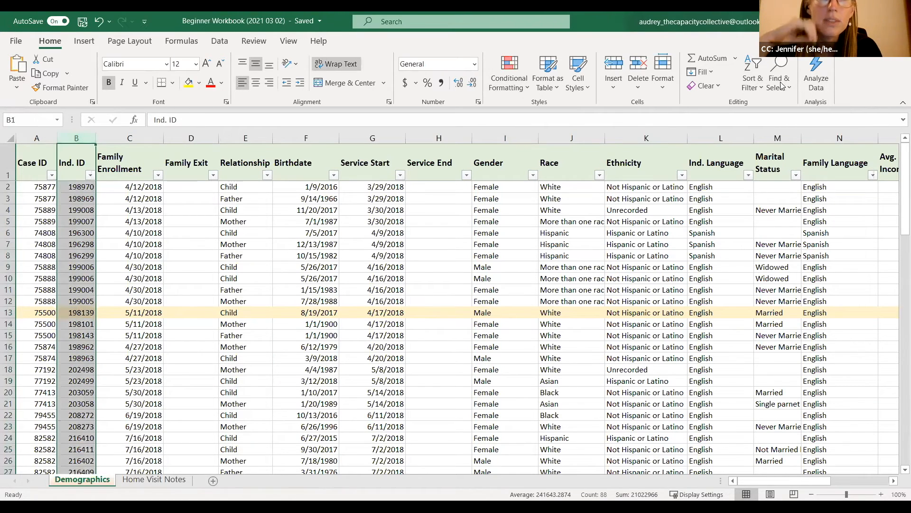
left_click(762, 91)
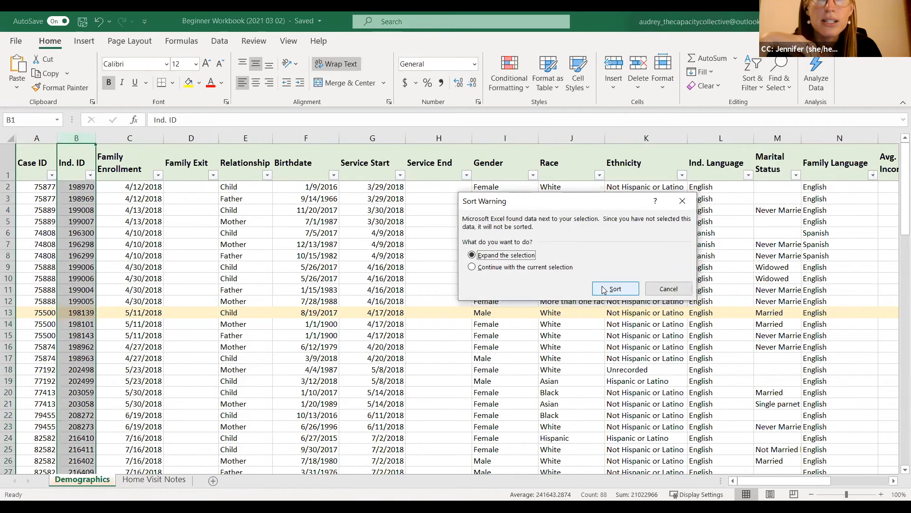
left_click(603, 289)
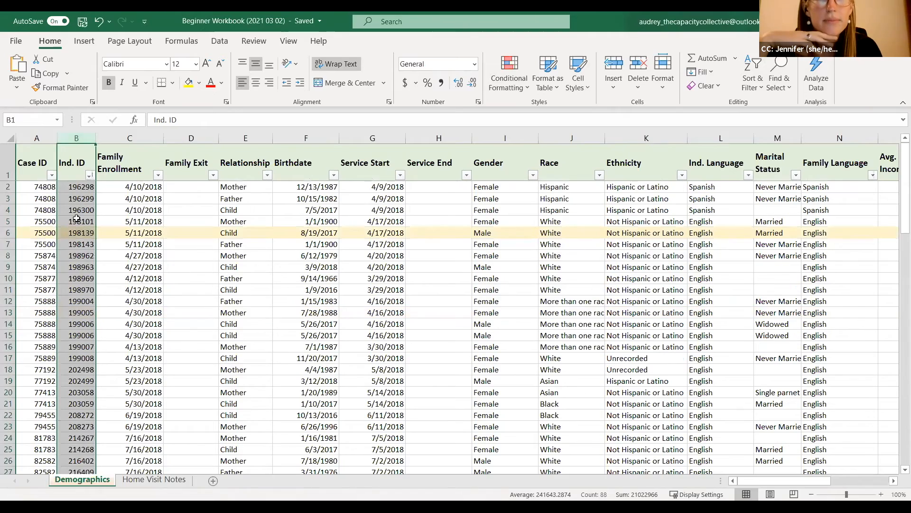
Look through the Ind. ID values to the end of the data and select rows 82 and 83
scroll(80, 279, "down", 5)
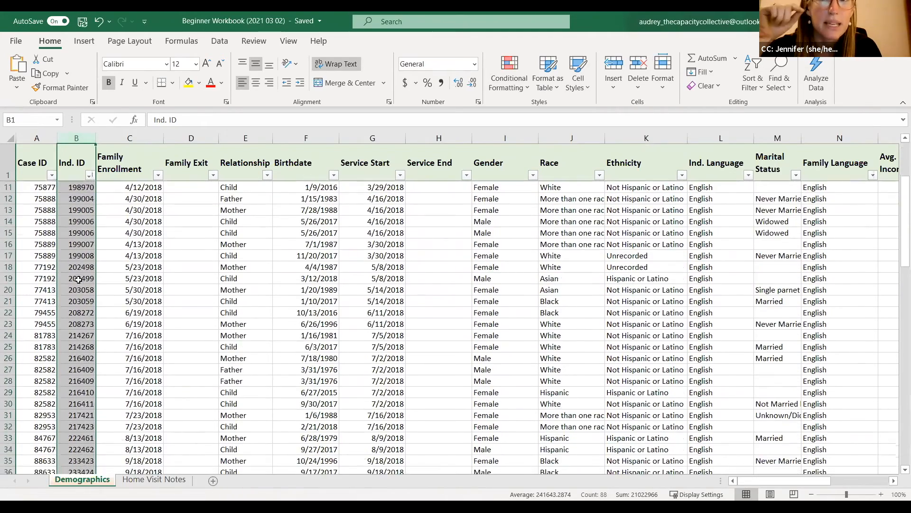
scroll(77, 281, "down", 6)
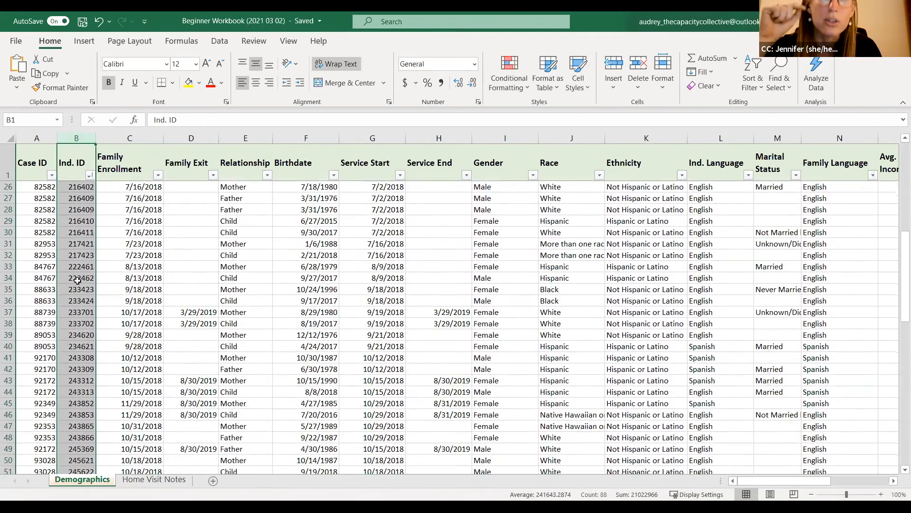
scroll(77, 280, "down", 4)
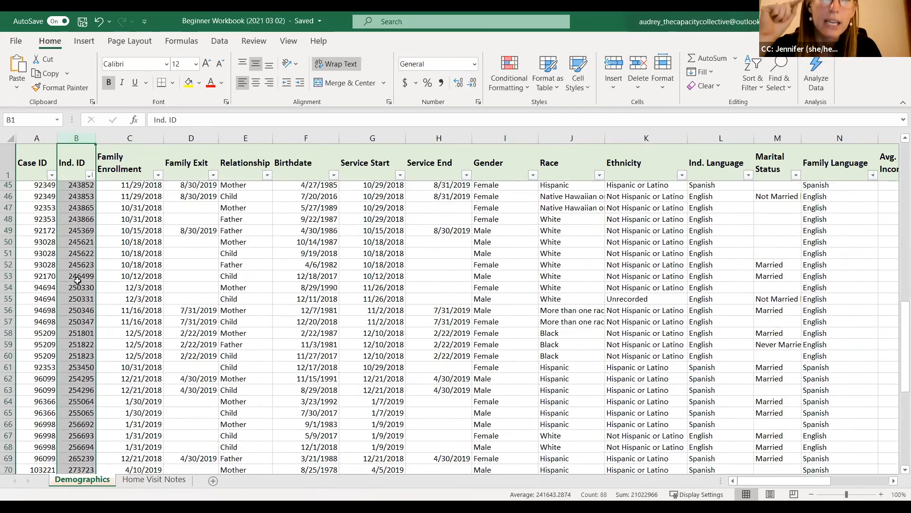
scroll(76, 348, "down", 3)
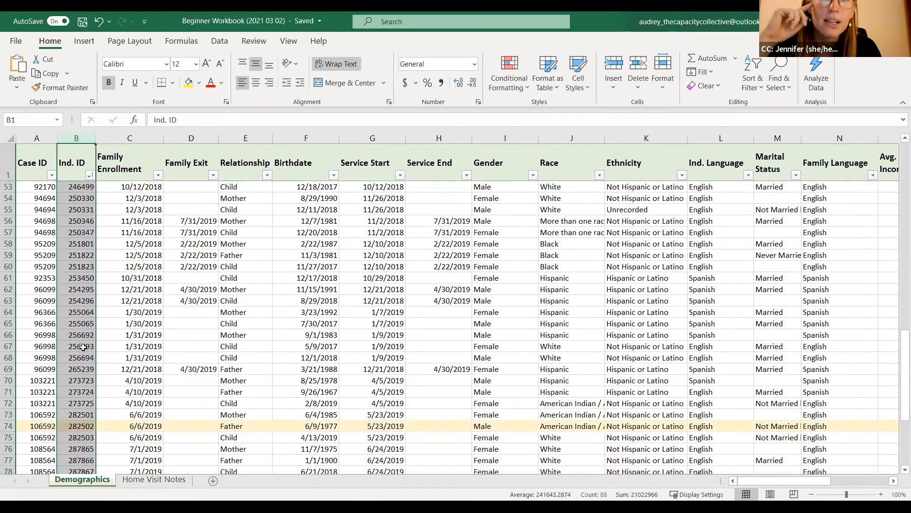
scroll(83, 347, "down", 3)
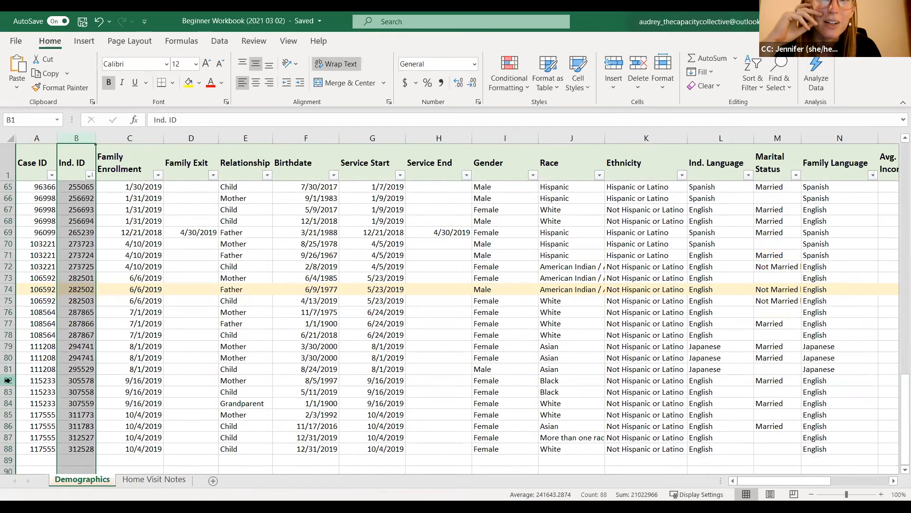
left_click_drag(8, 382, 8, 391)
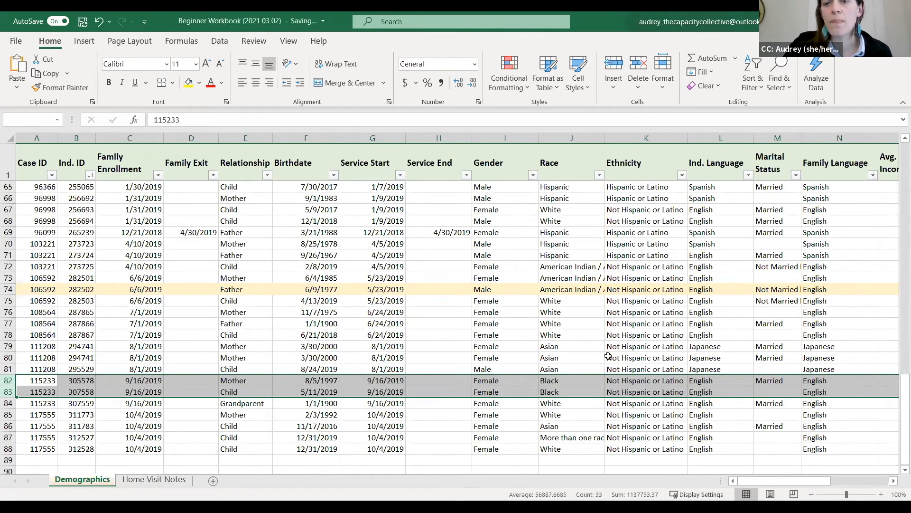
Look over the rows again and select the Family Exit cells from row 2 to row 88
scroll(586, 362, "up", 2)
scroll(582, 357, "up", 19)
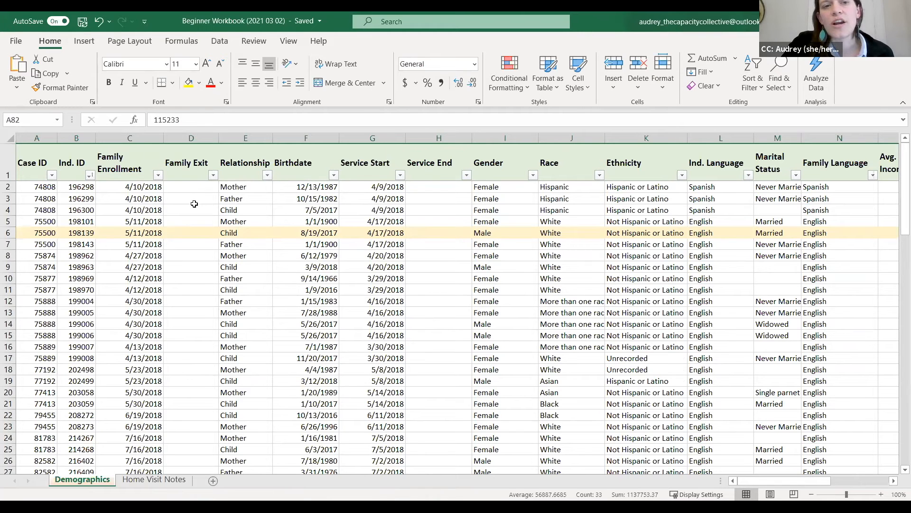
scroll(191, 207, "down", 5)
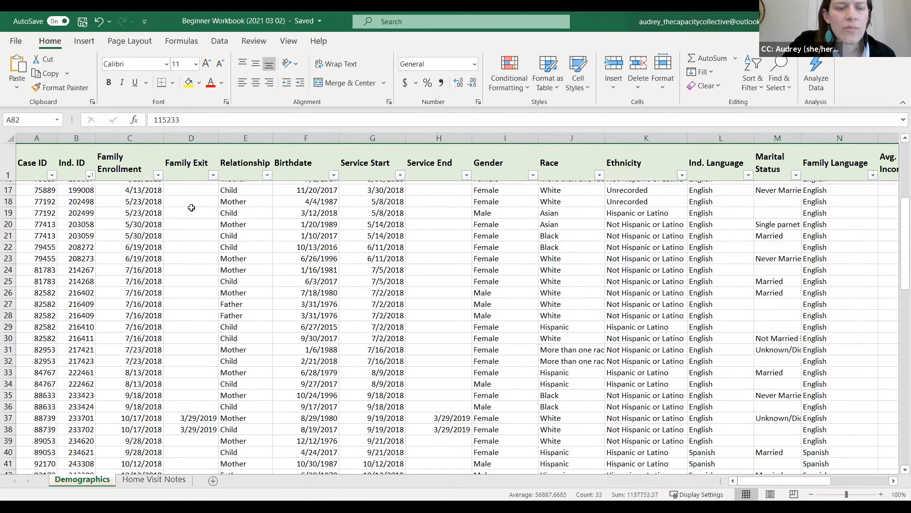
scroll(897, 259, "down", 6)
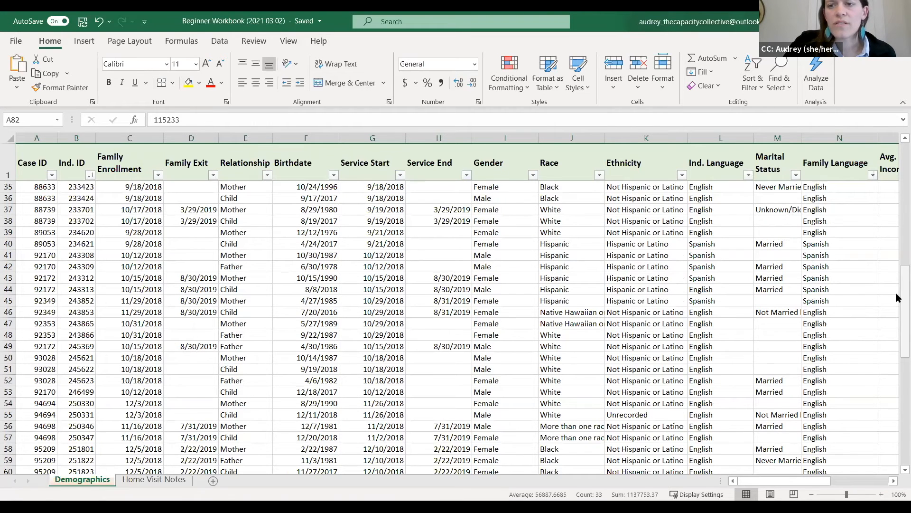
left_click_drag(897, 297, 897, 167)
left_click_drag(198, 187, 188, 439)
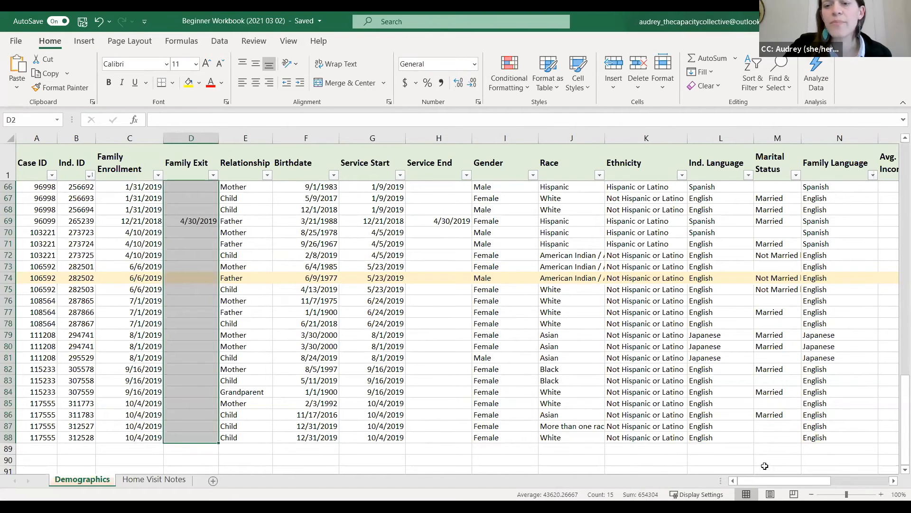
Widen the # Income Dependents column so its header fits, and select its values in rows 2 to 87 for review
left_click_drag(751, 478, 826, 483)
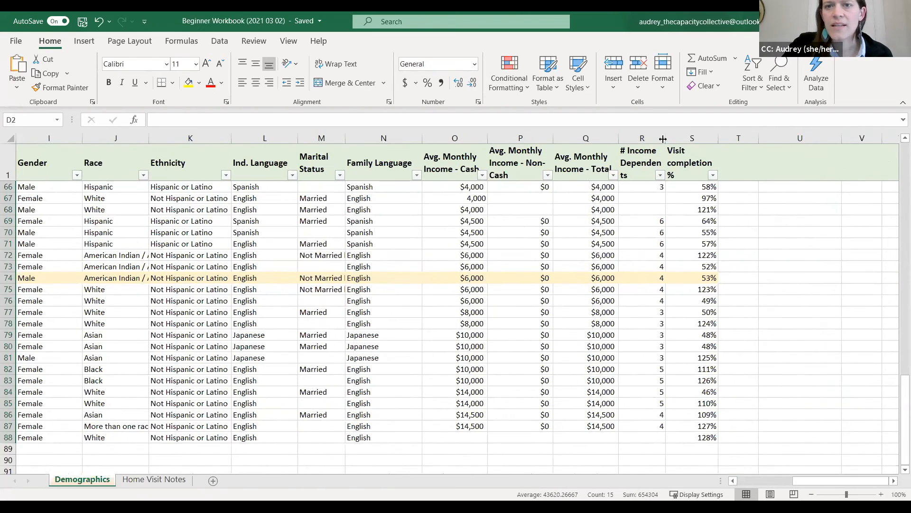
left_click_drag(665, 139, 679, 139)
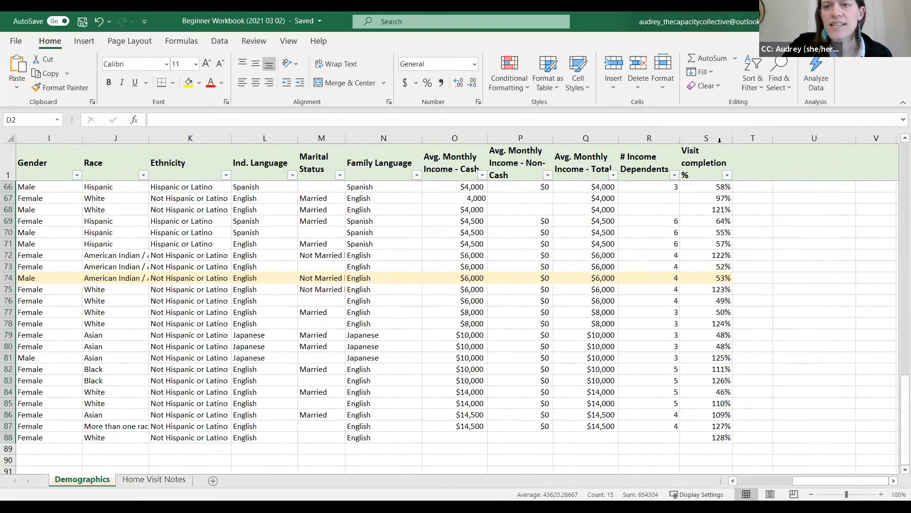
left_click(661, 425)
left_click_drag(659, 386, 643, 187)
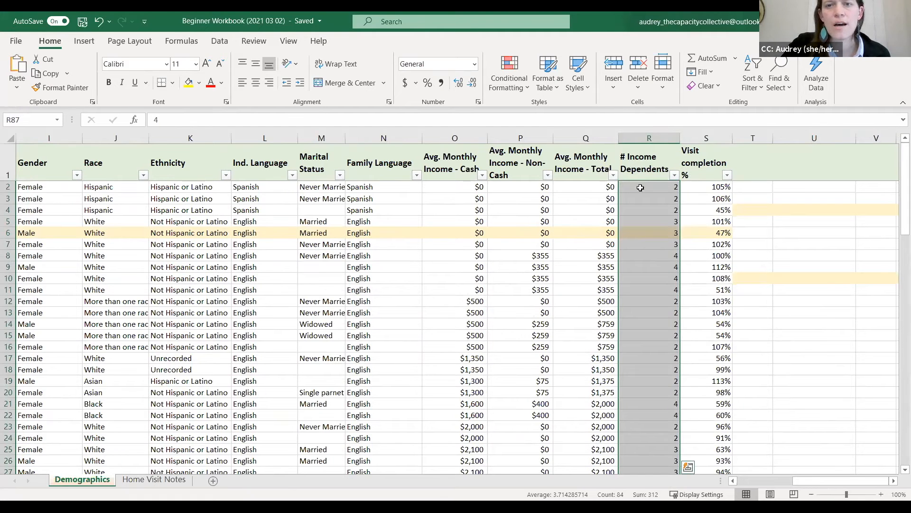
left_click_drag(899, 210, 898, 468)
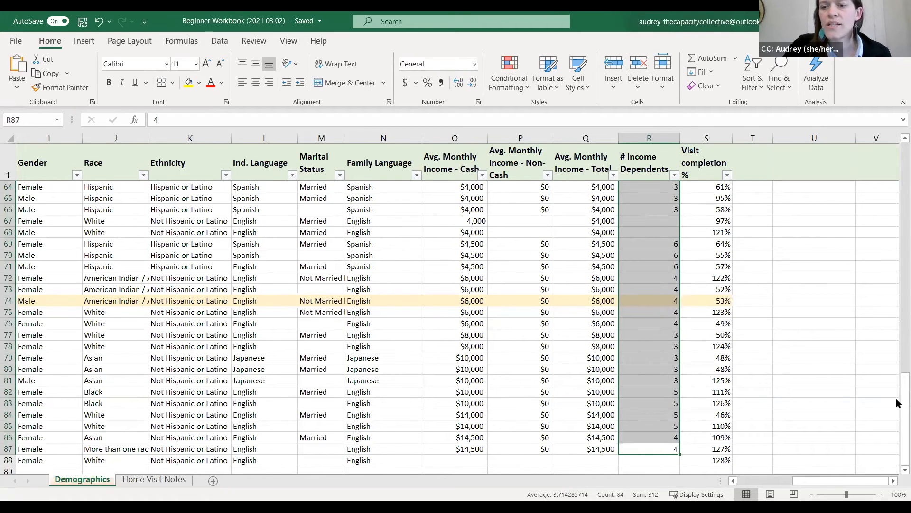
left_click_drag(897, 401, 896, 145)
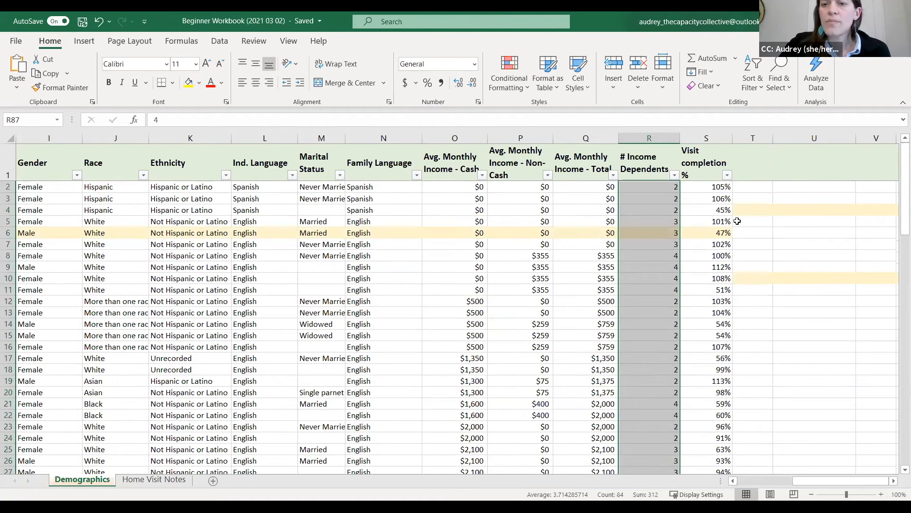
Enter the label "Count of family exit" in cell U5, and adjust the widths of columns T and V around it
left_click(801, 222)
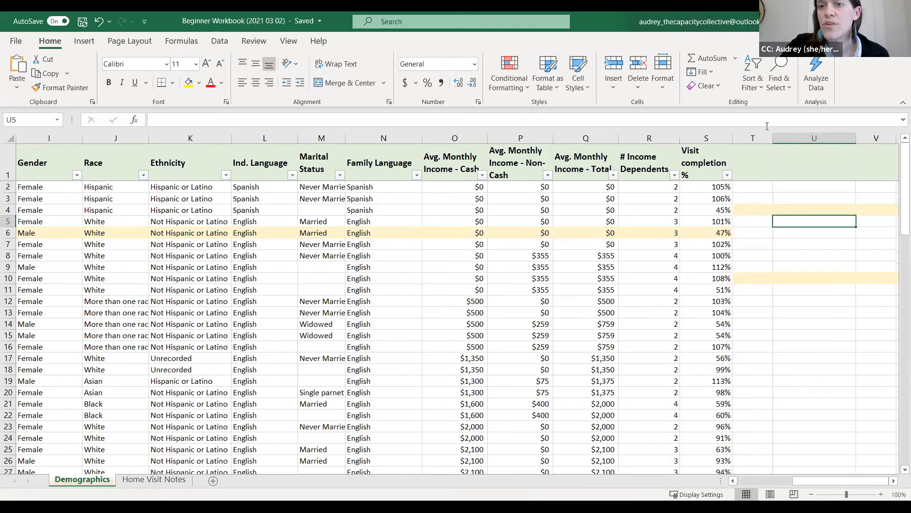
left_click_drag(773, 141, 760, 141)
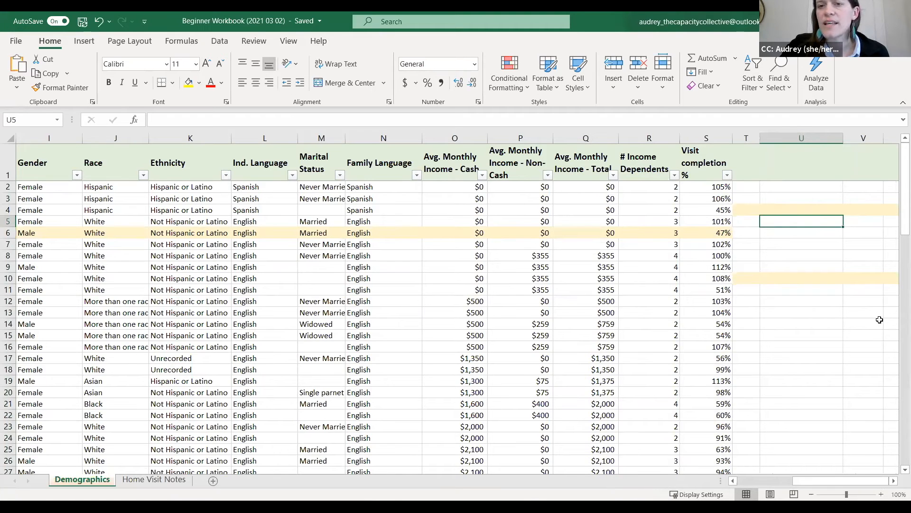
double_click(810, 220)
type("Count of famil")
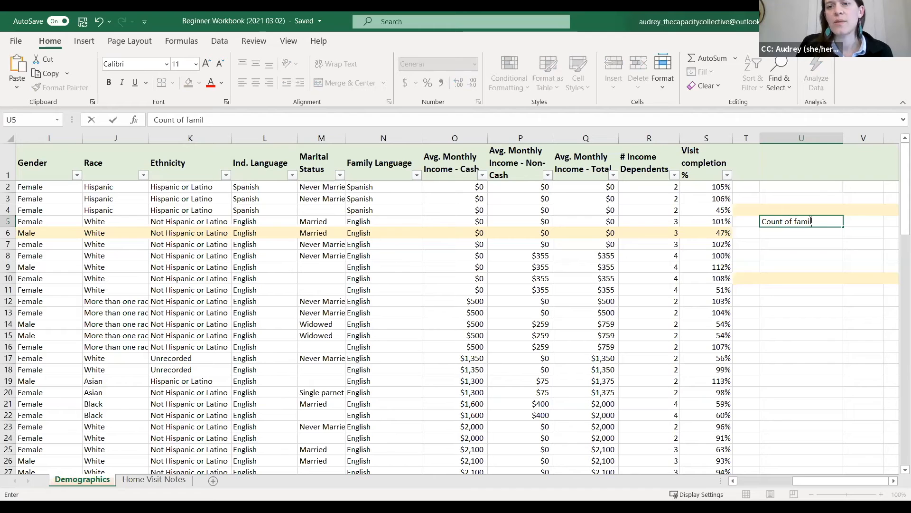
type("y exit")
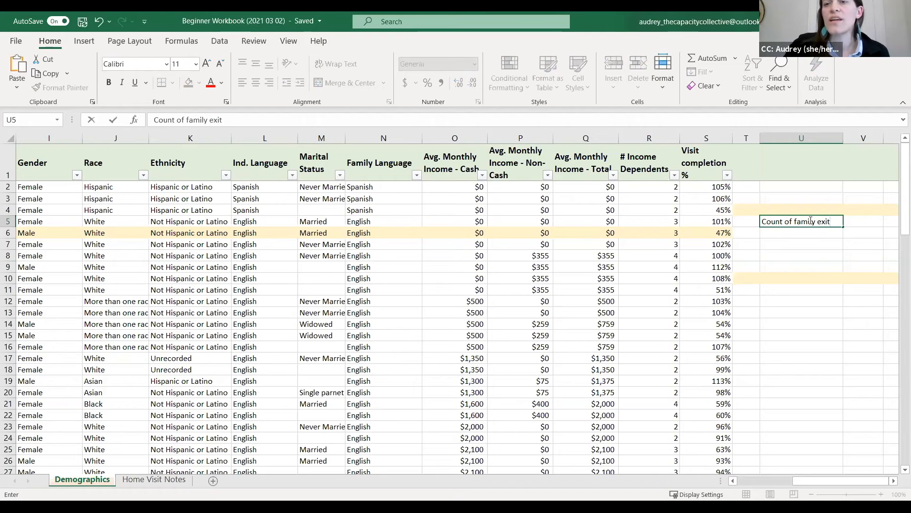
left_click(861, 220)
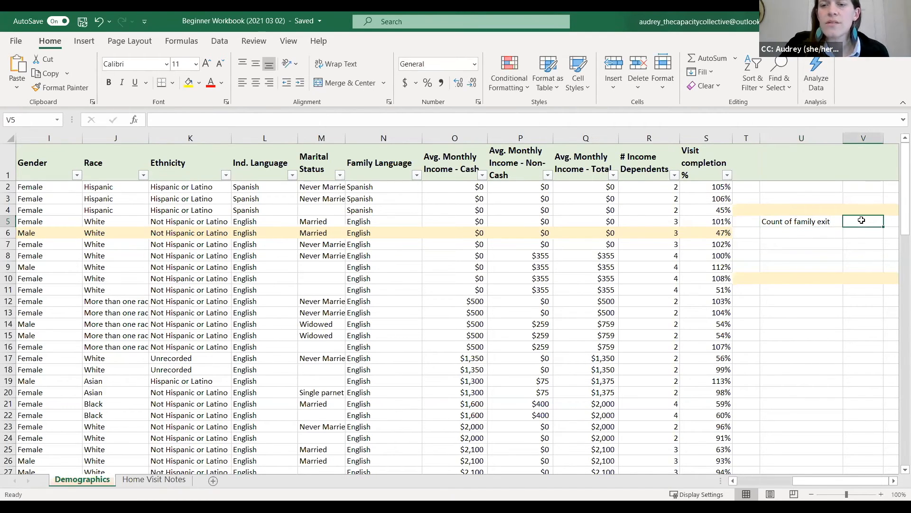
left_click_drag(883, 139, 899, 139)
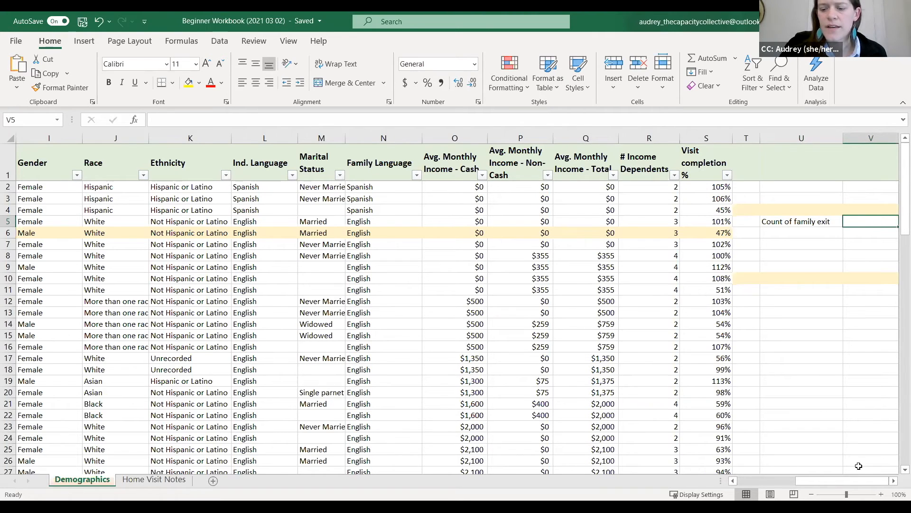
Start a formula with the COUNT function in cell V5, beside the family exit label
key("Right")
key("Right")
key("Right")
key("Right")
key("Right")
key("Left")
key("Left")
key("Left")
key("Left")
key("Left")
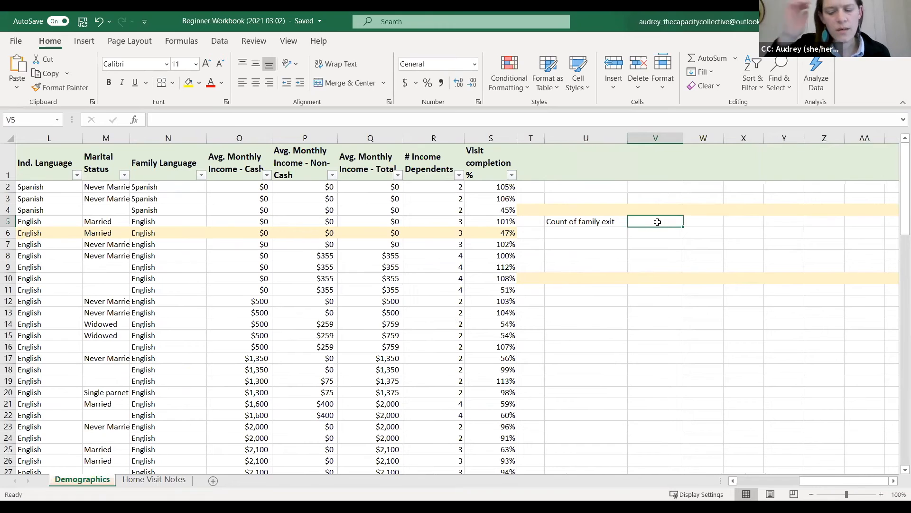
type("=")
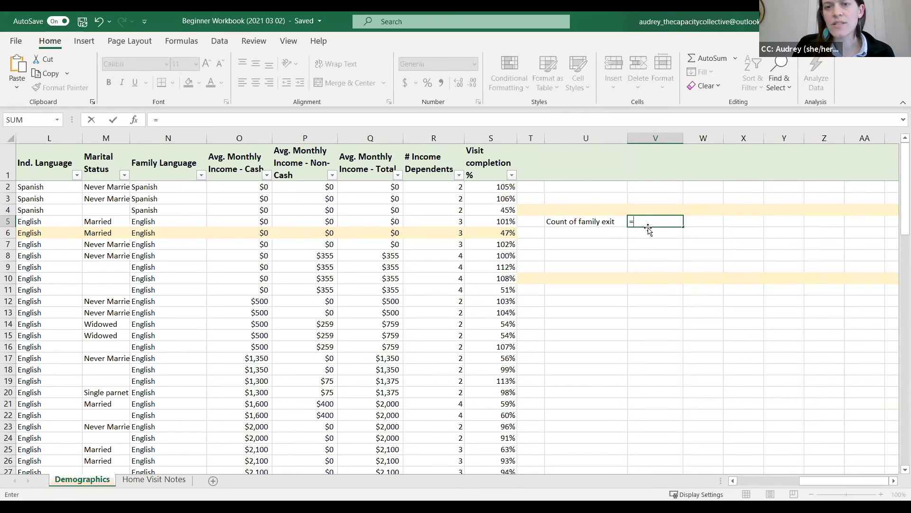
type("c")
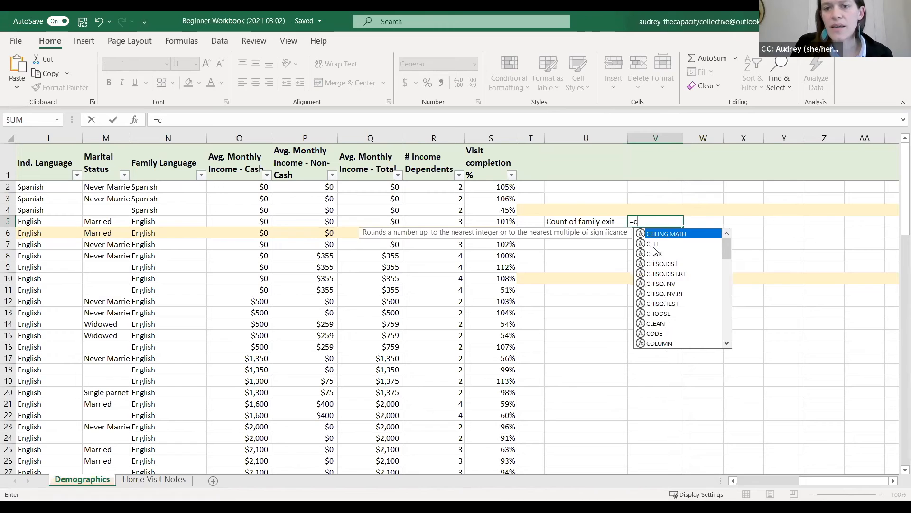
type("ou")
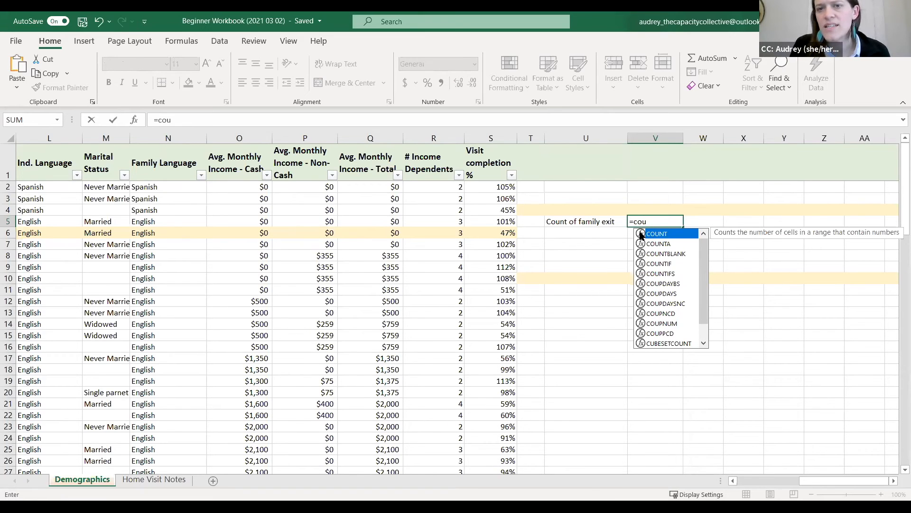
type("nt")
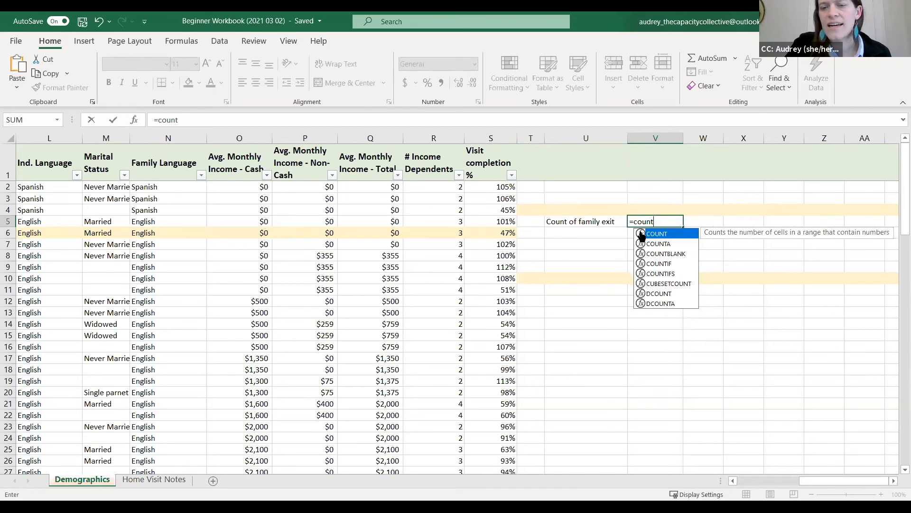
double_click(642, 233)
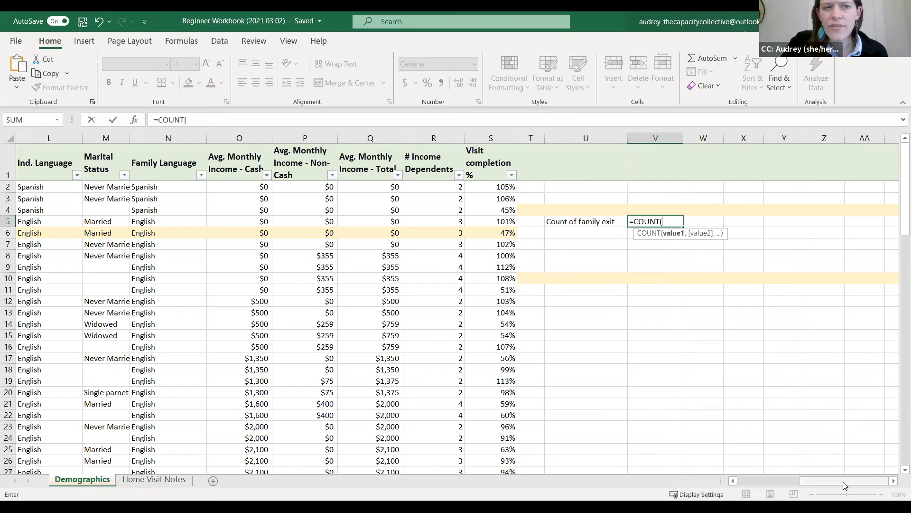
Reference the first Family Exit cell, D2, in the COUNT formula and begin extending it into a range
left_click_drag(843, 482, 806, 483)
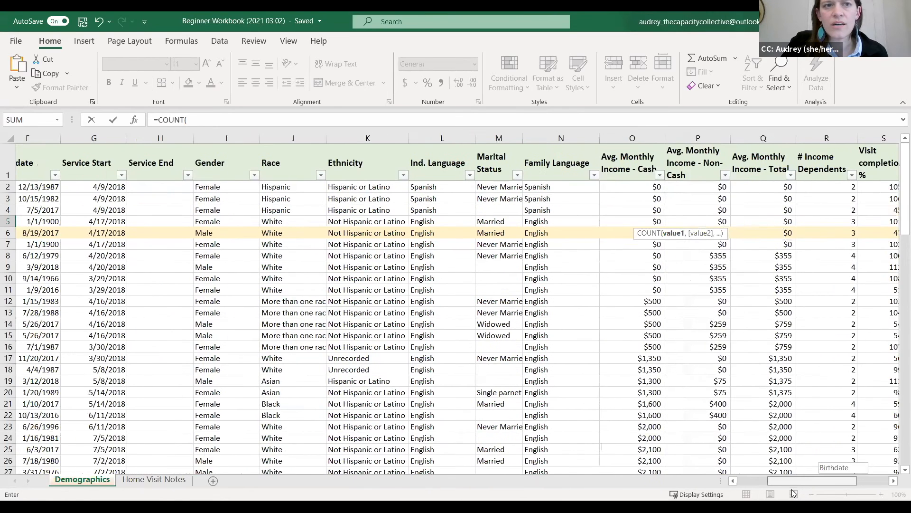
scroll(776, 496, "left", 5)
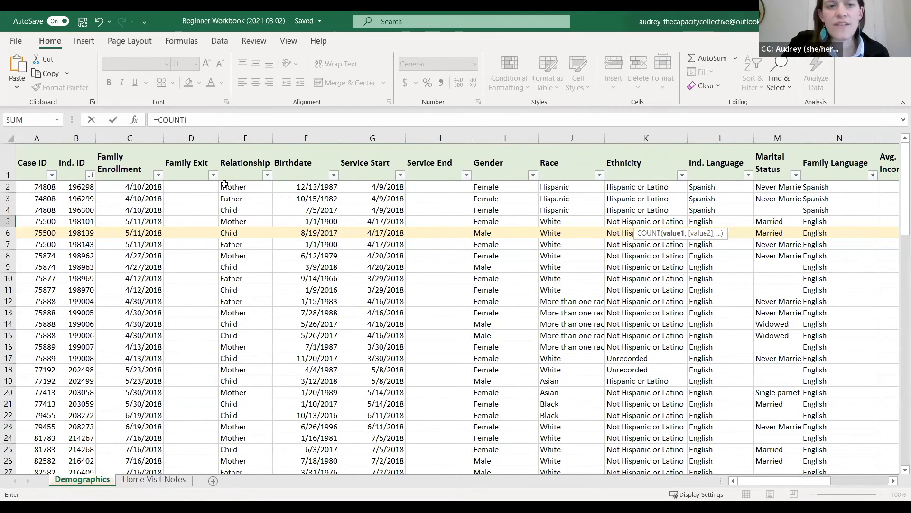
left_click(202, 188)
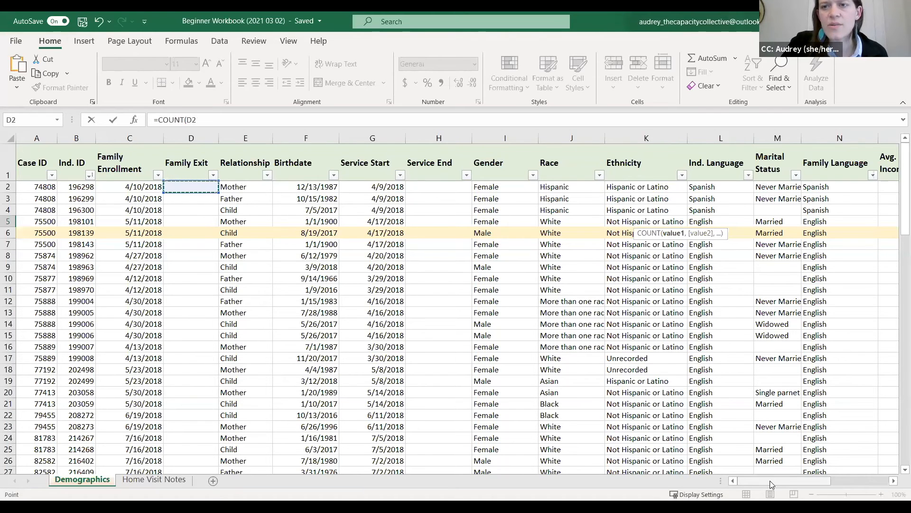
scroll(860, 479, "right", 4)
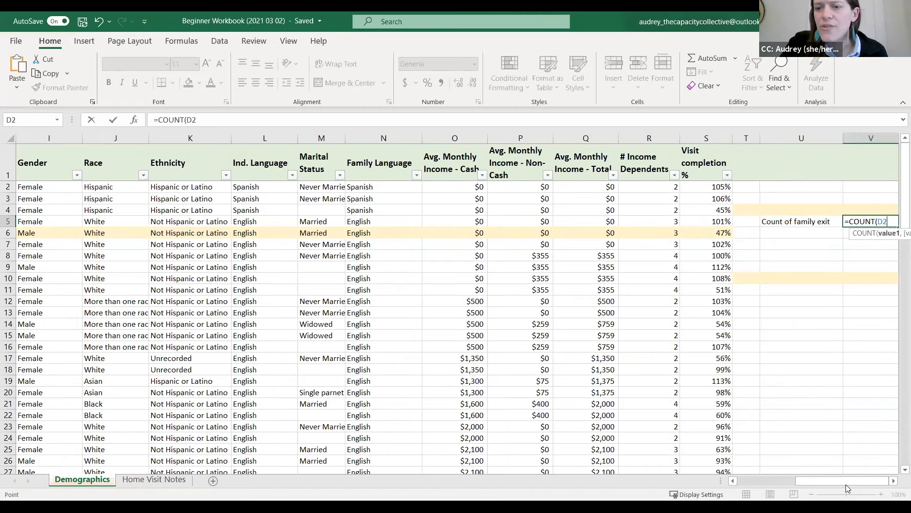
left_click(894, 481)
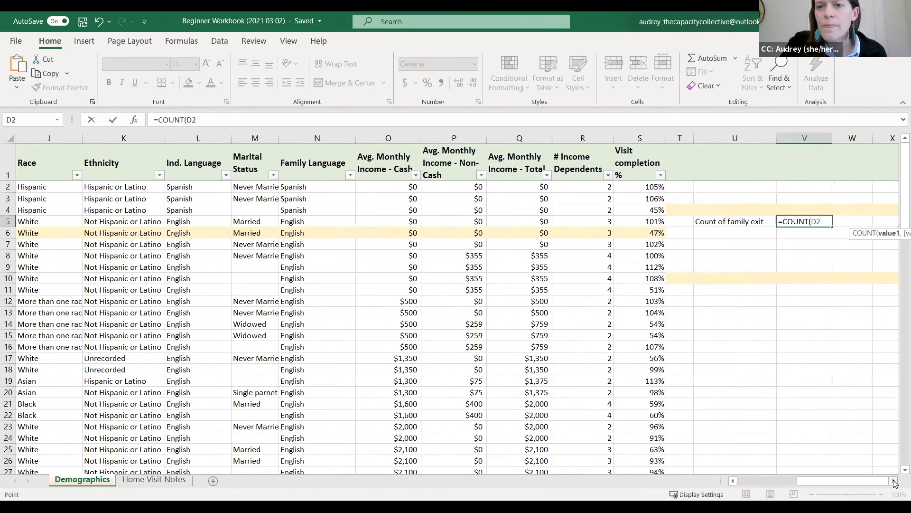
left_click(894, 480)
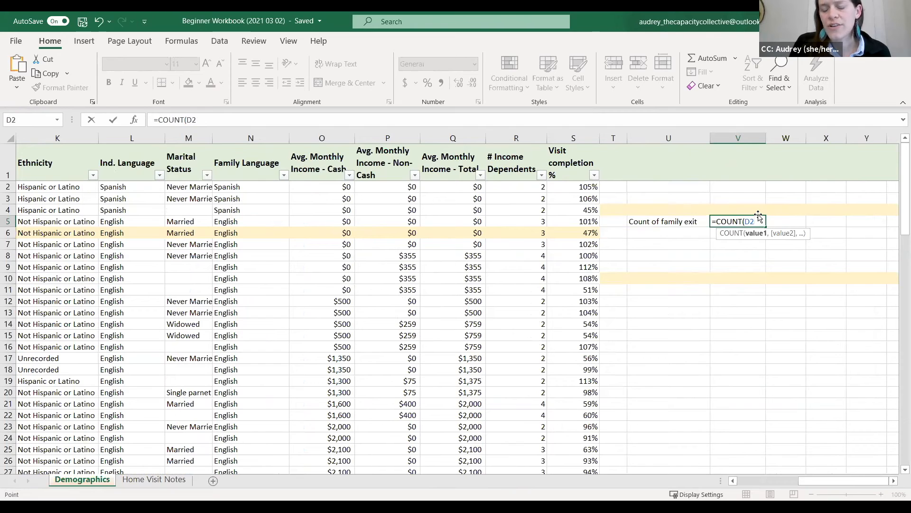
key("F8")
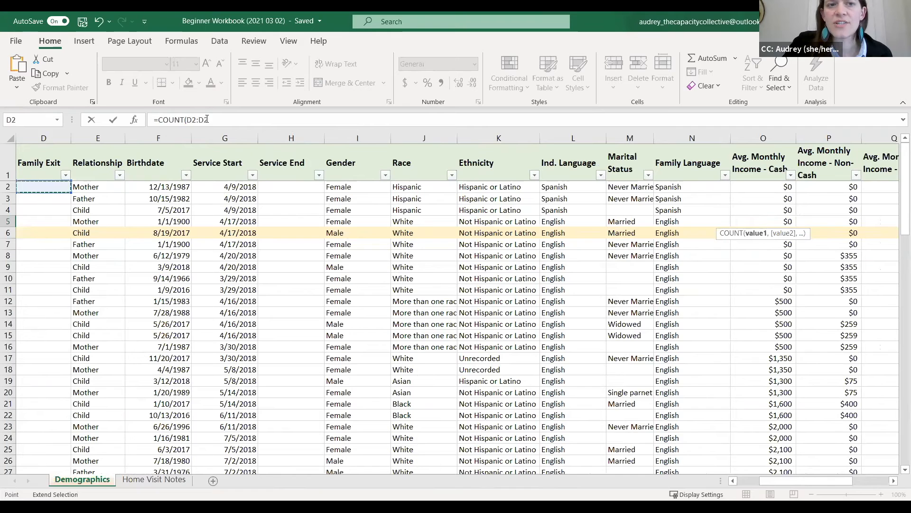
Extend the COUNT range to the last Family Exit row and enter the formula as =COUNT(D2:D88)
left_click_drag(812, 482, 783, 484)
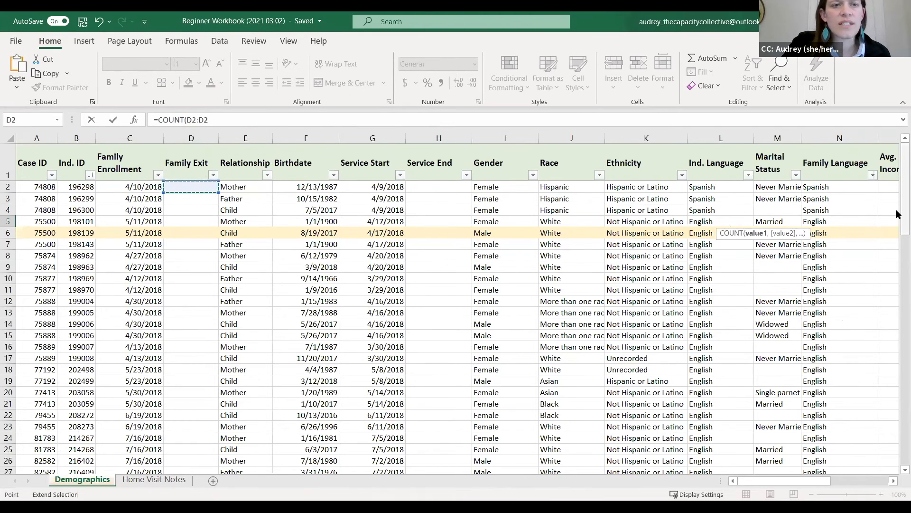
scroll(897, 213, "down", 4)
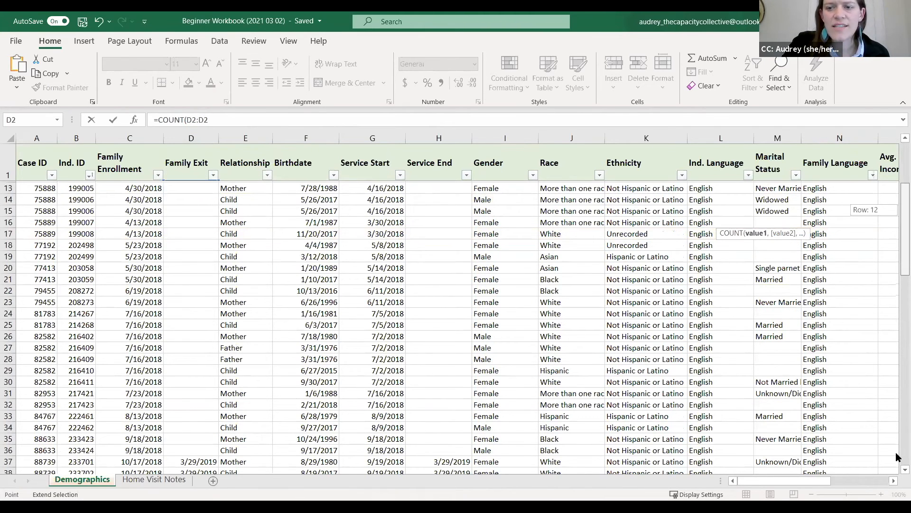
scroll(897, 456, "down", 17)
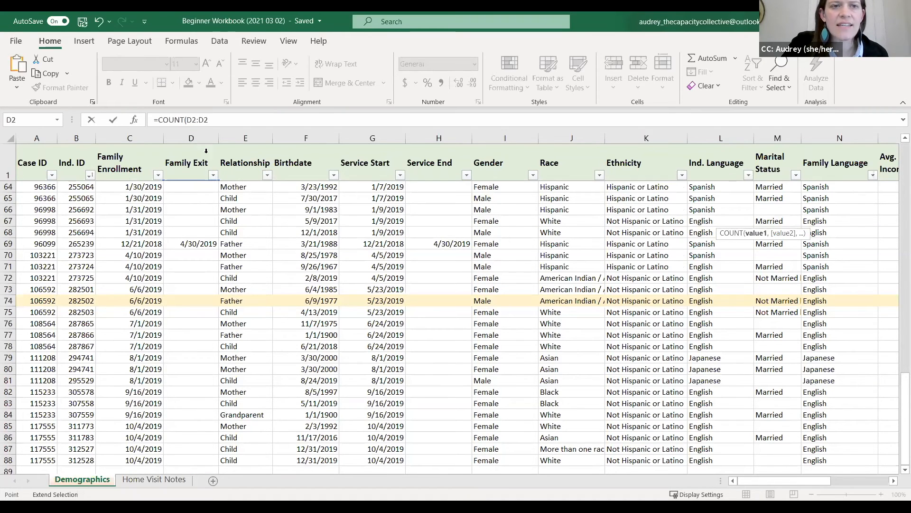
left_click(212, 121)
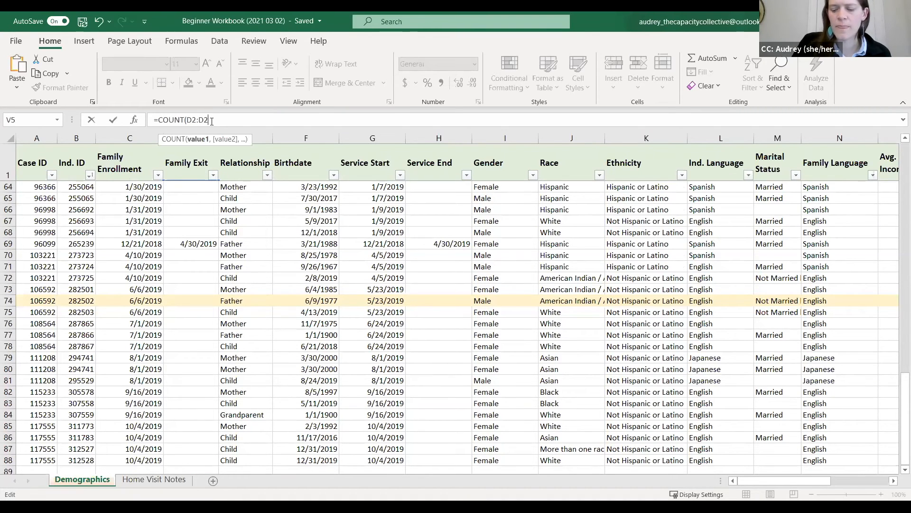
key("BackSpace")
type("88")
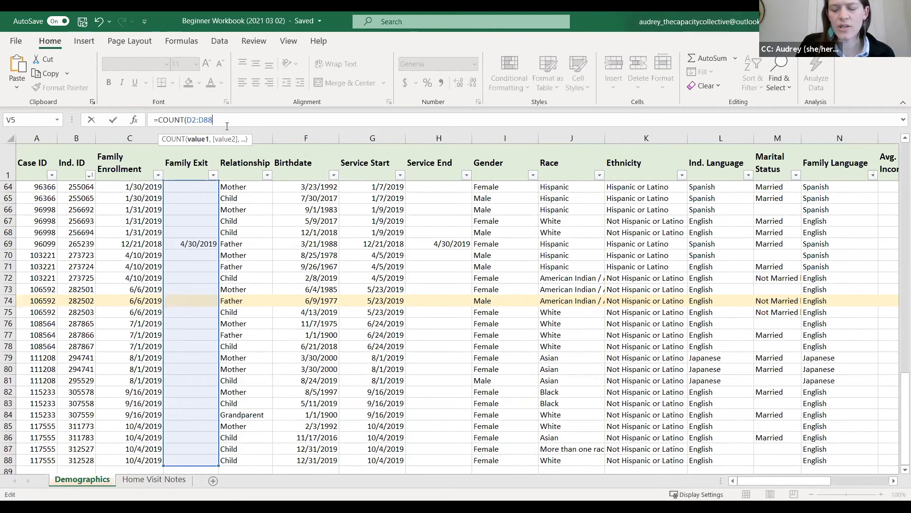
type(")")
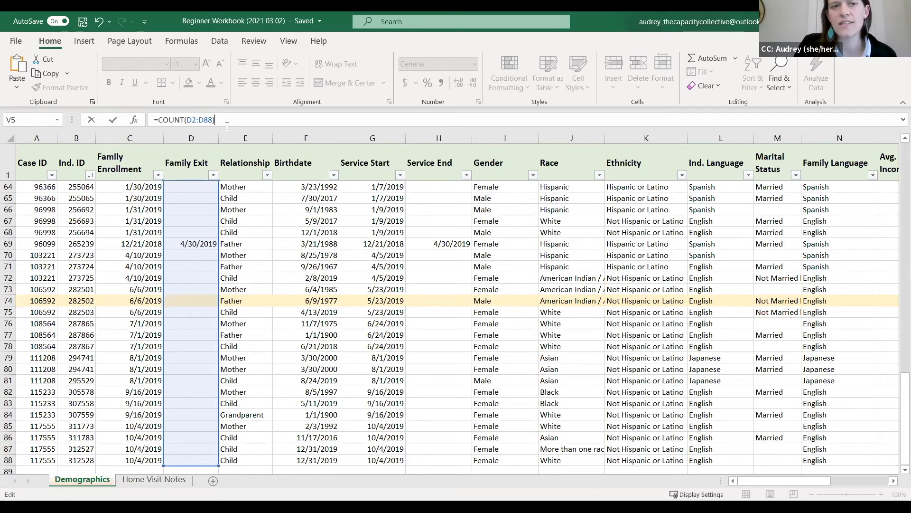
key("Return")
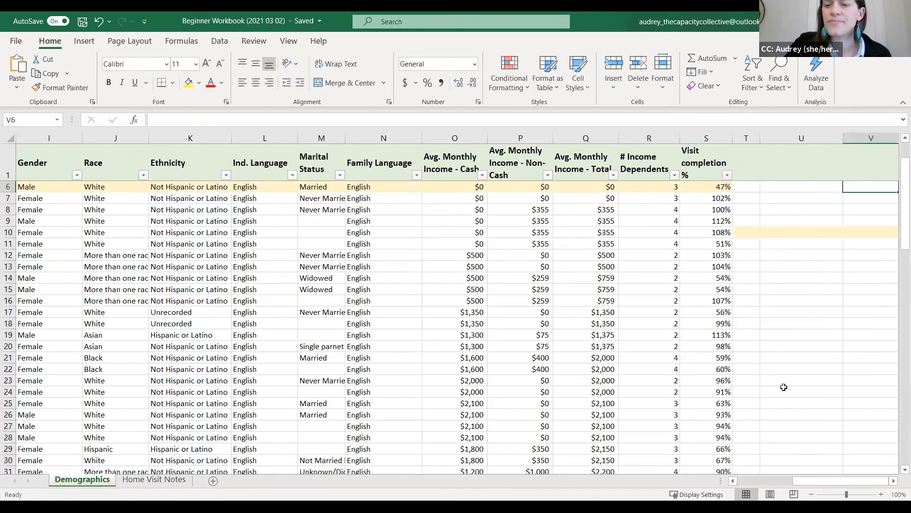
Review the COUNT result in cell V5 and delete its formula, leaving the cell selected
scroll(897, 216, "up", 2)
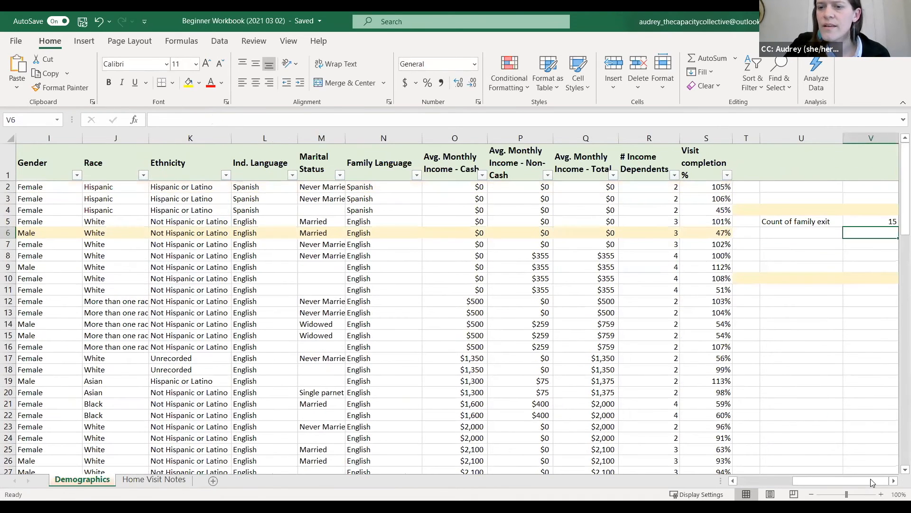
left_click(874, 223)
key("Right")
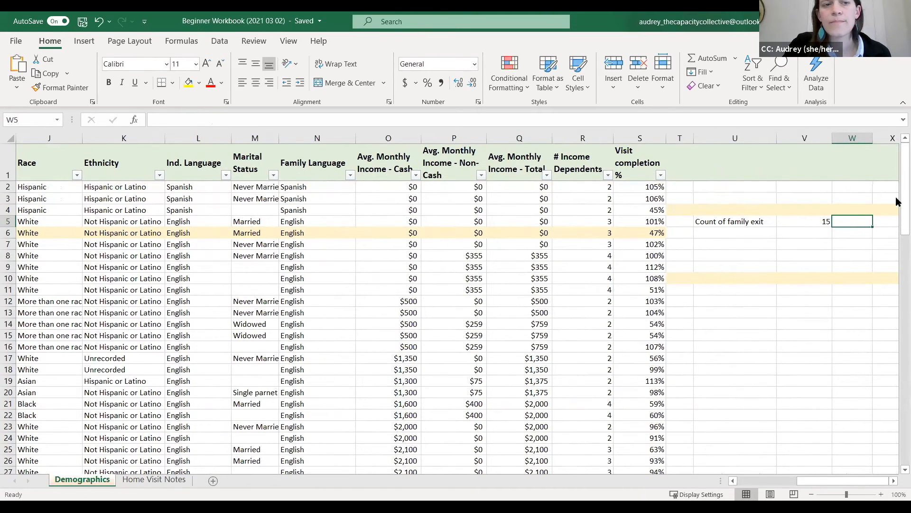
left_click(818, 220)
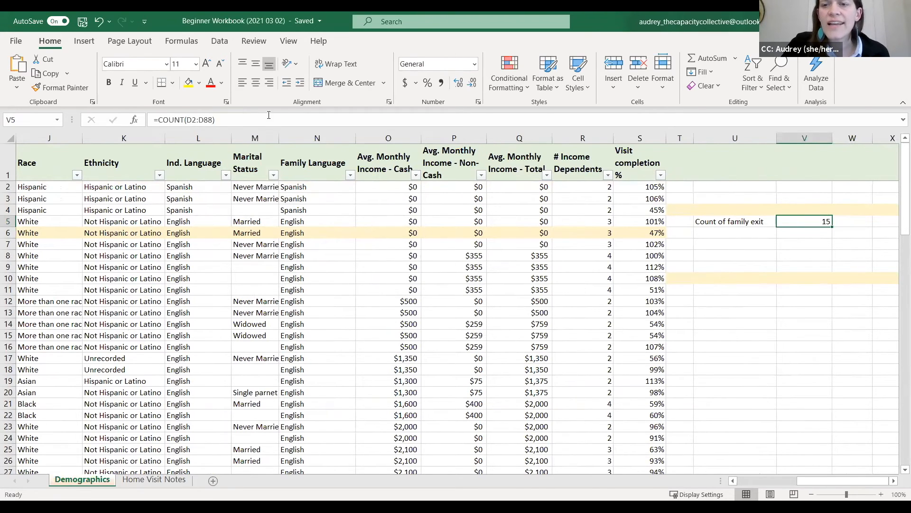
left_click_drag(226, 125, 142, 123)
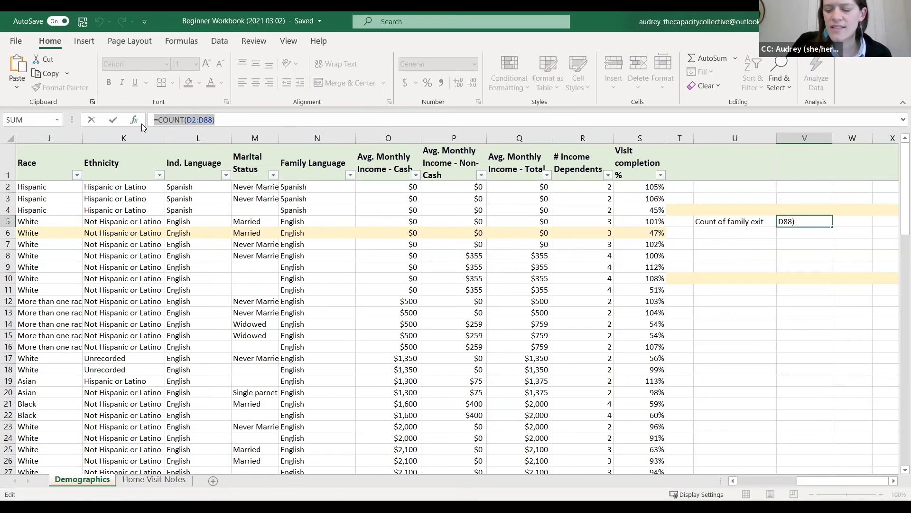
key("BackSpace")
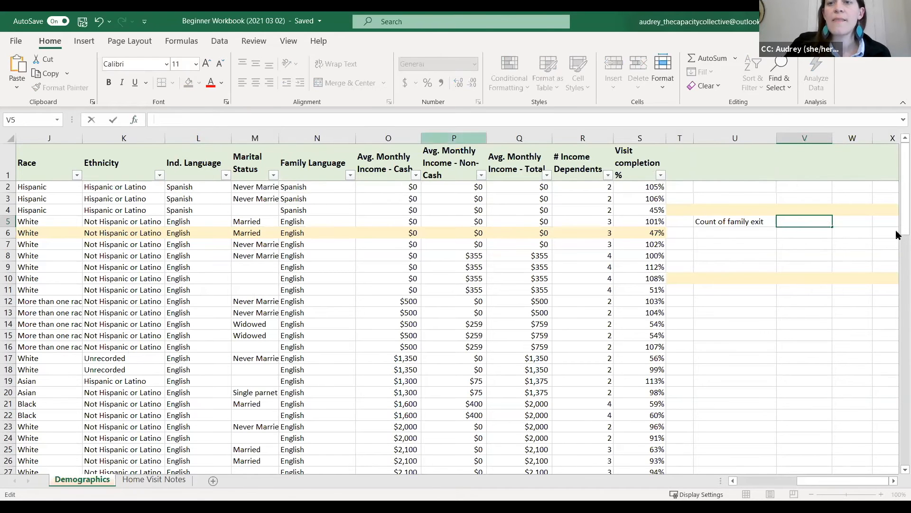
left_click(786, 218)
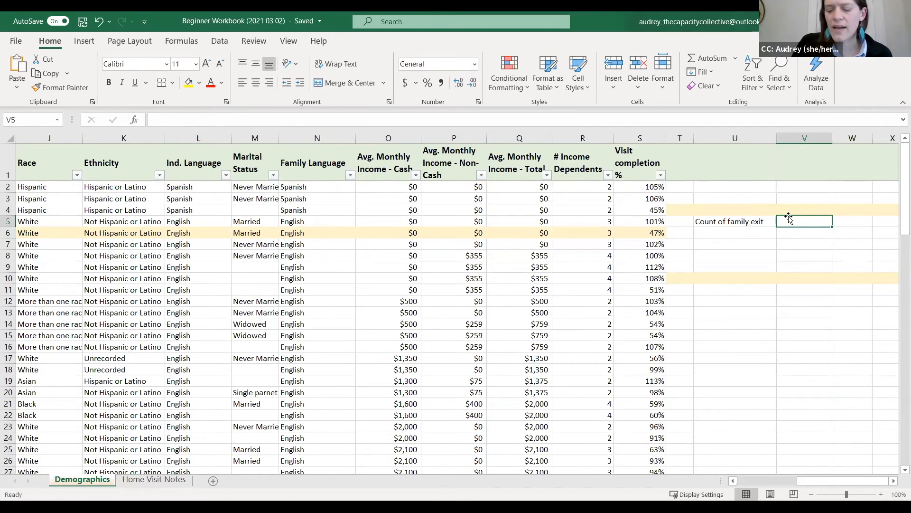
Count the Family Exit entries in cell V5 with the formula =COUNT(D2:D88)
type("=")
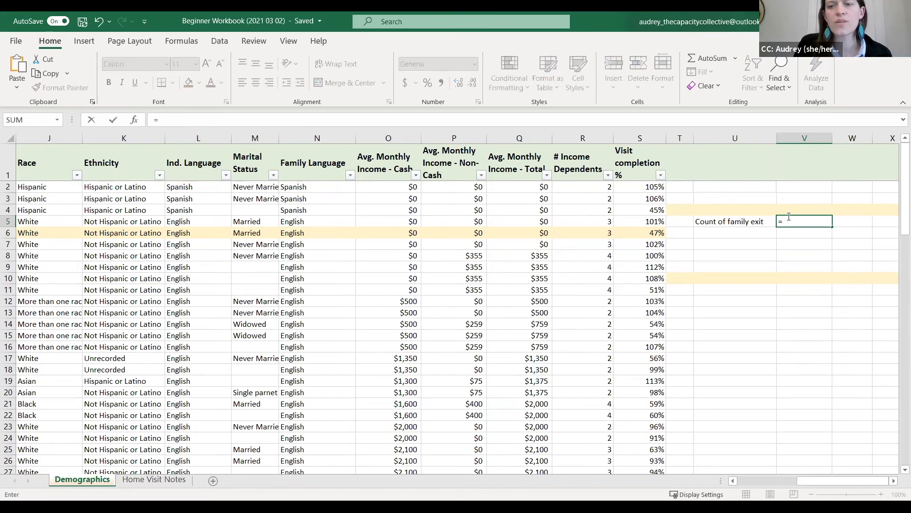
type("c")
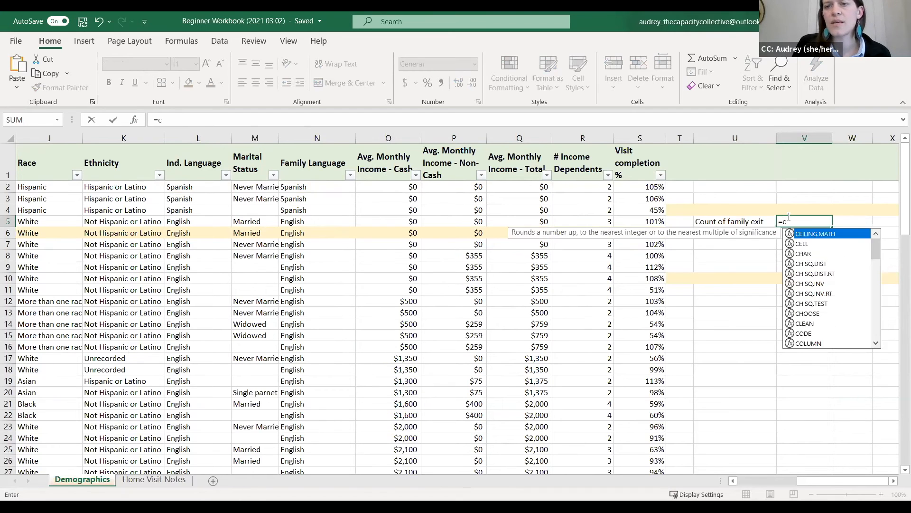
type("ount")
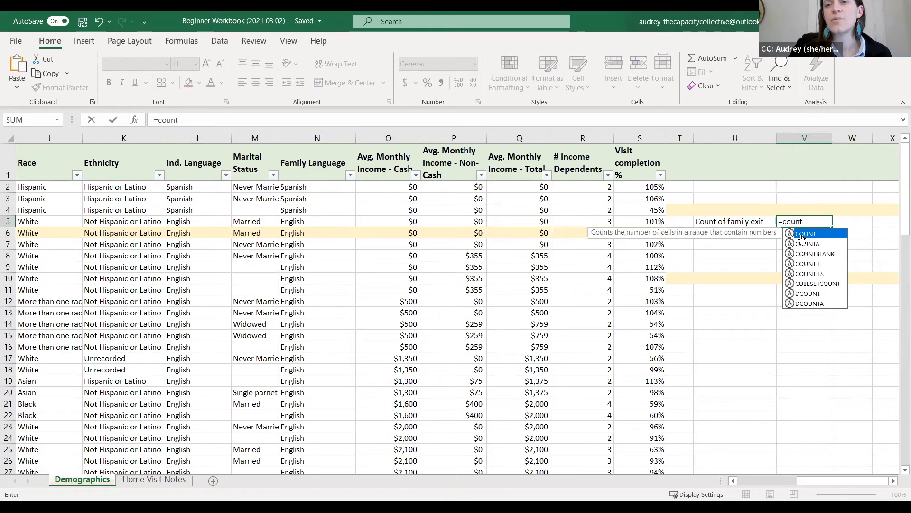
double_click(801, 236)
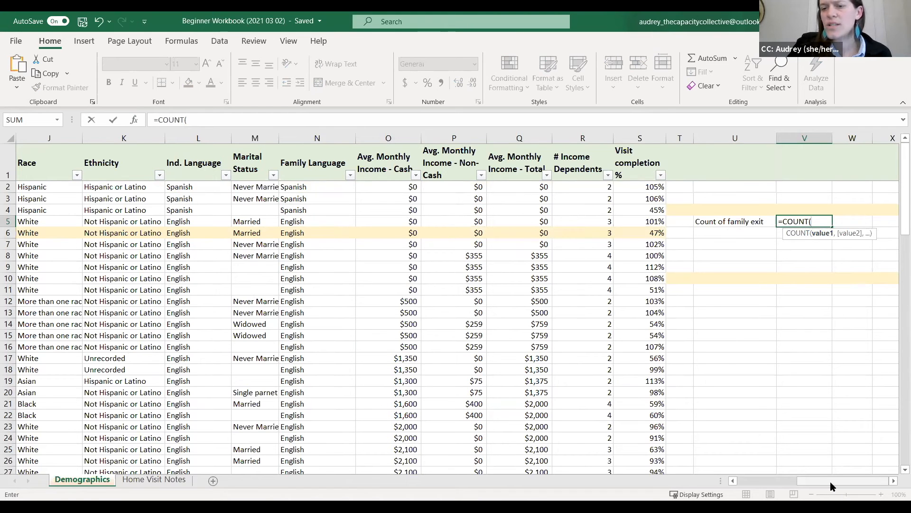
left_click_drag(834, 484, 736, 487)
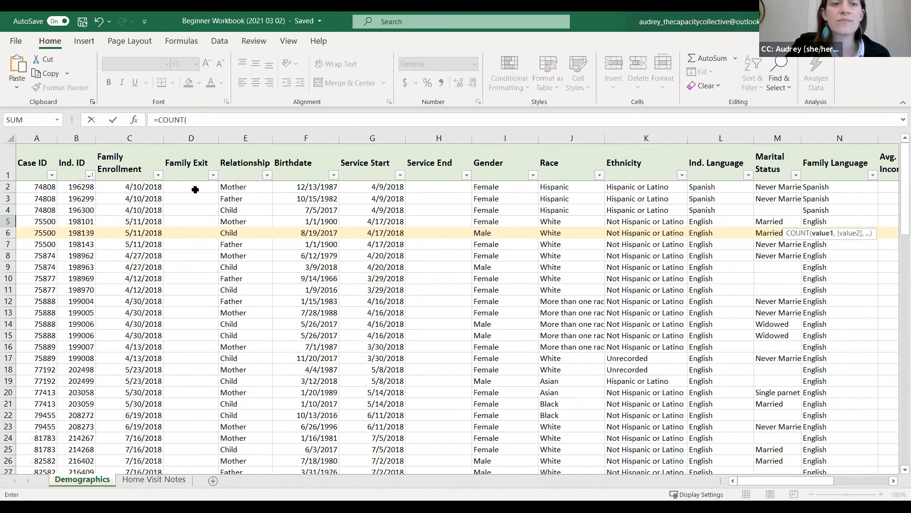
left_click(194, 188)
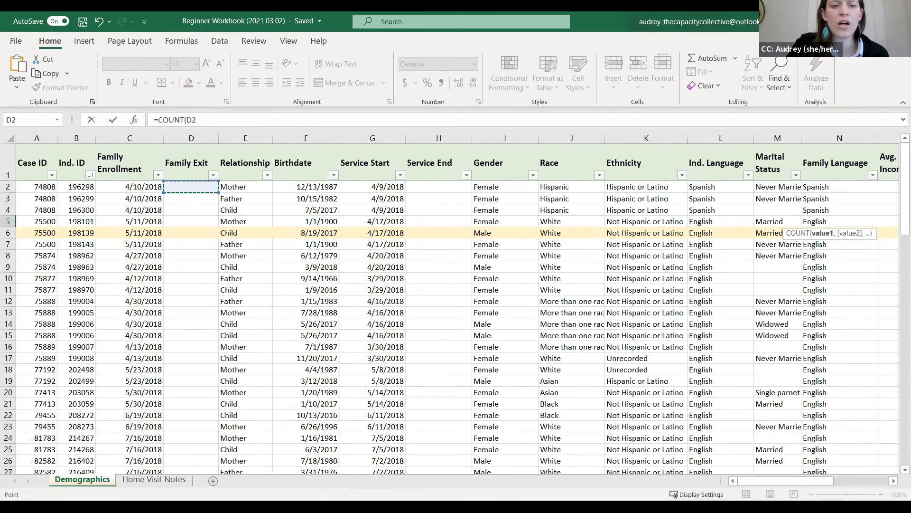
left_click_drag(193, 188, 197, 427)
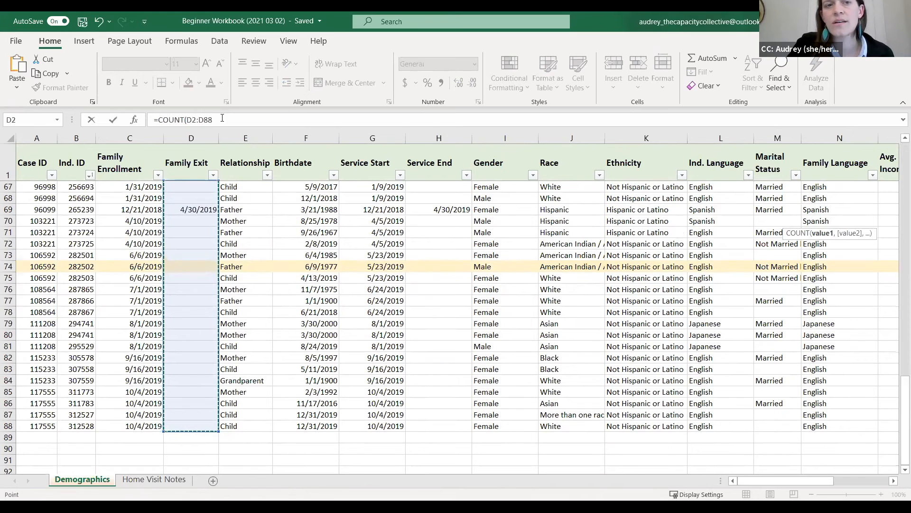
left_click(222, 119)
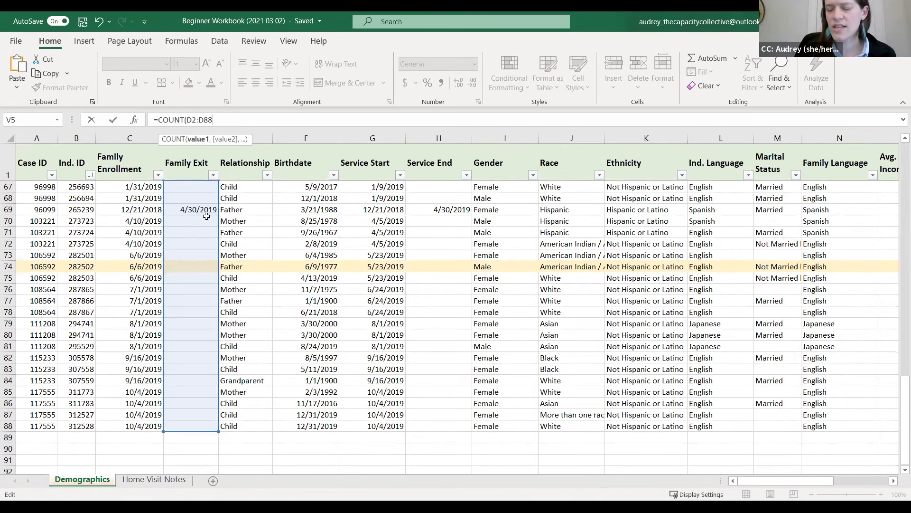
key("Return")
Try to enter the COUNT formula in V5 without its opening parenthesis
scroll(897, 249, "up", 1)
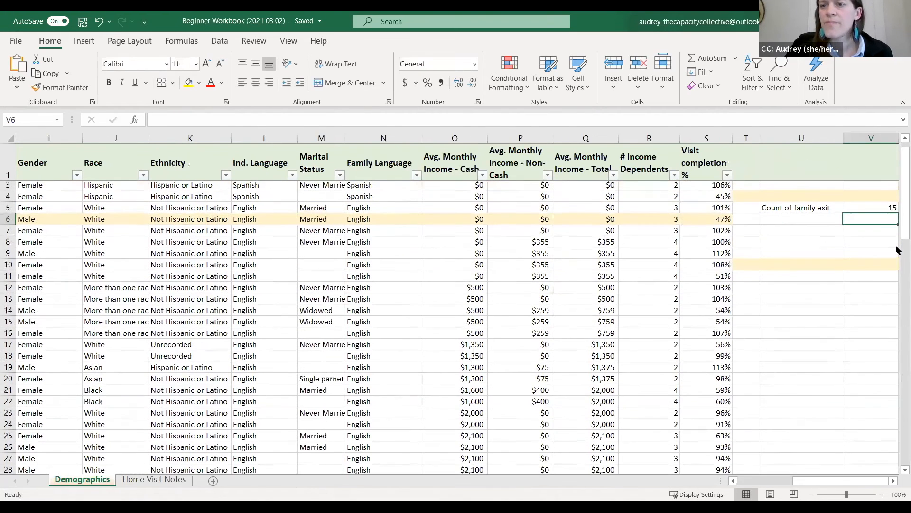
scroll(897, 249, "up", 1)
left_click(891, 221)
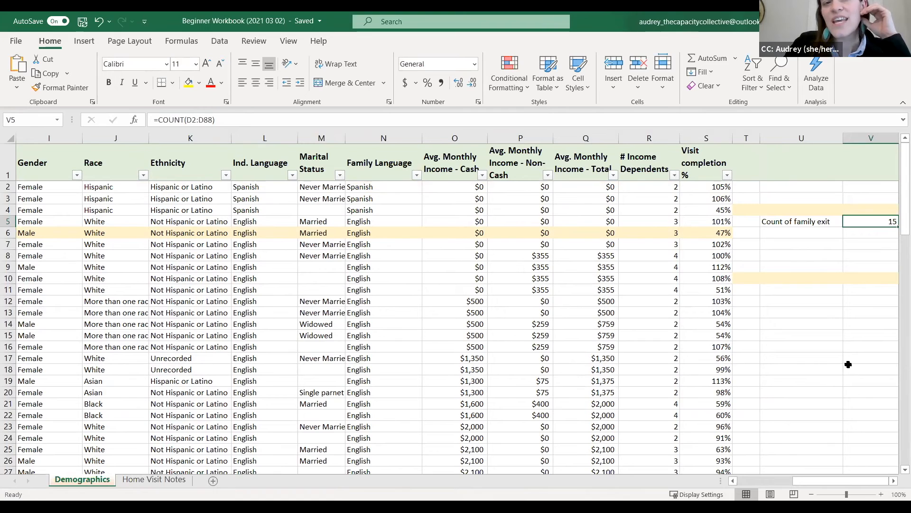
left_click(189, 120)
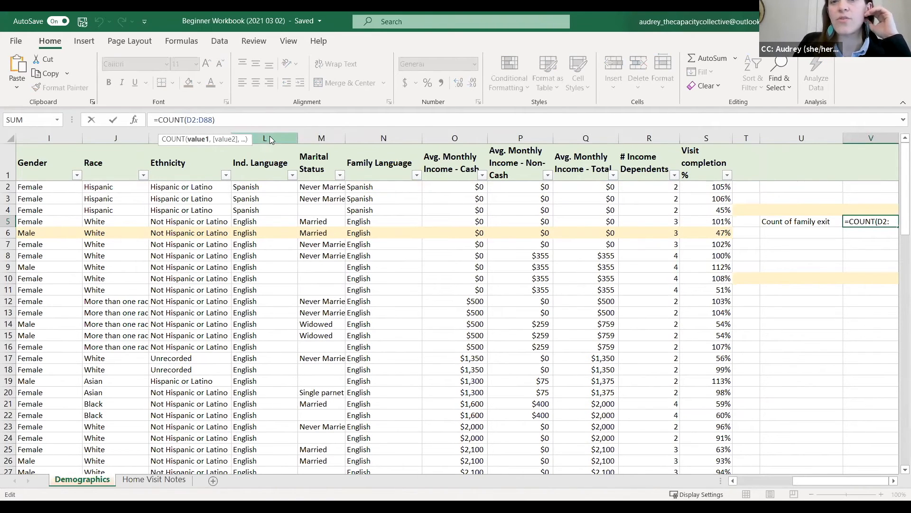
key("BackSpace")
key("Return")
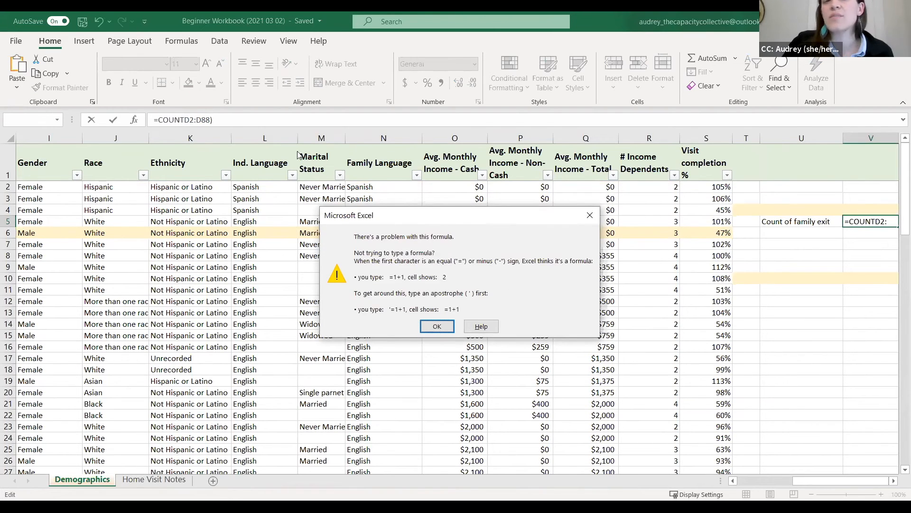
left_click(437, 326)
Restore the opening parenthesis in V5's formula and enter it as =COUNT(D2:D88)
left_click(183, 120)
type("(")
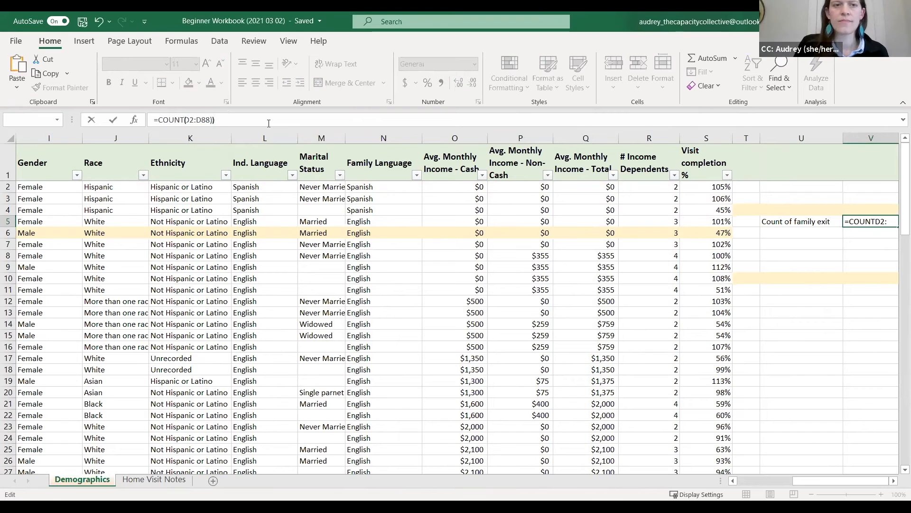
key("Return")
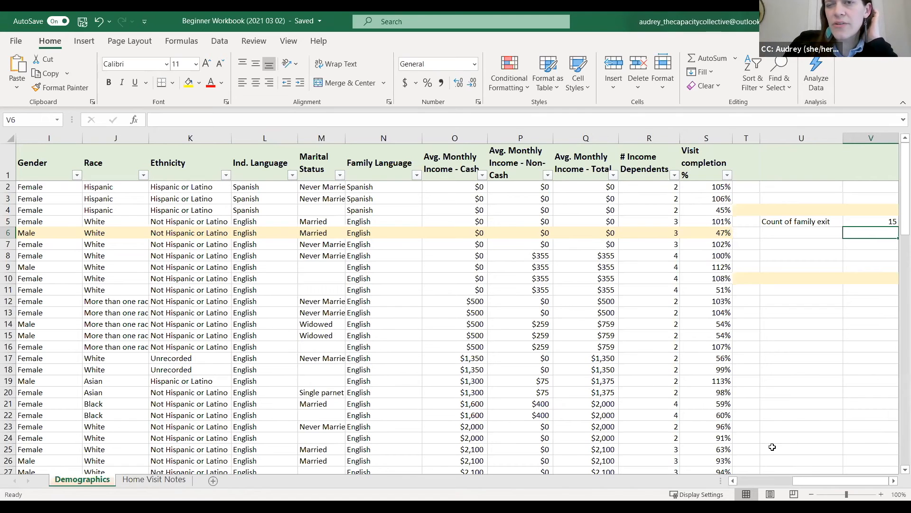
Compare the underlying contents of the cells around the family exit count in row 5, including S5 and V5
left_click(819, 235)
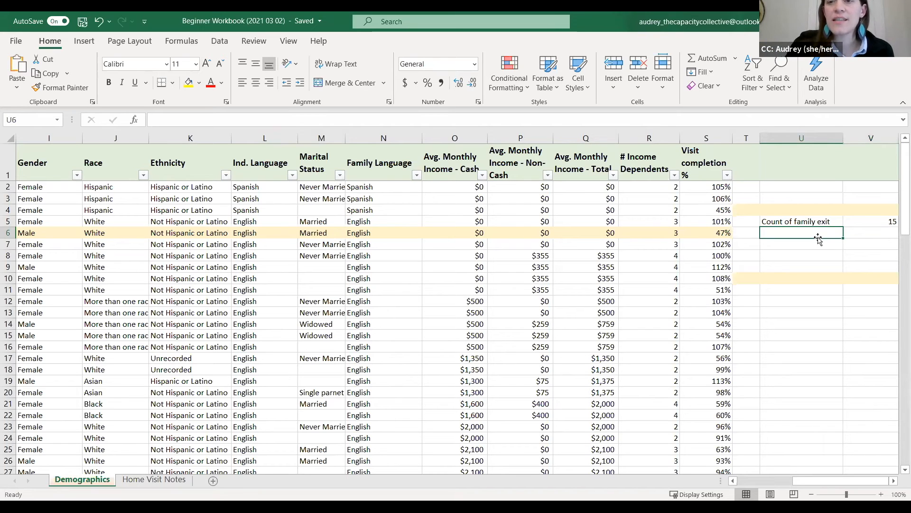
key("Up")
key("Right")
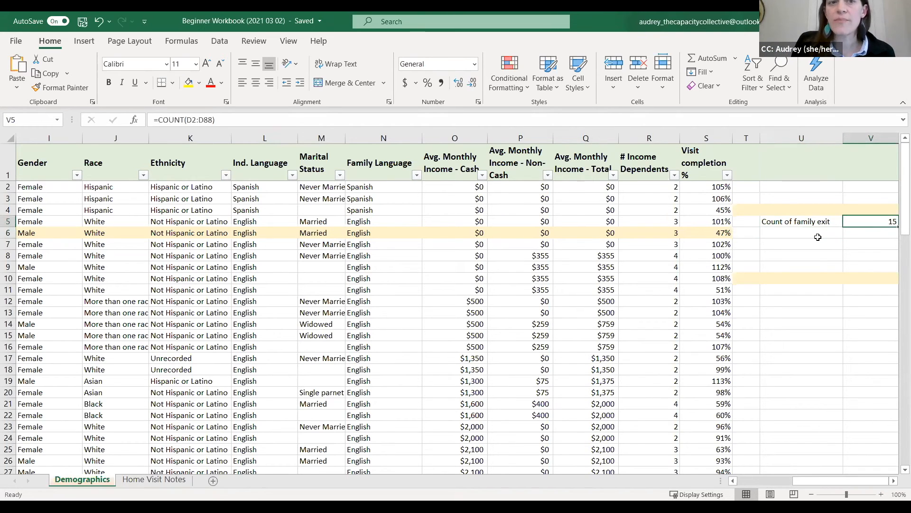
key("Left")
key("Left")
key("Left")
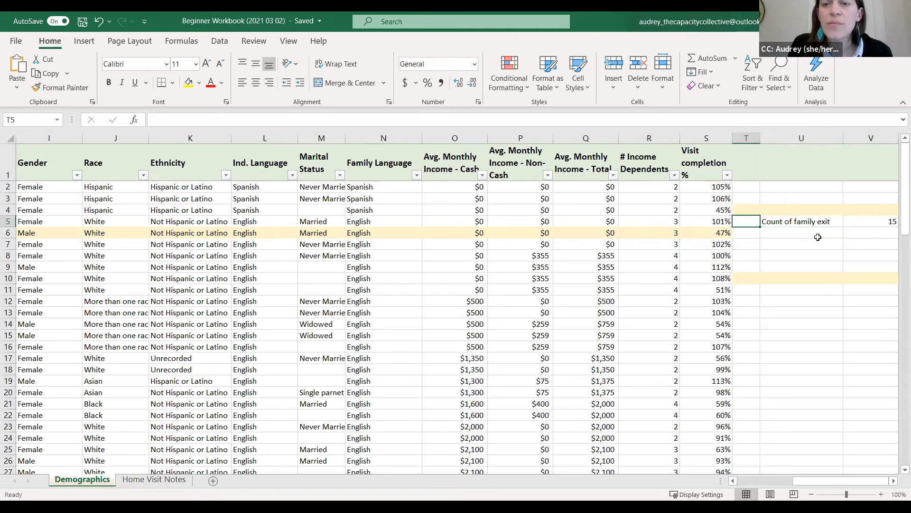
key("Right")
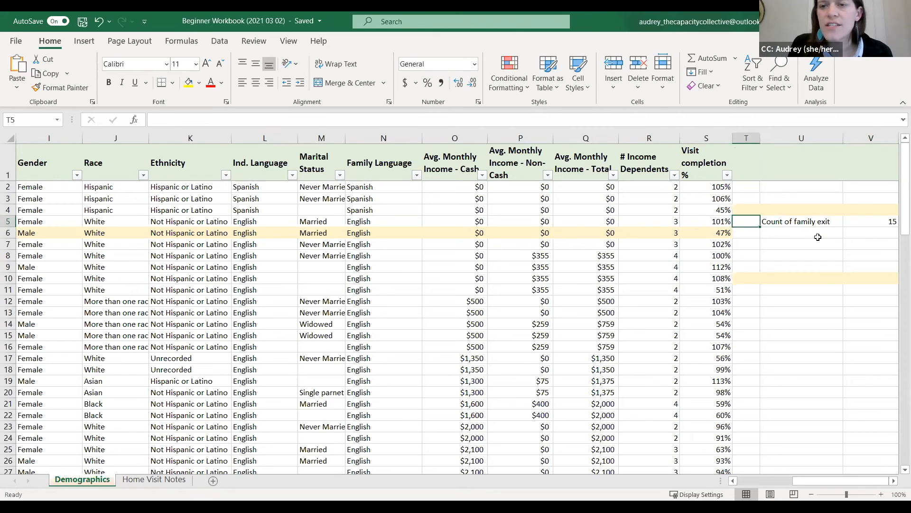
key("Left")
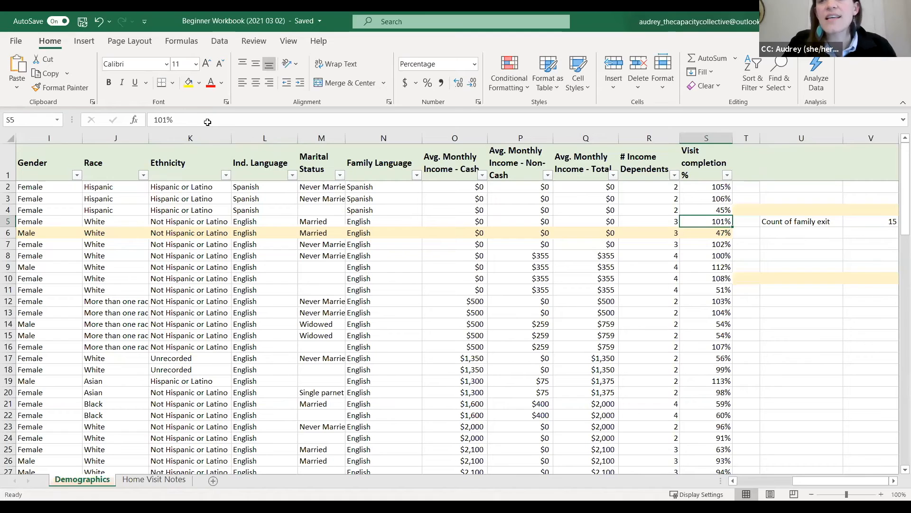
left_click(888, 221)
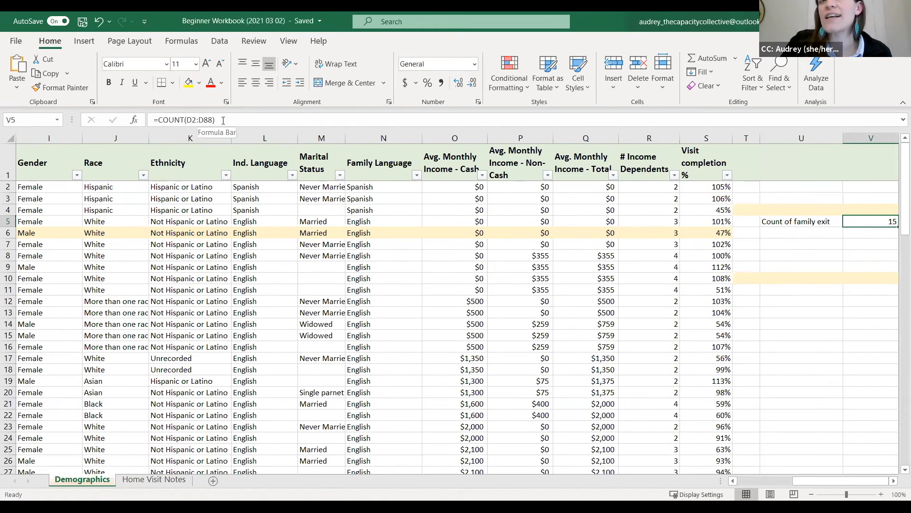
Label cell U6 as "Sum of dependents"
left_click(799, 232)
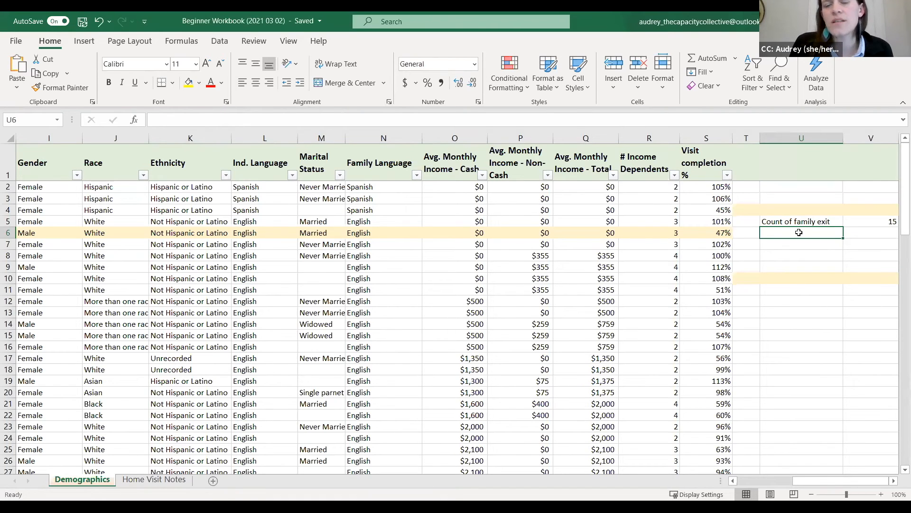
type("Sum o")
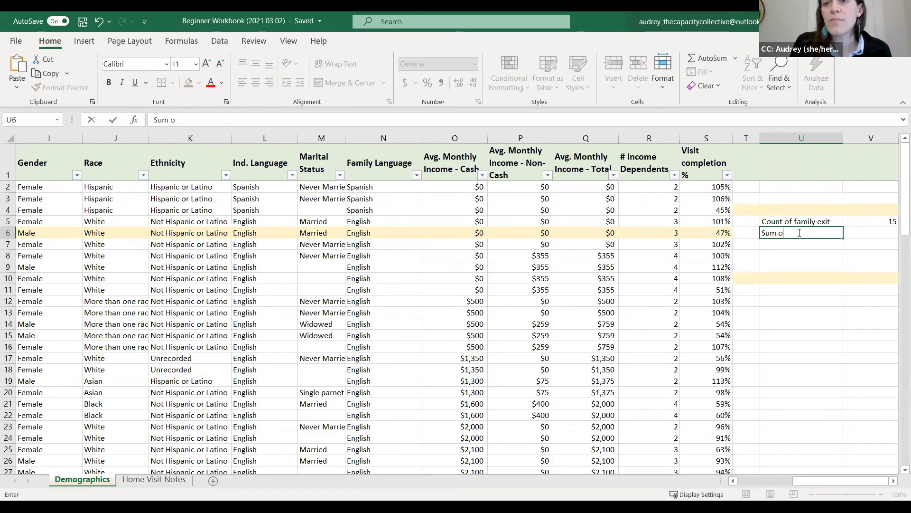
type("f dependents")
key("ctrl+Return")
Begin a SUM formula in cell V6 beside the dependents label and rewrite its opening as =sum(
key("Right")
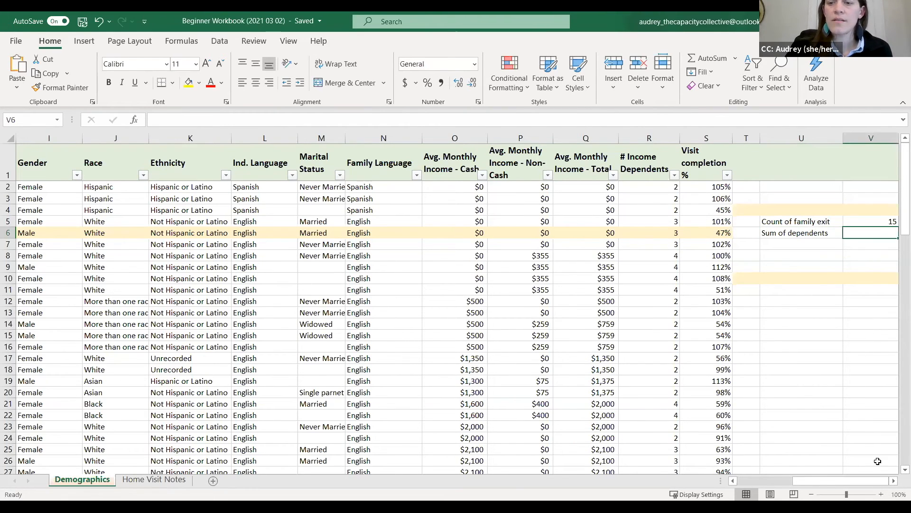
left_click(894, 481)
left_click(895, 481)
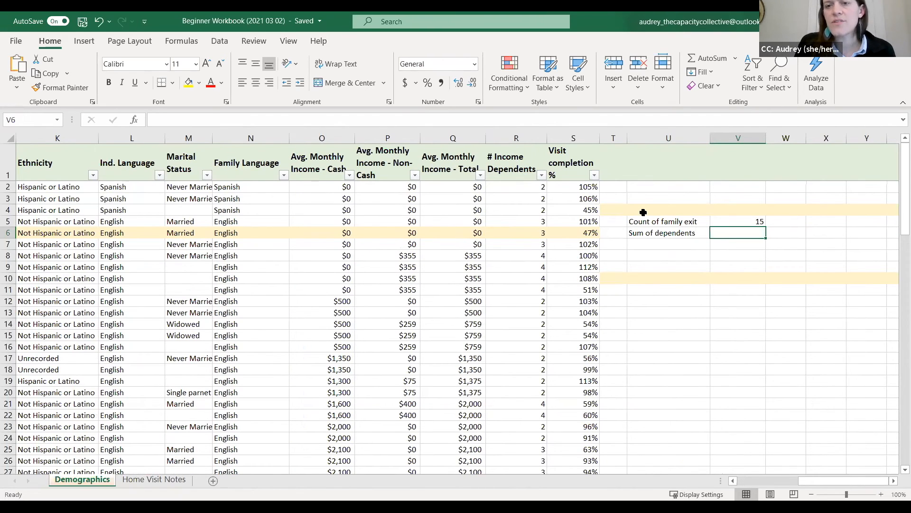
type("=")
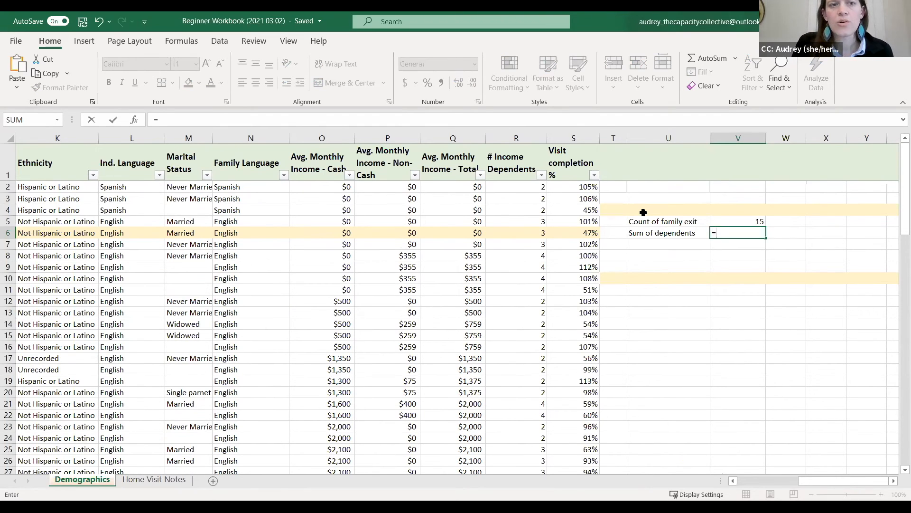
type("s")
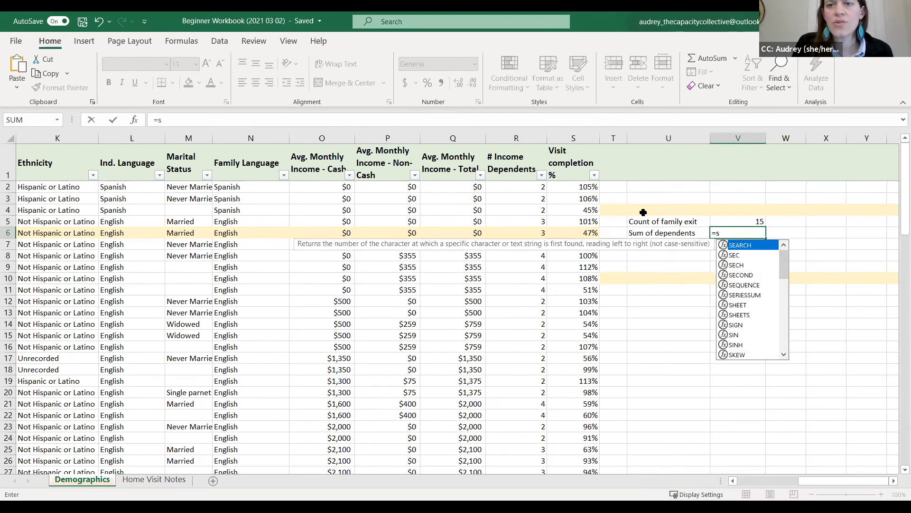
type("um")
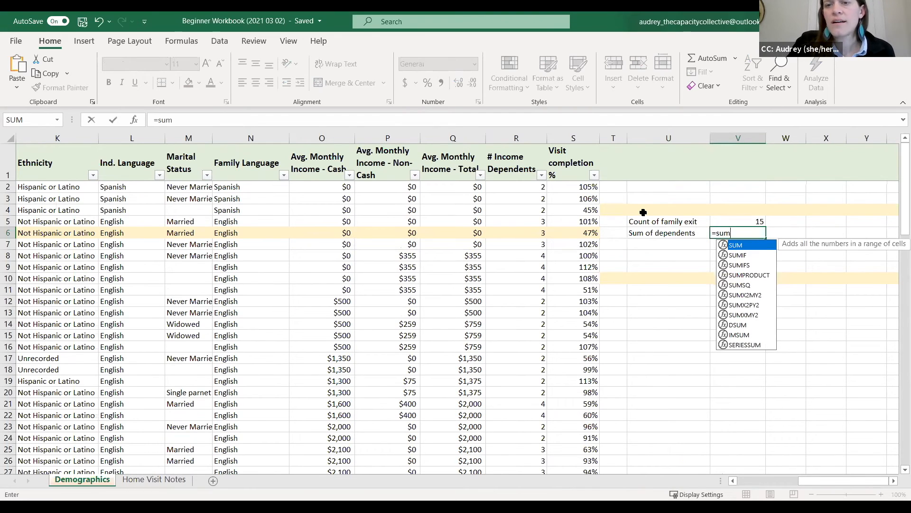
double_click(735, 245)
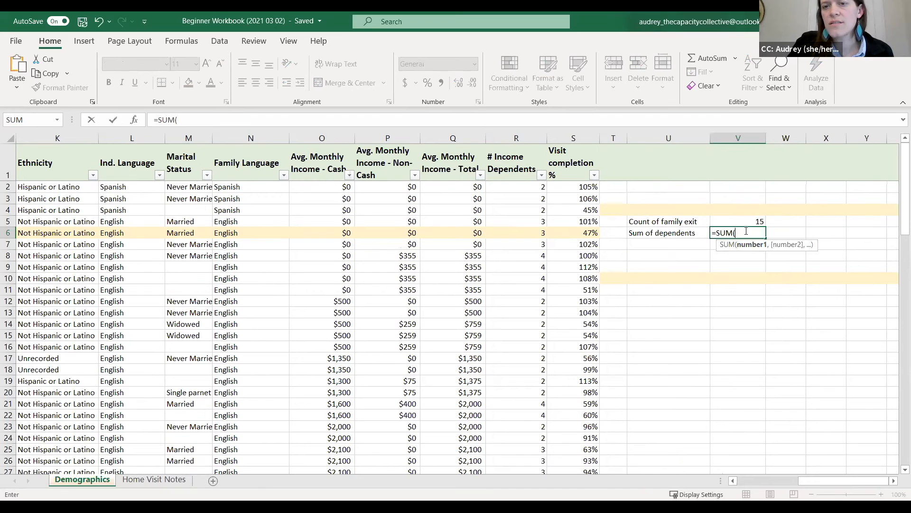
left_click_drag(716, 231, 717, 231)
type("s")
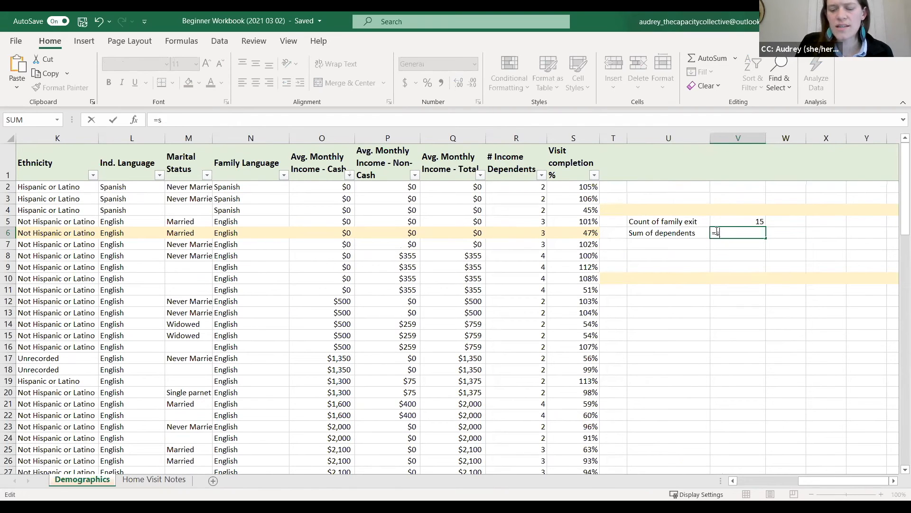
type("um(")
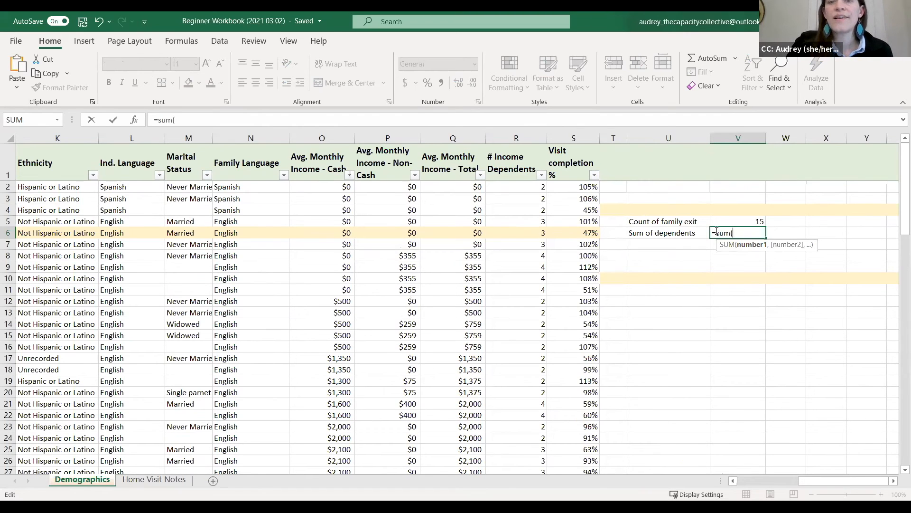
Complete the formula in V6 as =SUM(R2:R88) over the # Income Dependents column, leaving V6 selected
left_click(528, 187)
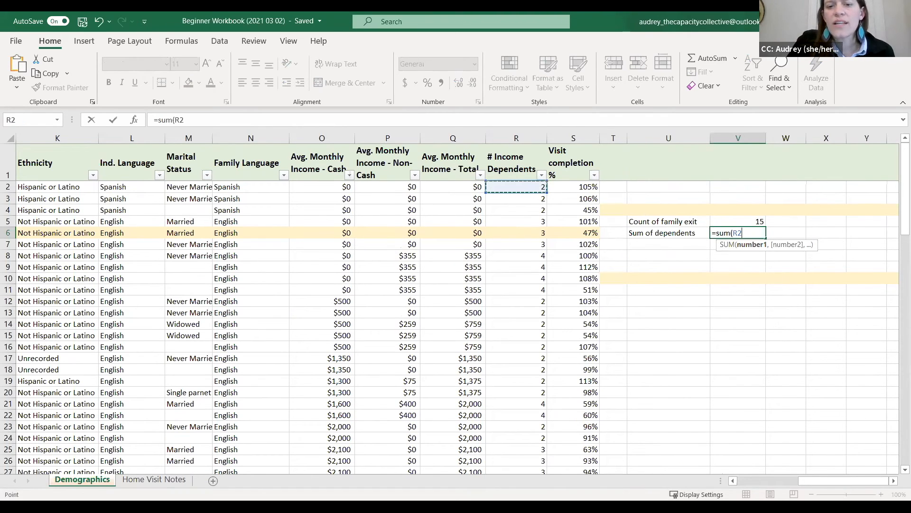
left_click_drag(527, 187, 533, 448)
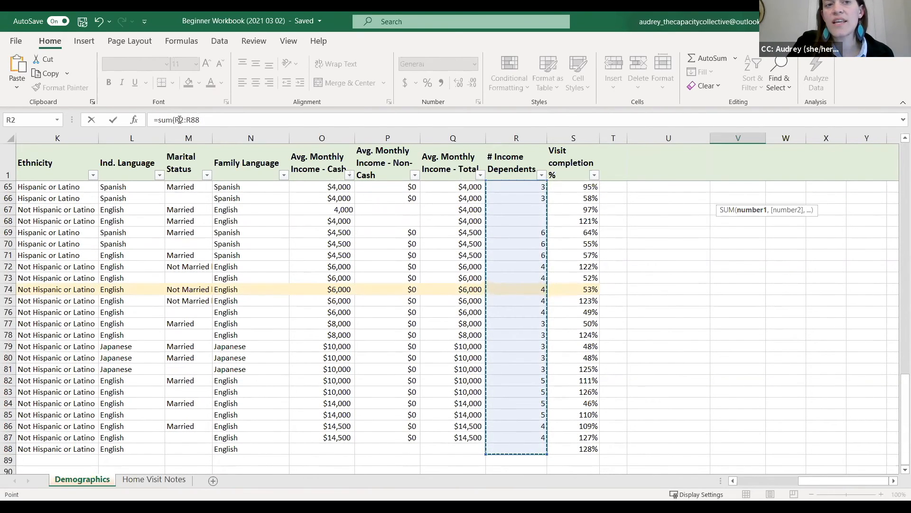
left_click(236, 115)
type(")")
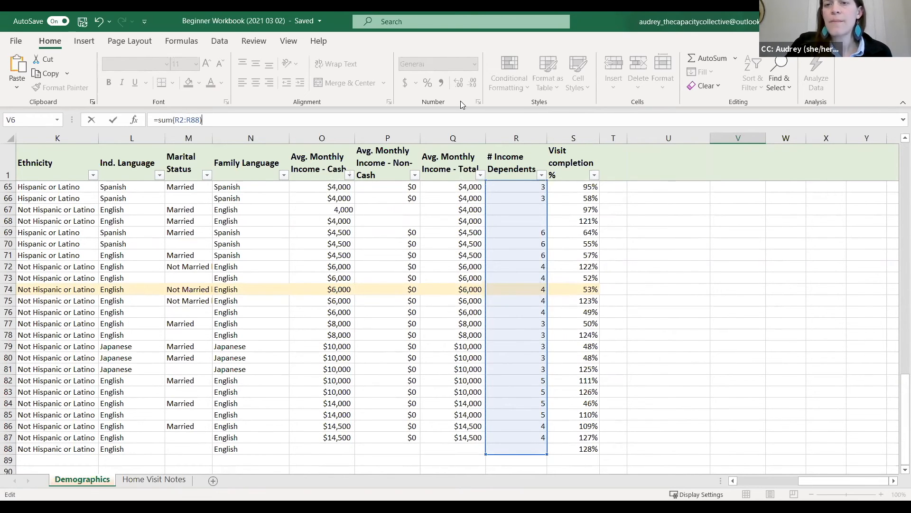
key("Return")
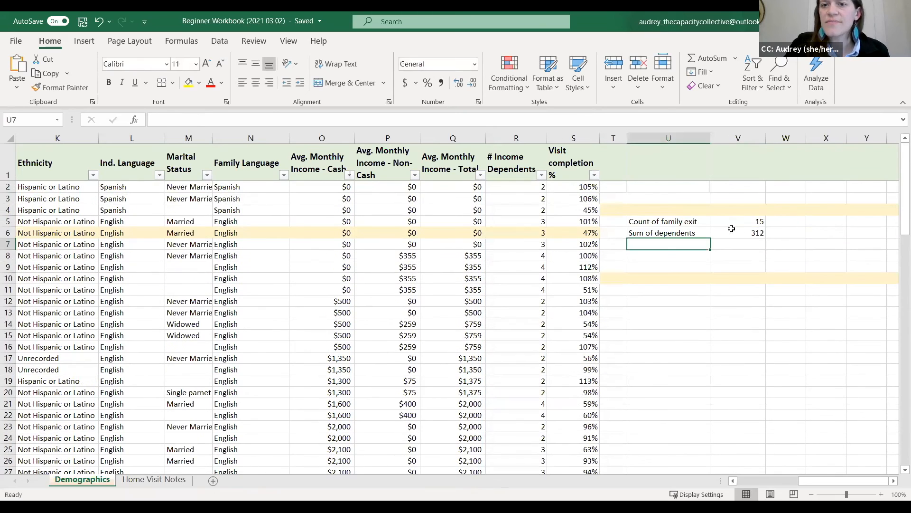
left_click(753, 232)
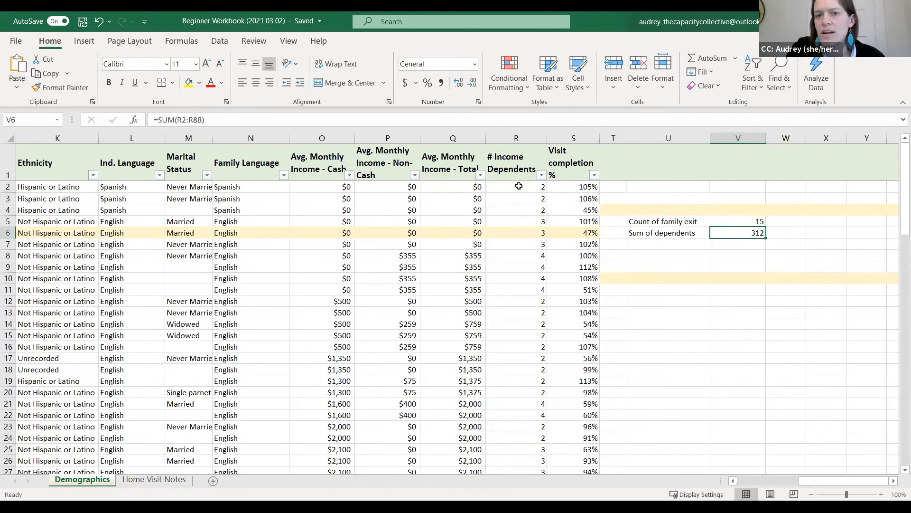
Check the total of the # Income Dependents values in R2:R88 against the sum in V6
left_click_drag(518, 186, 519, 451)
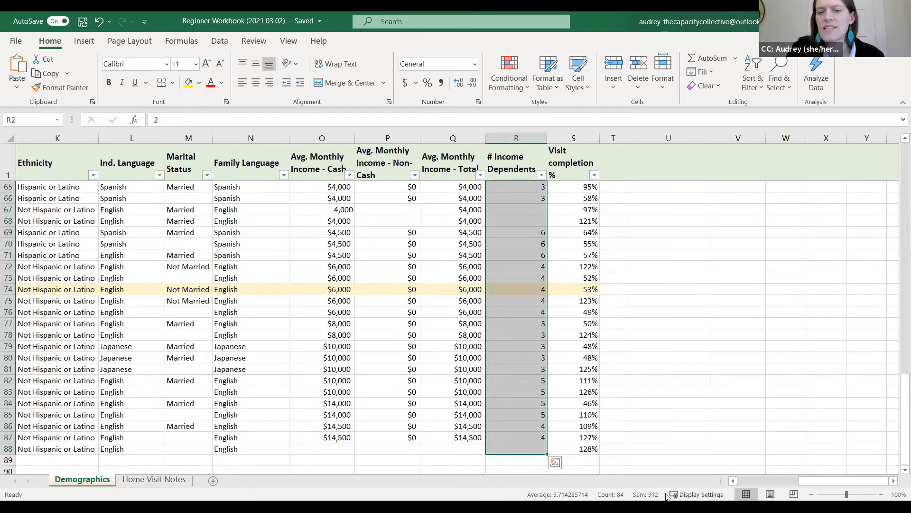
left_click_drag(899, 417, 900, 143)
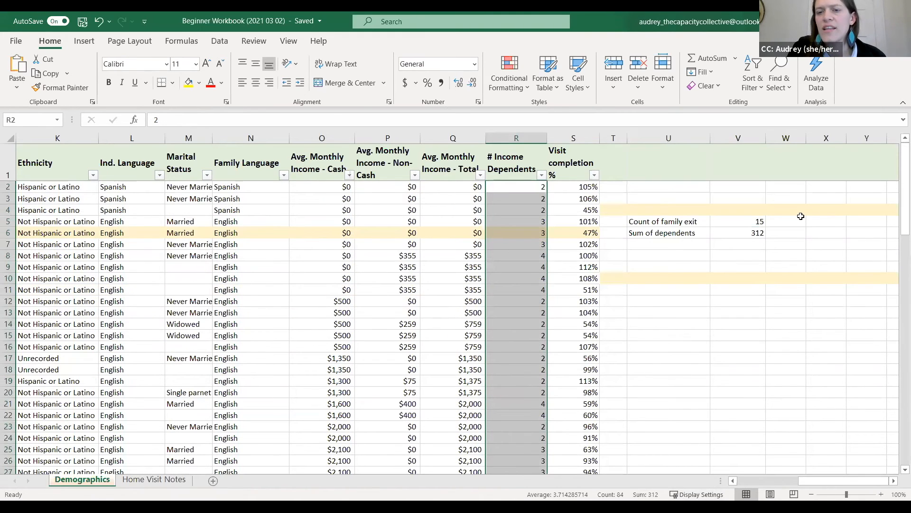
left_click(747, 233)
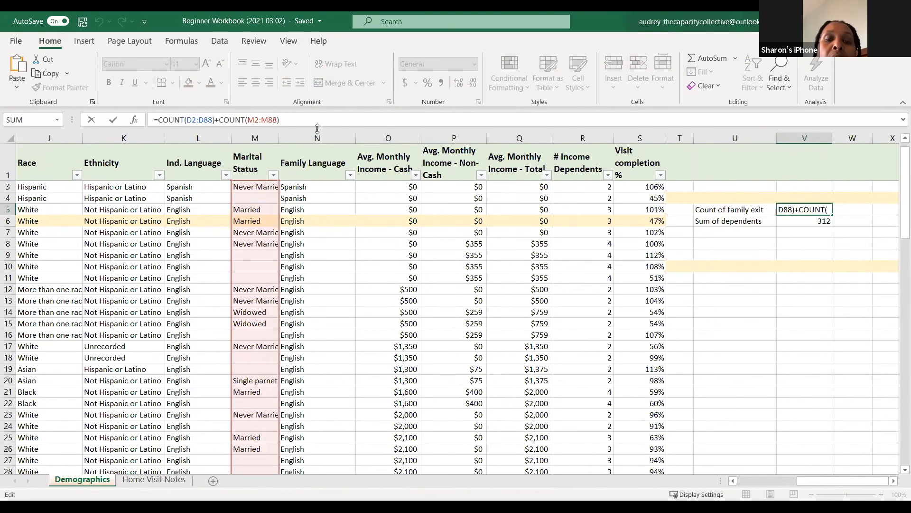
Clear the COUNT formula from cell V5 beside the family exit label
left_click_drag(299, 119, 155, 119)
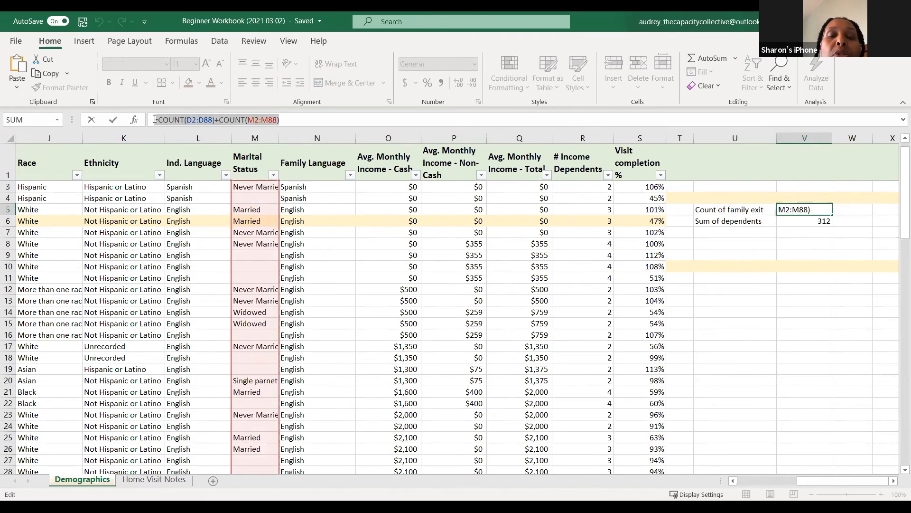
key("BackSpace")
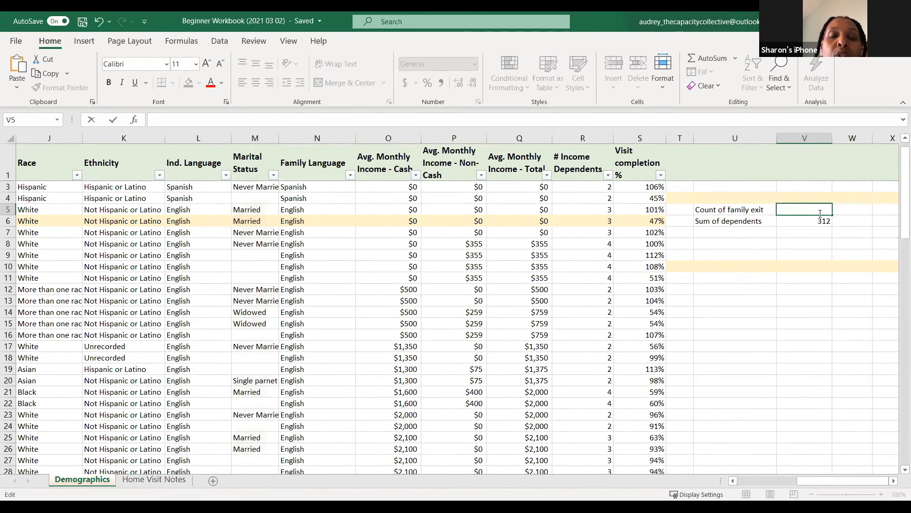
key("Return")
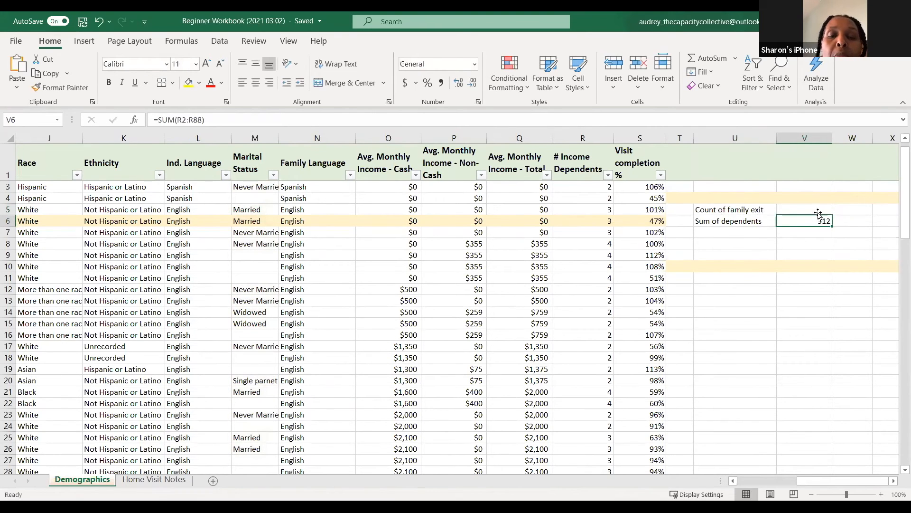
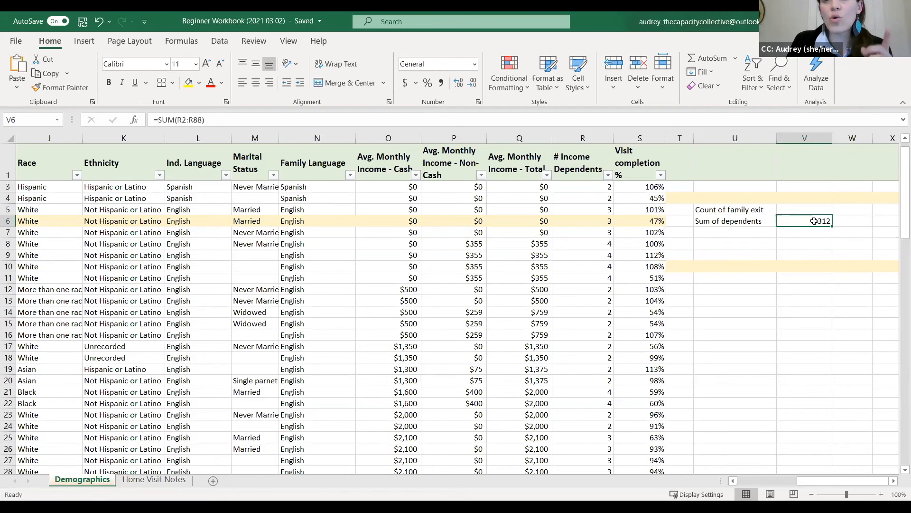
Start a replacement formula in V6 with =sum and review the suggested functions SUMIF, SUMIFS, SUMPRODUCT and SUMSQ
type("=")
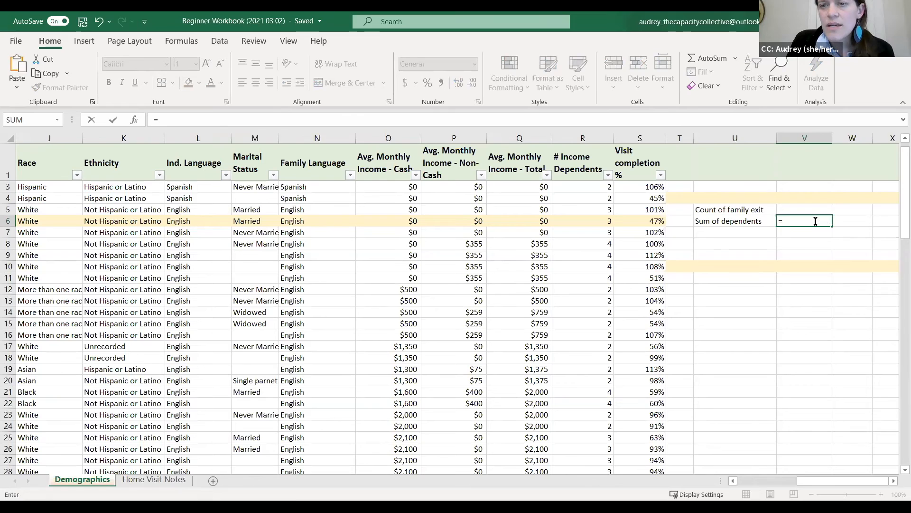
type("sum")
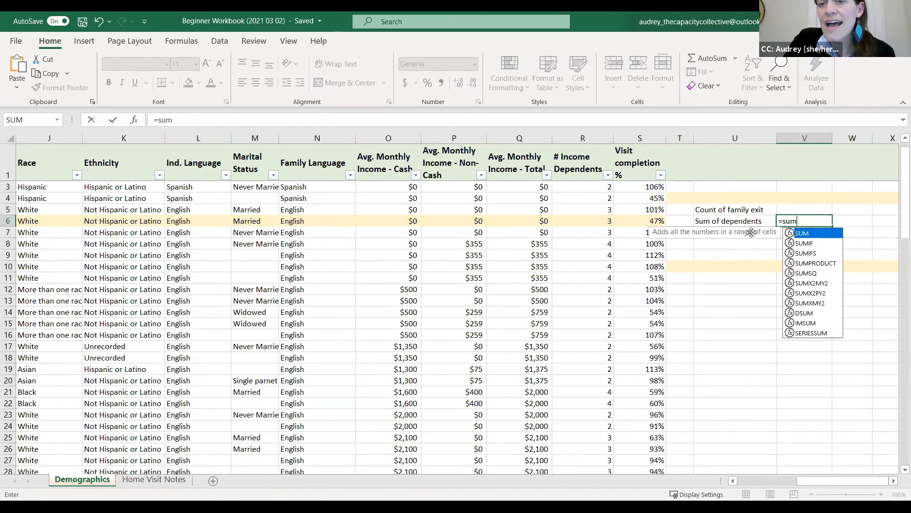
left_click(791, 244)
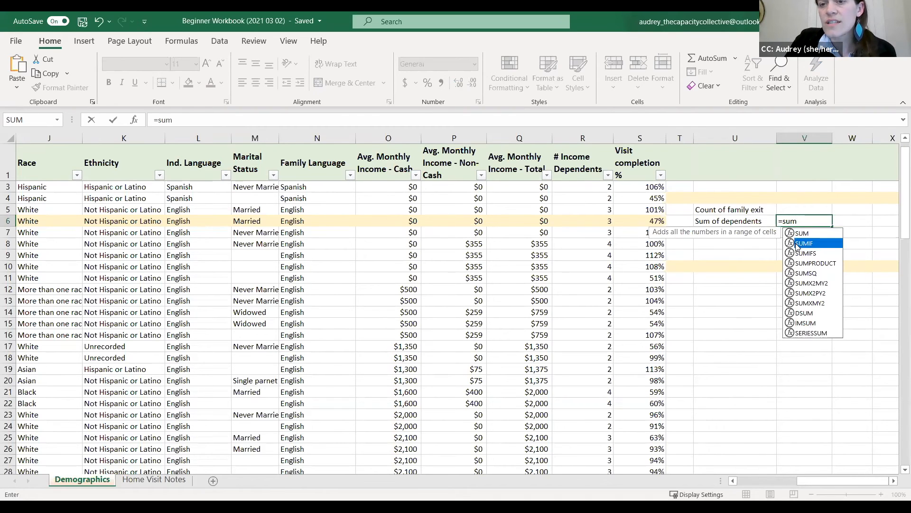
left_click(790, 254)
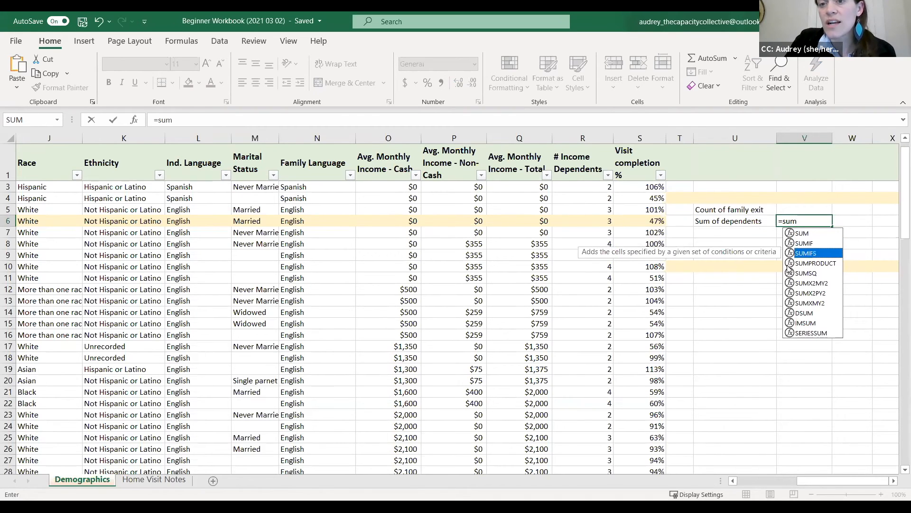
left_click(789, 264)
left_click(789, 274)
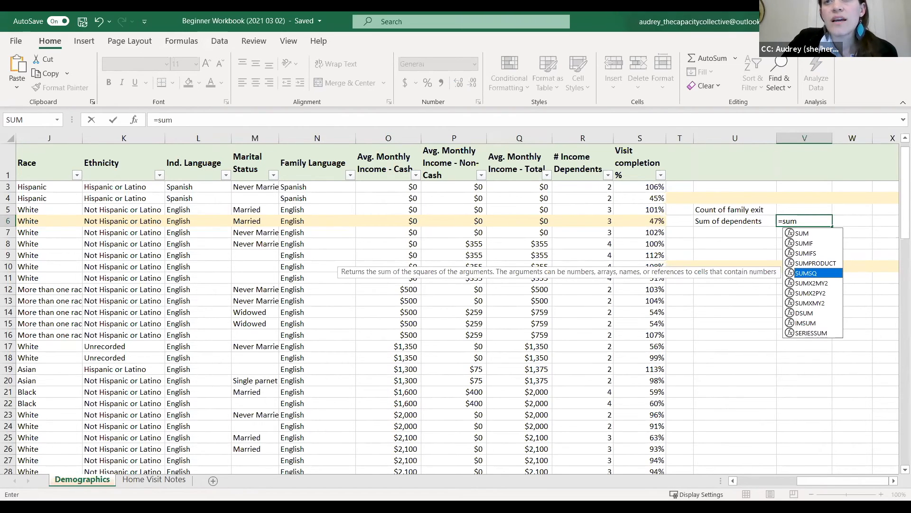
Browse the function library's Financial, Logical and AutoSum functions, keeping the V6 formula open
left_click(819, 21)
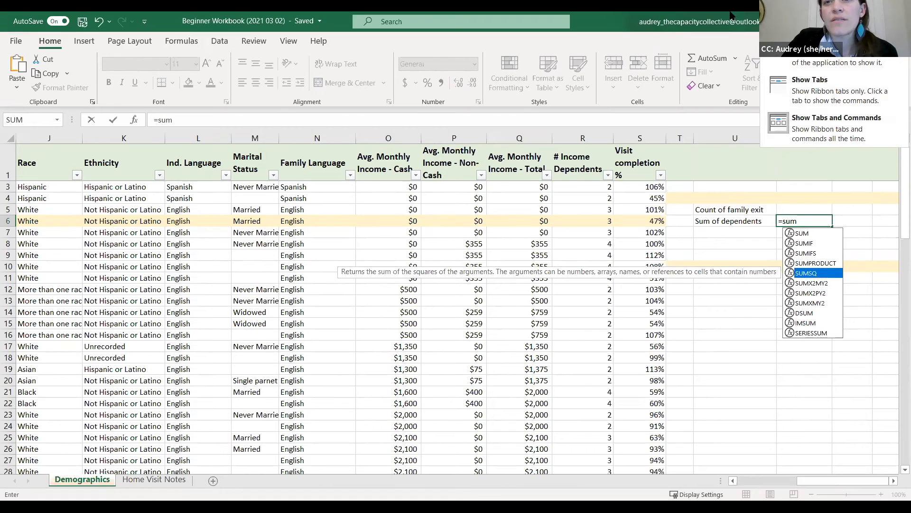
left_click(187, 42)
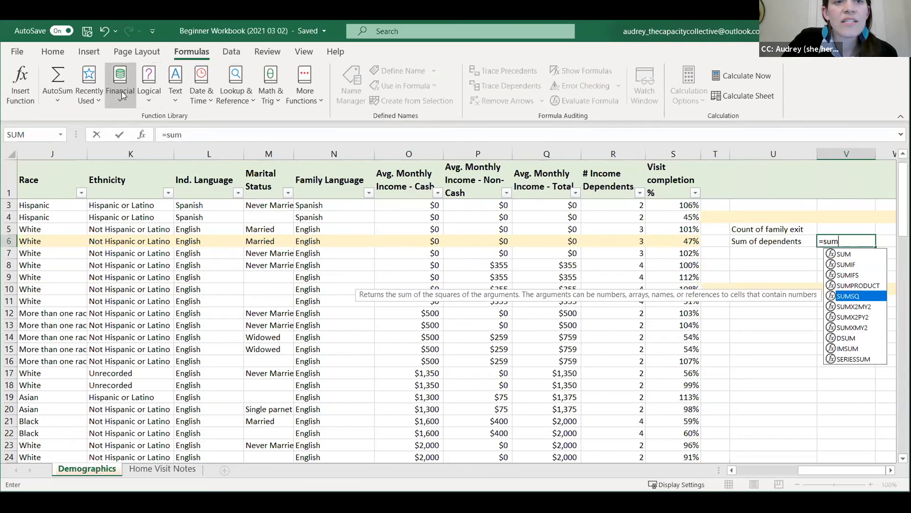
left_click(122, 91)
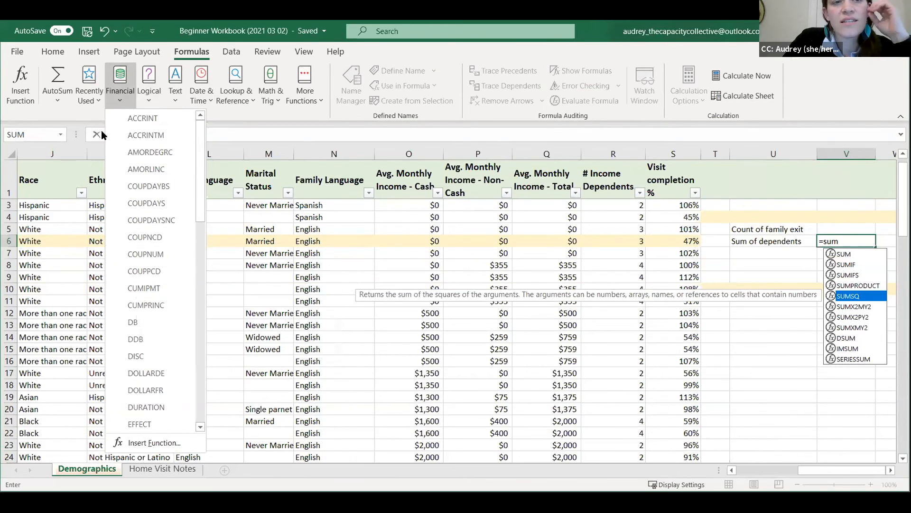
left_click(150, 94)
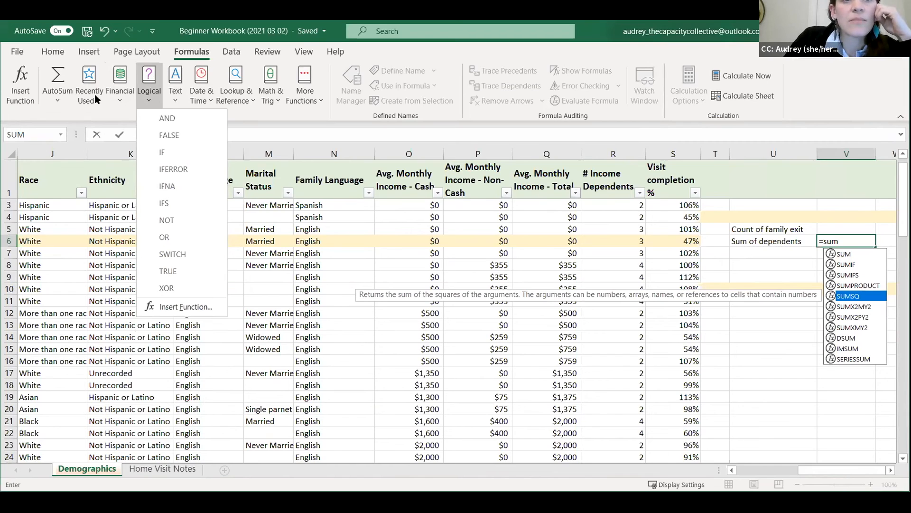
left_click(53, 97)
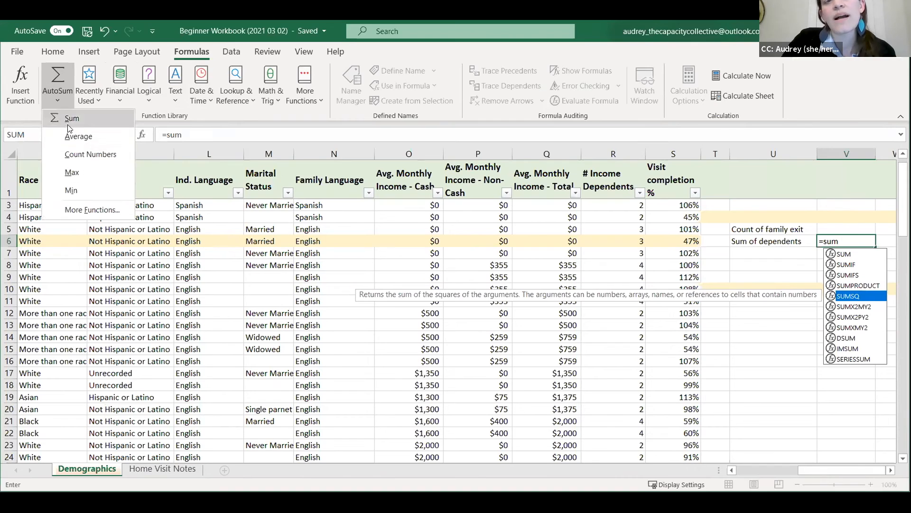
left_click(56, 96)
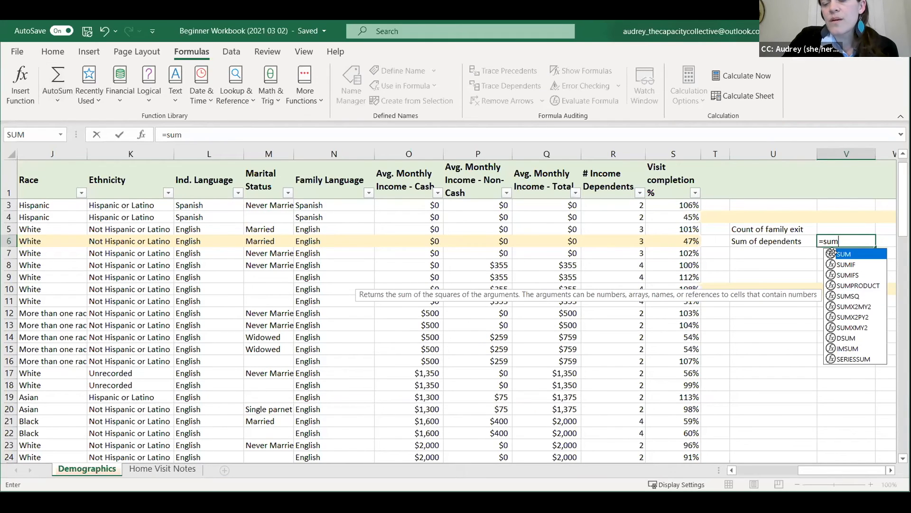
Accept the SUM function in V6 and give it the range R3:R88 from the # Income Dependents column
key("Tab")
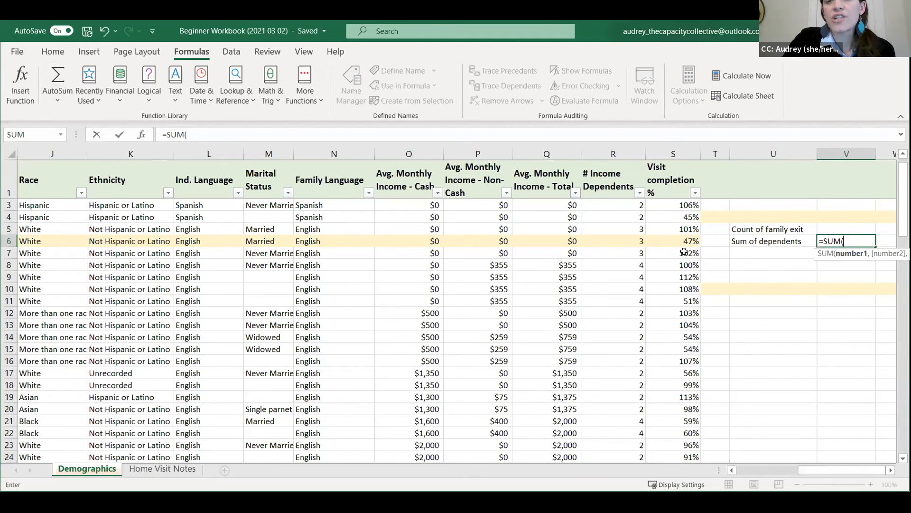
left_click(612, 205)
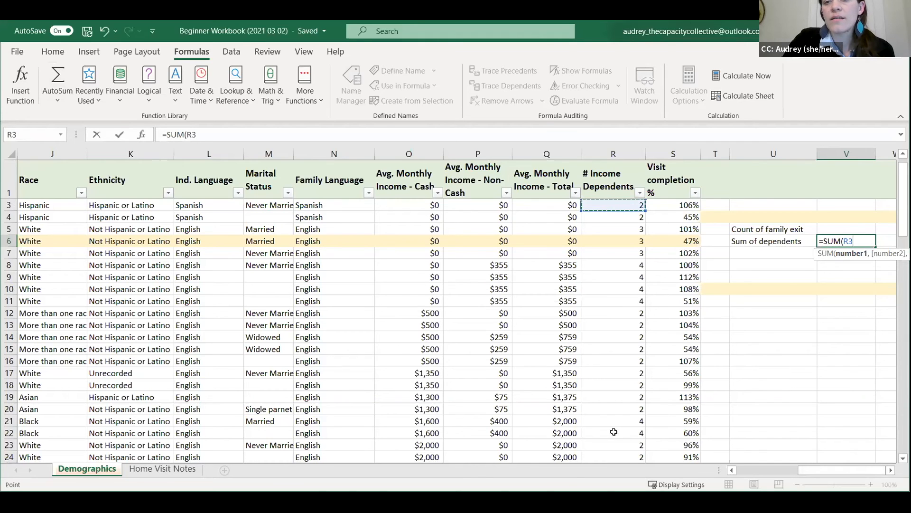
left_click_drag(613, 204, 629, 430)
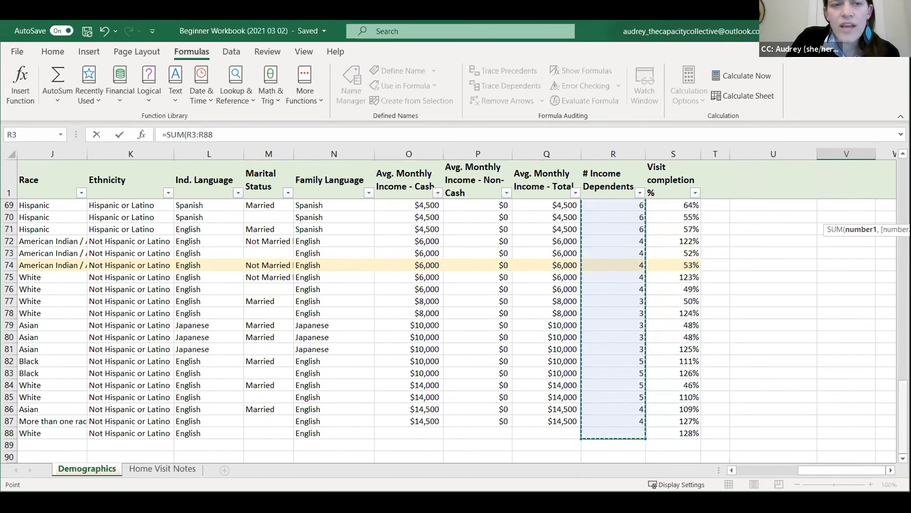
scroll(878, 223, "up", 9)
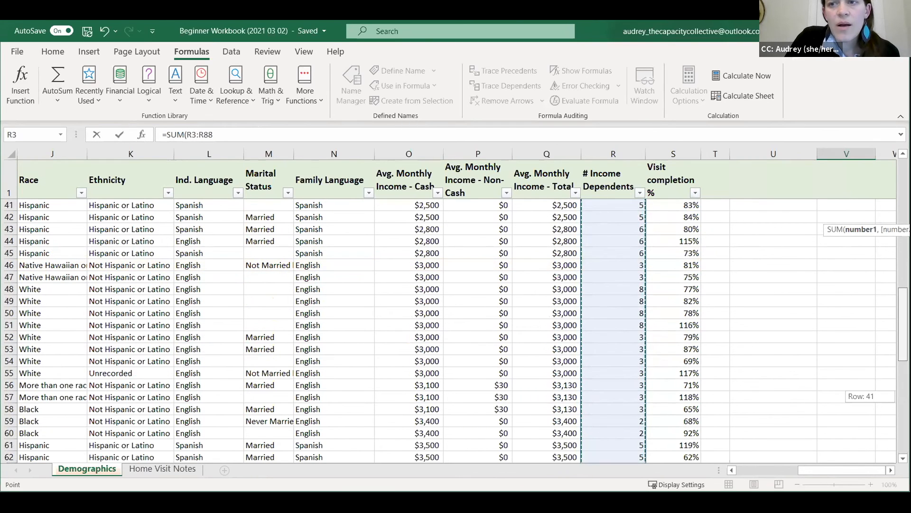
scroll(878, 223, "up", 13)
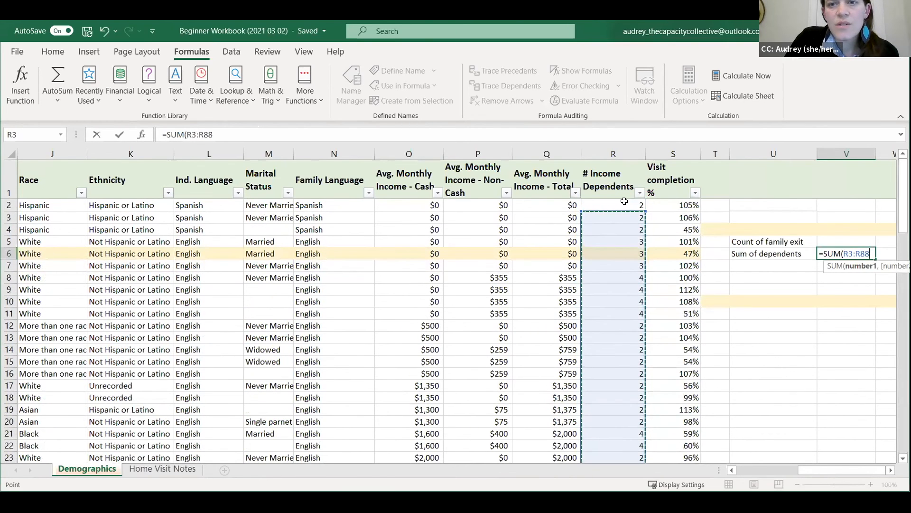
Correct the range start to R2 and complete the V6 formula as =SUM(R2:R88)
left_click(195, 135)
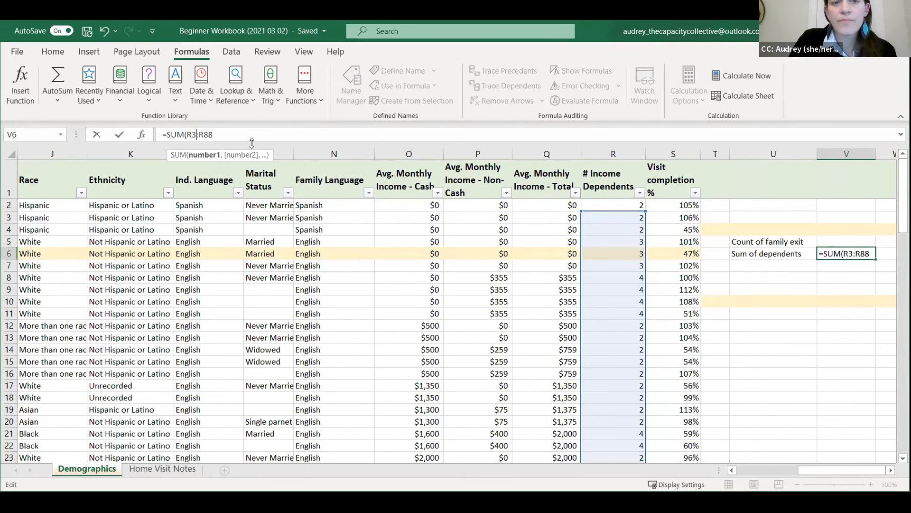
key("BackSpace")
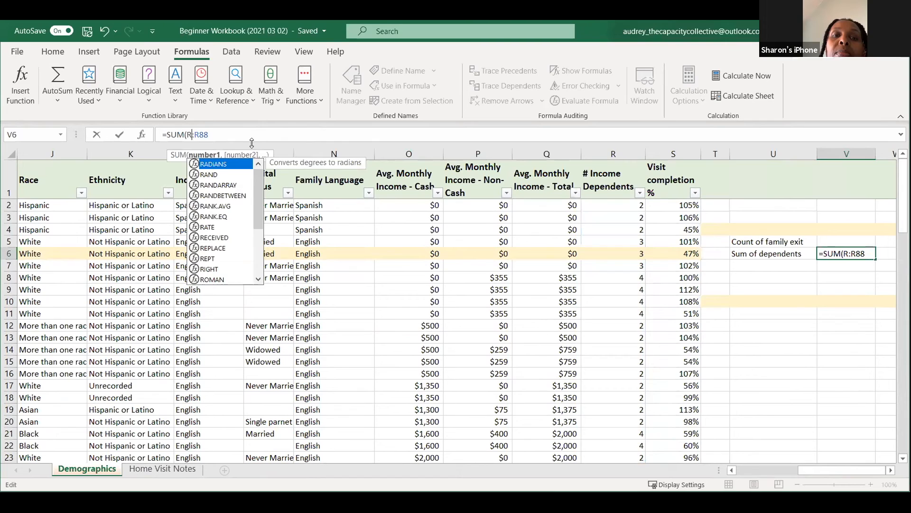
type("2")
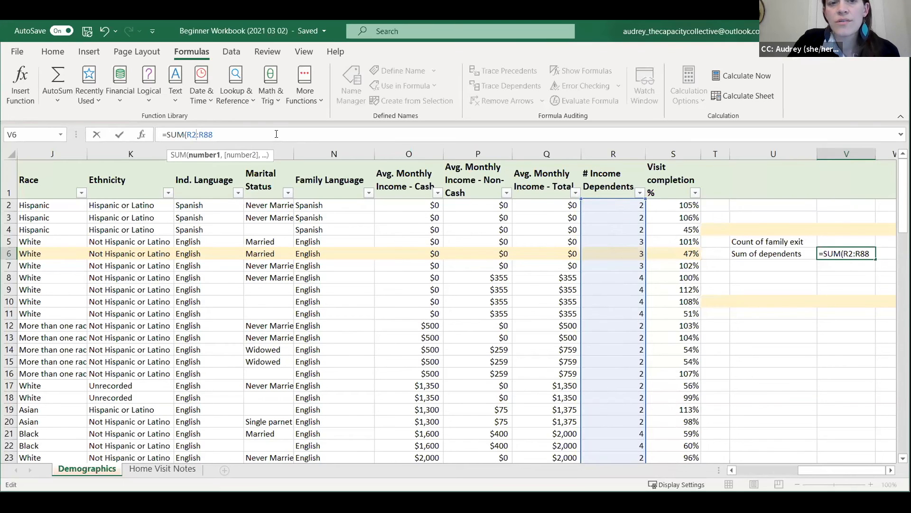
type(")")
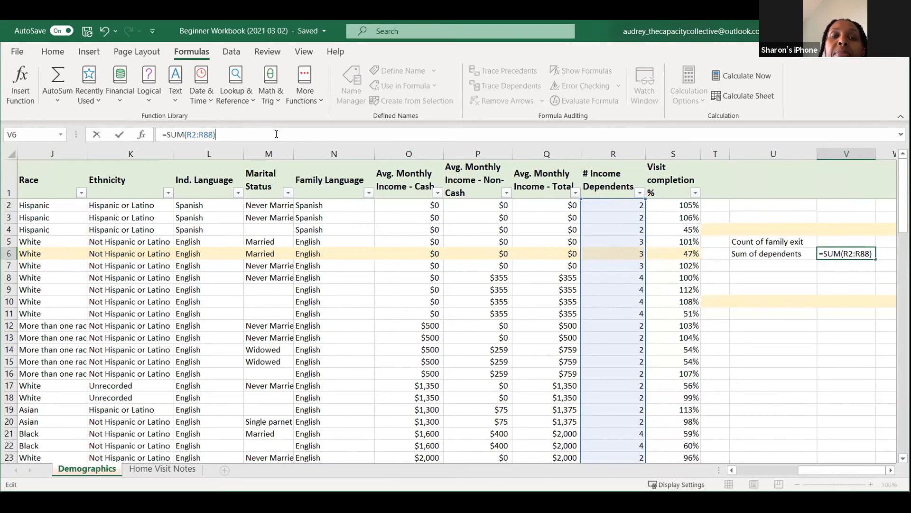
key("Return")
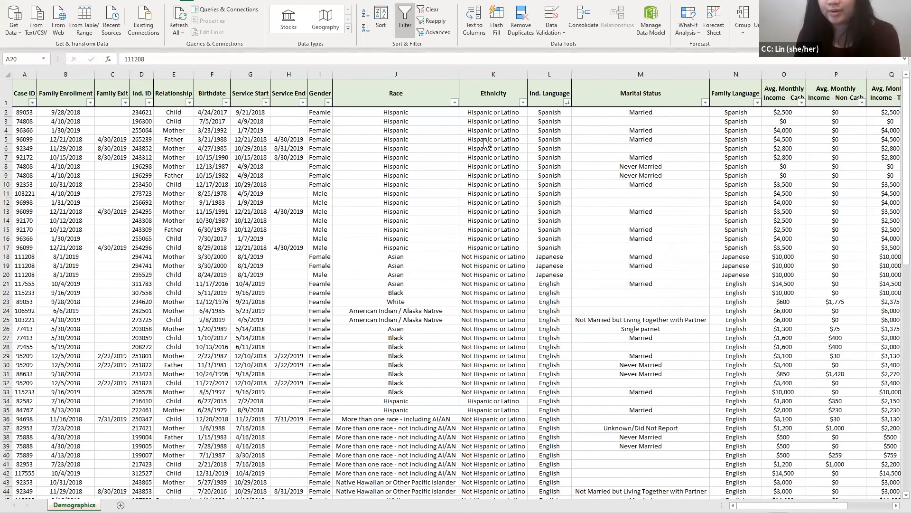
Filter the Ind. Language column to show only Japanese records
left_click(566, 102)
left_click(489, 214)
left_click(487, 231)
left_click(510, 343)
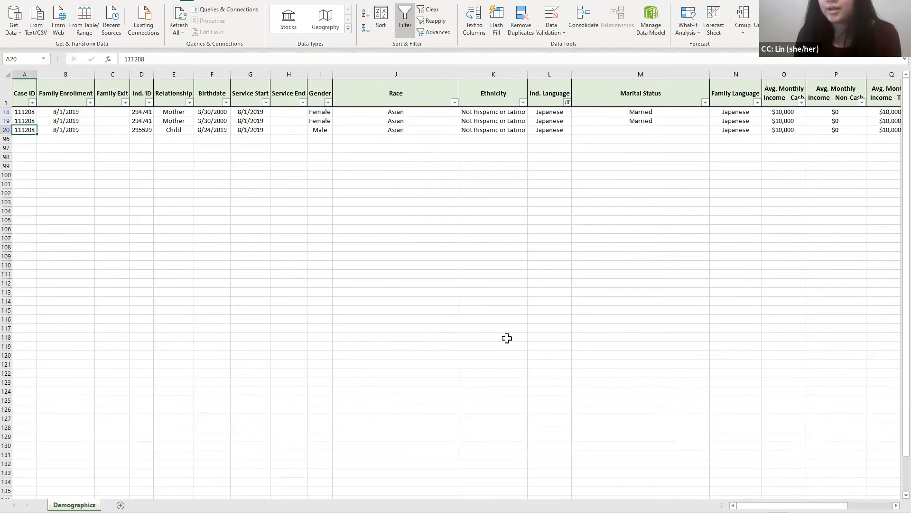
Compare the Case ID and Relationship entries of the two Mother records in rows 18 and 19
left_click(6, 125)
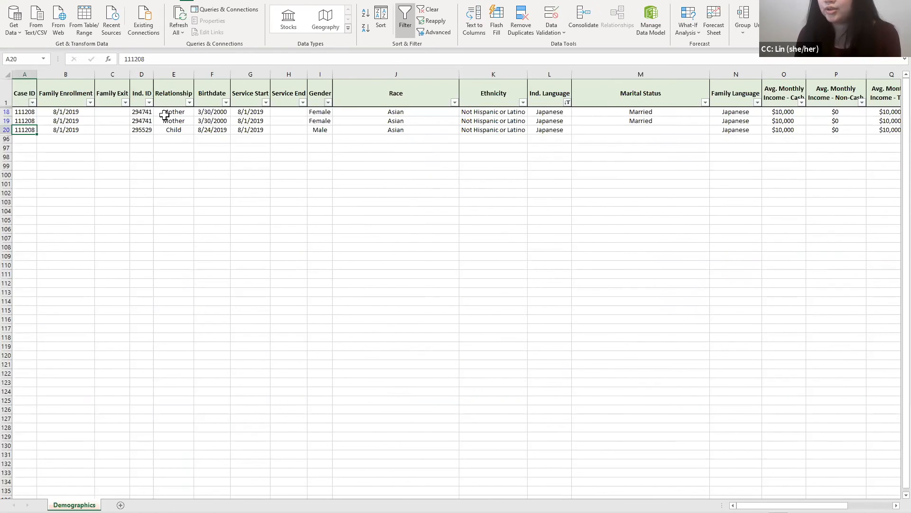
left_click_drag(27, 112, 34, 122)
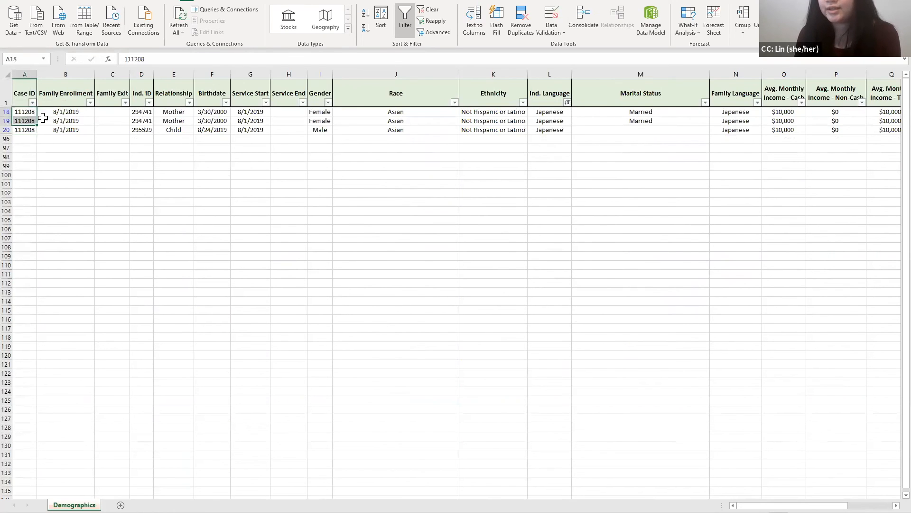
left_click(172, 120)
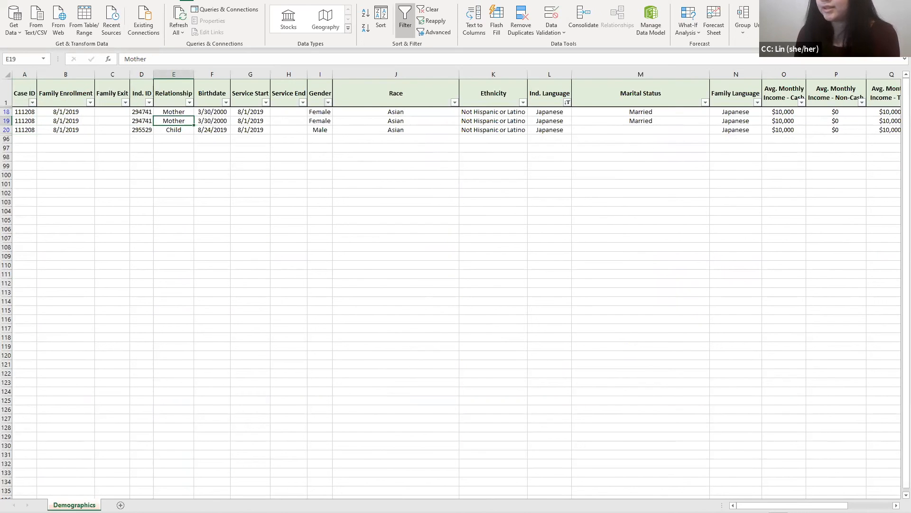
Restore all languages in the Ind. Language filter so every Demographics record is shown
left_click(568, 102)
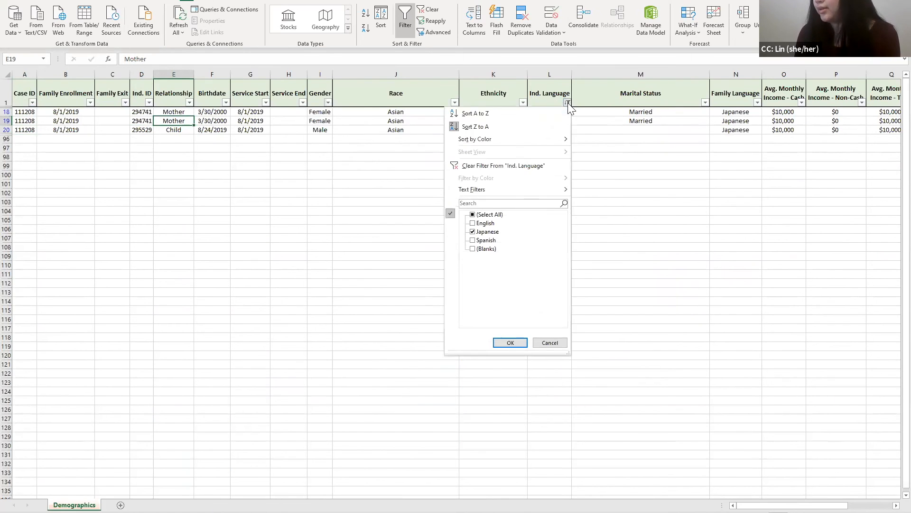
left_click(480, 215)
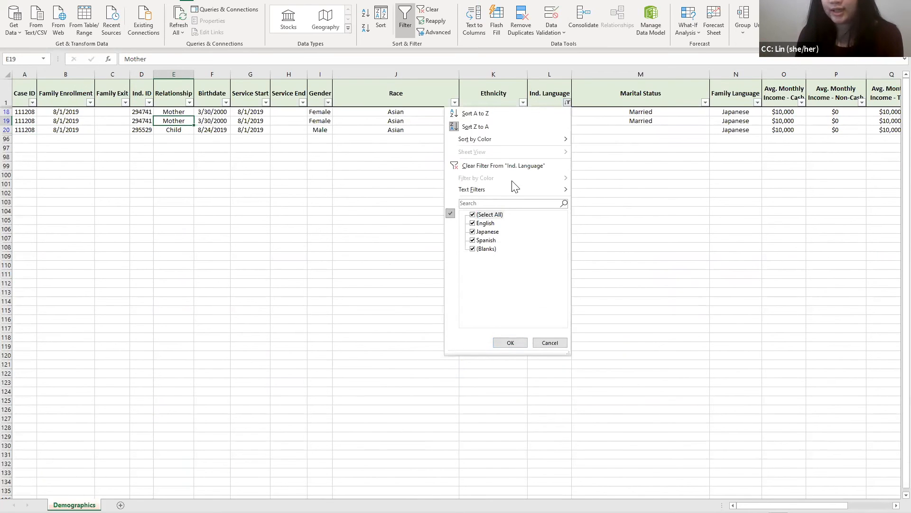
left_click(511, 341)
key("ctrl+z")
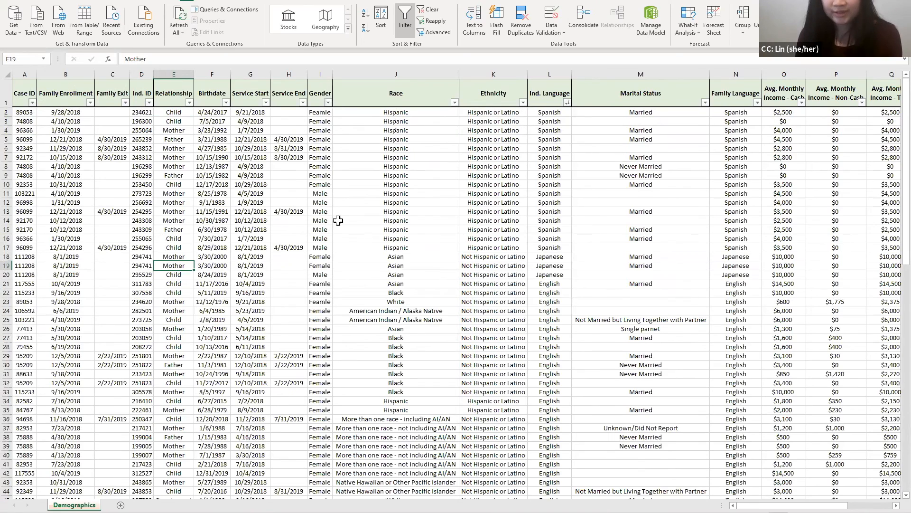
scroll(301, 257, "down", 6)
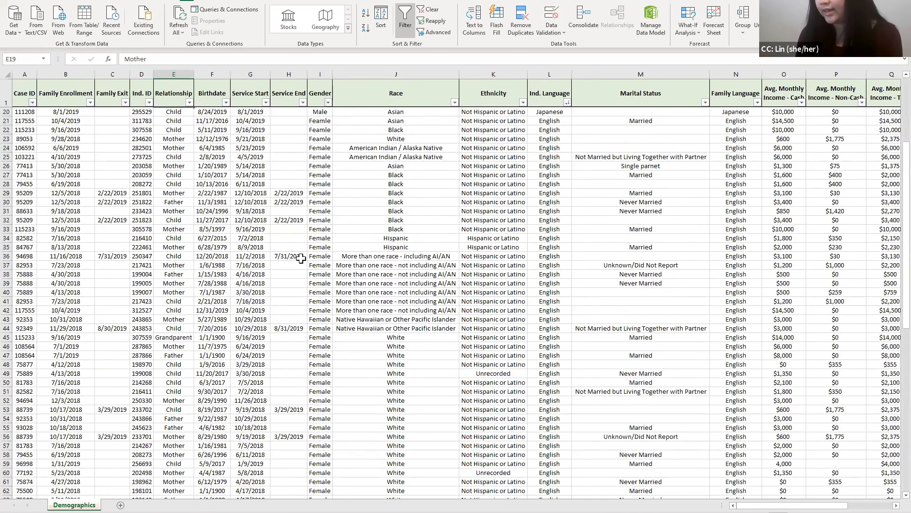
scroll(301, 257, "down", 8)
scroll(301, 256, "up", 14)
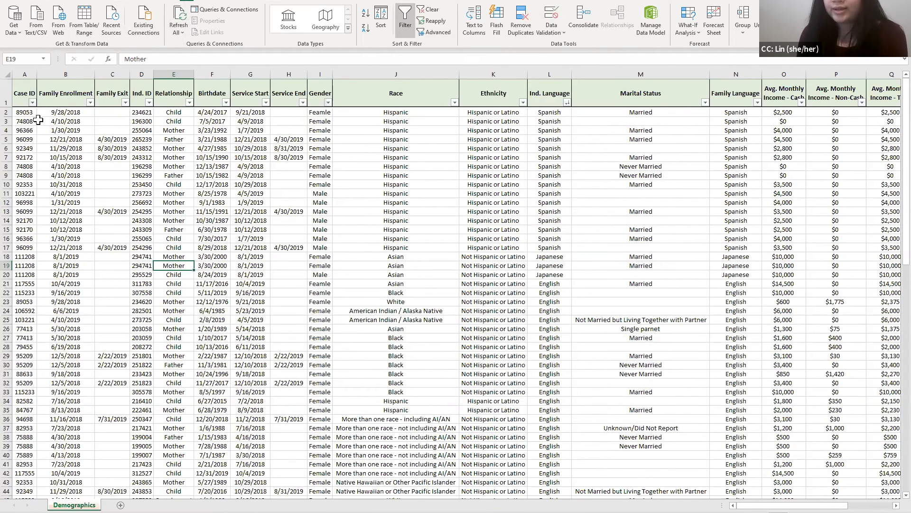
left_click(23, 76)
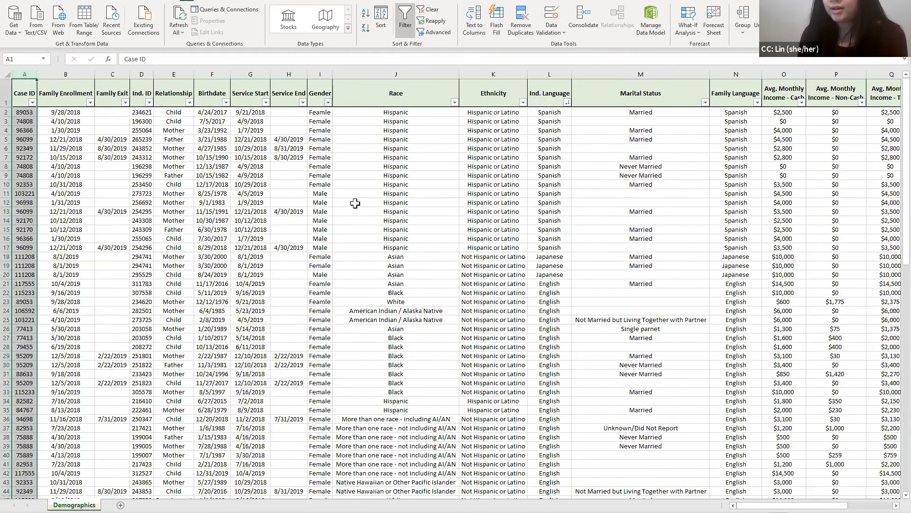
left_click(524, 31)
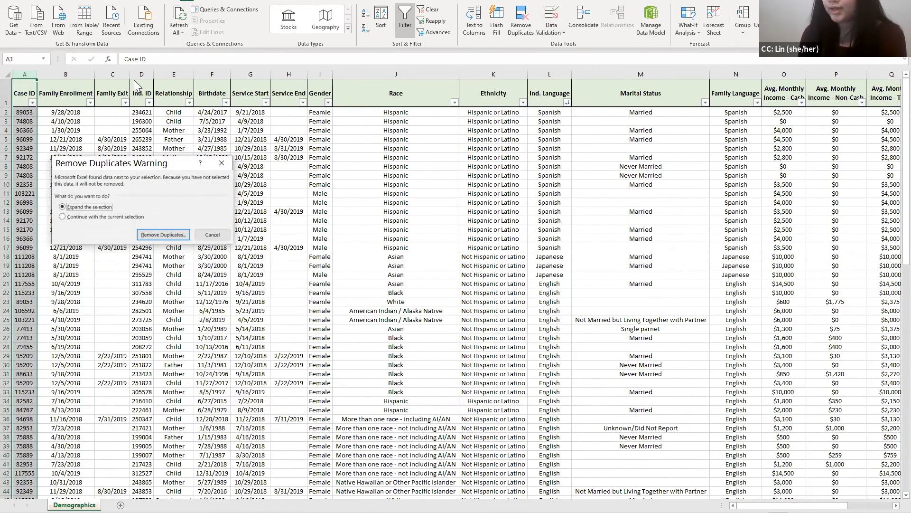
left_click_drag(157, 166, 201, 169)
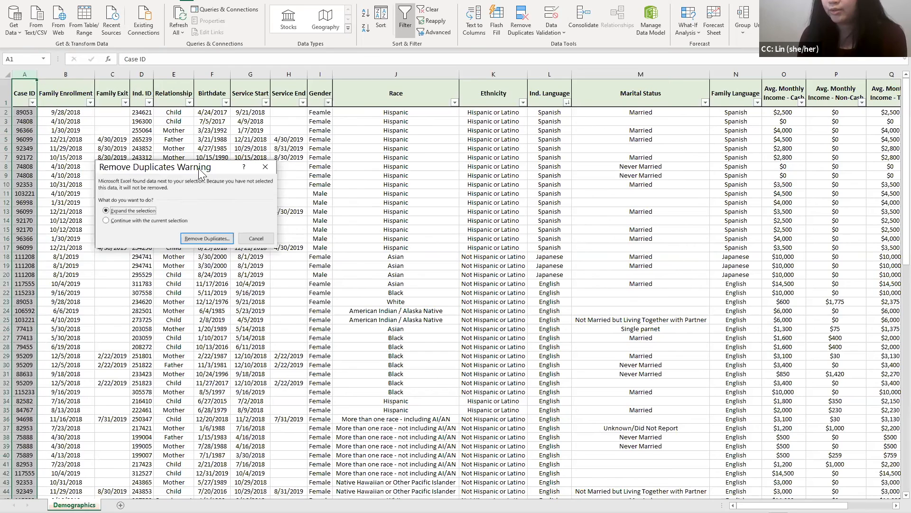
left_click_drag(198, 168, 206, 147)
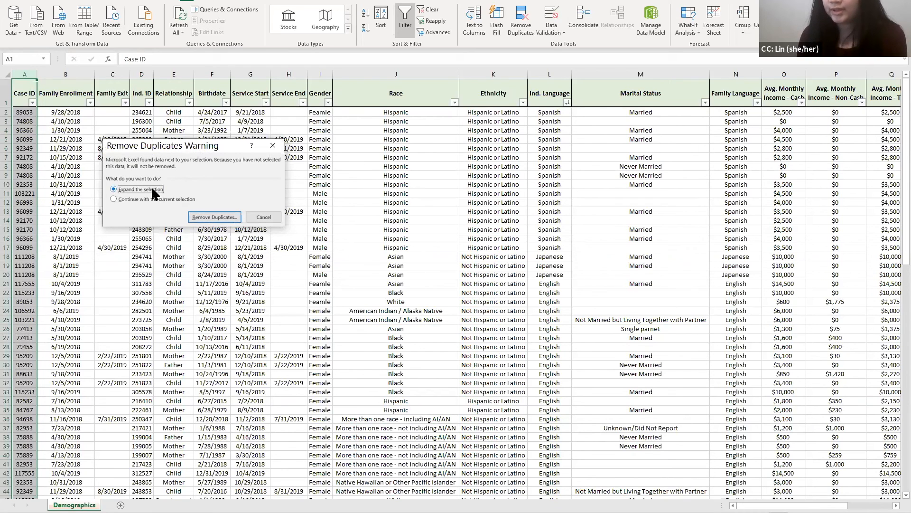
left_click(263, 217)
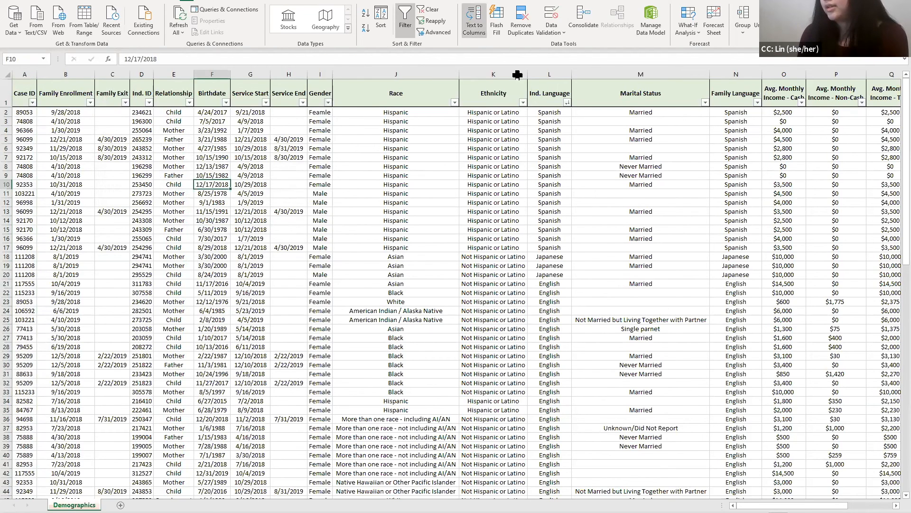
Remove duplicate records from the Demographics data, comparing all columns and treating the first row as headers
left_click(523, 31)
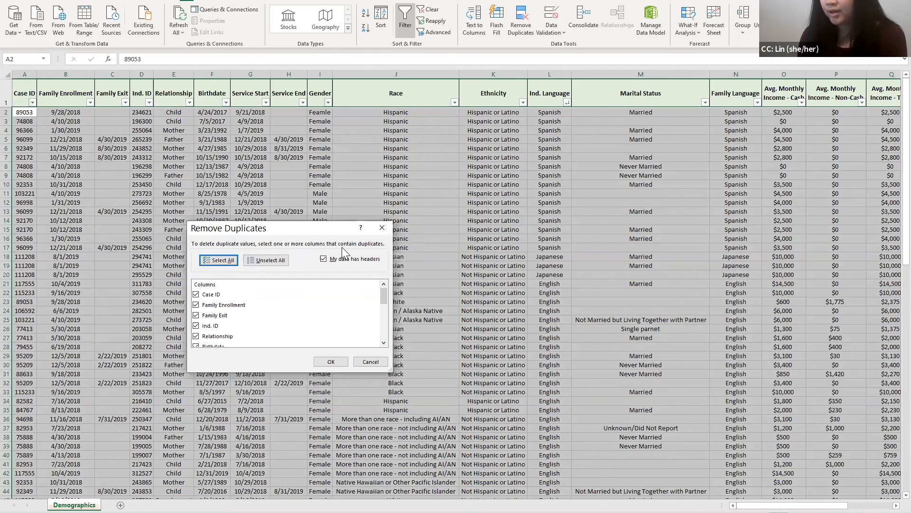
scroll(304, 332, "down", 5)
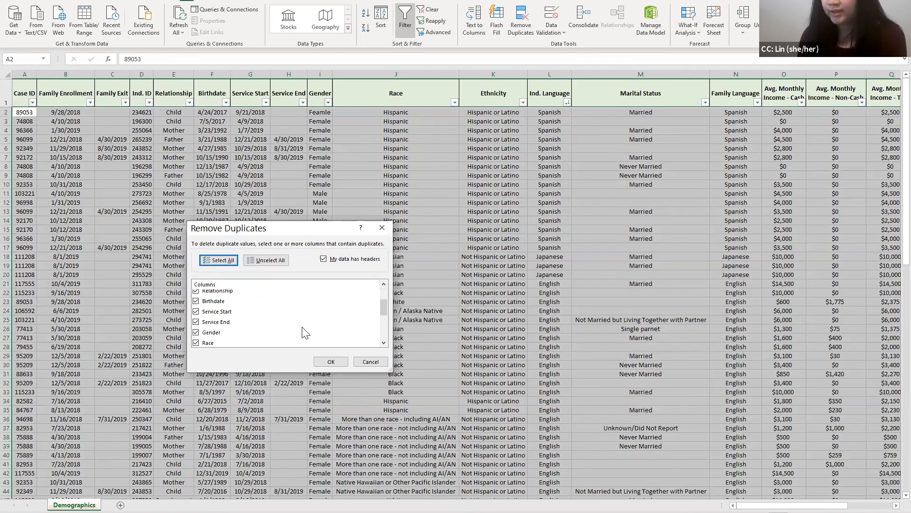
scroll(304, 332, "up", 5)
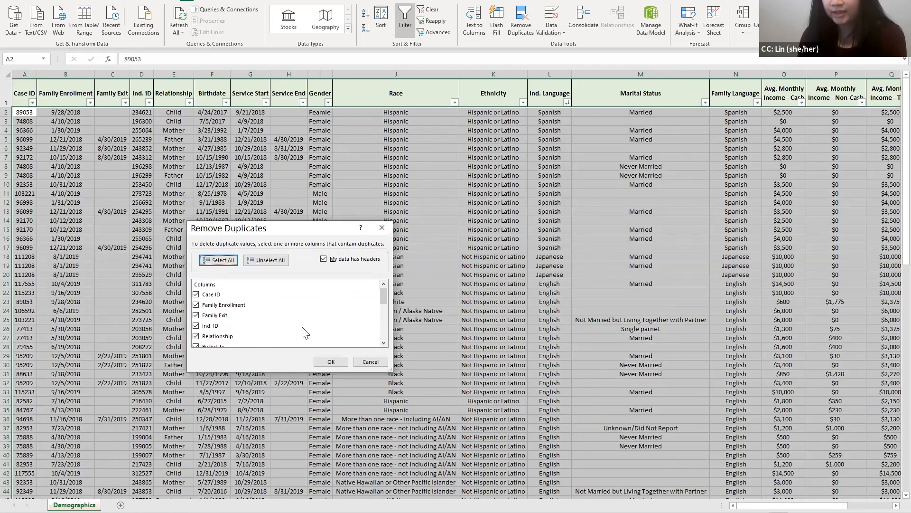
scroll(304, 331, "down", 5)
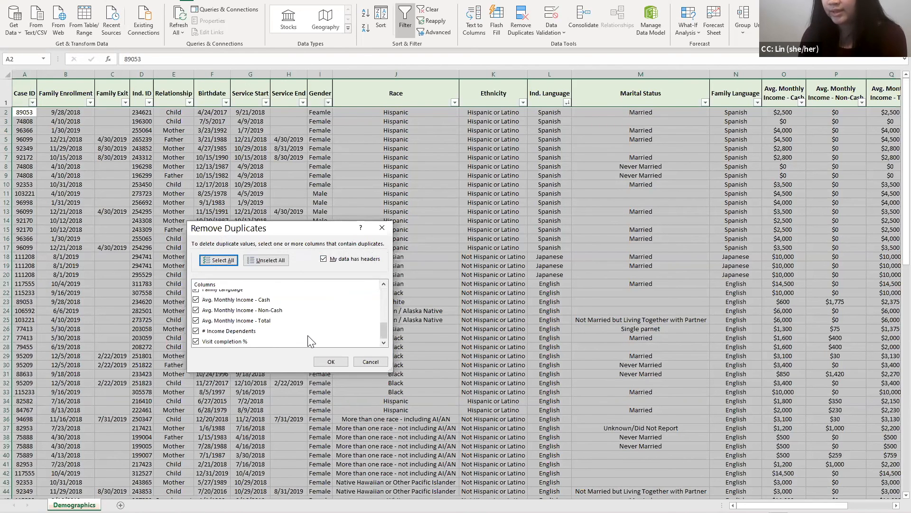
scroll(309, 341, "up", 5)
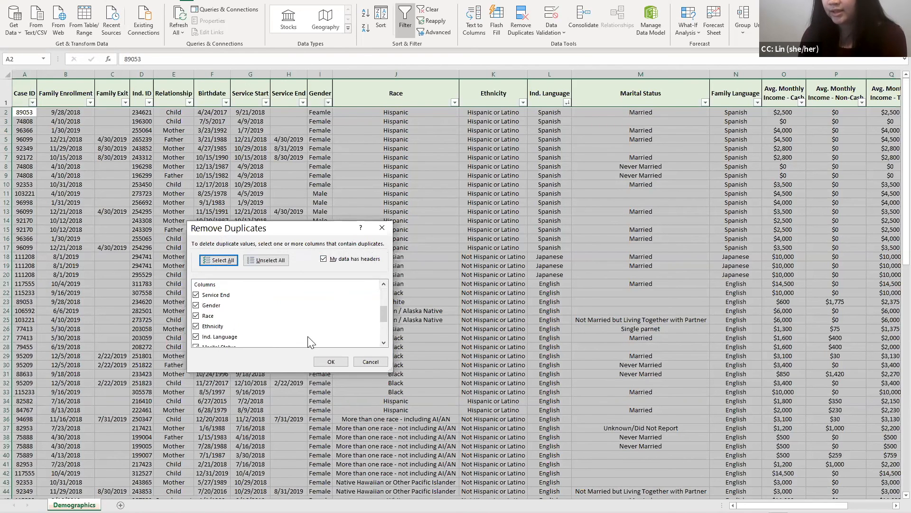
left_click(220, 261)
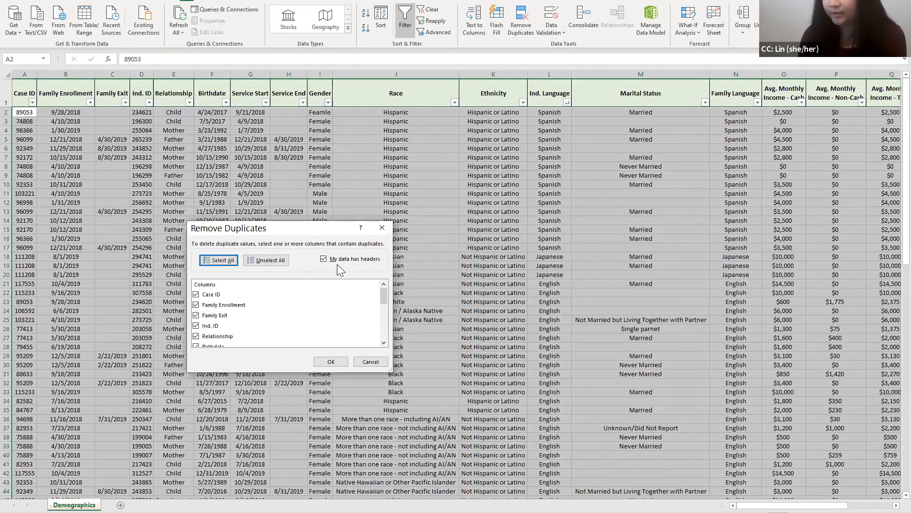
left_click(332, 361)
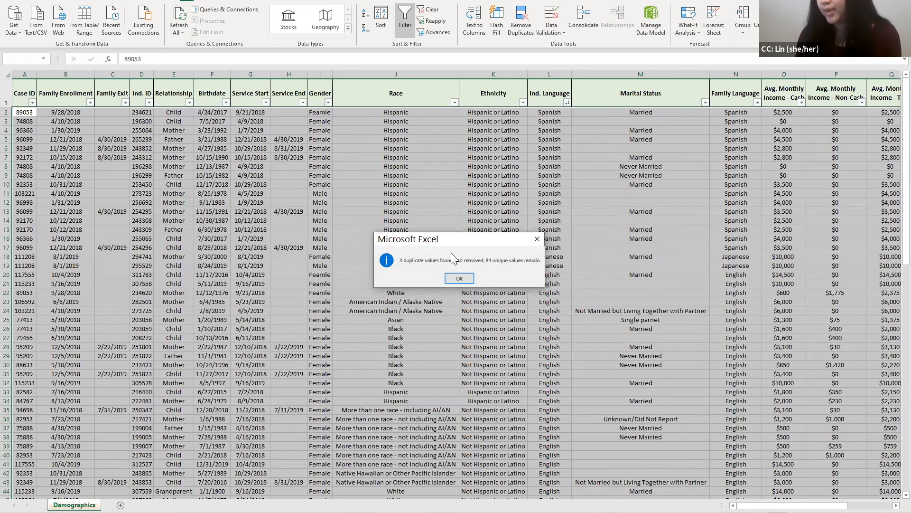
left_click_drag(447, 244, 311, 195)
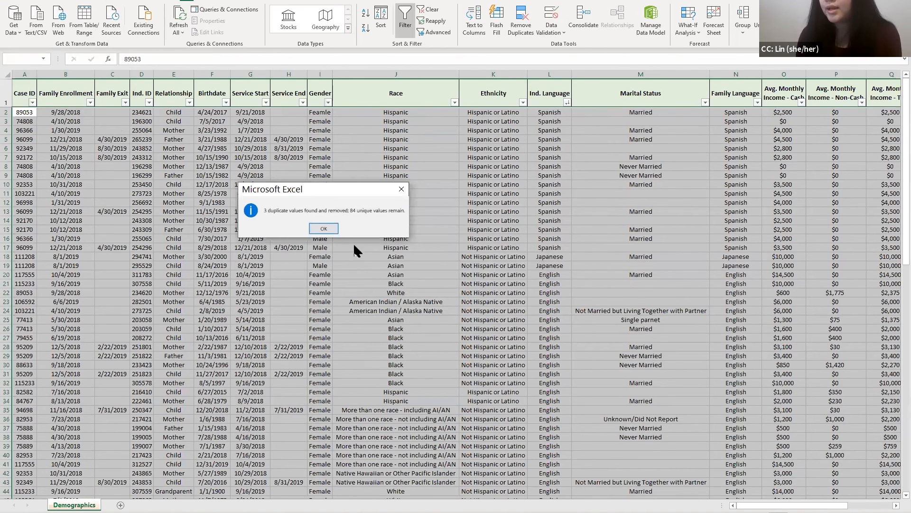
left_click(322, 229)
left_click(212, 184)
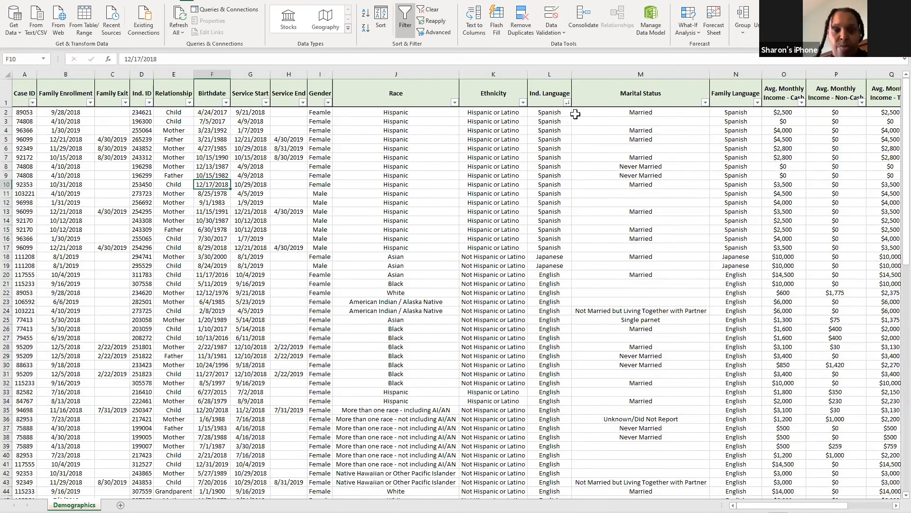
Filter Ind. Language to only Japanese records and check the Case ID and Relationship entries for repeated records
left_click(566, 102)
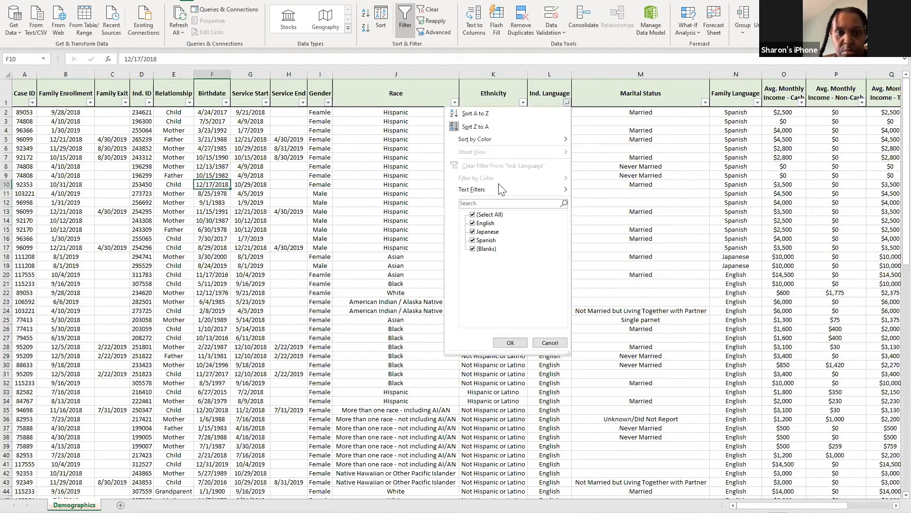
left_click(489, 215)
left_click(488, 231)
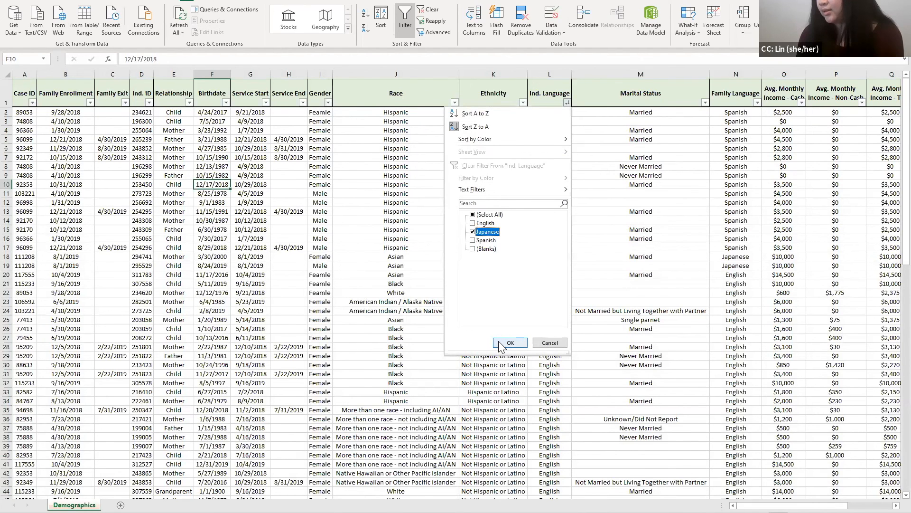
left_click(509, 342)
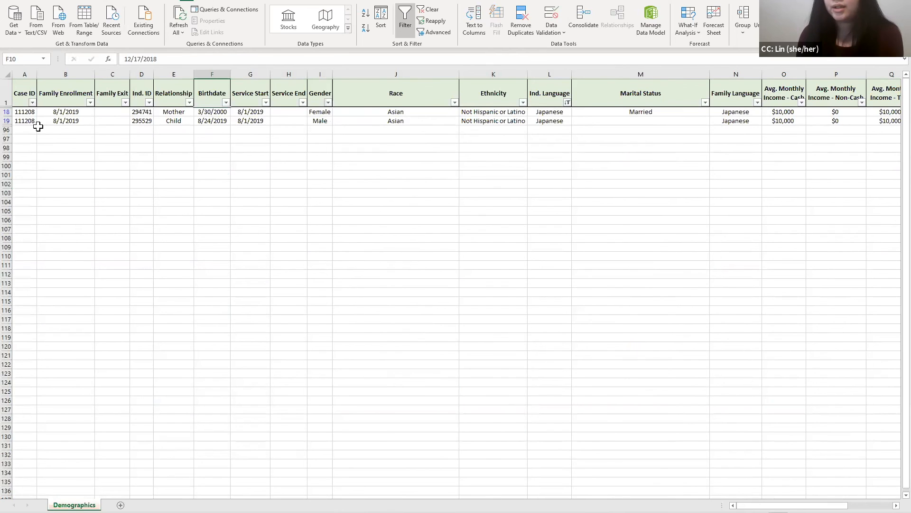
left_click(6, 112)
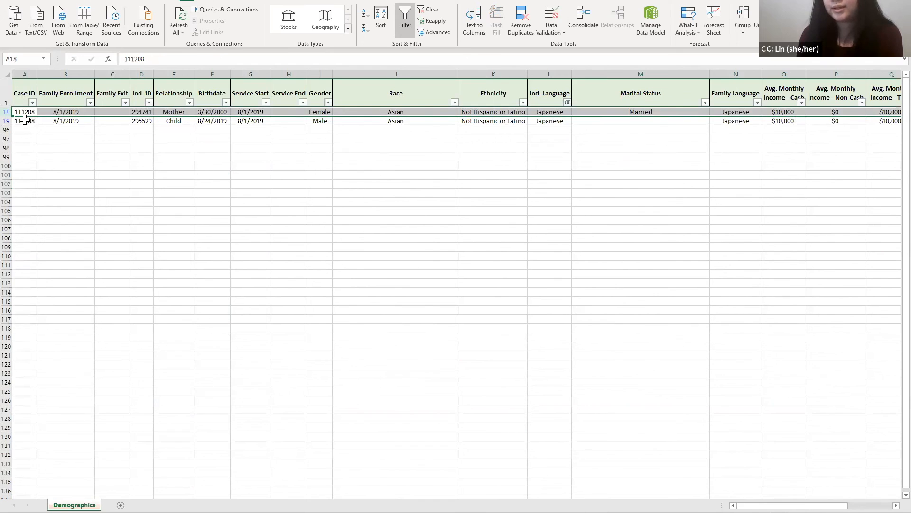
left_click(25, 121)
left_click(174, 121)
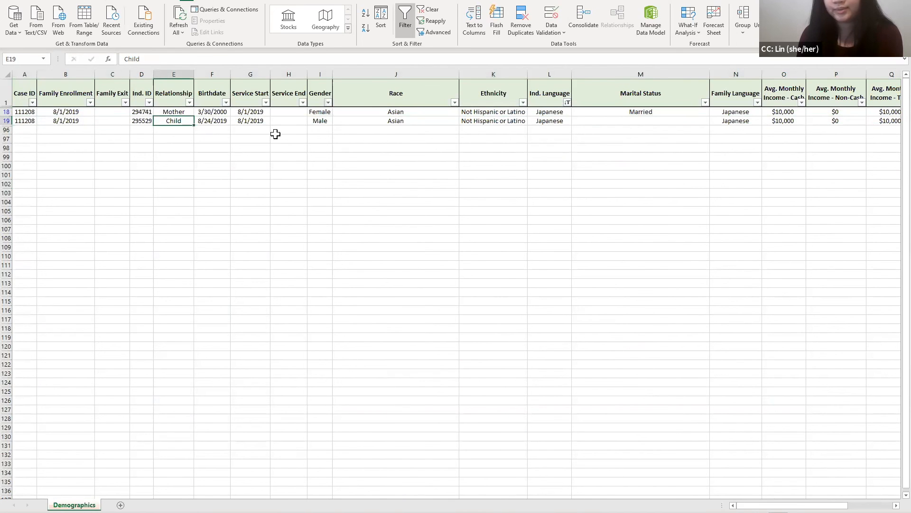
left_click(599, 187)
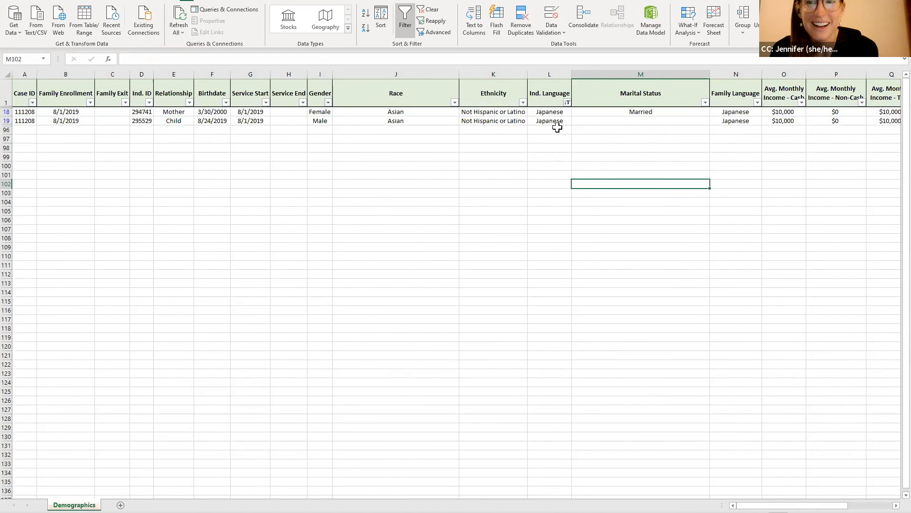
Select all languages again in the Ind. Language filter to show every Demographics record
left_click(567, 102)
left_click(491, 214)
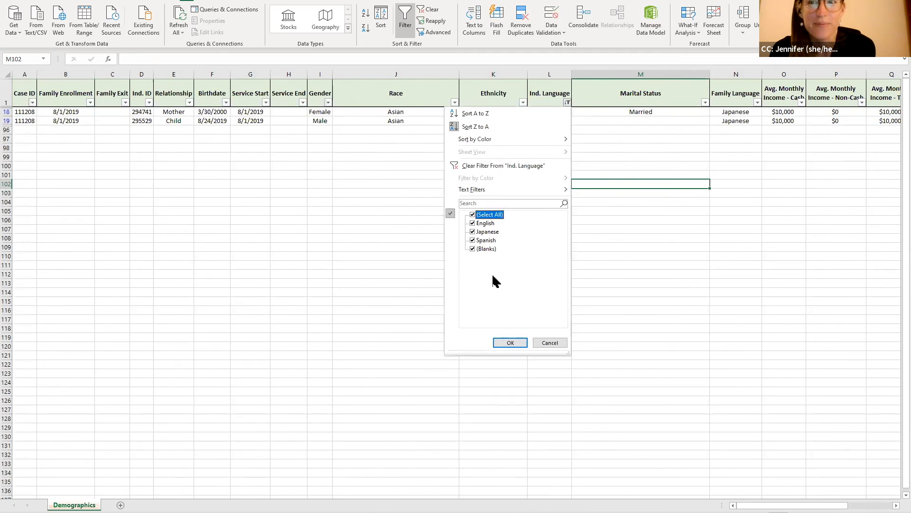
left_click(506, 342)
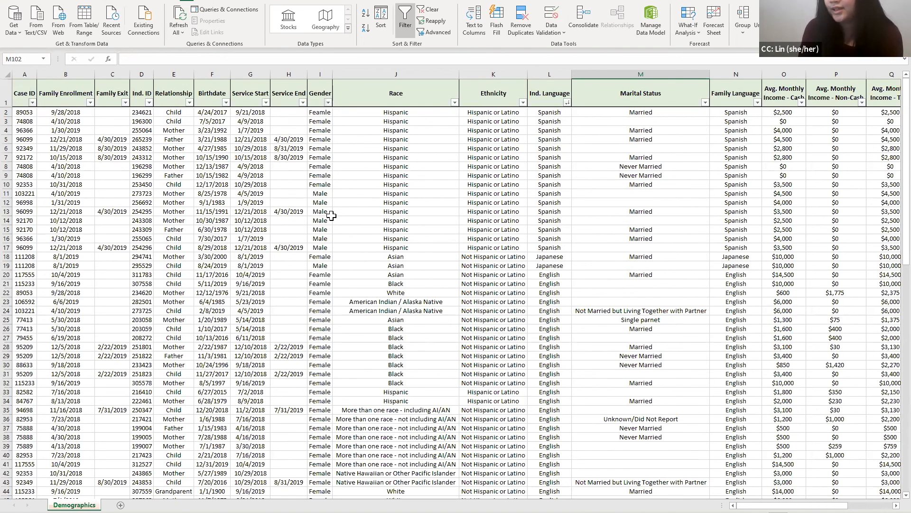
Undo the Ind. Language filter changes and the duplicate removal to bring back the deleted Demographics rows
key("ctrl+z")
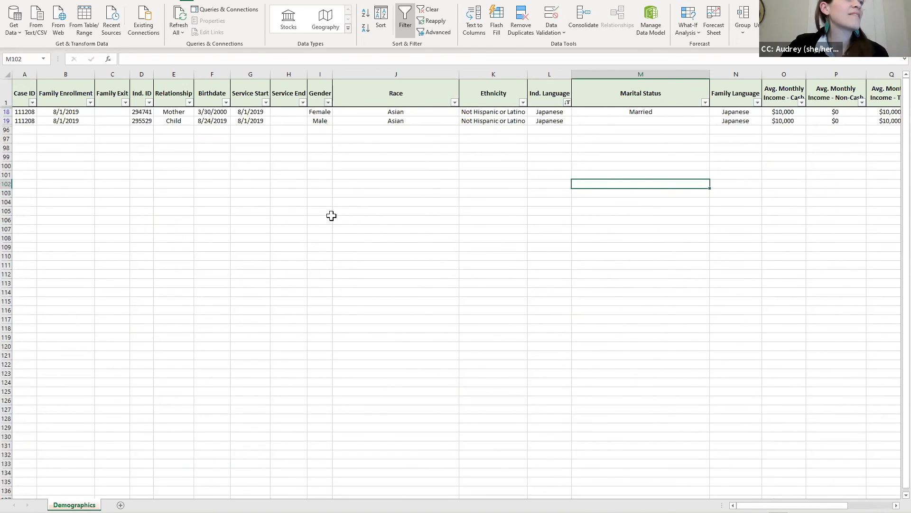
key("ctrl+y")
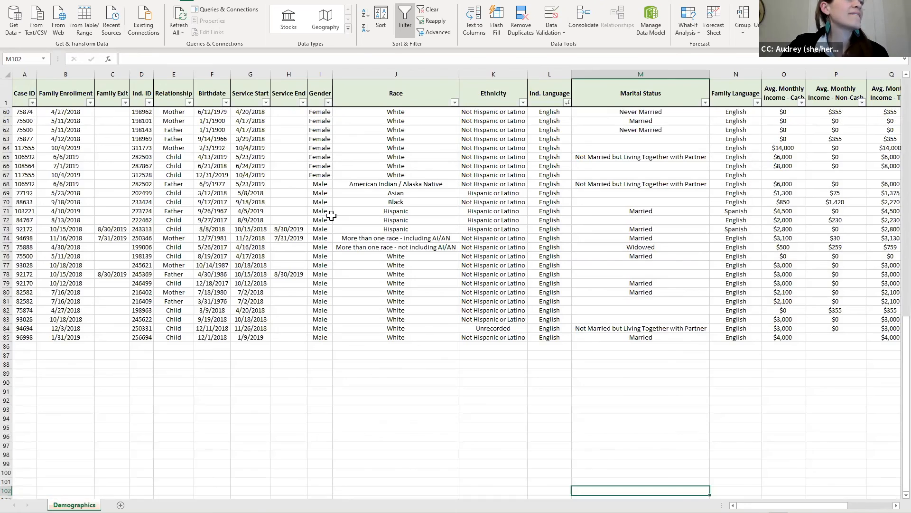
scroll(389, 257, "up", 8)
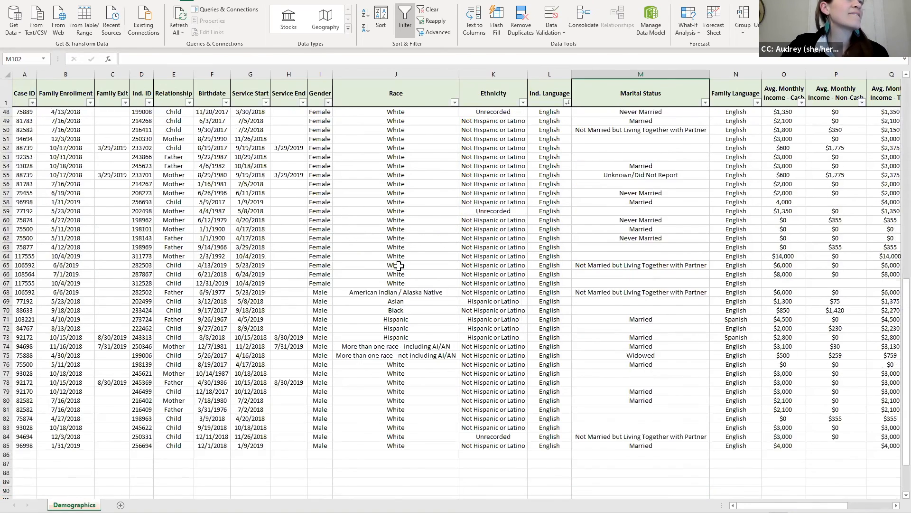
scroll(399, 265, "up", 4)
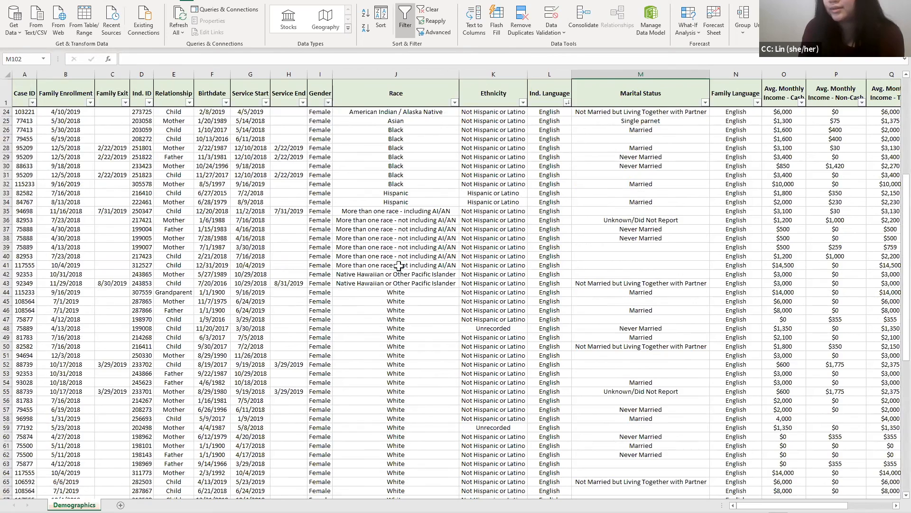
key("ctrl+z")
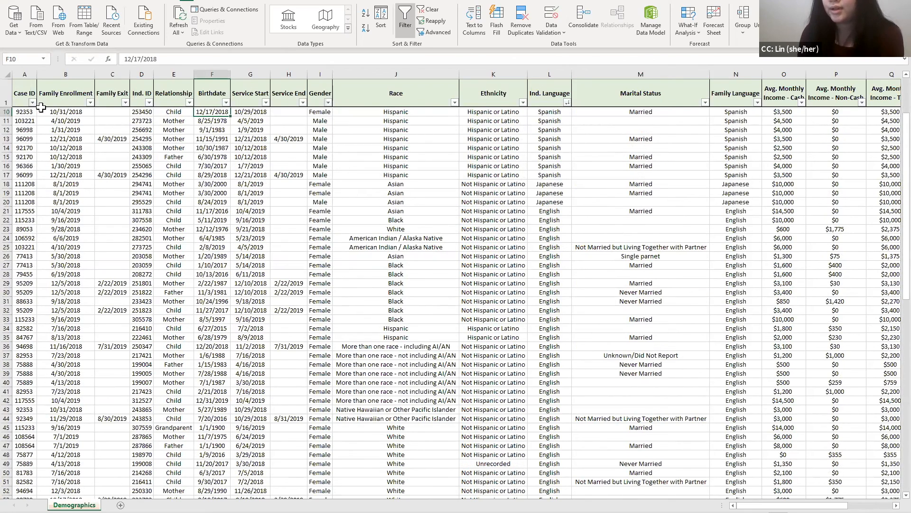
scroll(30, 125, "up", 3)
Run Remove Duplicates on the whole Demographics table from a single data cell, with every column selected and headers recognised
left_click(25, 74)
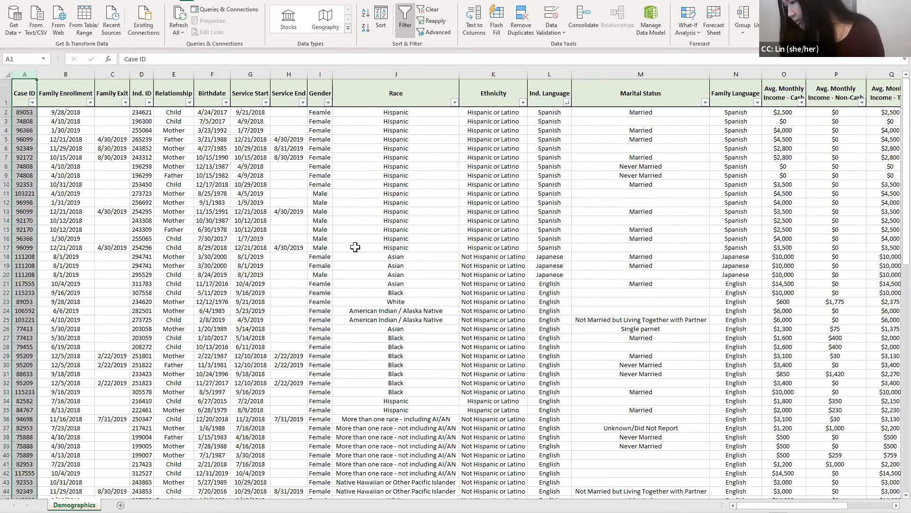
left_click(320, 220)
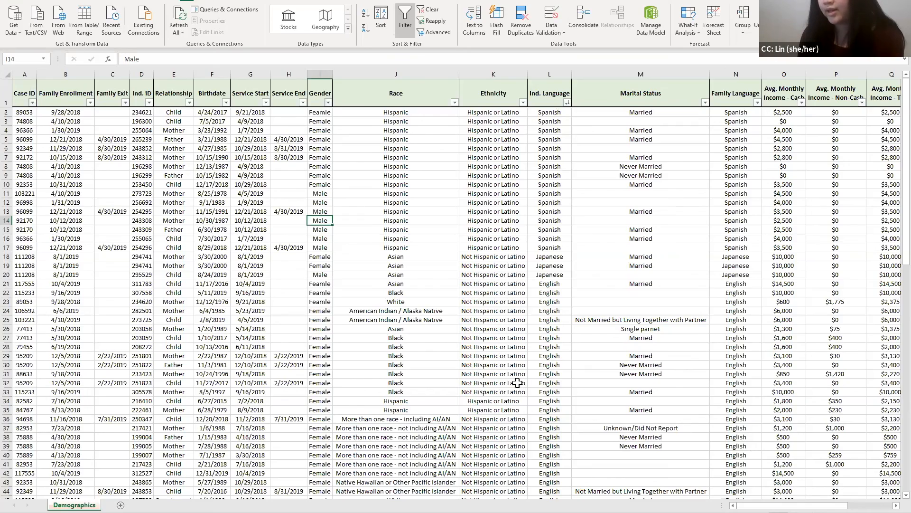
scroll(515, 400, "down", 12)
scroll(516, 400, "up", 12)
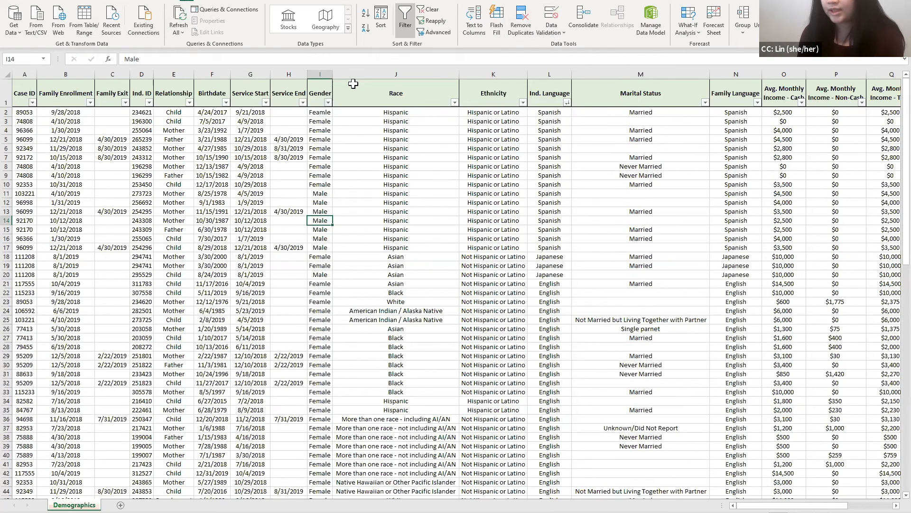
left_click(524, 18)
scroll(344, 328, "down", 5)
scroll(344, 327, "up", 5)
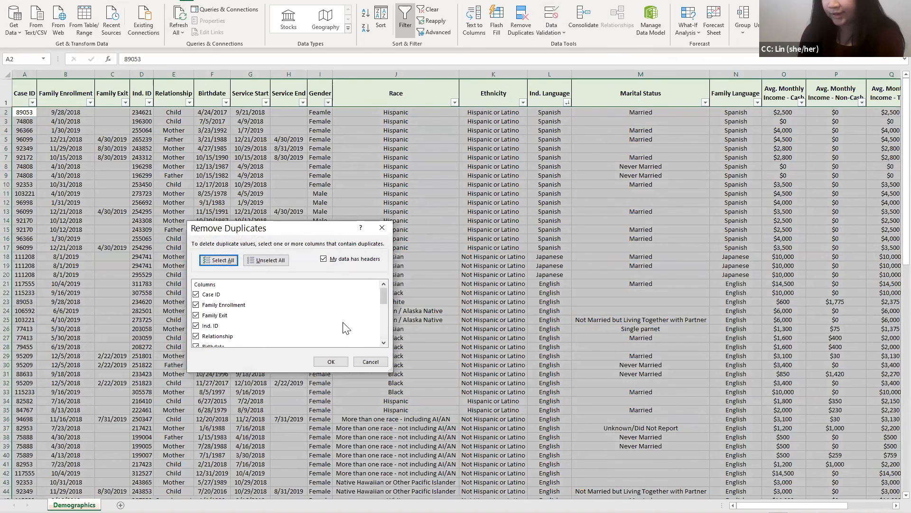
scroll(351, 331, "down", 5)
scroll(350, 331, "up", 5)
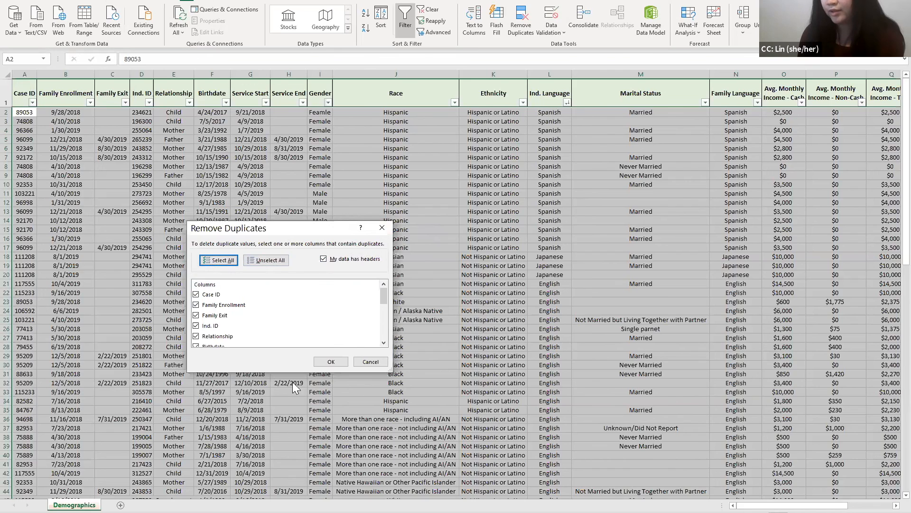
left_click(331, 363)
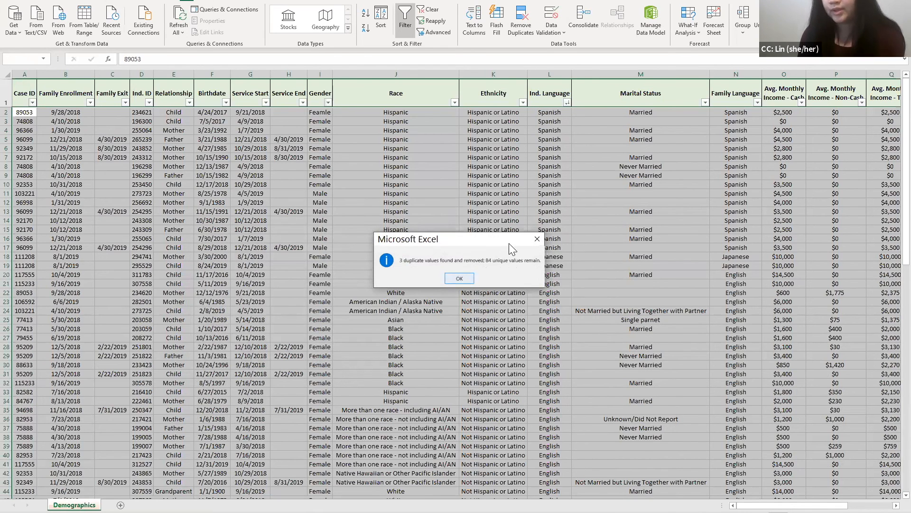
left_click(459, 279)
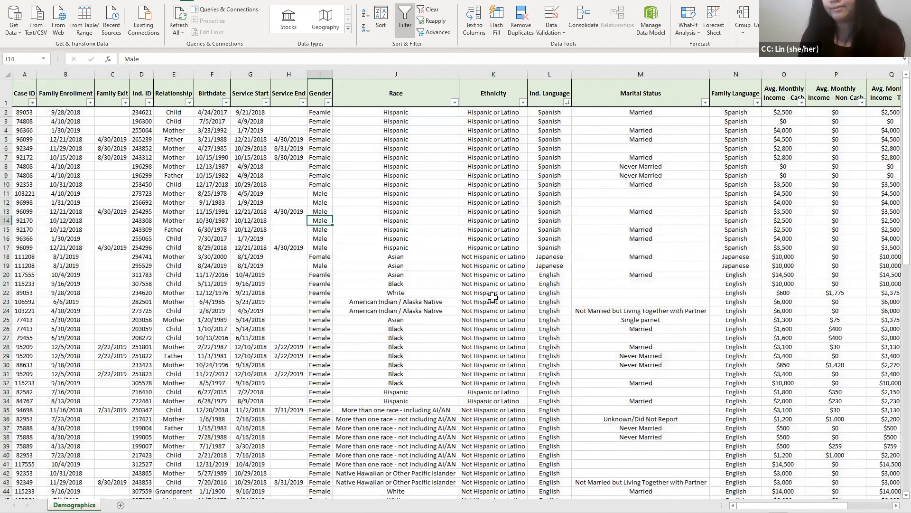
scroll(489, 299, "down", 4)
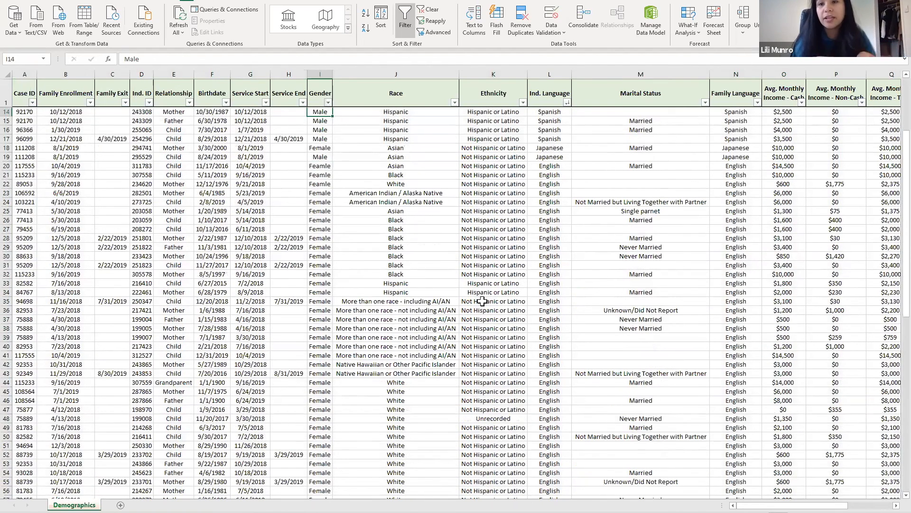